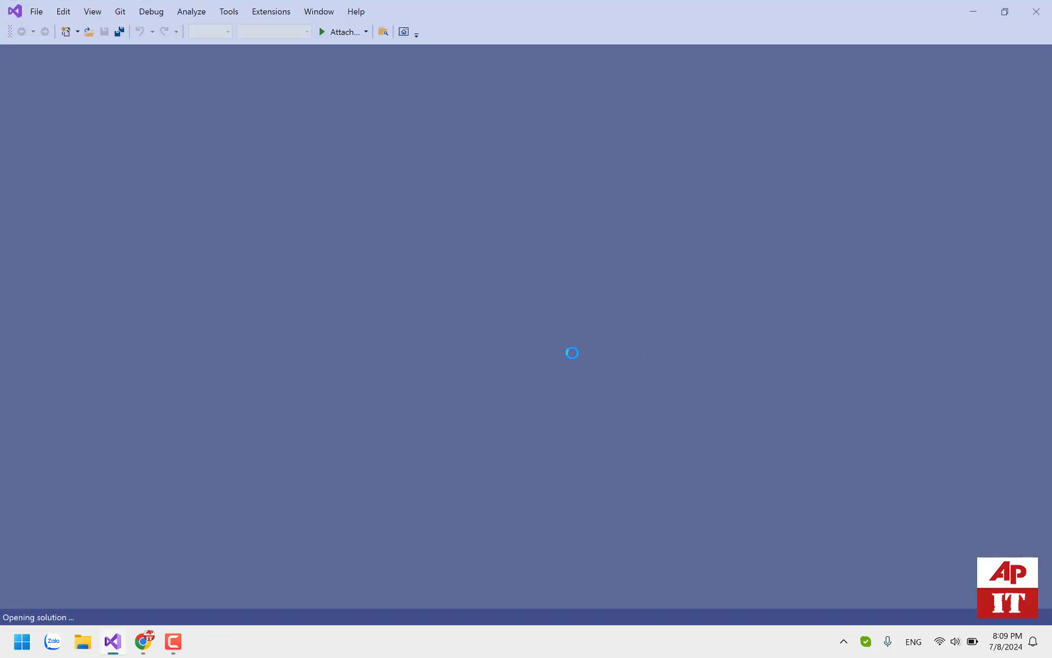
Open the Windows Start menu over the loading Visual Studio 2019 window
{"action": "left_click", "coordinate": [22, 643]}
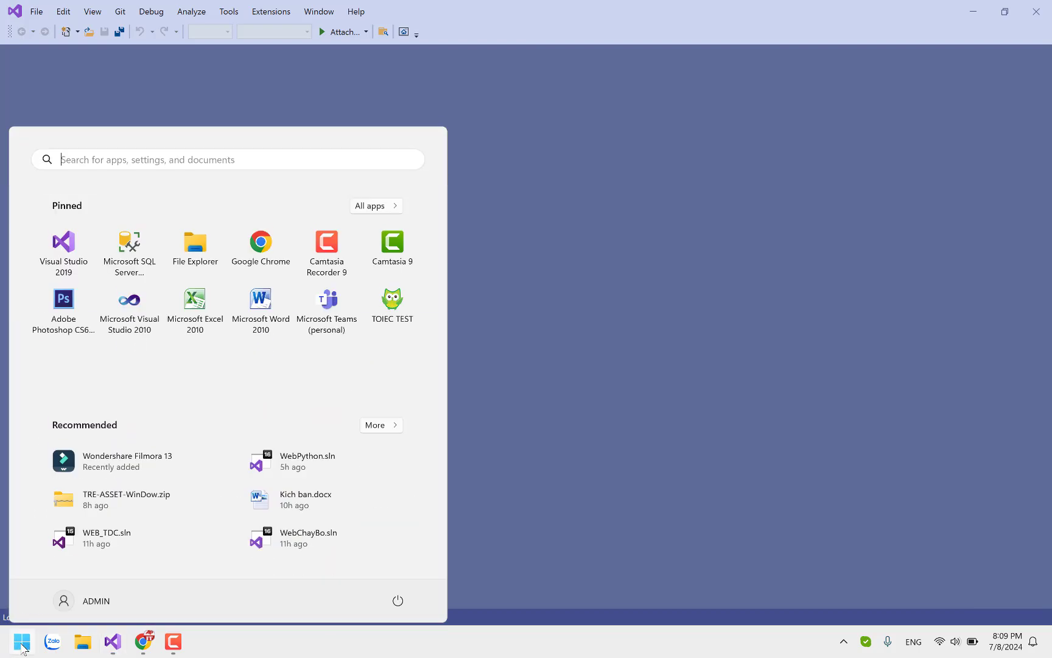
Launch Word 2010 maximized and open Tai lieu khoa hoc.docx at its NET CORE section
{"action": "left_click", "coordinate": [262, 312]}
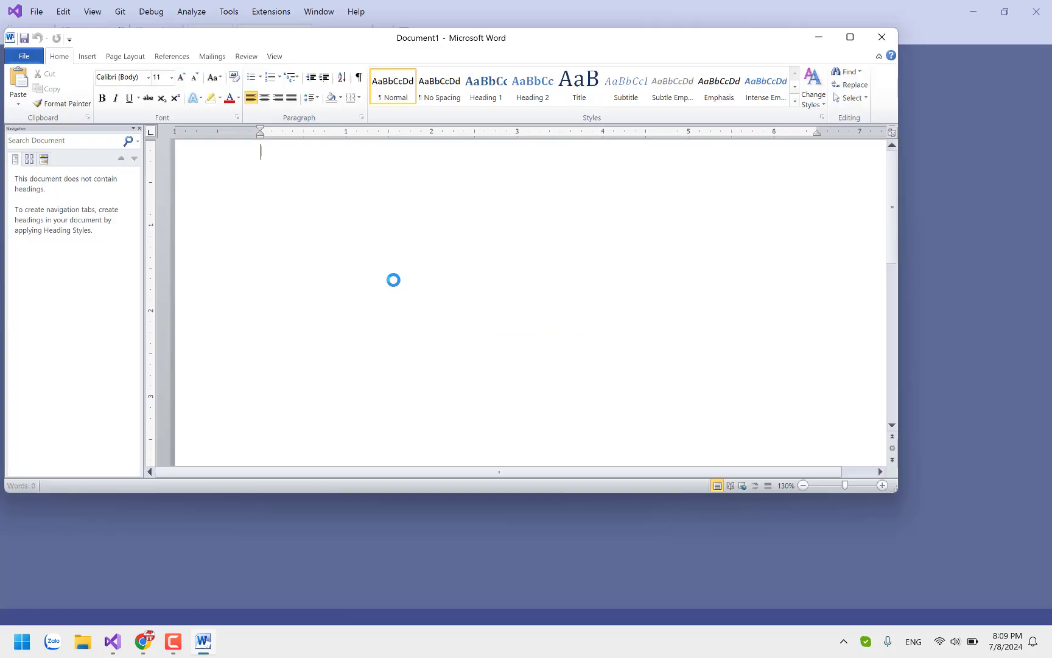
{"action": "left_click", "coordinate": [851, 37]}
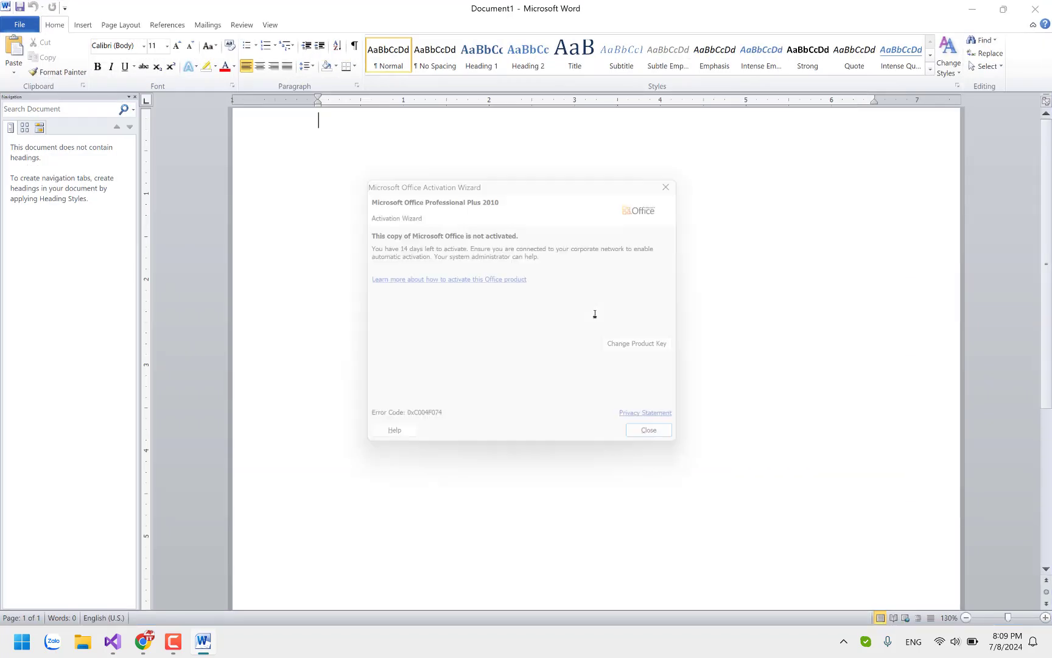
{"action": "left_click", "coordinate": [688, 178]}
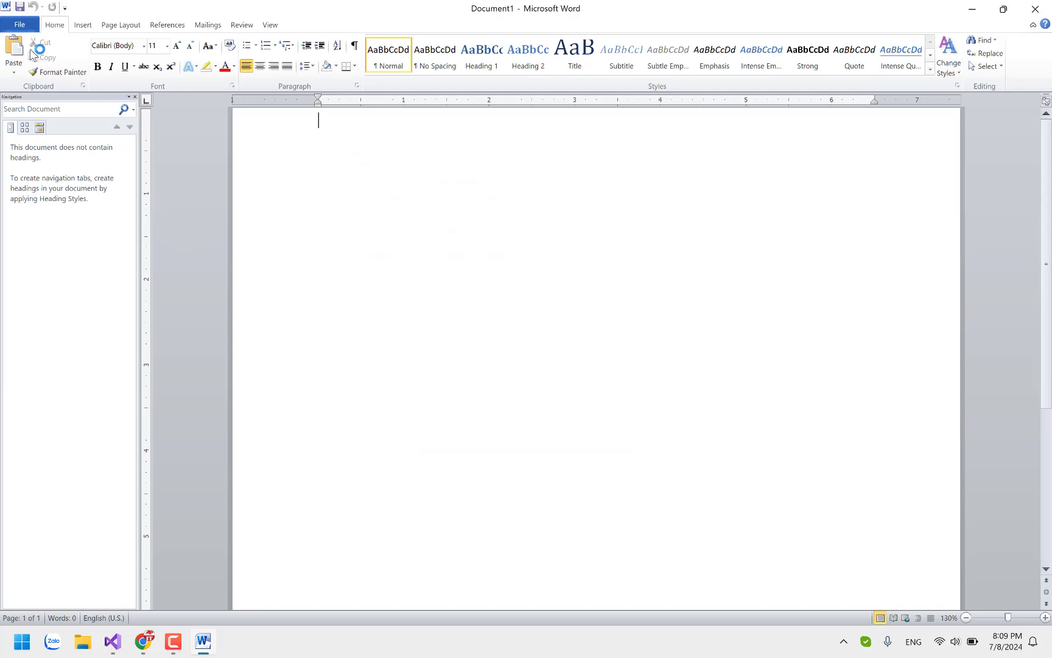
{"action": "left_click", "coordinate": [24, 24]}
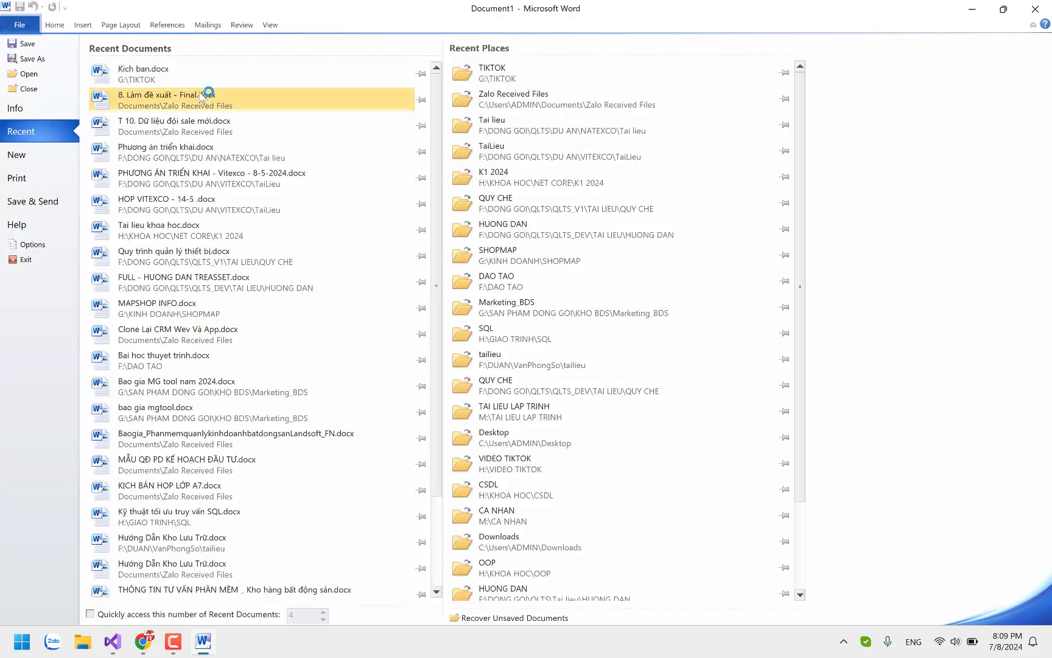
{"action": "left_click", "coordinate": [263, 231]}
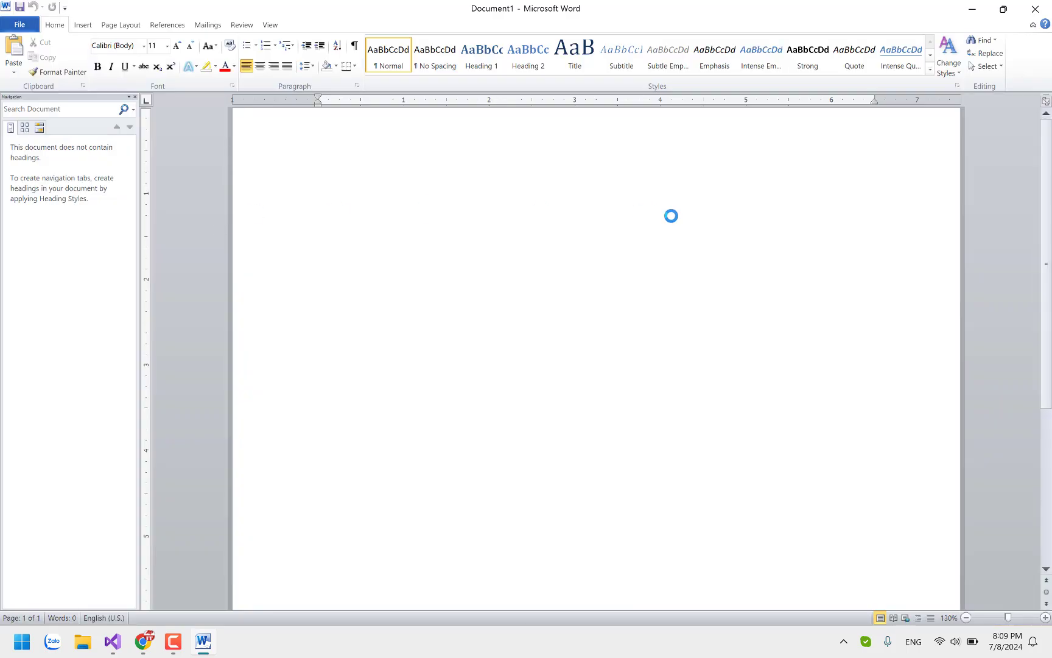
{"action": "left_click", "coordinate": [33, 249]}
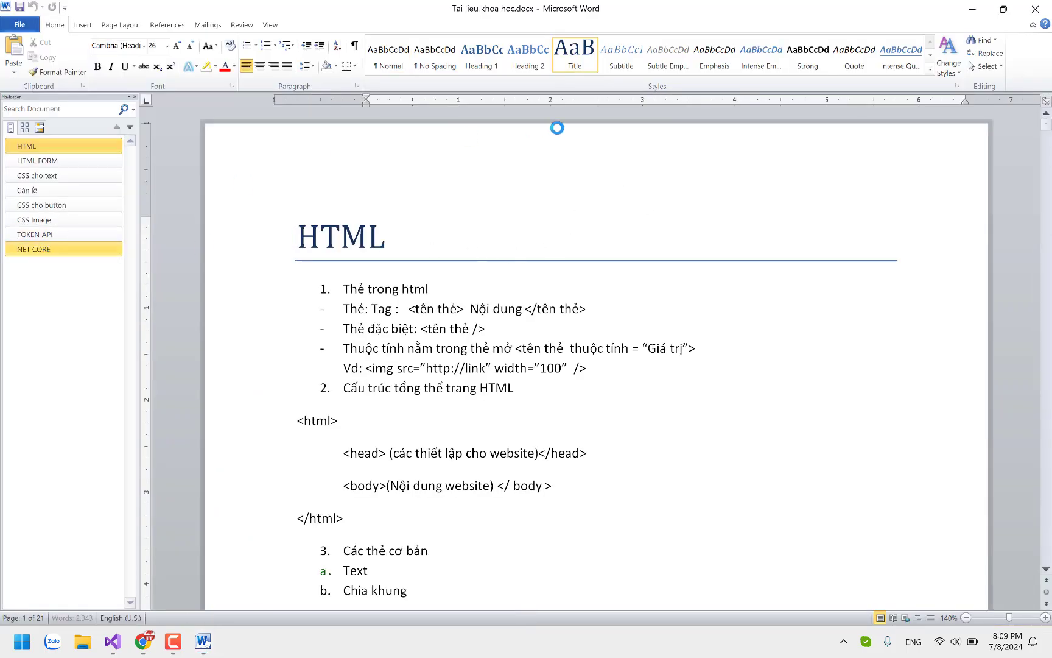
Add a centred Title-style 'PUBLIC WEBSITE' heading below B7, followed by a new paragraph
{"action": "scroll", "coordinate": [531, 308], "scroll_direction": "down", "scroll_amount": 5}
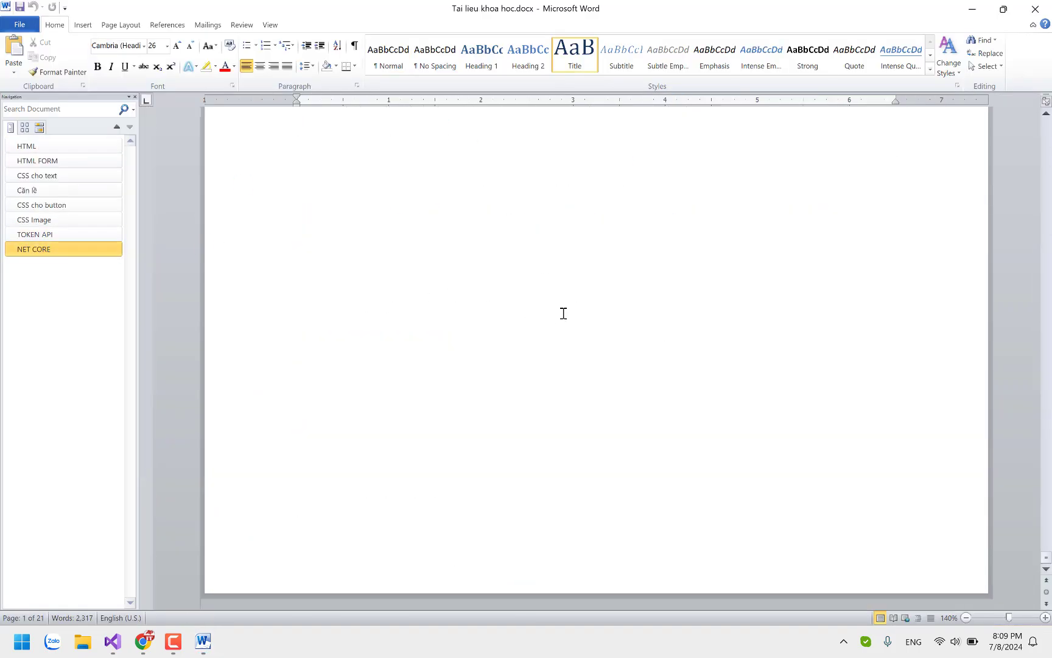
{"action": "scroll", "coordinate": [524, 341], "scroll_direction": "down", "scroll_amount": 5}
{"action": "left_click", "coordinate": [491, 364]}
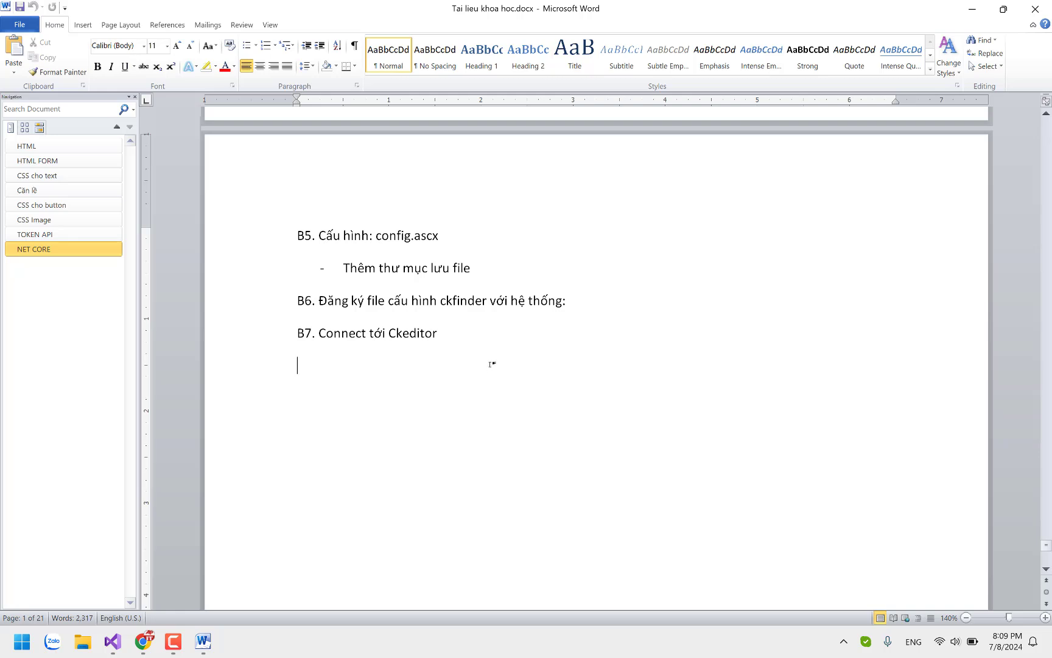
{"action": "left_click", "coordinate": [577, 59]}
{"action": "type", "text": "PUB"}
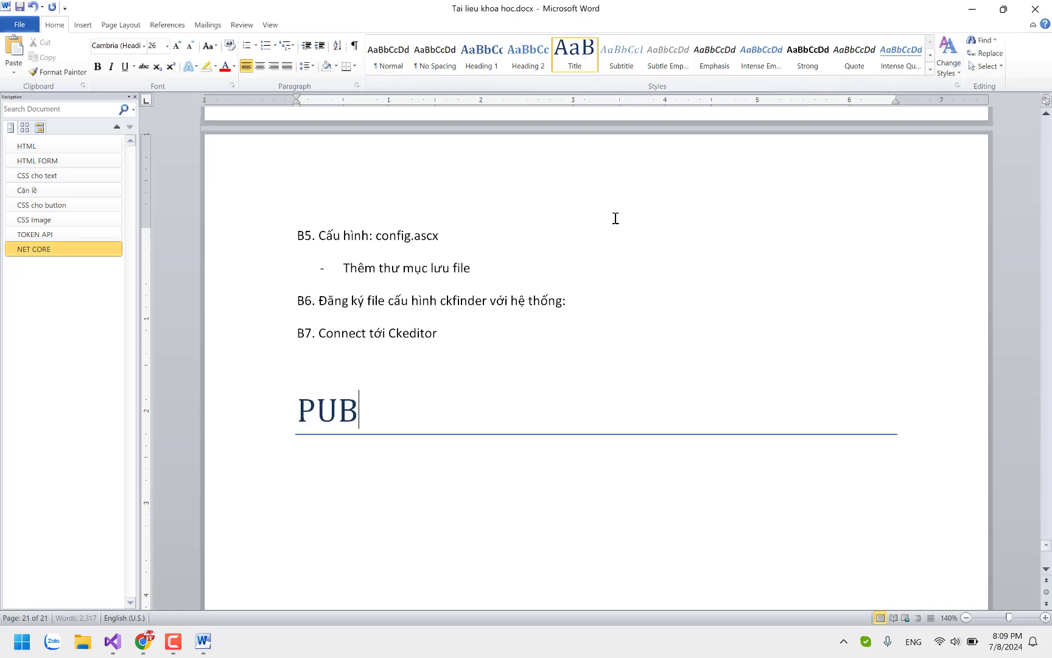
{"action": "type", "text": "LIC WE"}
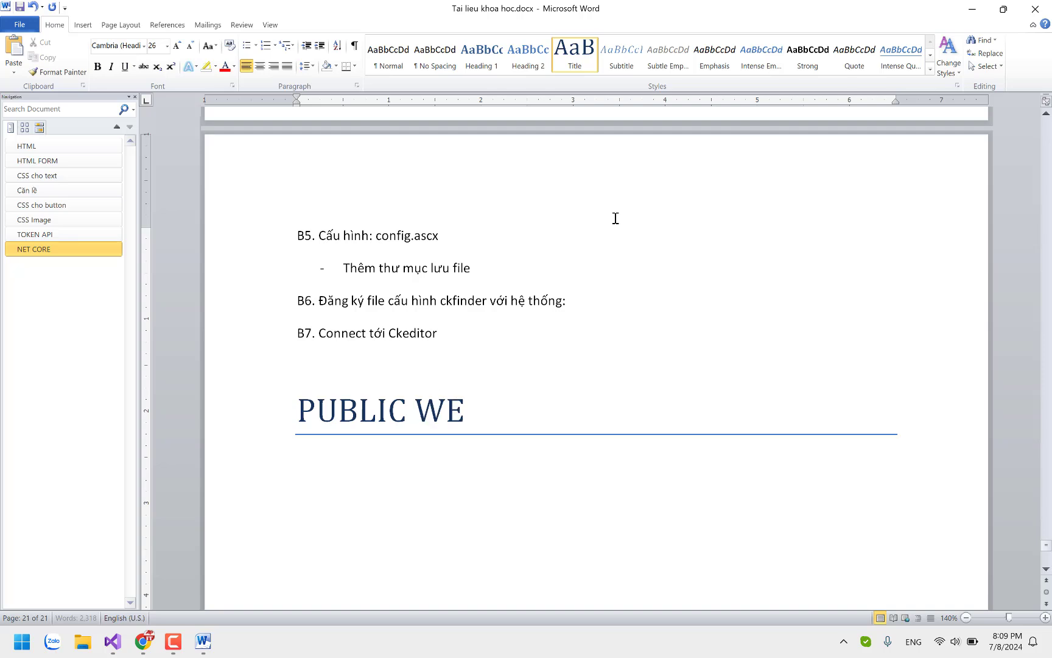
{"action": "type", "text": "BSITE"}
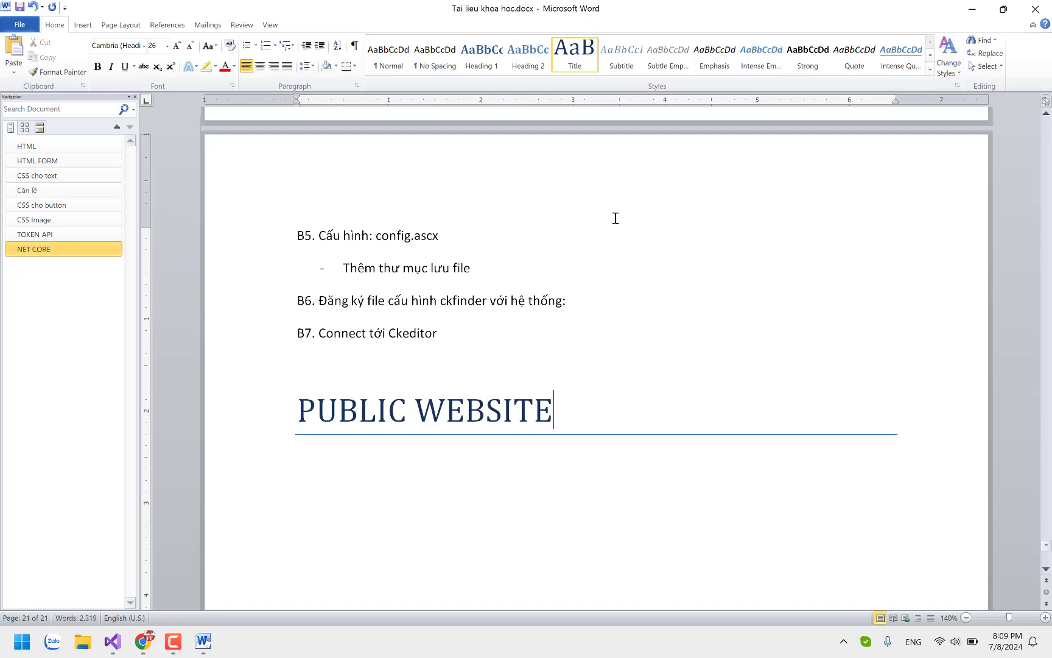
{"action": "key", "text": "ctrl+e"}
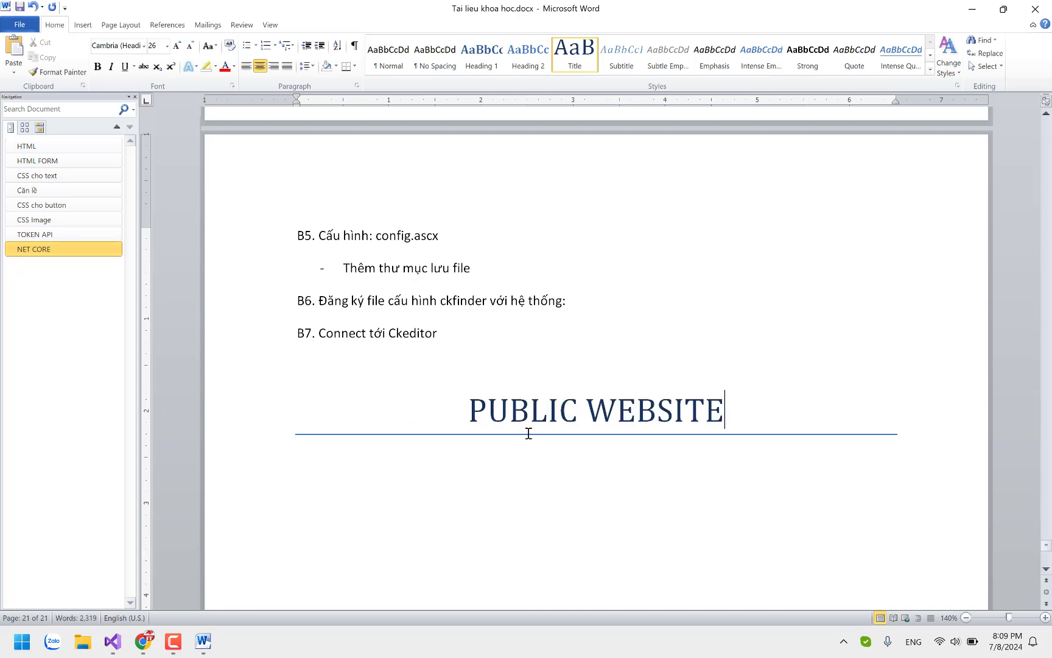
{"action": "key", "text": "Return"}
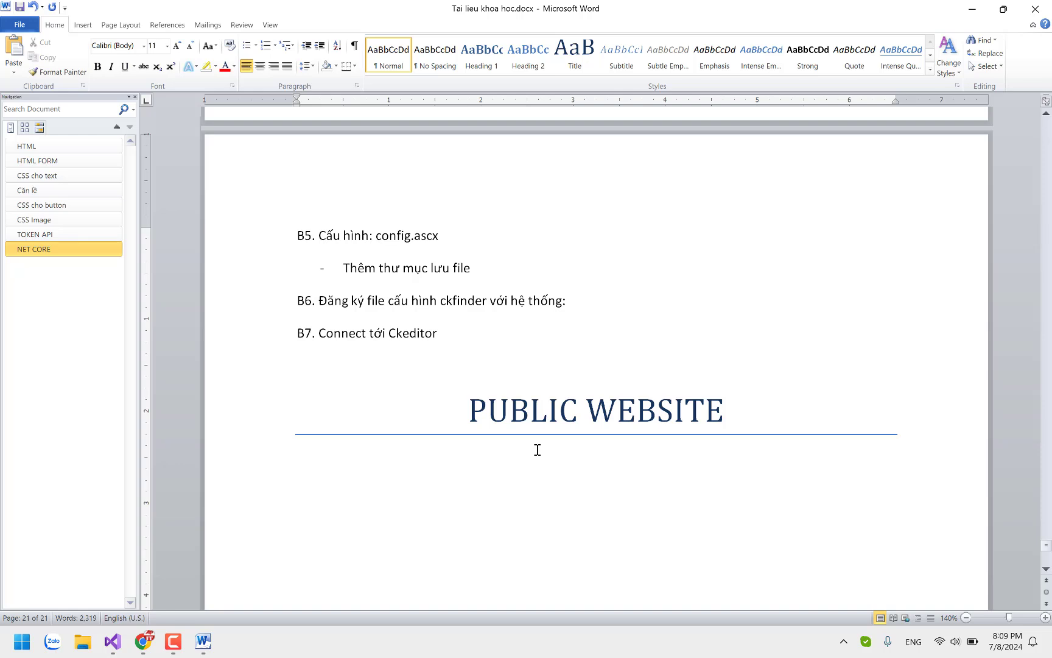
Start a numbered item '1.' in Word and load anhphuongit.com in Chrome
{"action": "type", "text": "1."}
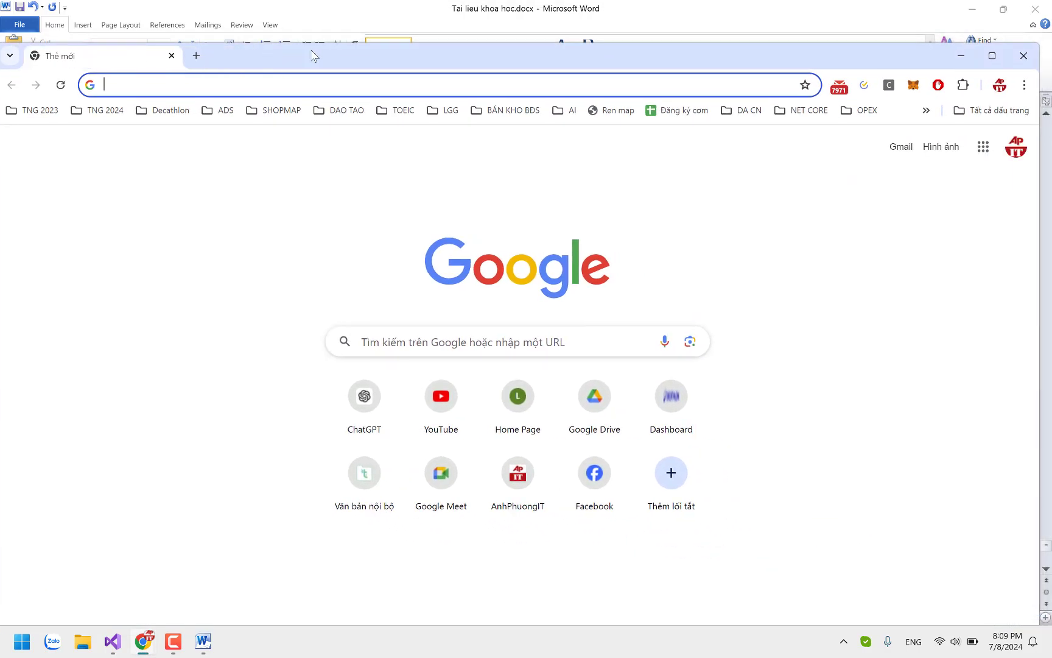
{"action": "type", "text": "anhphuongit.com"}
{"action": "key", "text": "Return"}
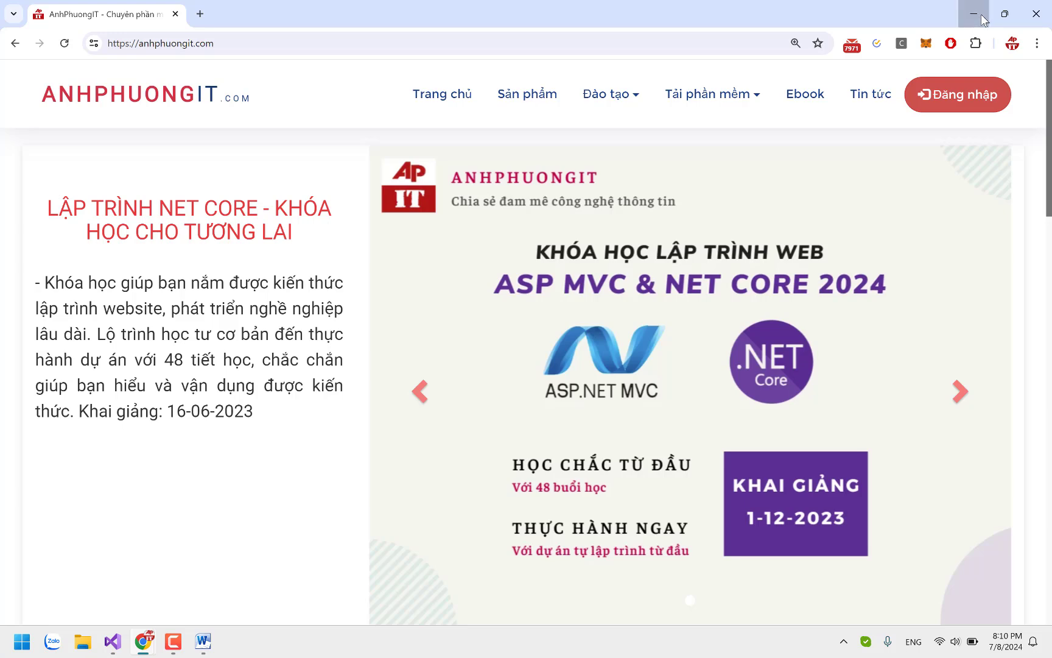
Minimize Chrome and return to the '1.' line in Word
{"action": "left_click", "coordinate": [968, 22]}
{"action": "scroll", "coordinate": [467, 437], "scroll_direction": "down", "scroll_amount": 3}
{"action": "left_click", "coordinate": [457, 289]}
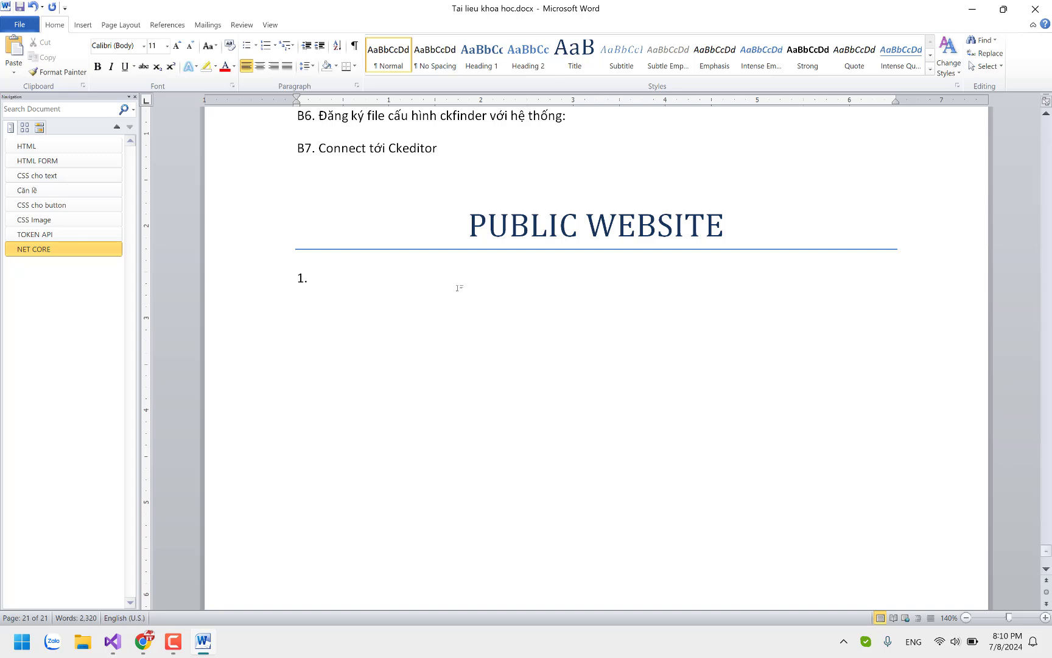
Type steps 1–3: 'Đóng gói website asp', 'Tao máy chủ', 'Đăng ký domain : ten miền'
{"action": "type", "text": "Đóng gói we"}
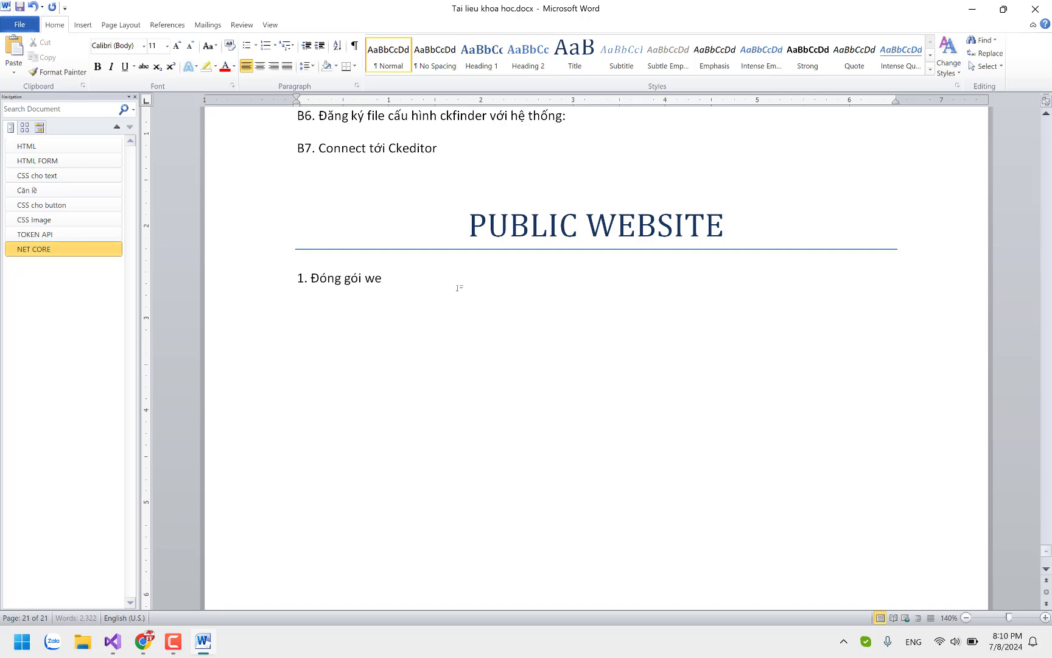
{"action": "type", "text": "bsite asp"}
{"action": "key", "text": "Return"}
{"action": "type", "text": "2. Tao má"}
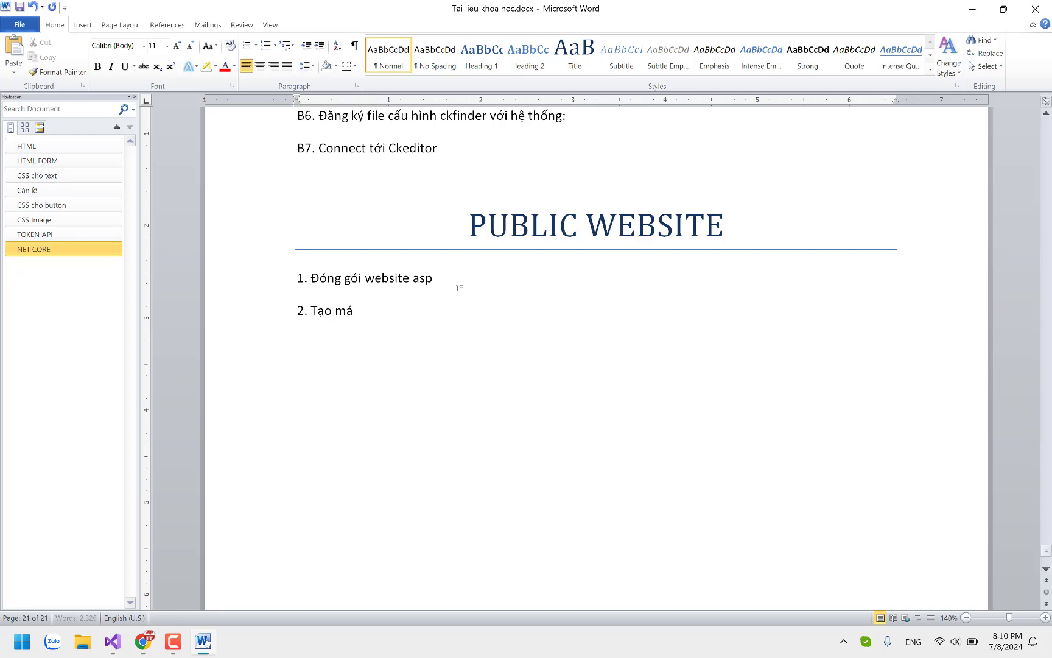
{"action": "type", "text": "y chủ"}
{"action": "key", "text": "Return"}
{"action": "key", "text": "Return"}
{"action": "key", "text": "BackSpace"}
{"action": "type", "text": "3. Đăng"}
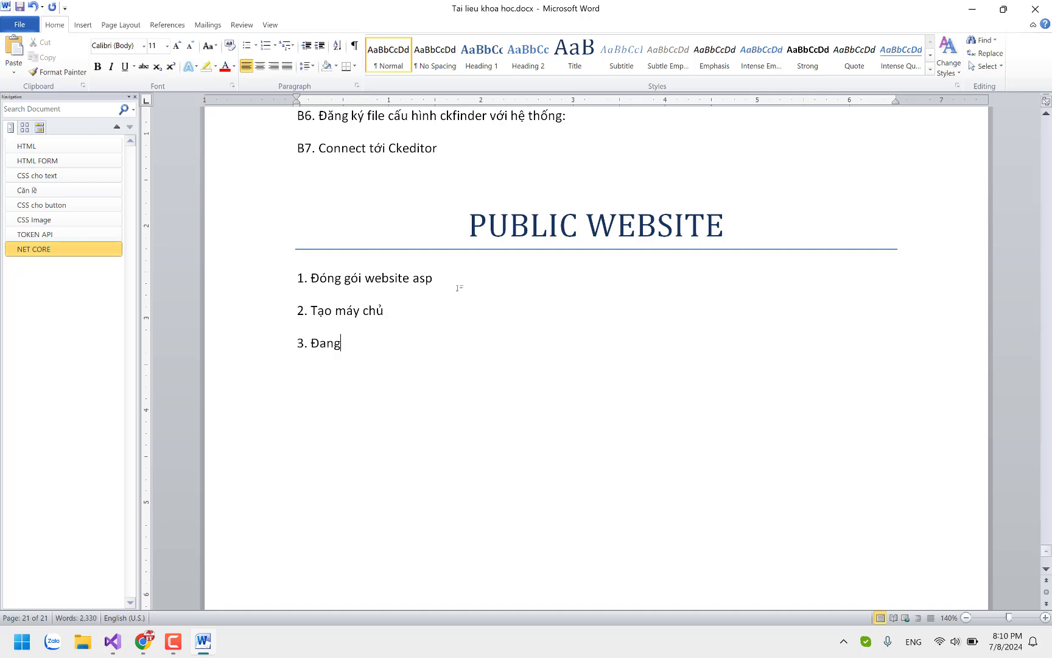
{"action": "type", "text": " ký doamin"}
{"action": "key", "text": "BackSpace"}
{"action": "key", "text": "BackSpace"}
{"action": "key", "text": "BackSpace"}
{"action": "key", "text": "BackSpace"}
{"action": "type", "text": "main "}
{"action": "type", "text": ": "}
{"action": "type", "text": "ten miền"}
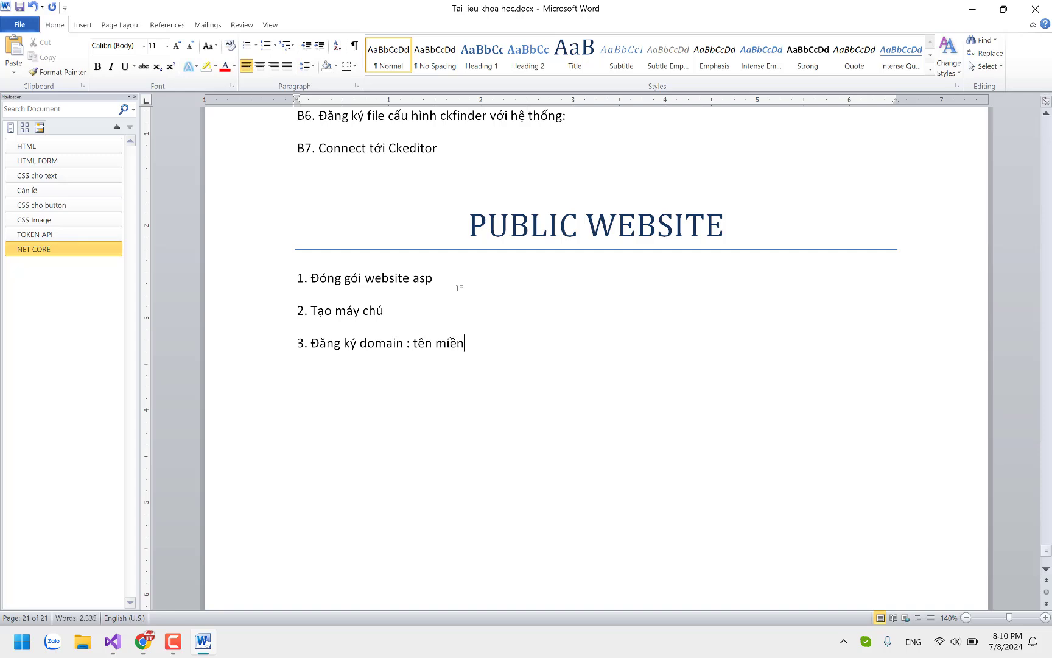
Add step 4, 'Cài đặt iis để public website'
{"action": "key", "text": "Return"}
{"action": "type", "text": "4."}
{"action": "type", "text": "Cài đặt iis để ư"}
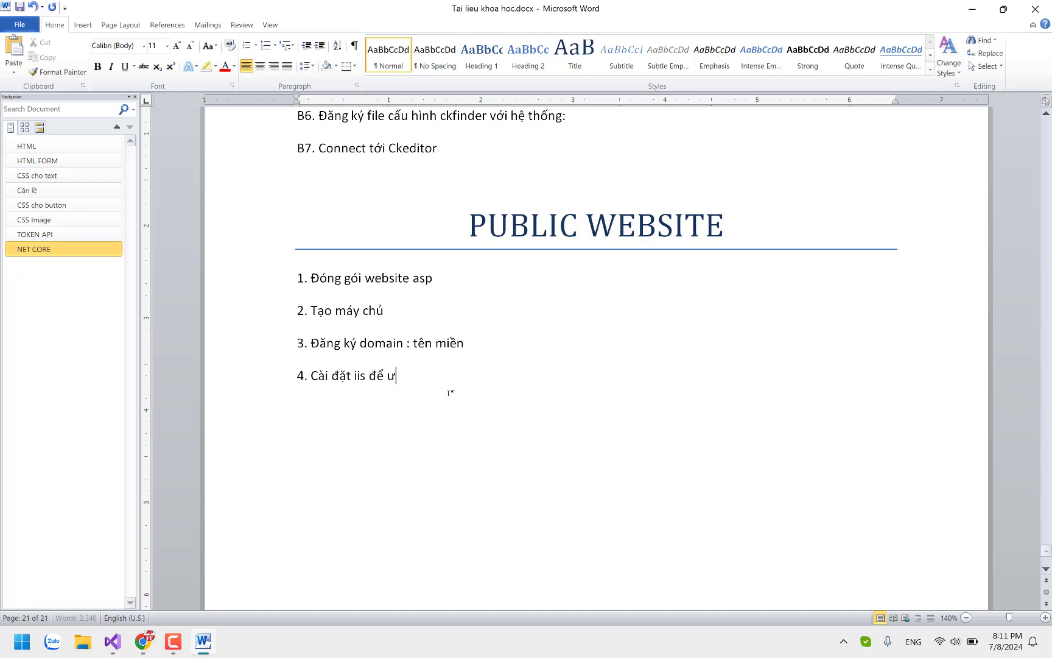
{"action": "key", "text": "BackSpace"}
{"action": "type", "text": "public"}
{"action": "key", "text": "BackSpace"}
{"action": "type", "text": "ic website"}
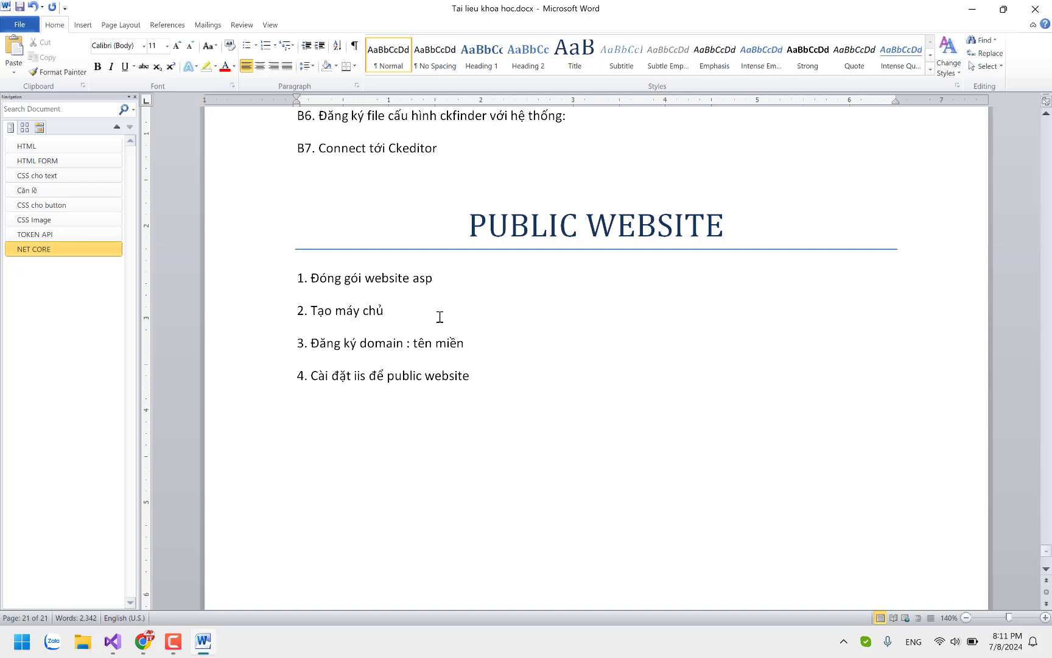
Start a dash sub-point '- Đưa ca' beneath step 1
{"action": "left_click", "coordinate": [448, 277]}
{"action": "key", "text": "Return"}
{"action": "type", "text": "-"}
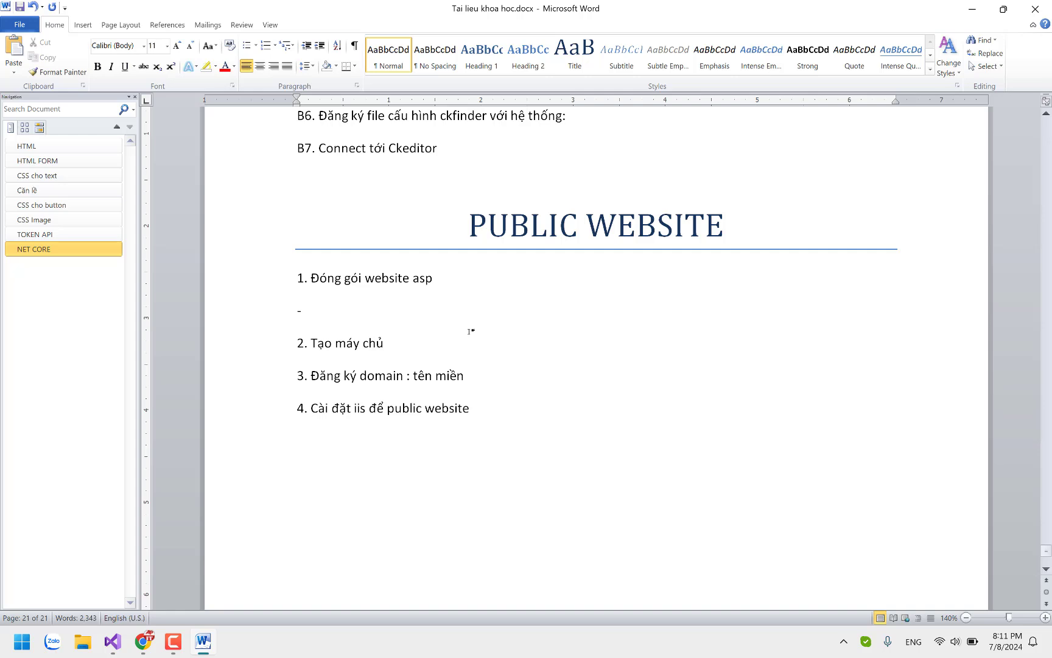
{"action": "type", "text": " Đưa ca"}
Write step 1's sub-points: C# code compiled to .DLL; View, css, js, config kept unchanged
{"action": "key", "text": "BackSpace"}
{"action": "type", "text": "ode c# thành"}
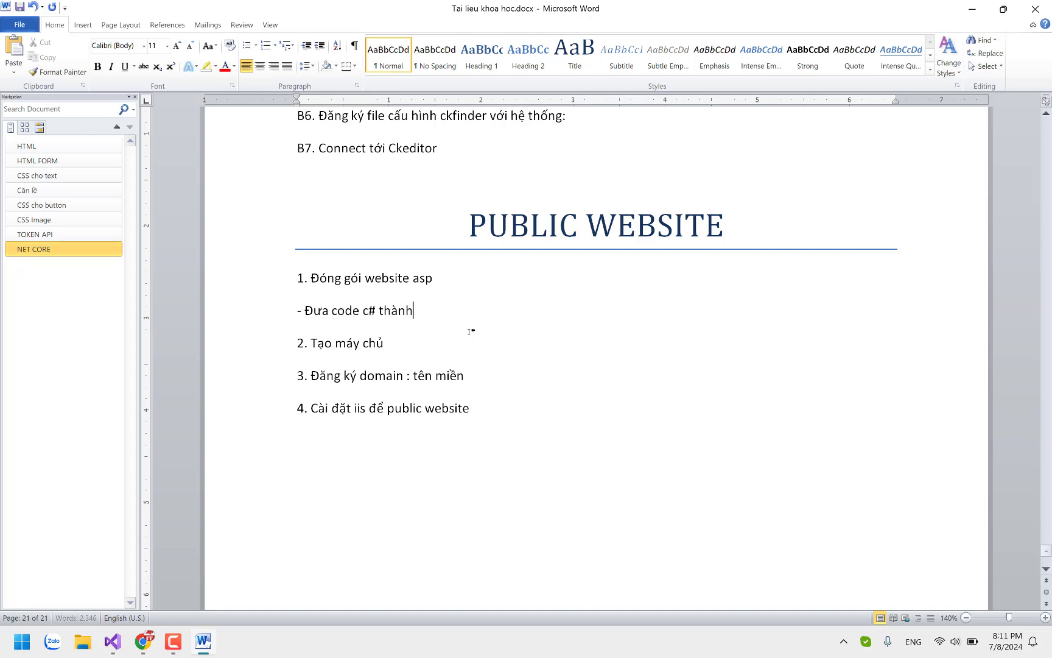
{"action": "type", "text": " file .DLL"}
{"action": "key", "text": "Return"}
{"action": "type", "text": "- Gi"}
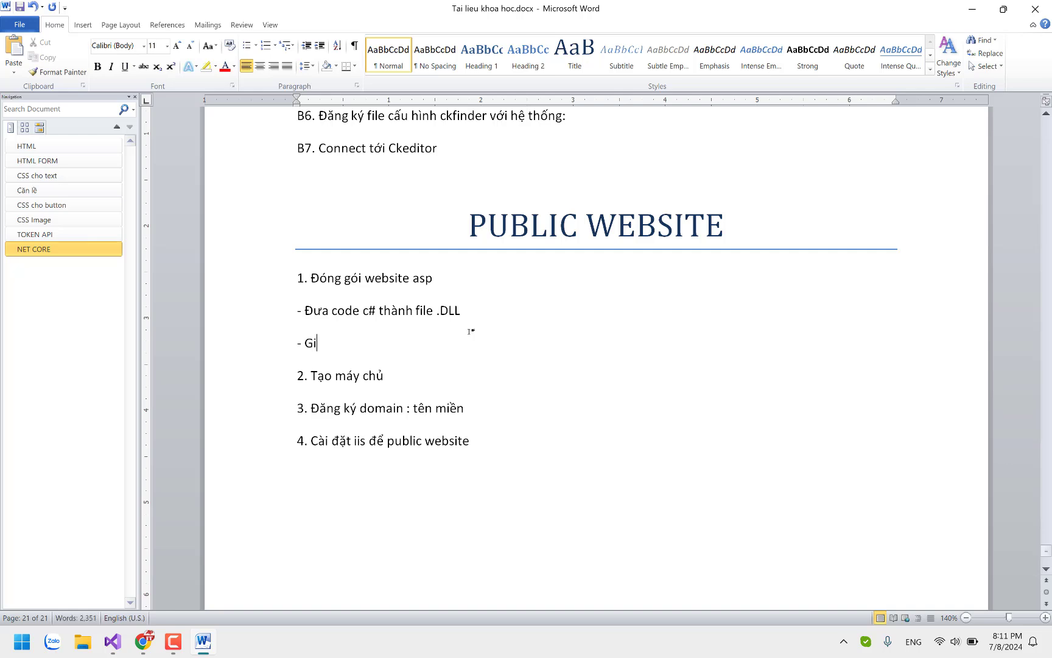
{"action": "key", "text": "BackSpace"}
{"action": "key", "text": "BackSpace"}
{"action": "type", "text": "View, css, js thi "}
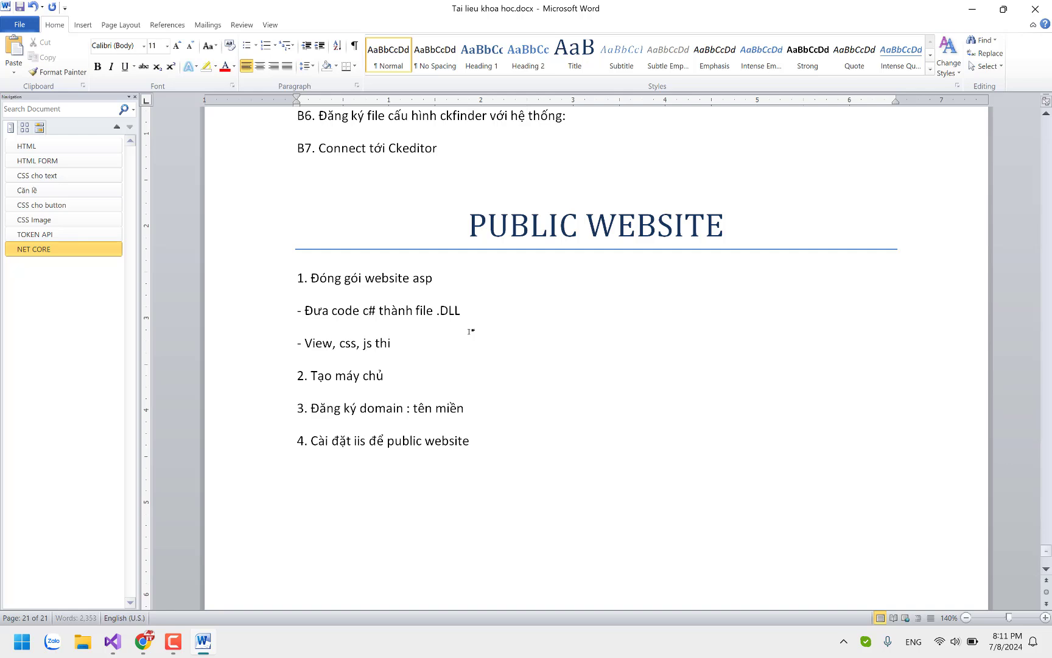
{"action": "type", "text": "vân du"}
{"action": "type", "text": "giữ nguyên"}
{"action": "left_click", "coordinate": [372, 343]}
{"action": "type", "text": "conf"}
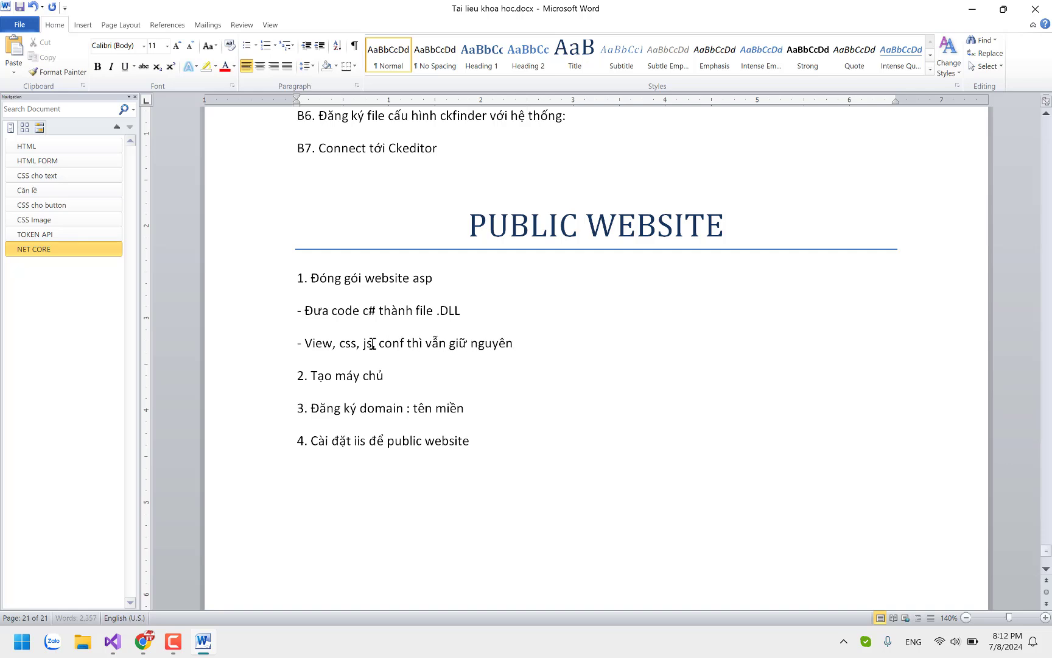
{"action": "type", "text": "ig"}
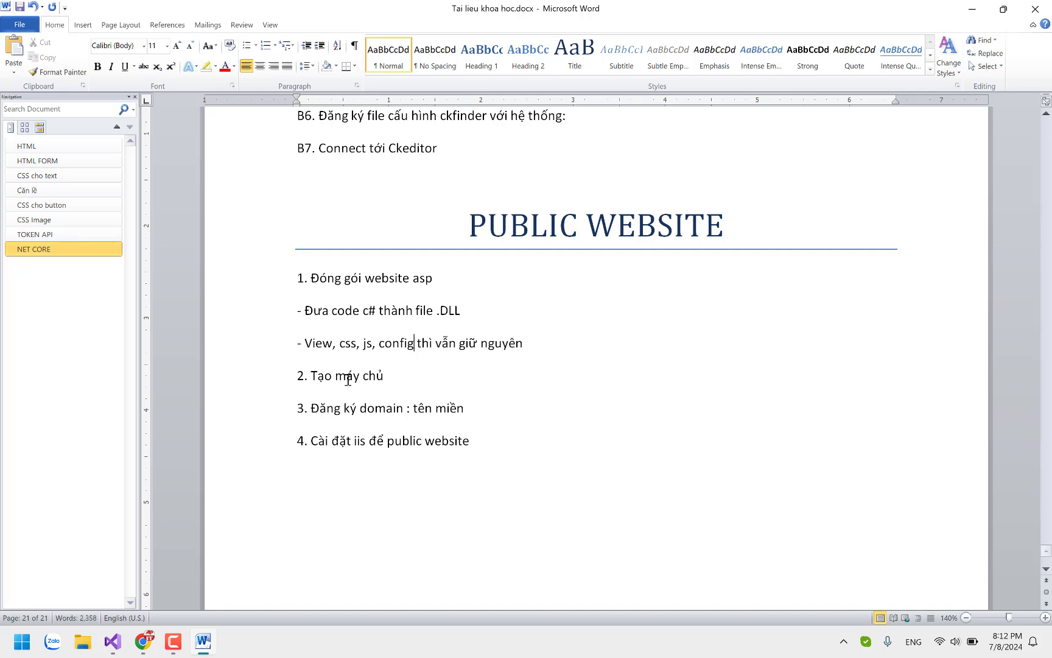
Make the step 1 heading and steps 2–4 bold, then return to Visual Studio
{"action": "left_click_drag", "start_coordinate": [463, 277], "coordinate": [242, 275]}
{"action": "key", "text": "ctrl+b"}
{"action": "left_click_drag", "start_coordinate": [472, 440], "coordinate": [255, 376]}
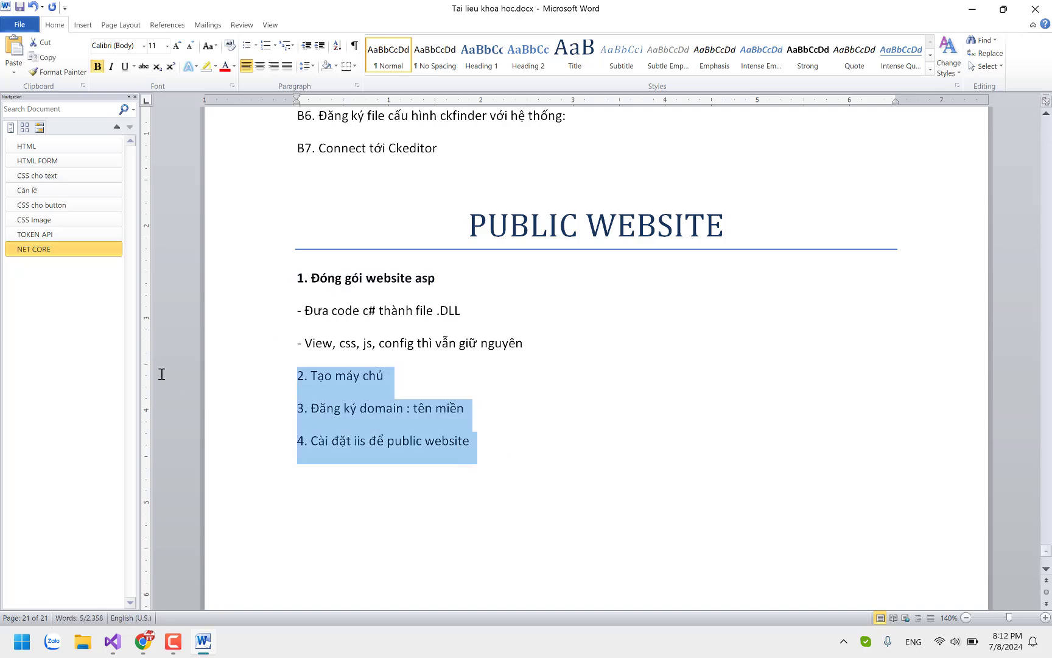
{"action": "key", "text": "ctrl+b"}
{"action": "left_click", "coordinate": [112, 641]}
Close all open code tabs and build the solution with Ctrl+Shift+B
{"action": "left_click", "coordinate": [515, 164]}
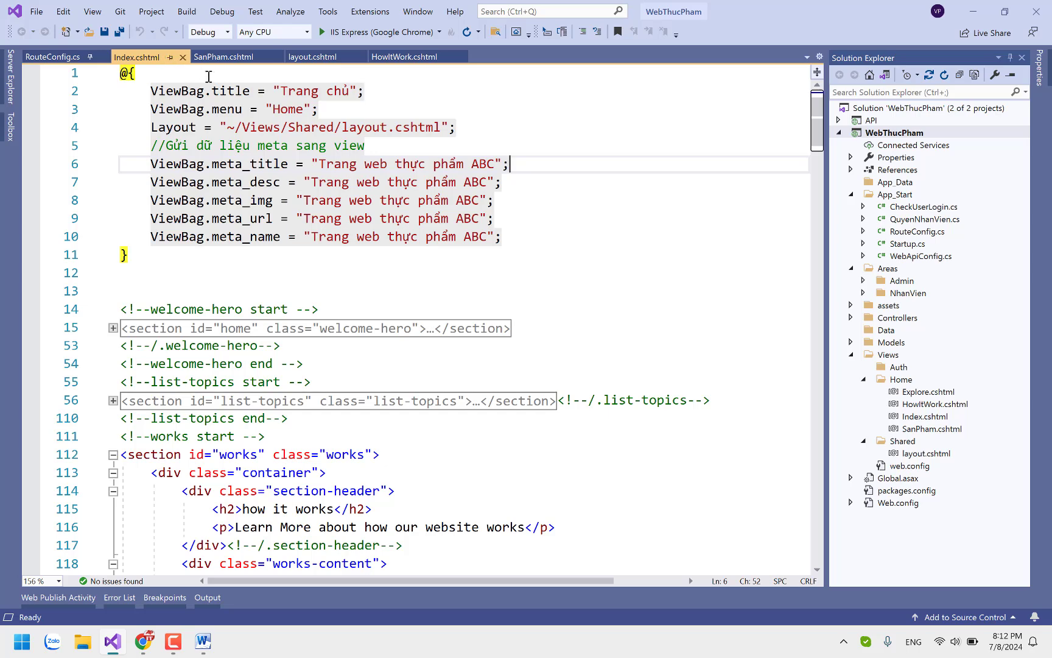
{"action": "right_click", "coordinate": [145, 59]}
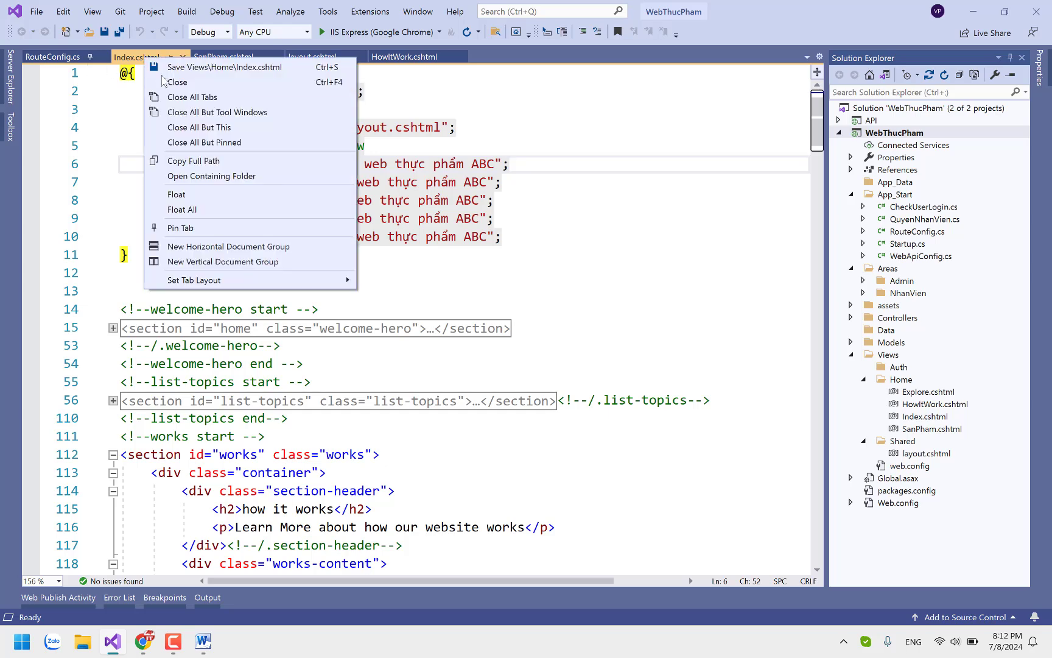
{"action": "left_click", "coordinate": [186, 98]}
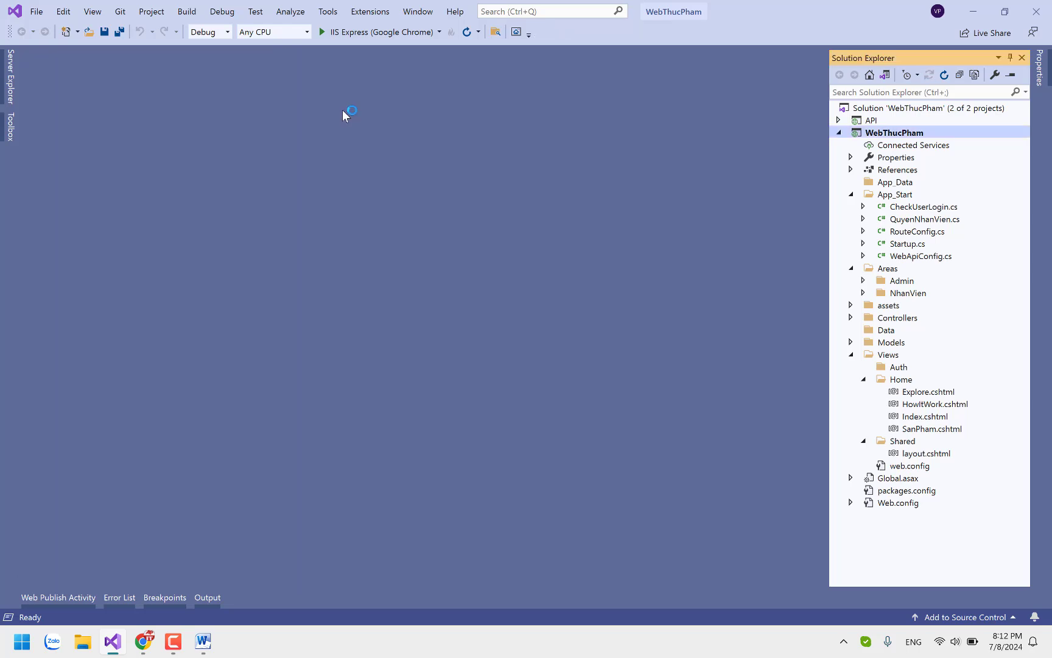
{"action": "key", "text": "ctrl+shift+b"}
{"action": "left_click_drag", "start_coordinate": [88, 380], "coordinate": [346, 390]}
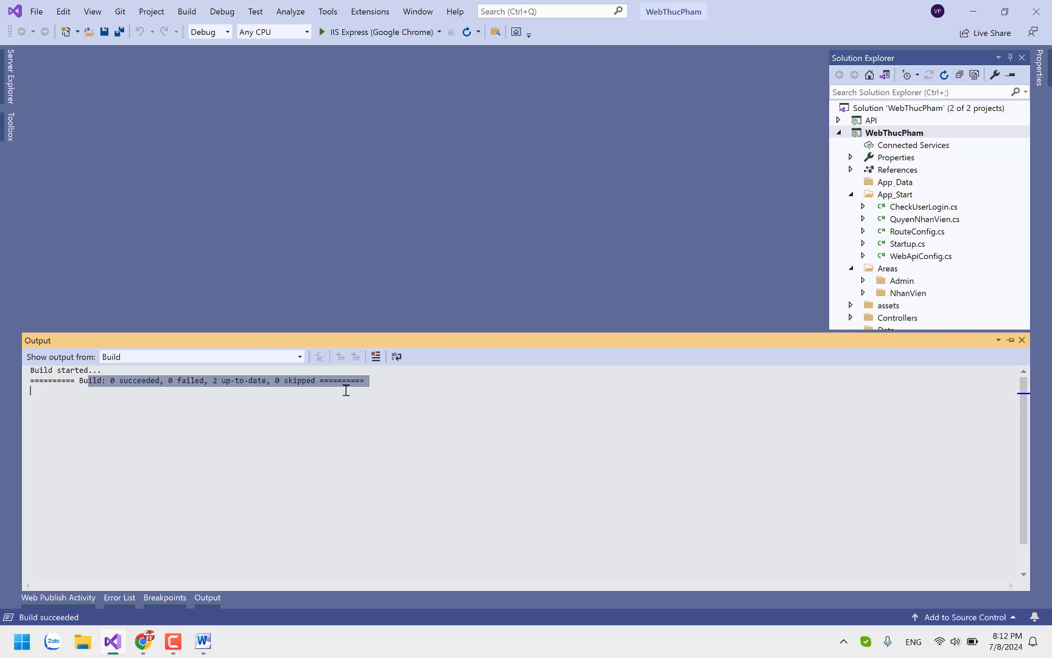
Collapse the App_Start, Areas, Models and Views folders in Solution Explorer
{"action": "left_click", "coordinate": [851, 194]}
{"action": "left_click", "coordinate": [852, 207]}
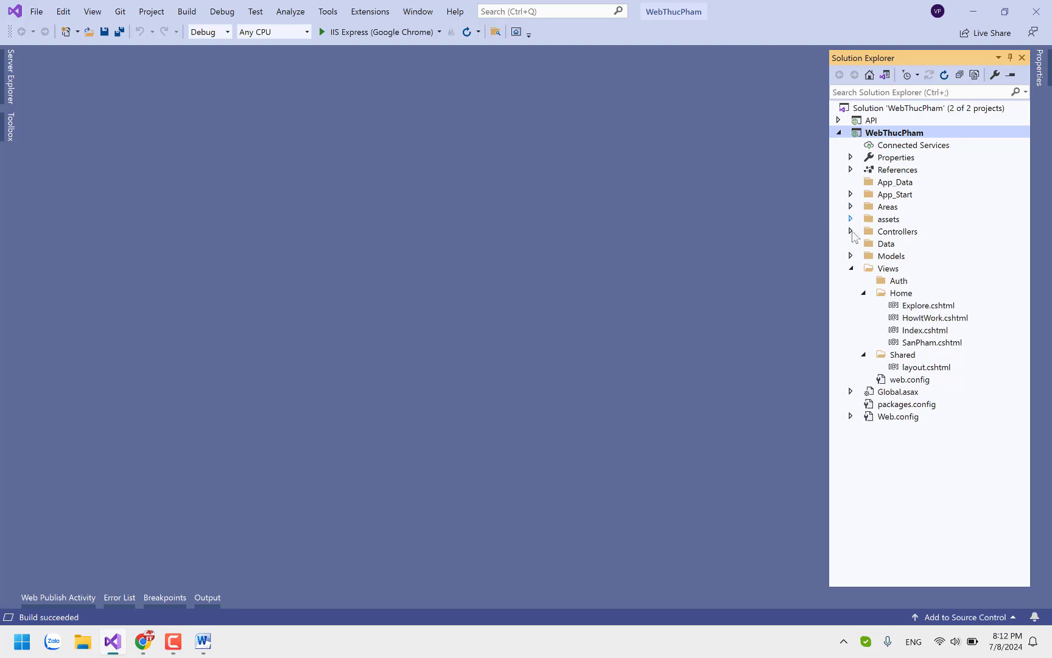
{"action": "left_click", "coordinate": [851, 255]}
{"action": "left_click", "coordinate": [850, 256]}
{"action": "left_click", "coordinate": [851, 269]}
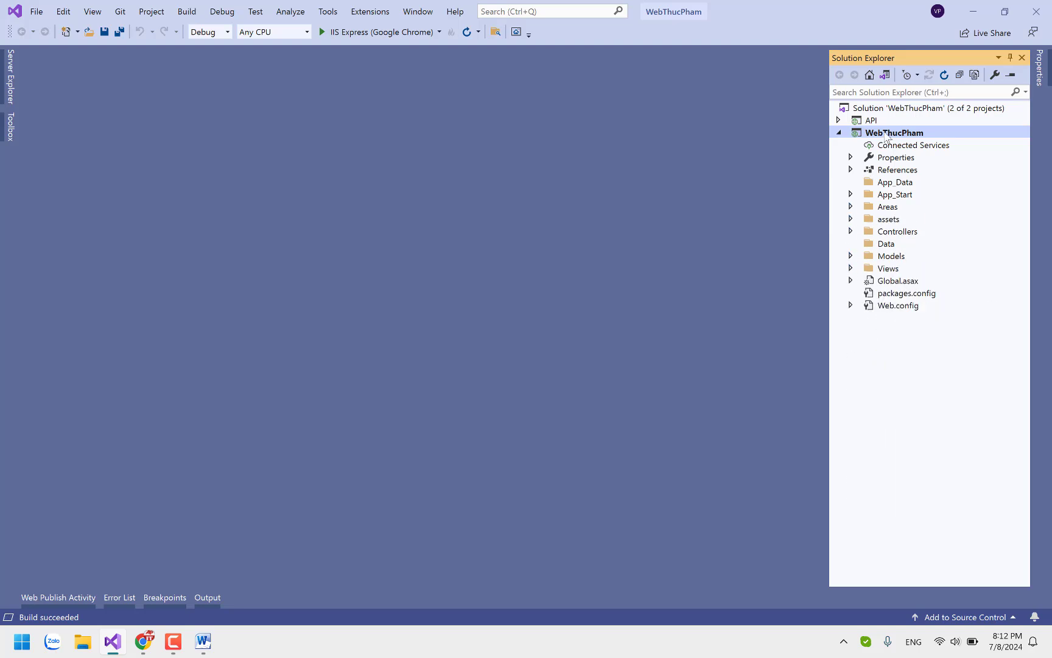
{"action": "right_click", "coordinate": [886, 135]}
Start a new WebThucPham publish profile and choose Folder as the target
{"action": "left_click", "coordinate": [844, 210]}
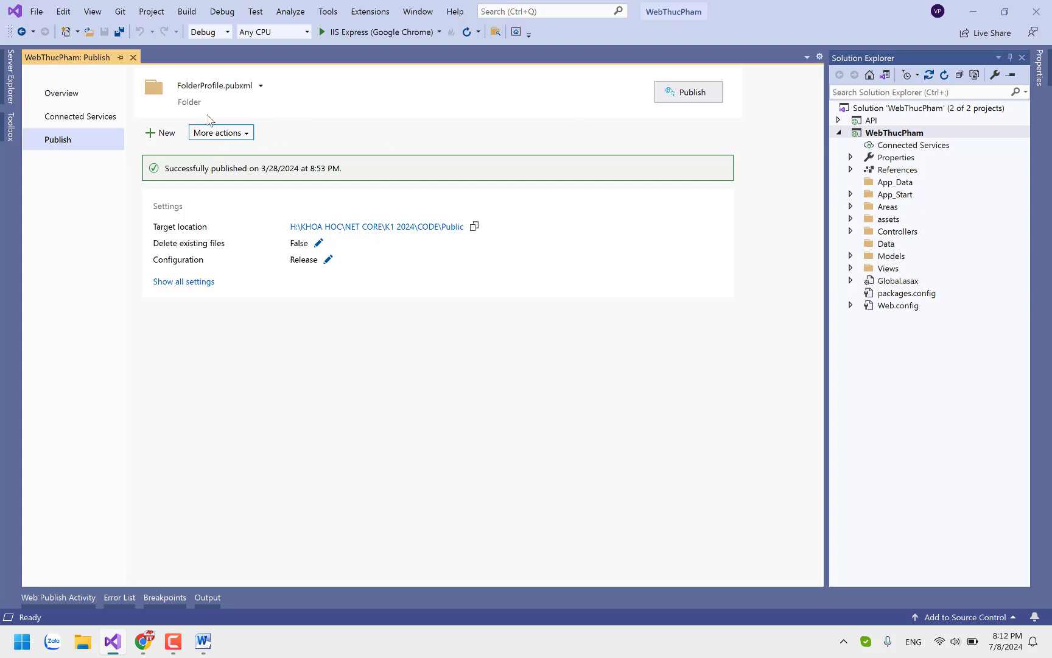
{"action": "left_click", "coordinate": [166, 133]}
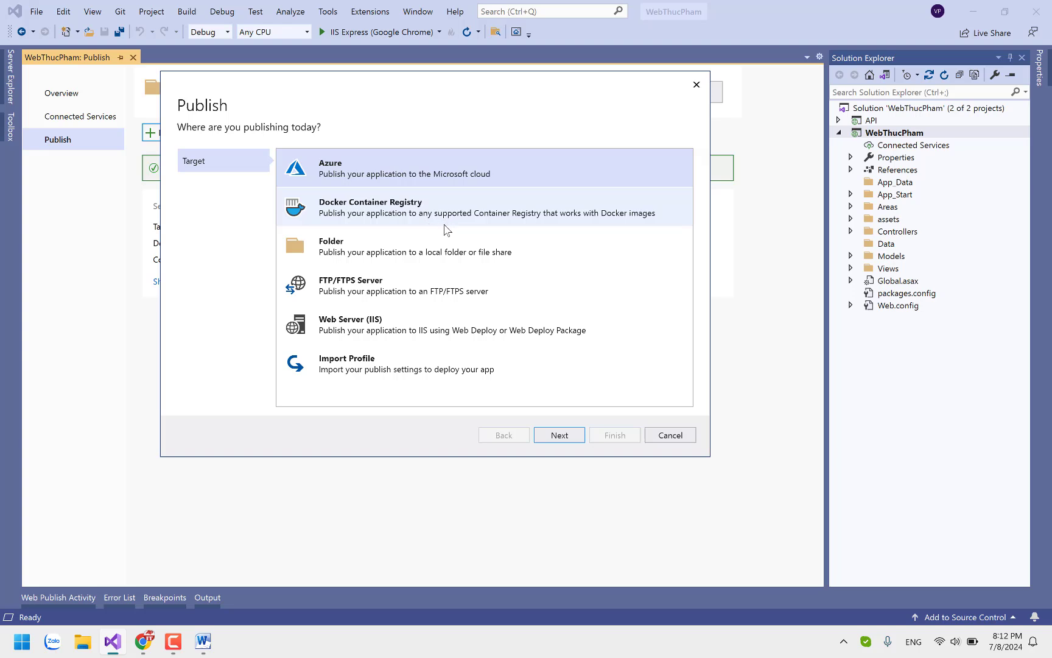
{"action": "left_click", "coordinate": [391, 256]}
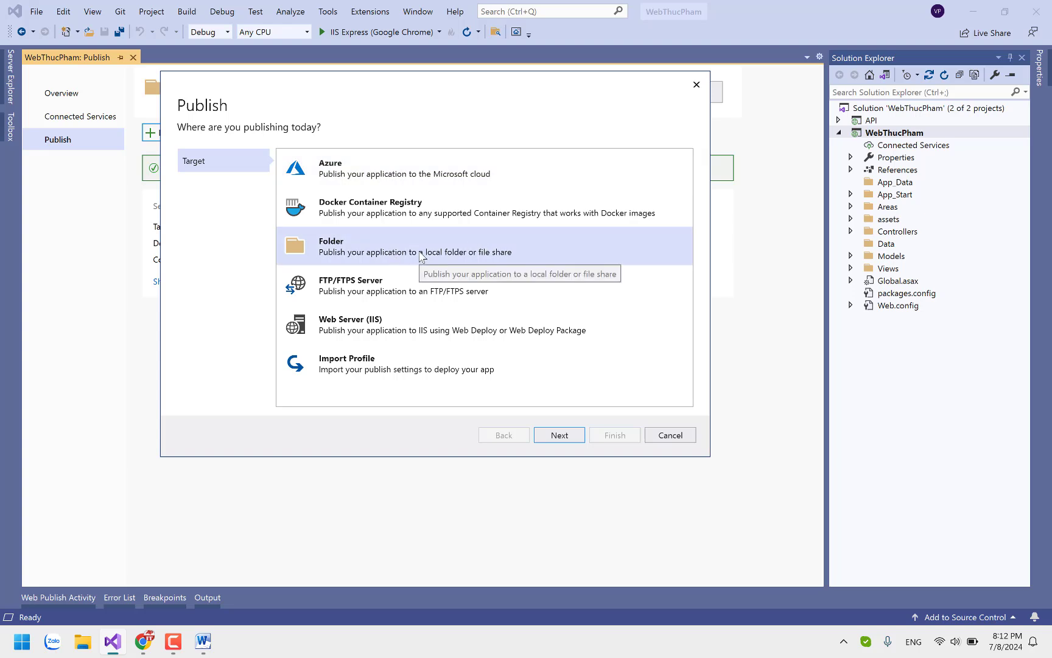
{"action": "left_click", "coordinate": [384, 339]}
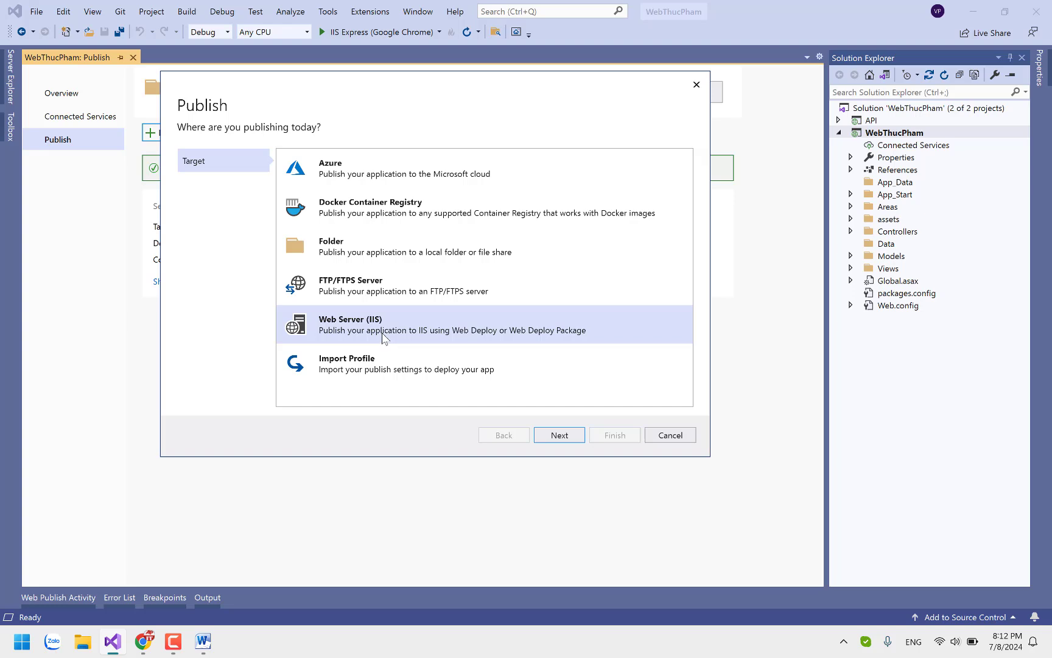
{"action": "left_click", "coordinate": [420, 290]}
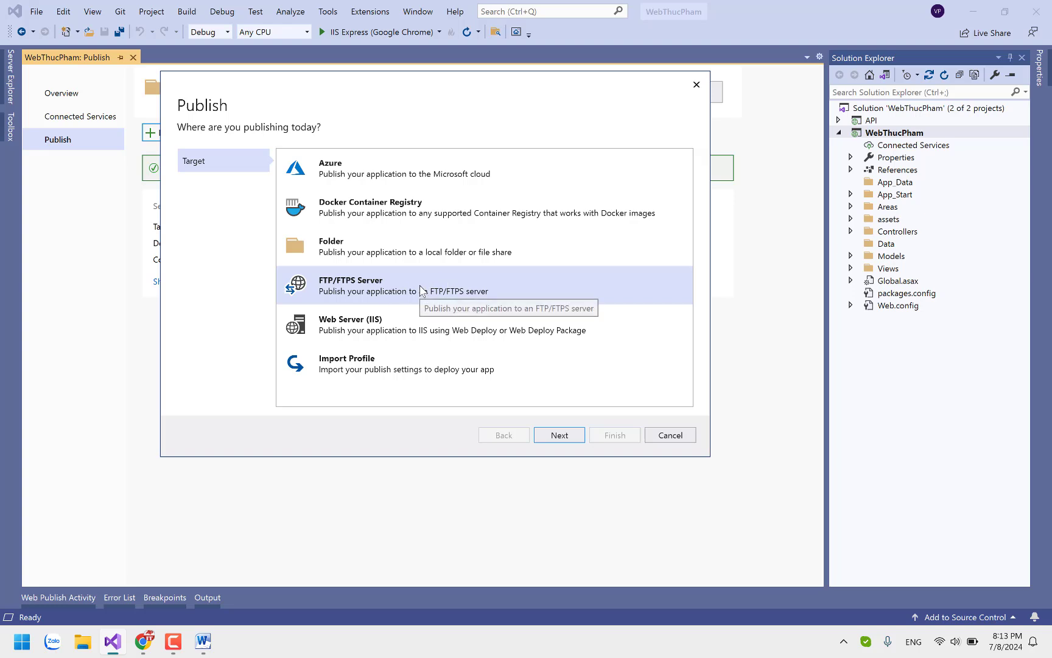
{"action": "left_click", "coordinate": [434, 257]}
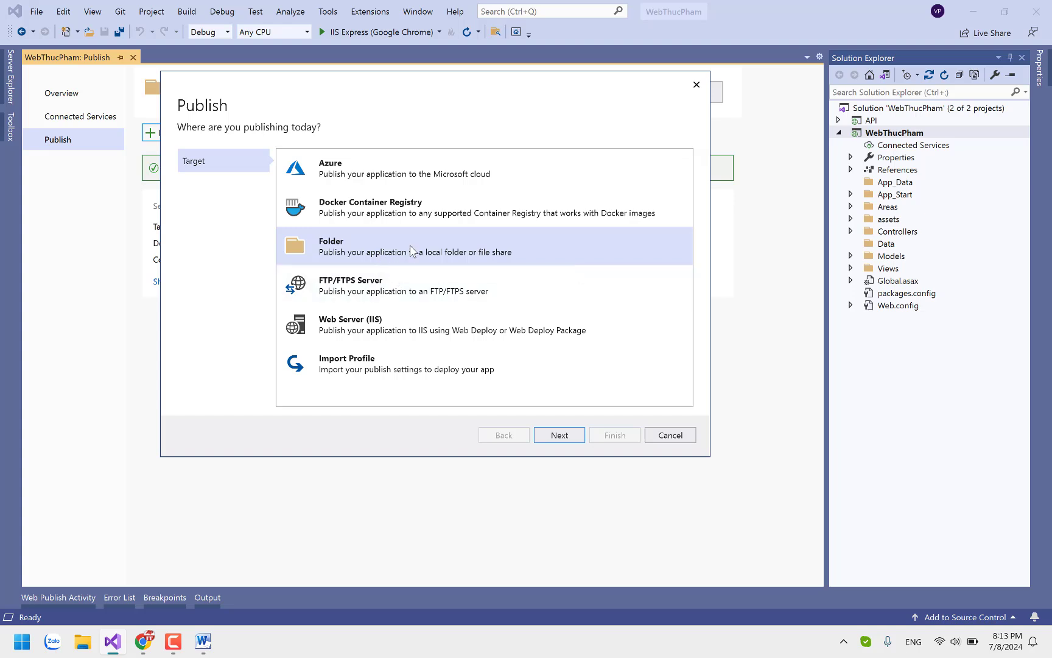
Browse the publish folder location to H:\KHOA HOC\NET CORE
{"action": "double_click", "coordinate": [412, 250]}
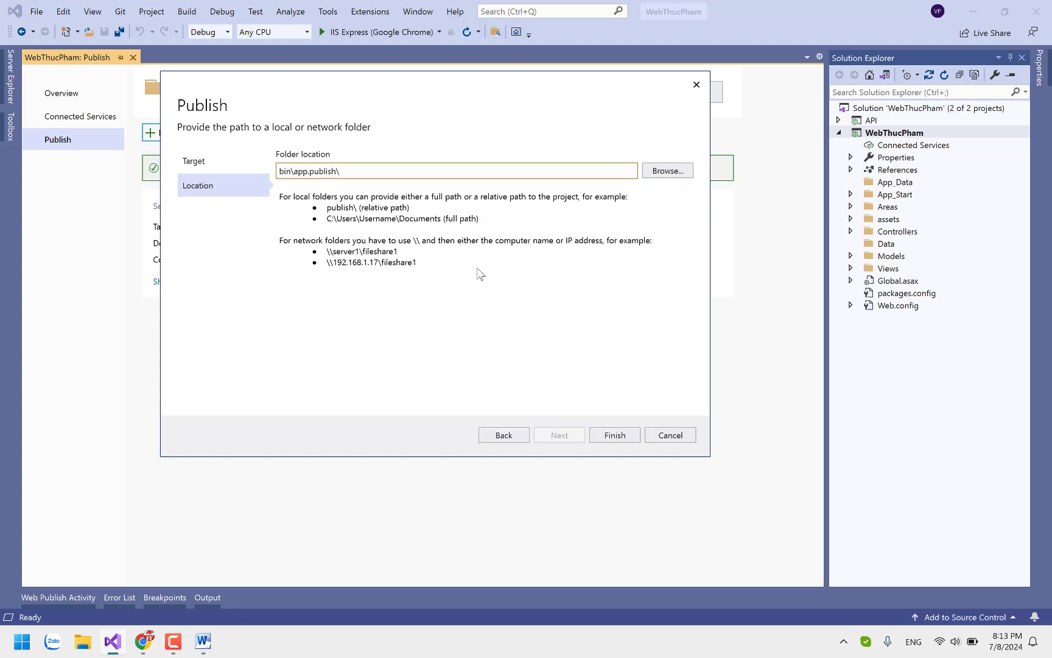
{"action": "triple_click", "coordinate": [346, 171]}
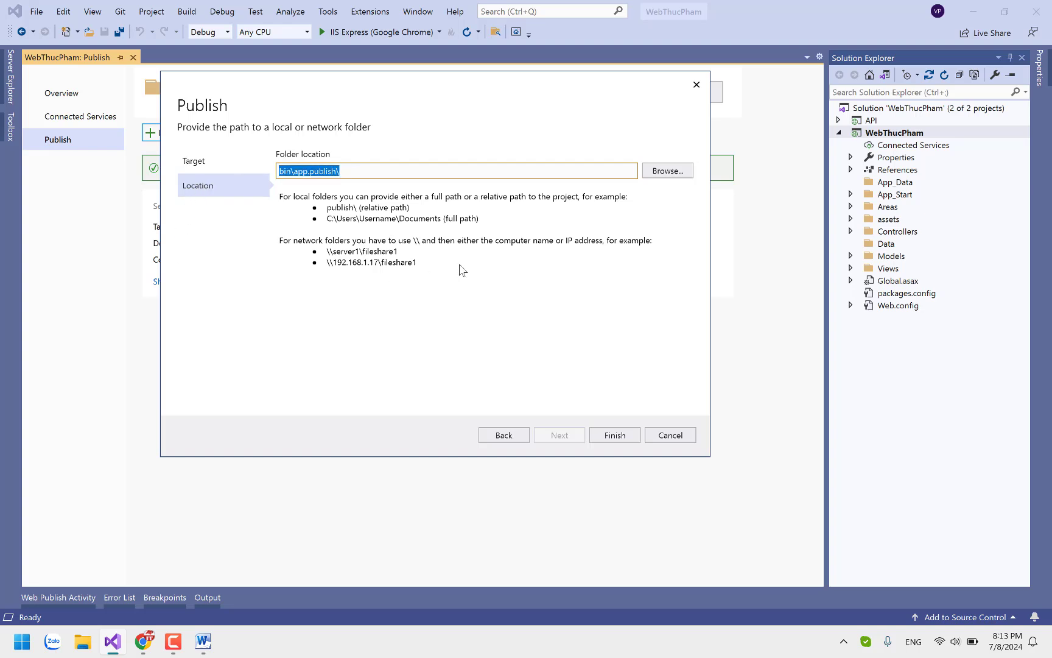
{"action": "left_click", "coordinate": [669, 171]}
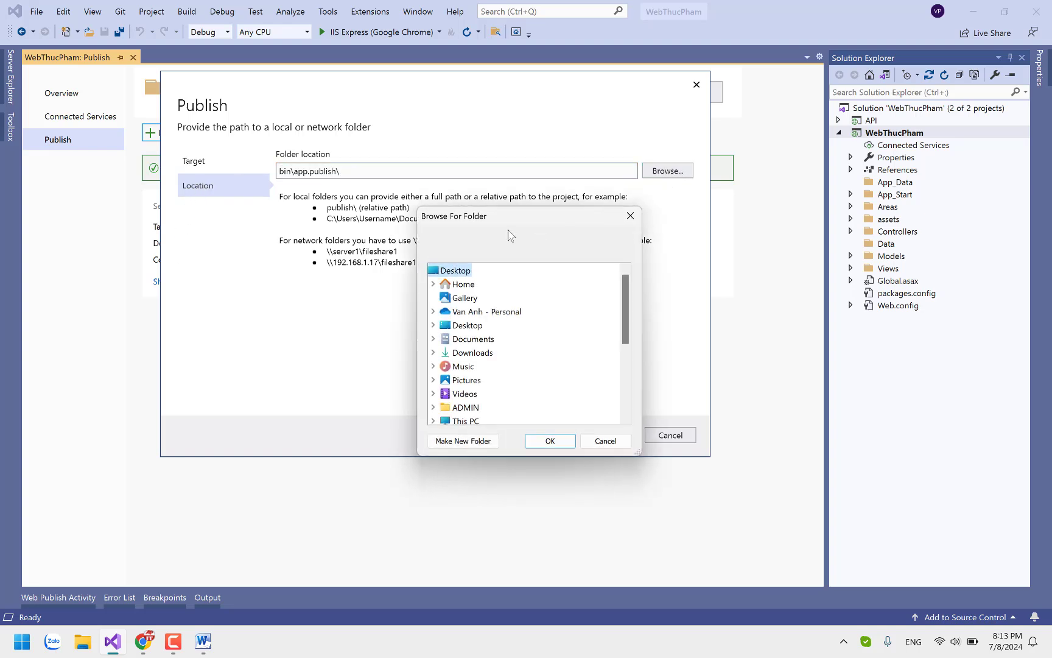
{"action": "scroll", "coordinate": [460, 374], "scroll_direction": "down", "scroll_amount": 5}
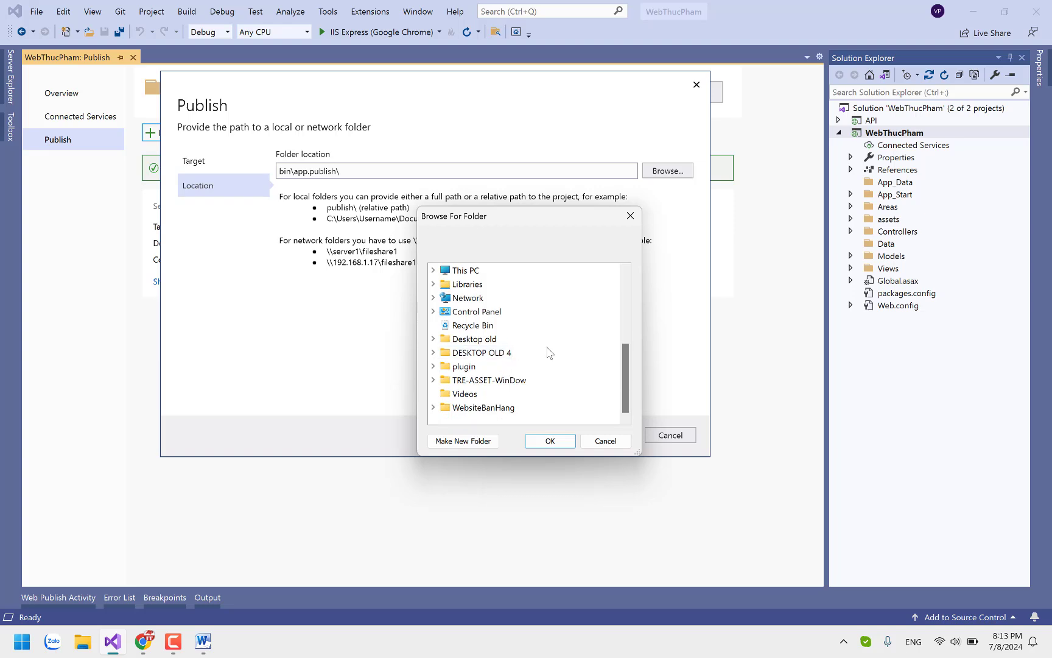
{"action": "scroll", "coordinate": [496, 365], "scroll_direction": "up", "scroll_amount": 5}
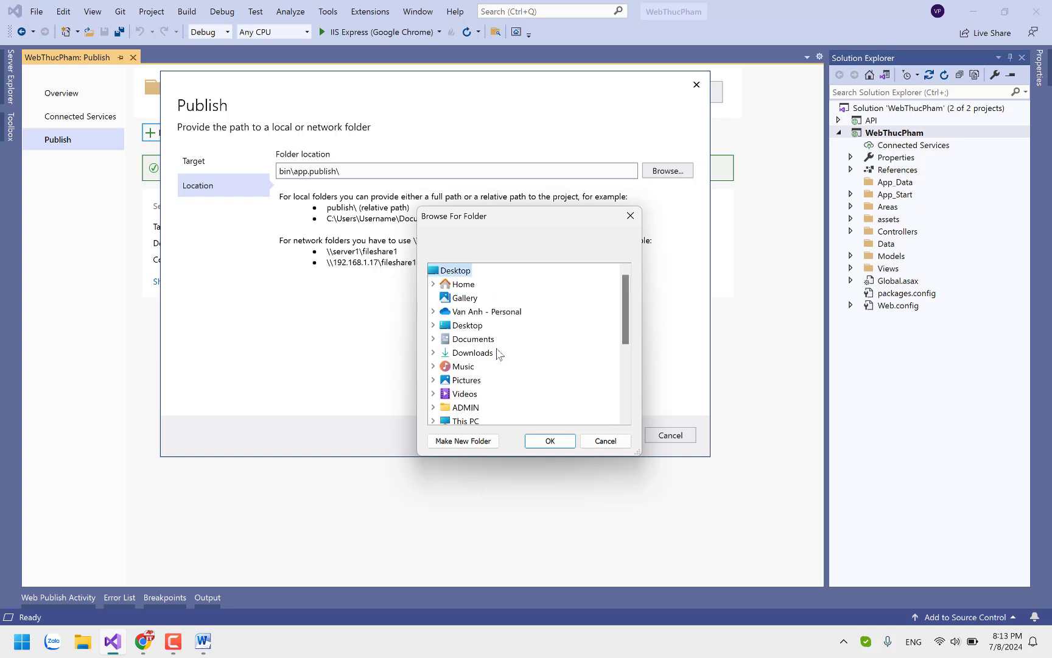
{"action": "scroll", "coordinate": [498, 354], "scroll_direction": "down", "scroll_amount": 3}
{"action": "left_click", "coordinate": [465, 284]}
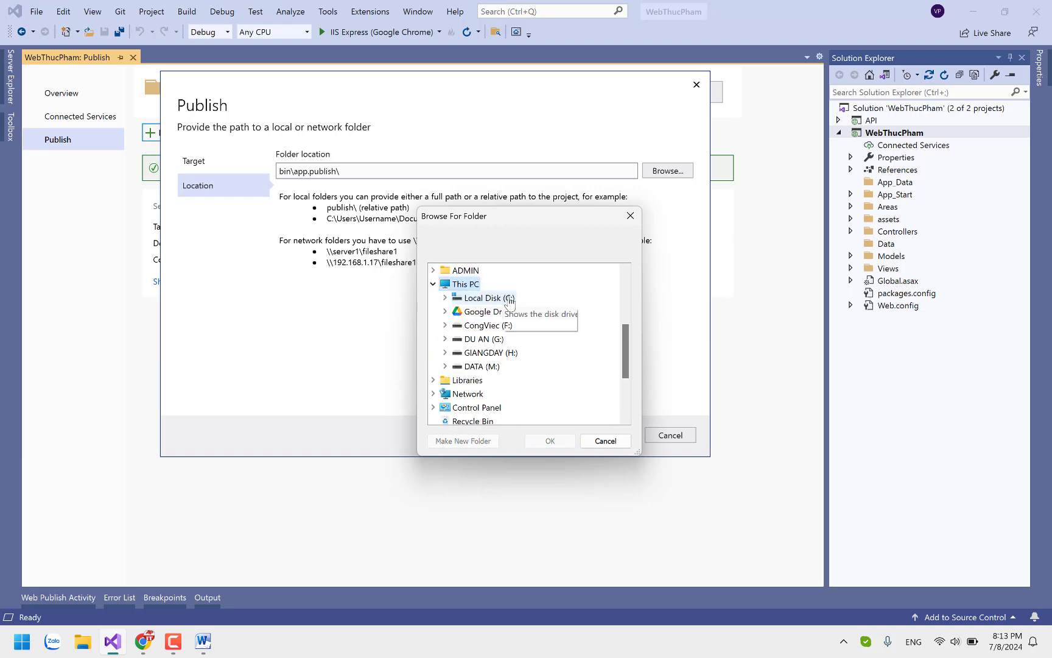
{"action": "double_click", "coordinate": [515, 352]}
{"action": "double_click", "coordinate": [512, 365]}
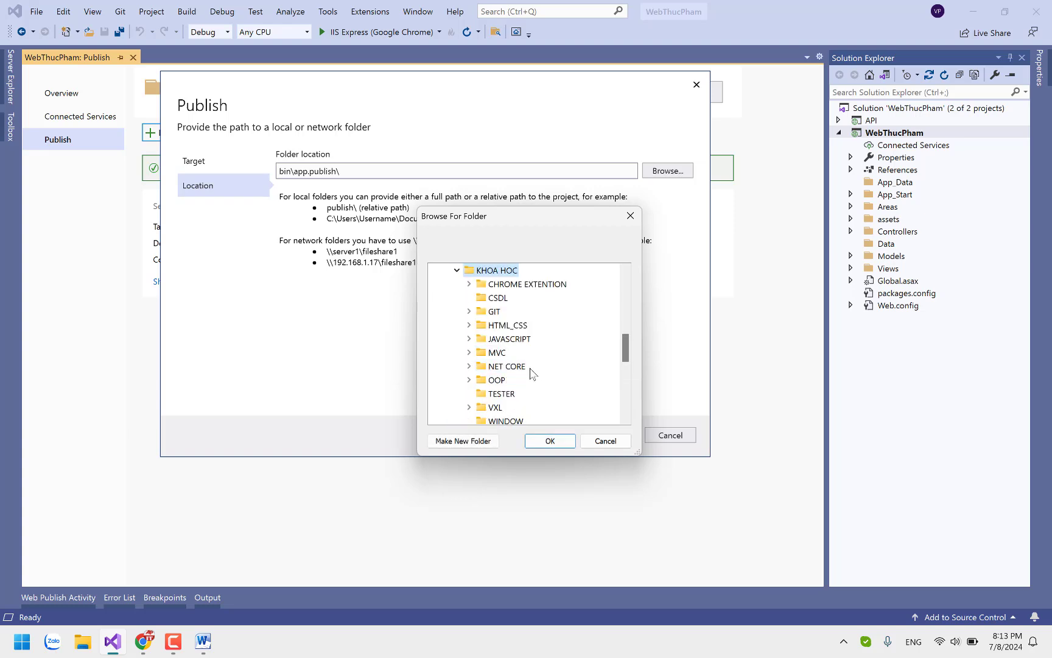
{"action": "double_click", "coordinate": [524, 368]}
{"action": "scroll", "coordinate": [550, 364], "scroll_direction": "up", "scroll_amount": 1}
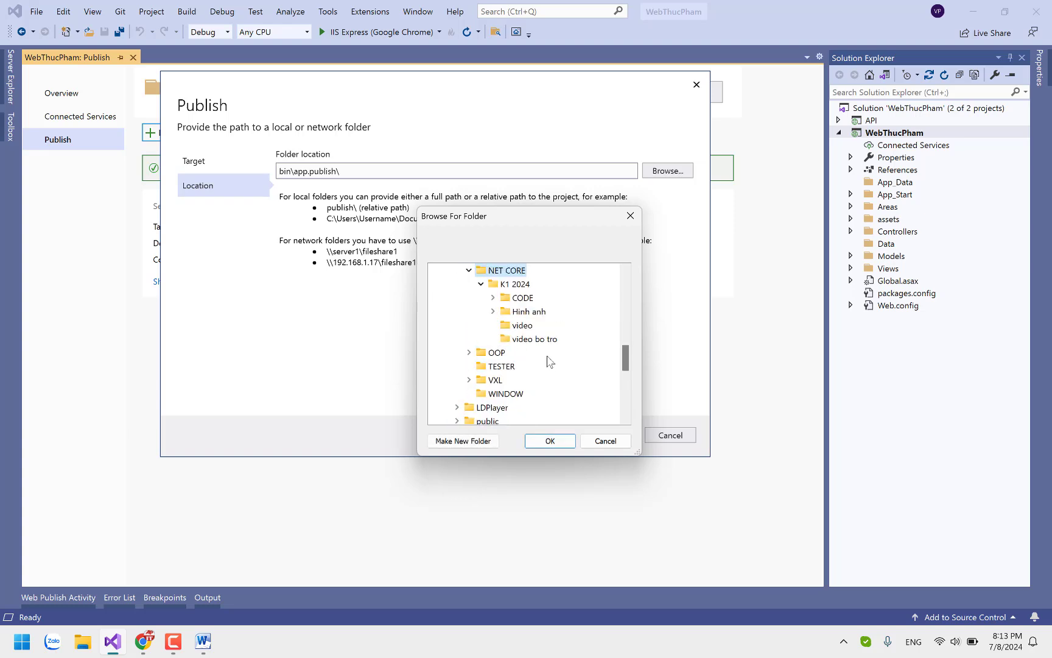
Create a new folder named Public inside K1 2024 and accept it as the location
{"action": "left_click", "coordinate": [525, 285]}
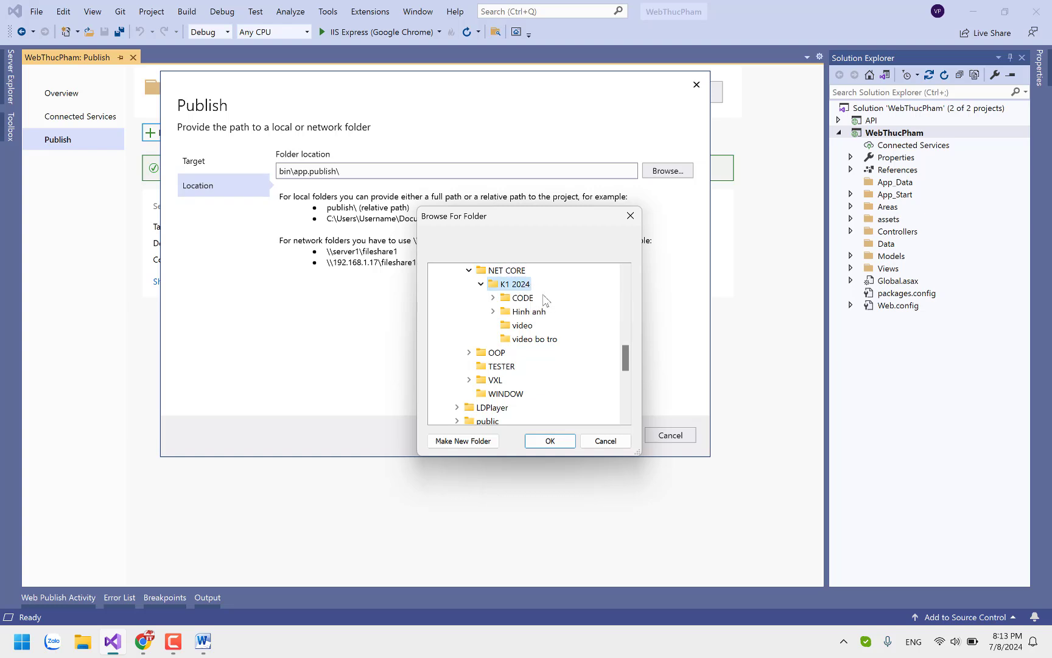
{"action": "left_click", "coordinate": [469, 440]}
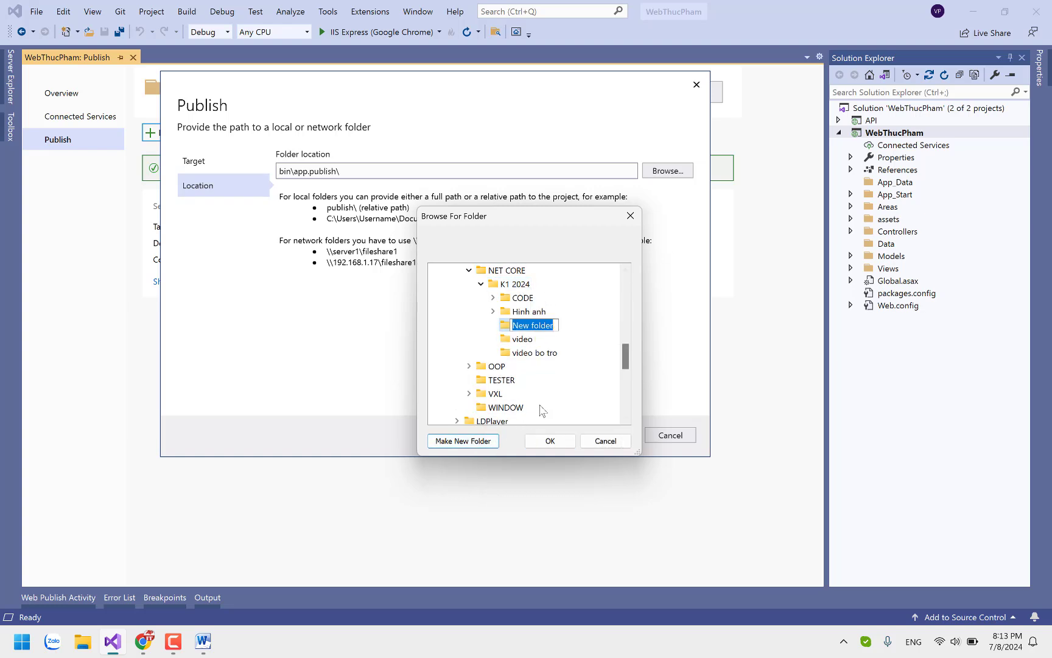
{"action": "type", "text": "Public"}
{"action": "left_click", "coordinate": [550, 441]}
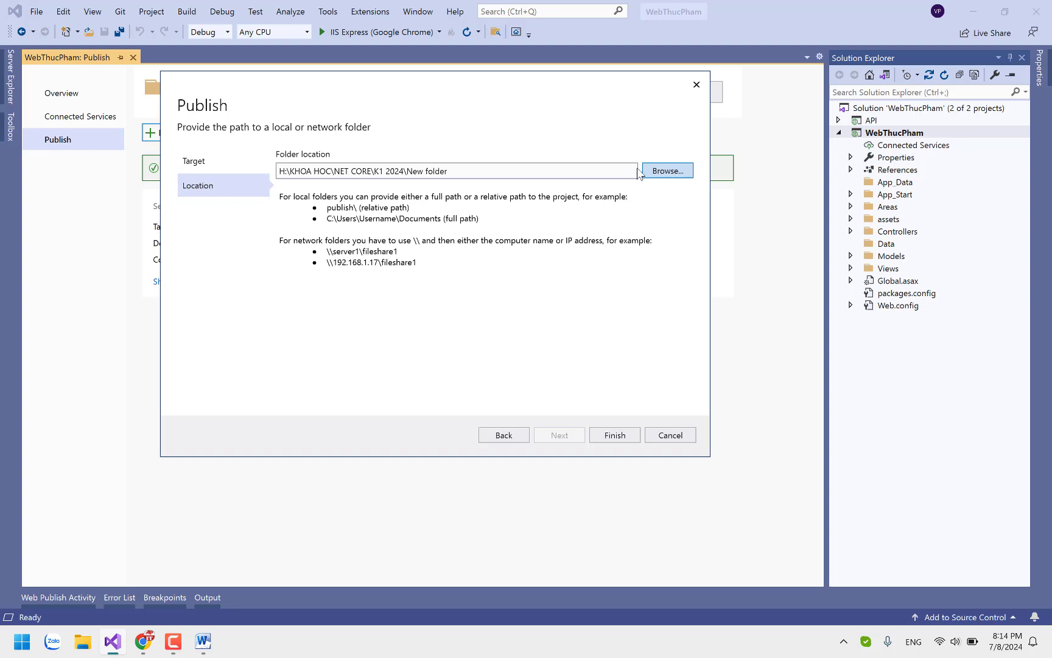
Set the location to H:\KHOA HOC\NET CORE\K1 2024\Public and finish the FolderProfile1 profile
{"action": "left_click", "coordinate": [654, 174]}
{"action": "scroll", "coordinate": [546, 353], "scroll_direction": "down", "scroll_amount": 5}
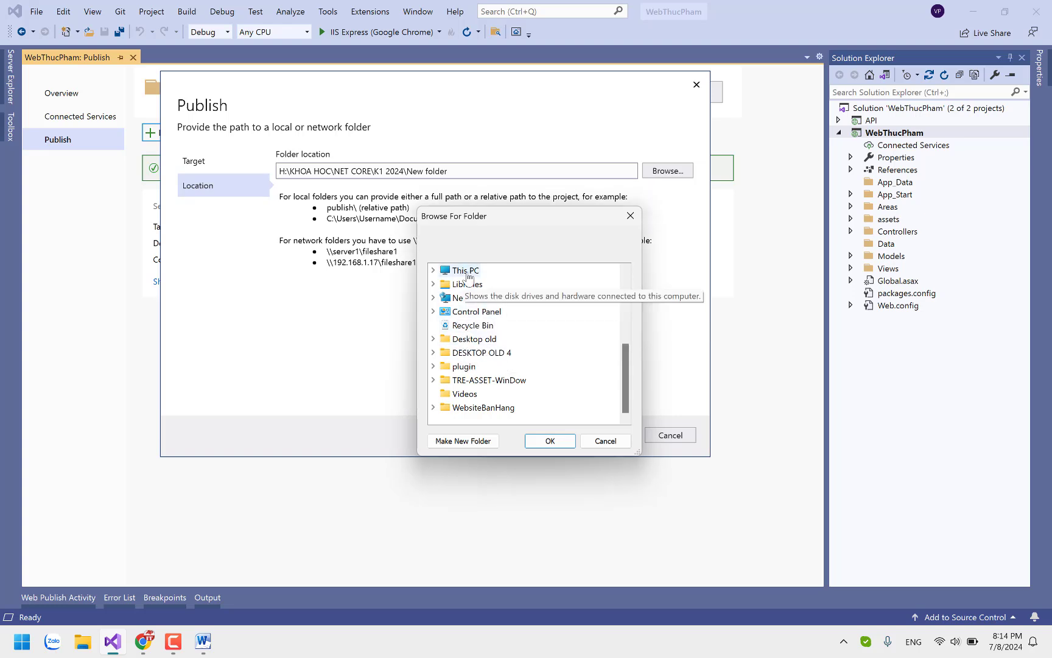
{"action": "double_click", "coordinate": [466, 272]}
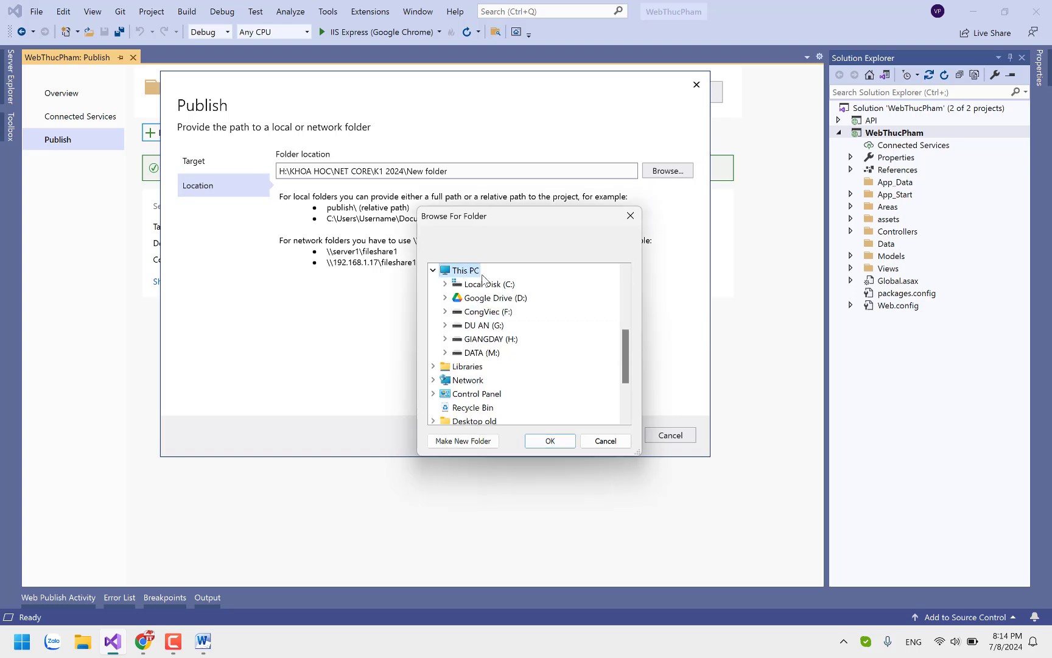
{"action": "double_click", "coordinate": [509, 340]}
{"action": "double_click", "coordinate": [505, 369]}
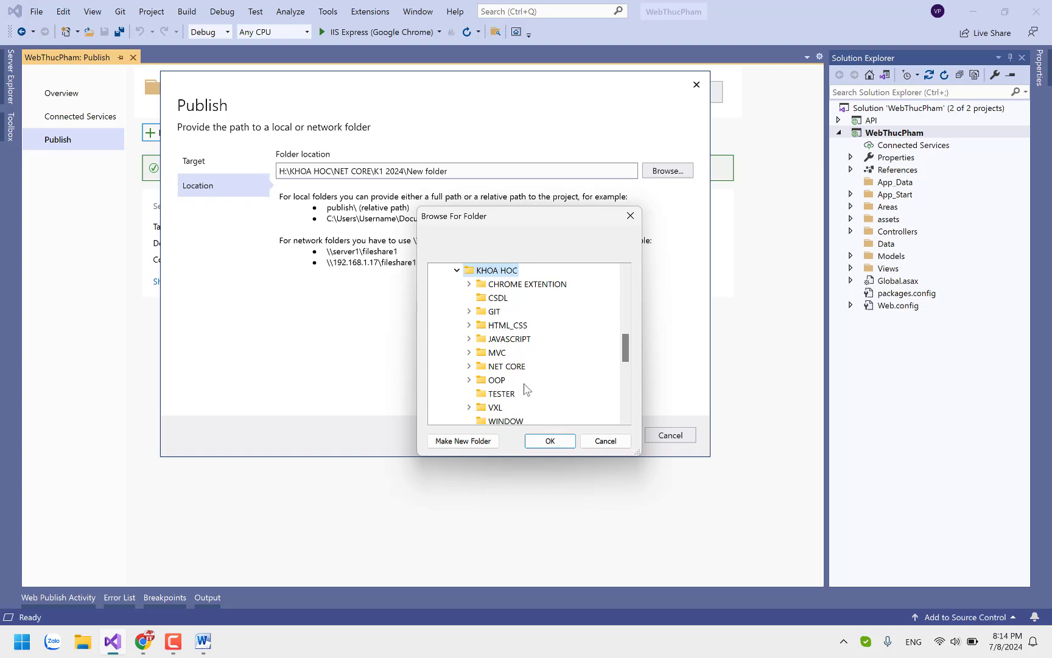
{"action": "double_click", "coordinate": [511, 369]}
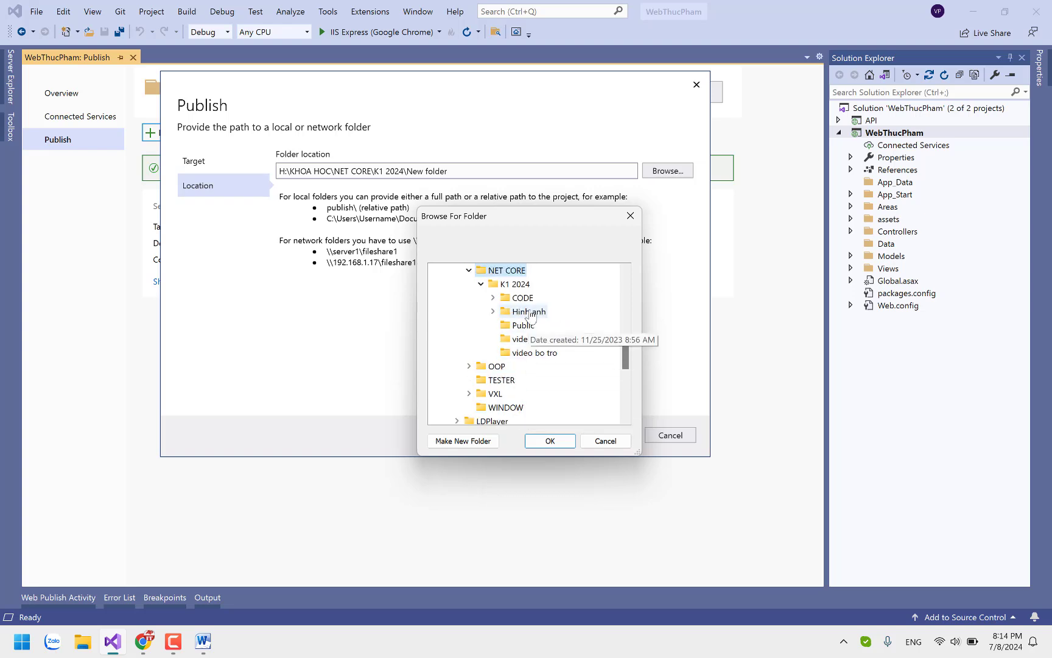
{"action": "left_click", "coordinate": [523, 326]}
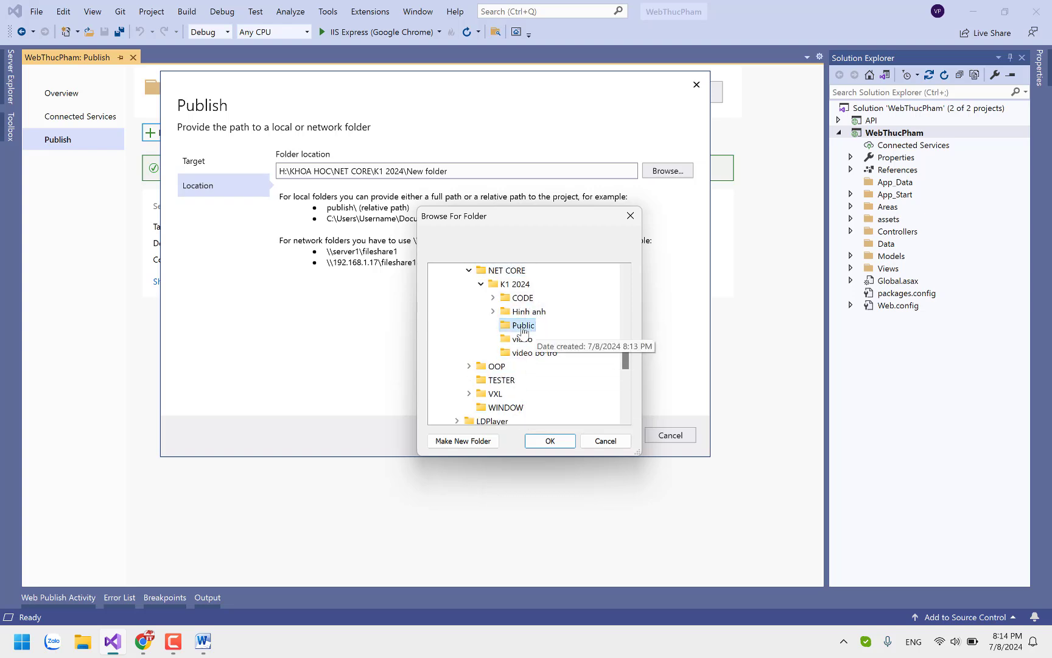
{"action": "left_click", "coordinate": [548, 441]}
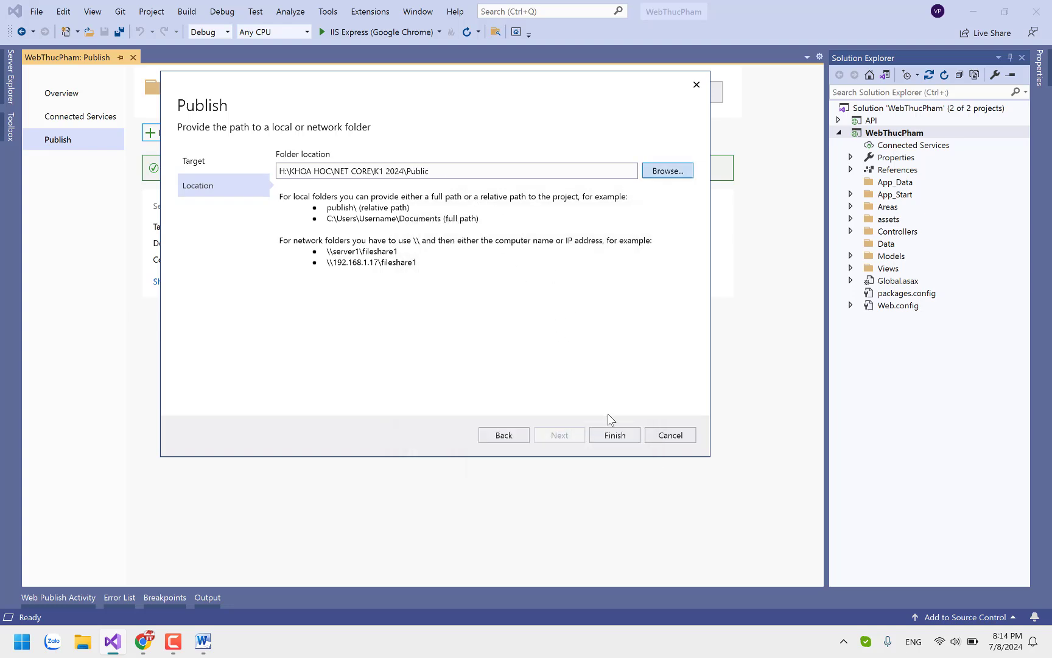
{"action": "left_click", "coordinate": [614, 435]}
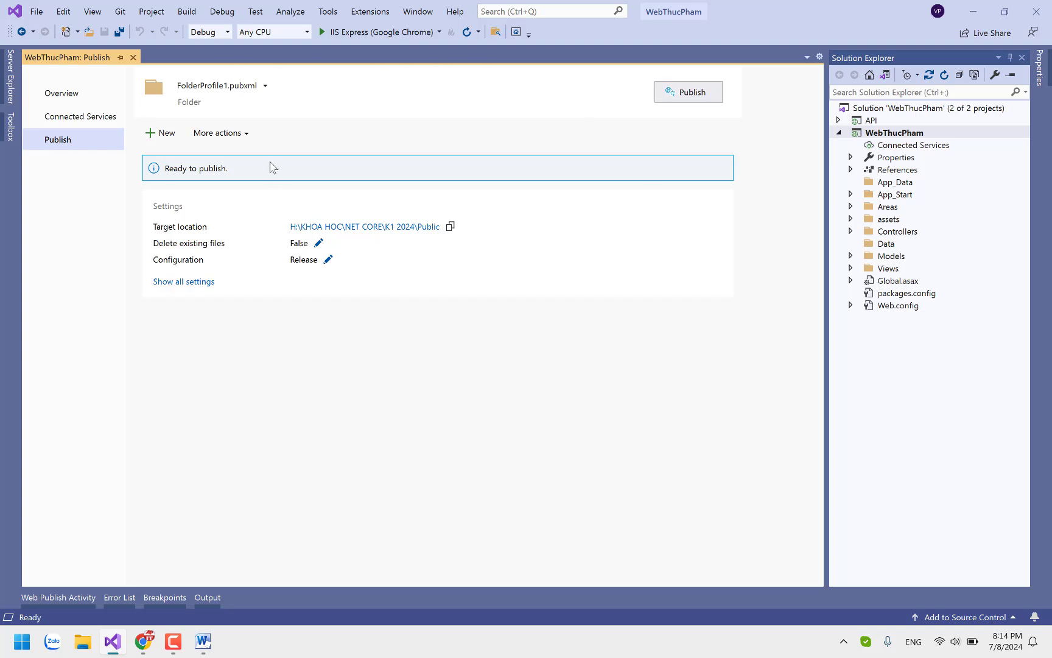
{"action": "left_click", "coordinate": [241, 135]}
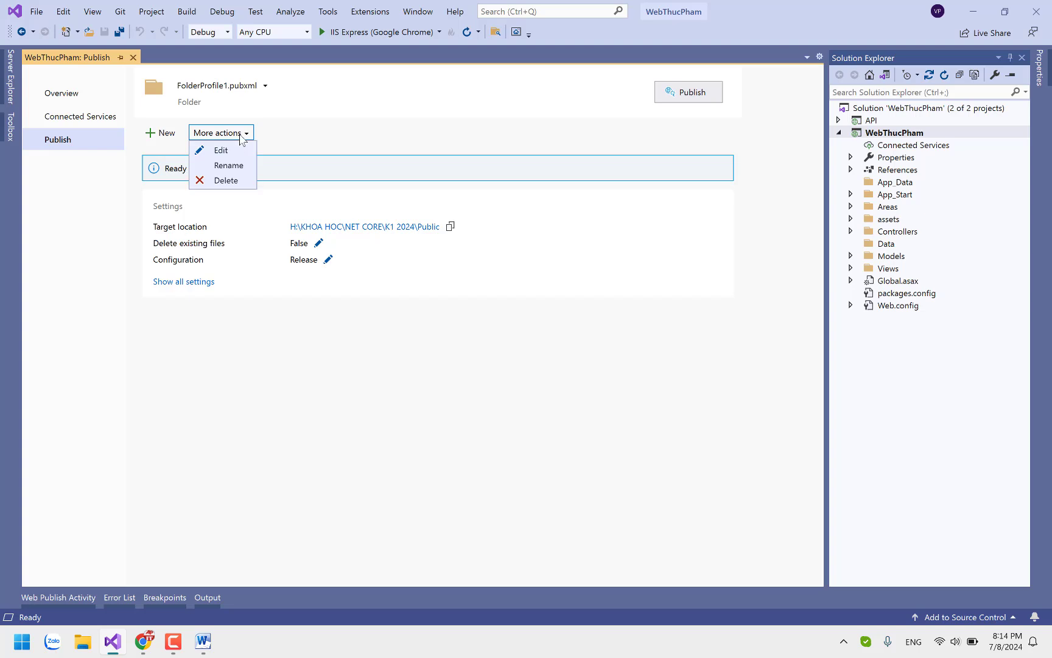
{"action": "left_click", "coordinate": [258, 164]}
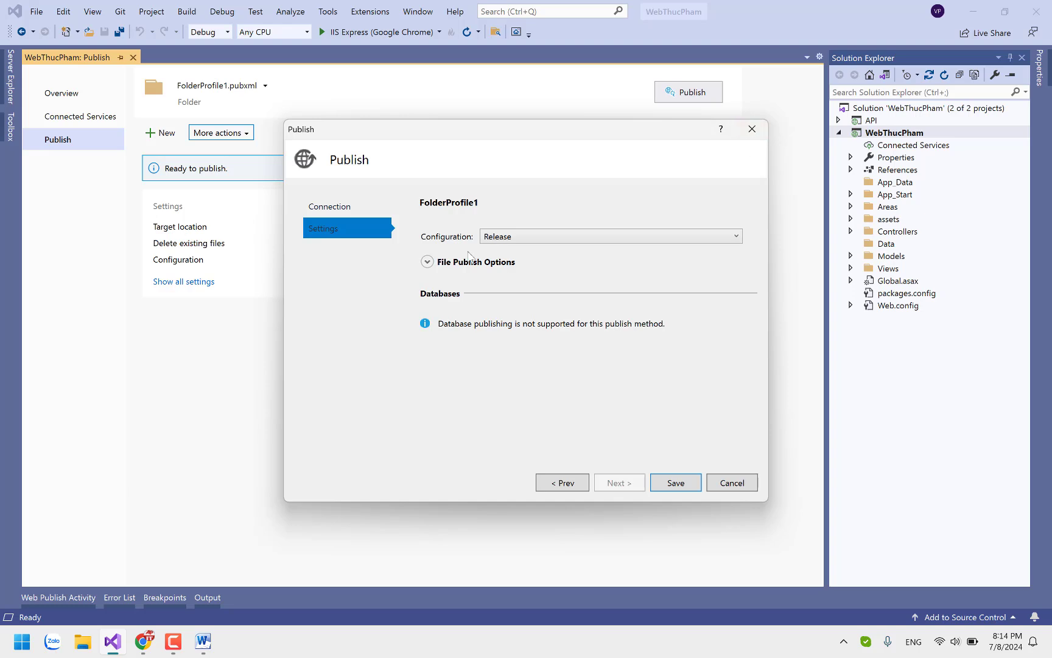
{"action": "left_click", "coordinate": [516, 239]}
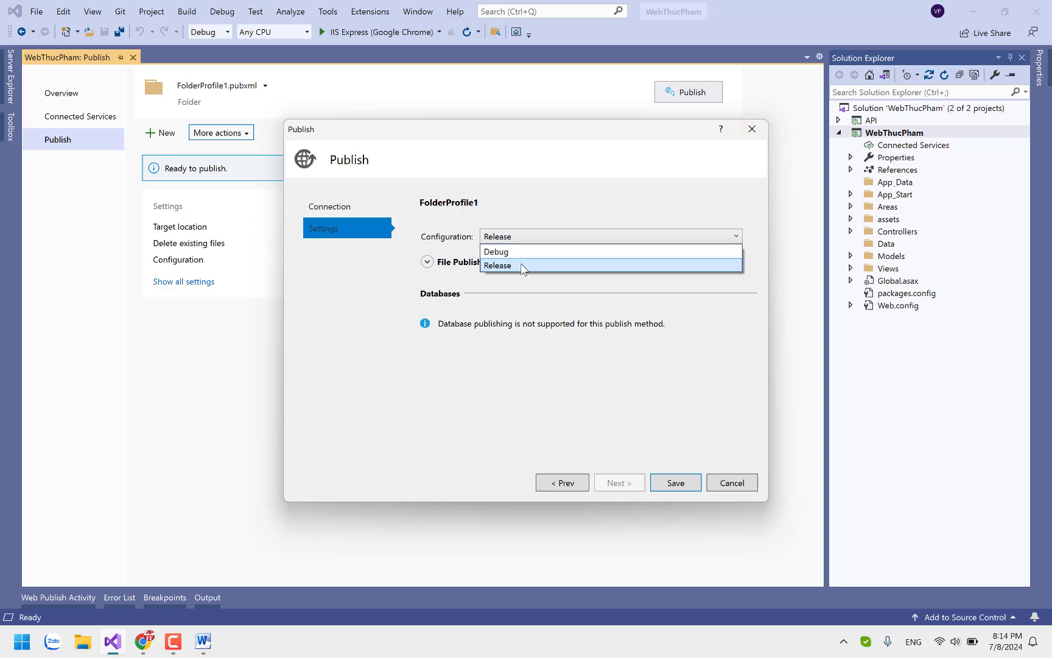
{"action": "left_click", "coordinate": [570, 203]}
{"action": "left_click", "coordinate": [752, 129]}
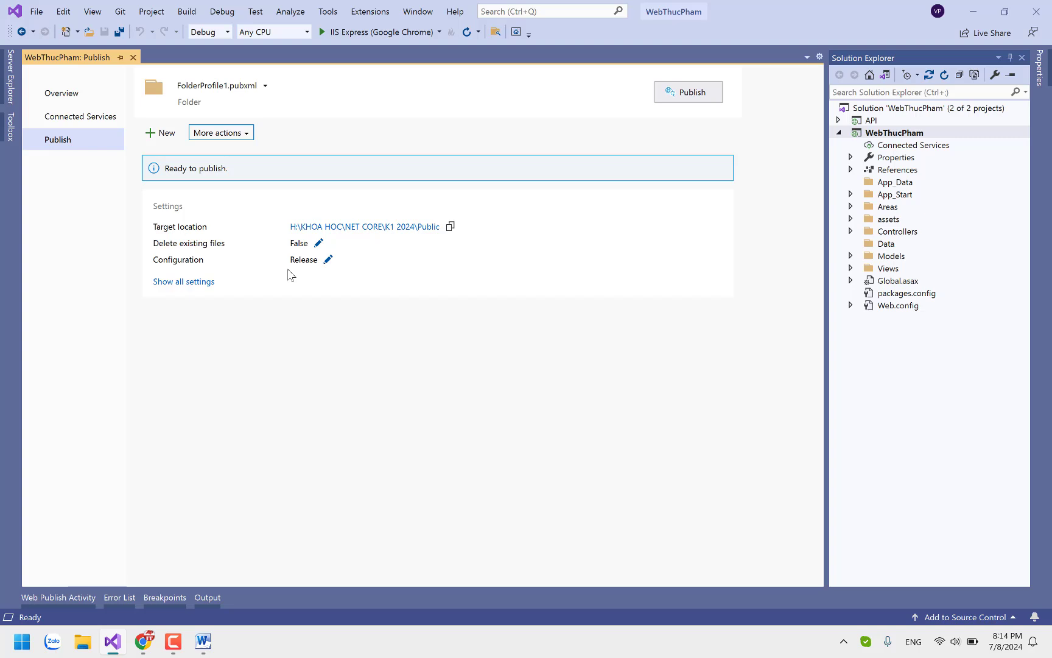
Turn on 'Delete all existing files prior to publish' in FolderProfile1's File Publish Options and save the profile
{"action": "left_click", "coordinate": [327, 259]}
{"action": "left_click", "coordinate": [435, 266]}
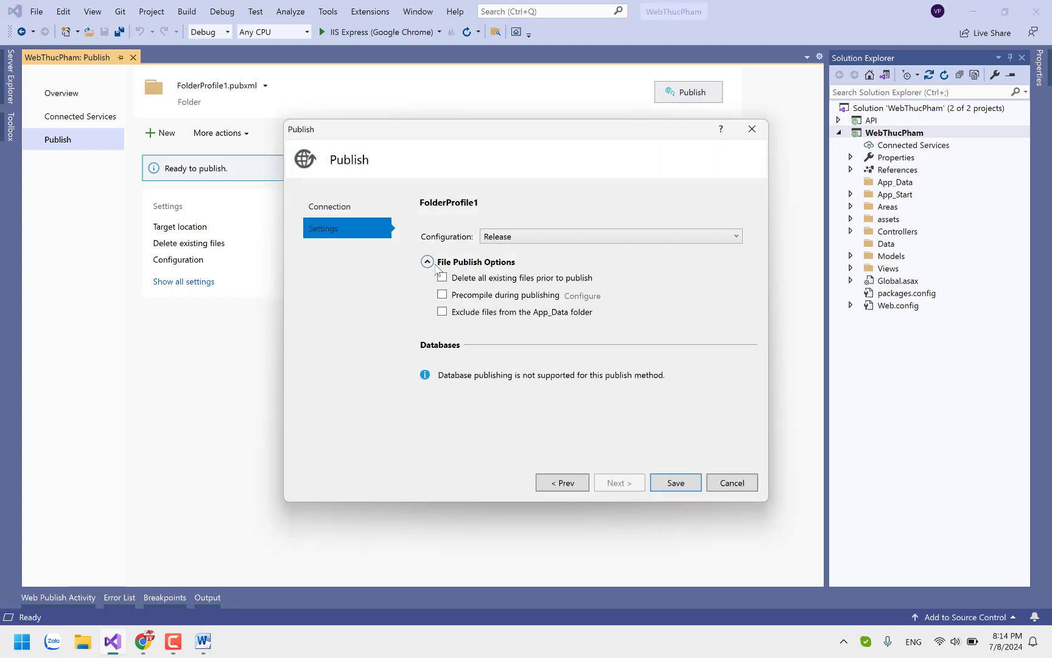
{"action": "left_click", "coordinate": [442, 277]}
{"action": "left_click", "coordinate": [443, 294]}
{"action": "left_click", "coordinate": [442, 312]}
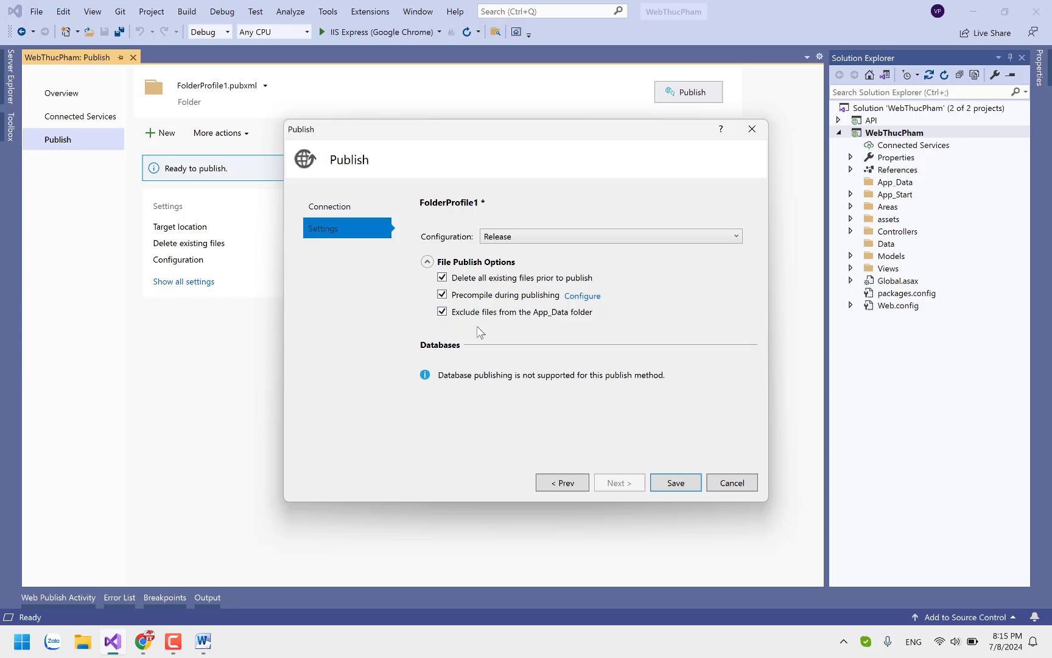
{"action": "left_click", "coordinate": [443, 313]}
{"action": "left_click", "coordinate": [442, 313]}
{"action": "left_click", "coordinate": [674, 482]}
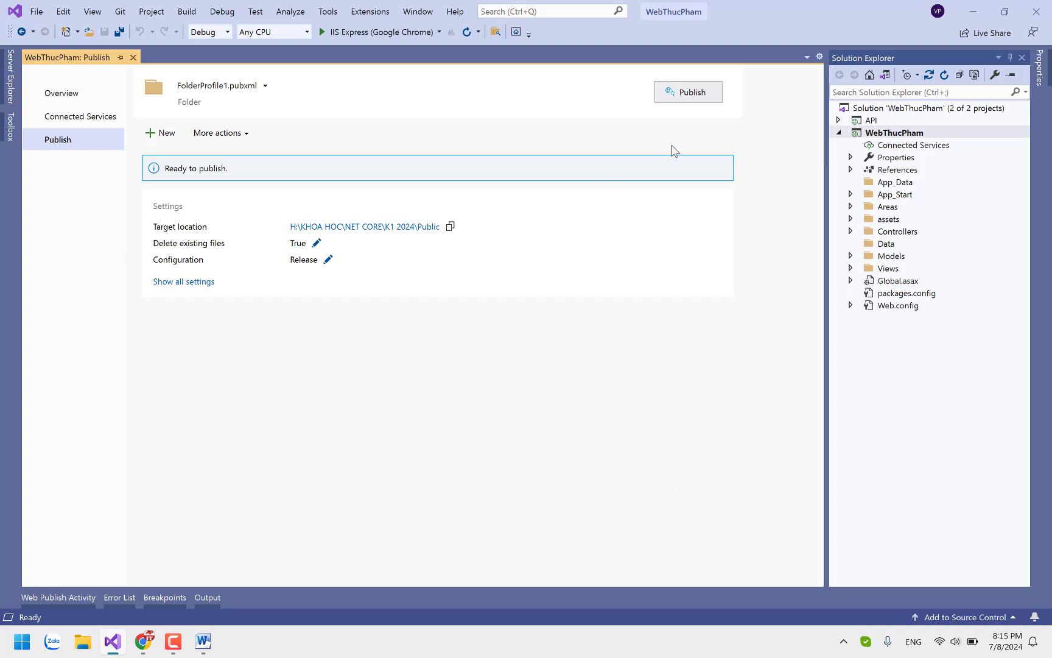
Publish WebThucPham to the Public folder and review the Output pane until 'Publish: 1 succeeded'
{"action": "left_click", "coordinate": [700, 94]}
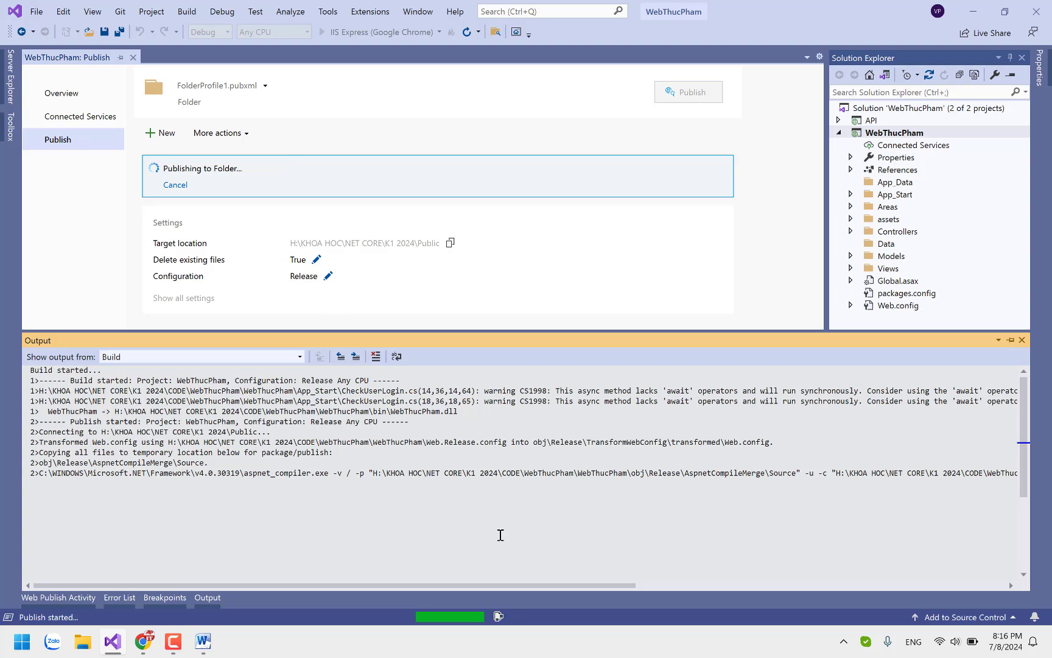
{"action": "left_click_drag", "start_coordinate": [416, 491], "coordinate": [9, 365]}
{"action": "left_click", "coordinate": [368, 474]}
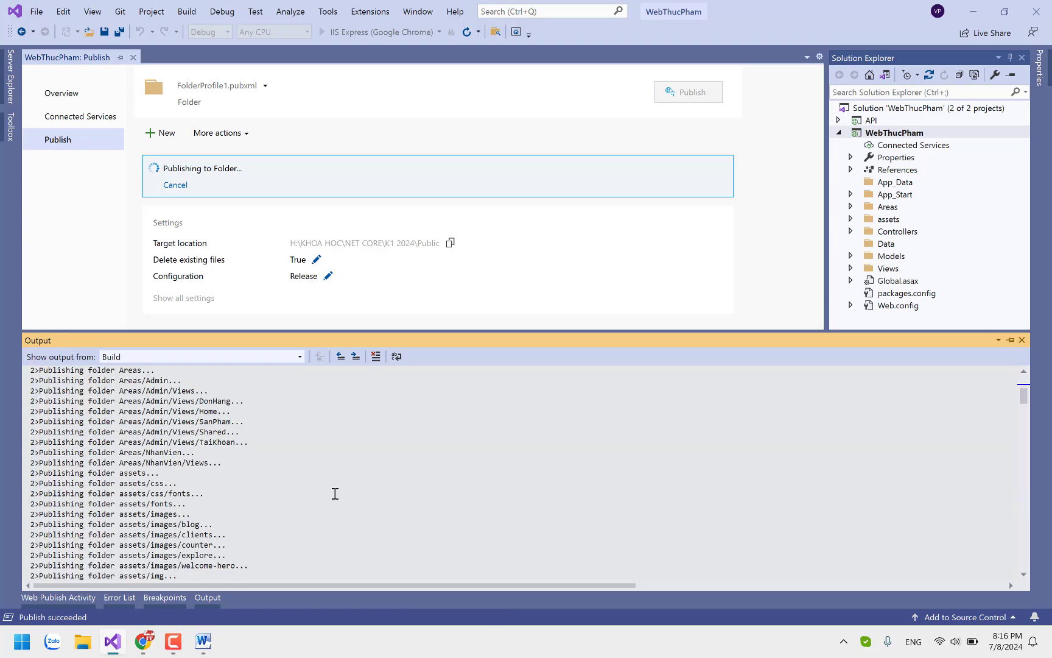
{"action": "scroll", "coordinate": [286, 529], "scroll_direction": "down", "scroll_amount": 15}
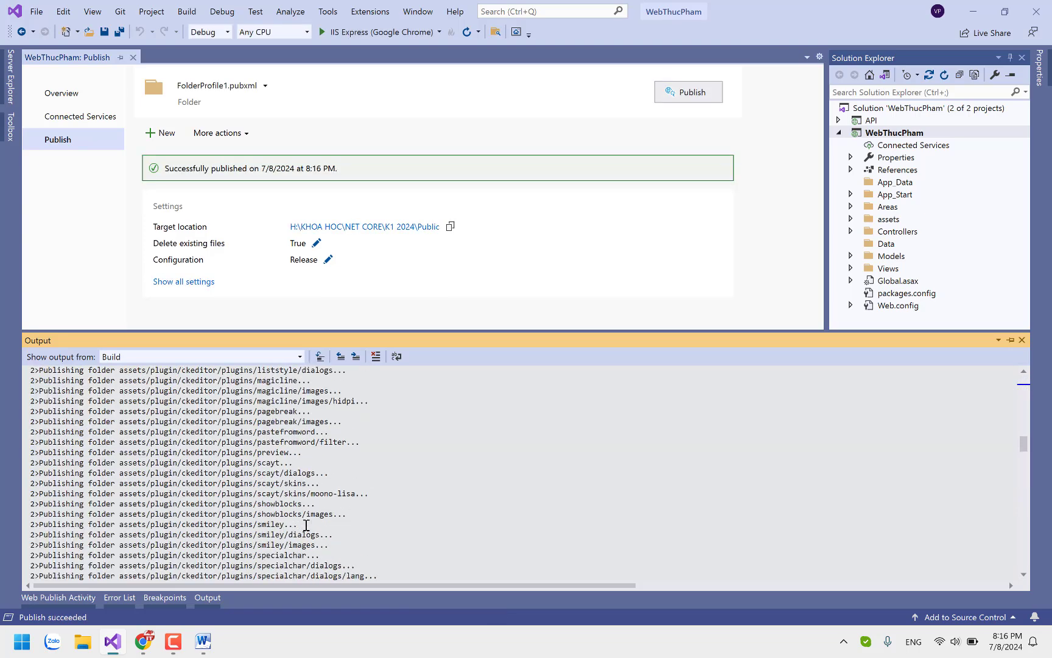
{"action": "scroll", "coordinate": [316, 527], "scroll_direction": "down", "scroll_amount": 4}
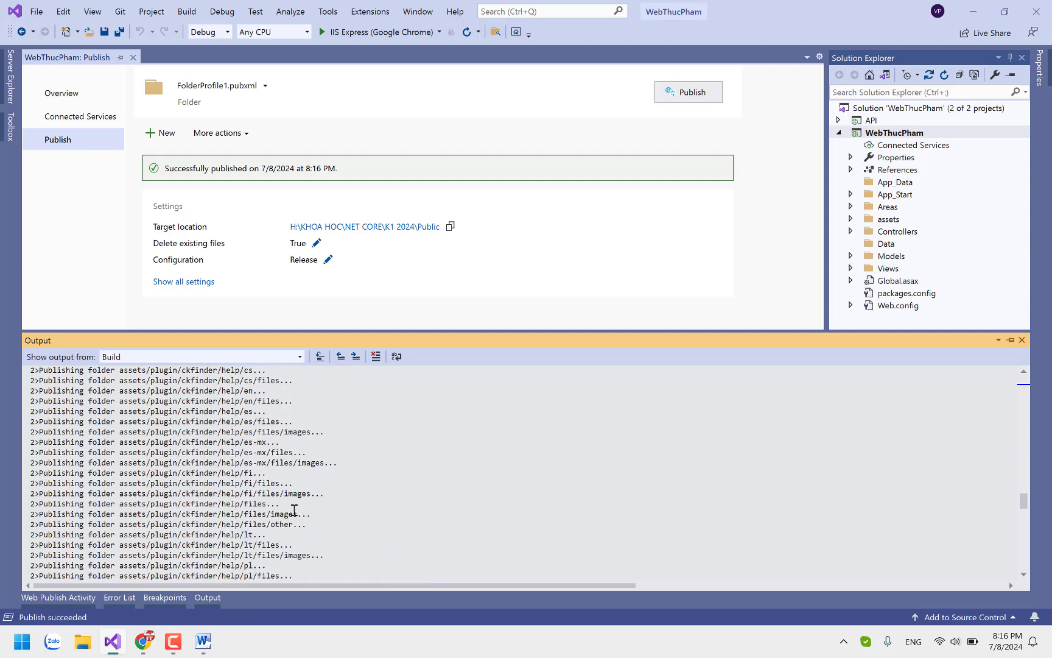
{"action": "scroll", "coordinate": [289, 506], "scroll_direction": "down", "scroll_amount": 4}
{"action": "scroll", "coordinate": [236, 499], "scroll_direction": "down", "scroll_amount": 12}
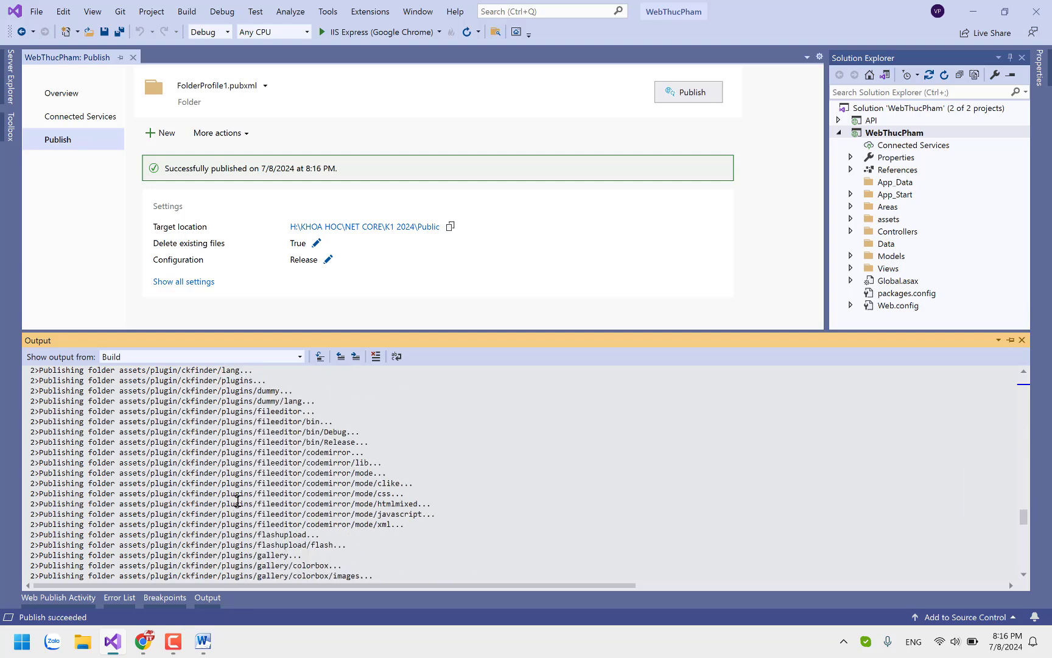
{"action": "scroll", "coordinate": [255, 516], "scroll_direction": "up", "scroll_amount": 6}
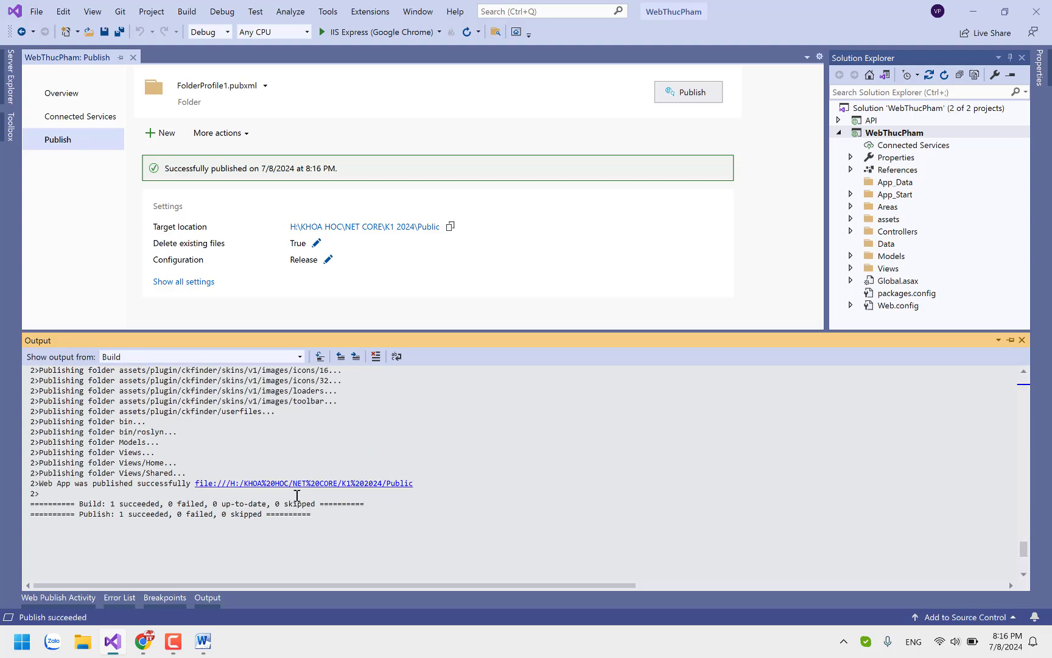
{"action": "left_click_drag", "start_coordinate": [390, 456], "coordinate": [32, 391]}
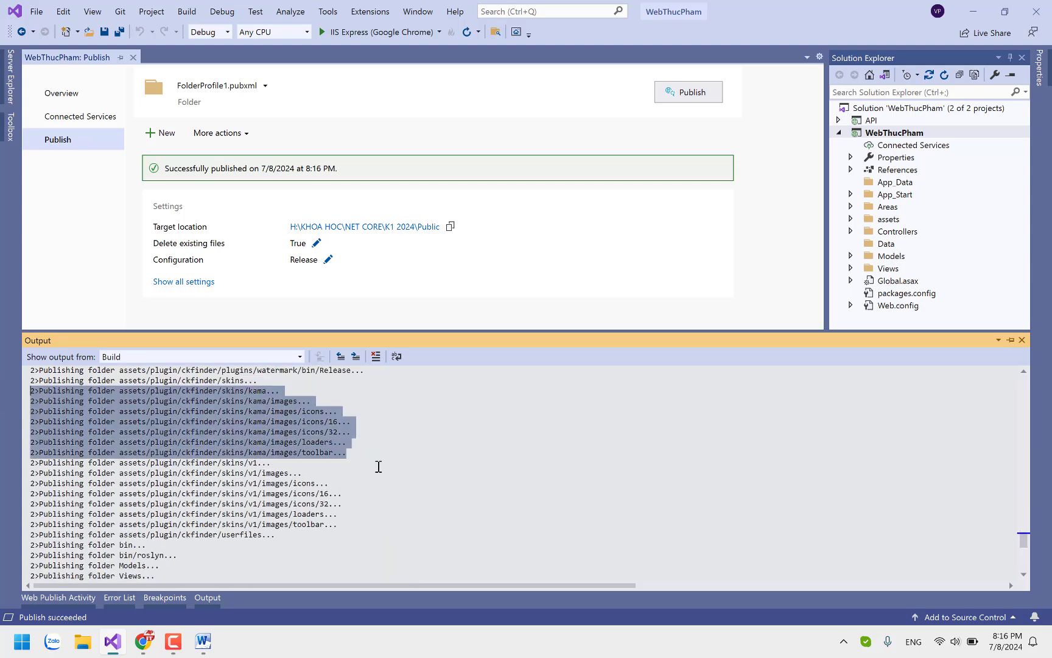
{"action": "scroll", "coordinate": [507, 445], "scroll_direction": "down", "scroll_amount": 2}
{"action": "scroll", "coordinate": [509, 446], "scroll_direction": "up", "scroll_amount": 6}
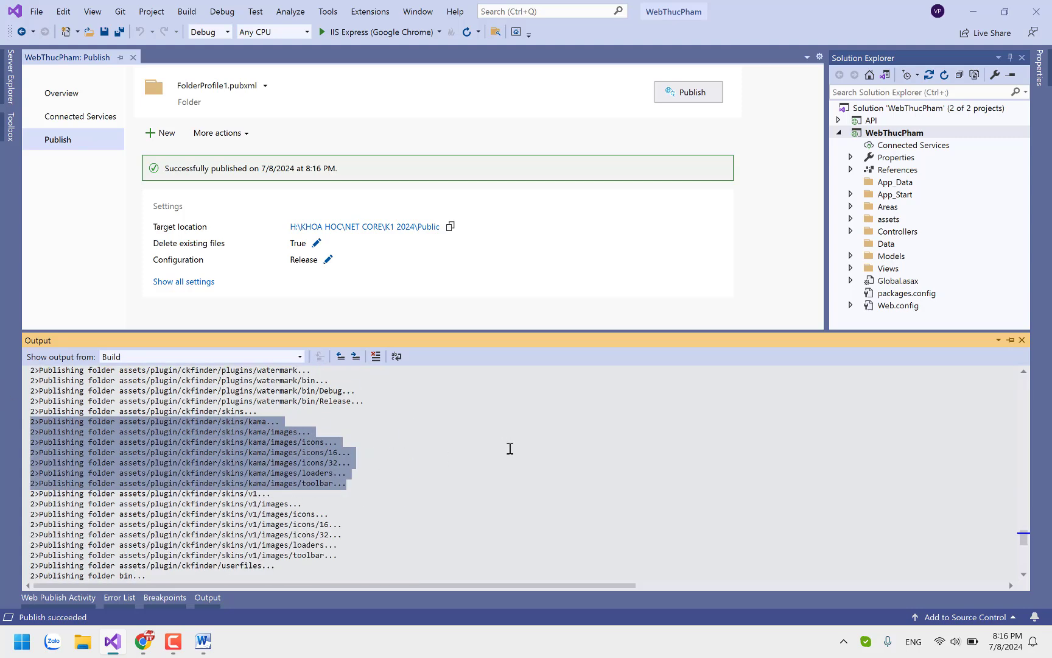
Open DataController.cs from the Controllers folder in Solution Explorer
{"action": "left_click", "coordinate": [725, 306]}
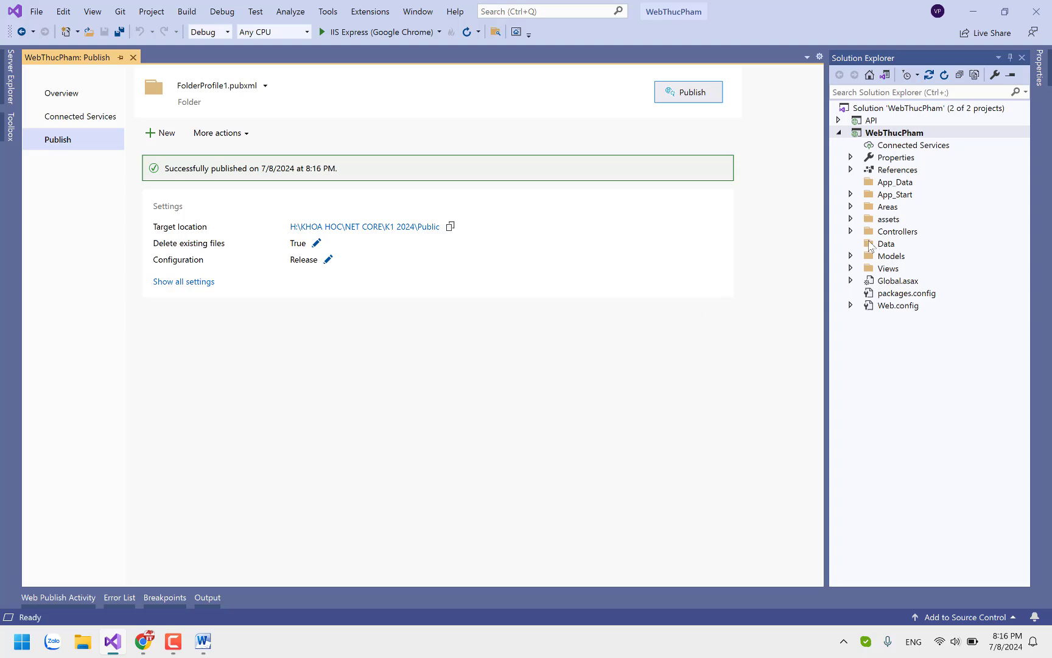
{"action": "double_click", "coordinate": [898, 231]}
{"action": "left_click", "coordinate": [902, 245]}
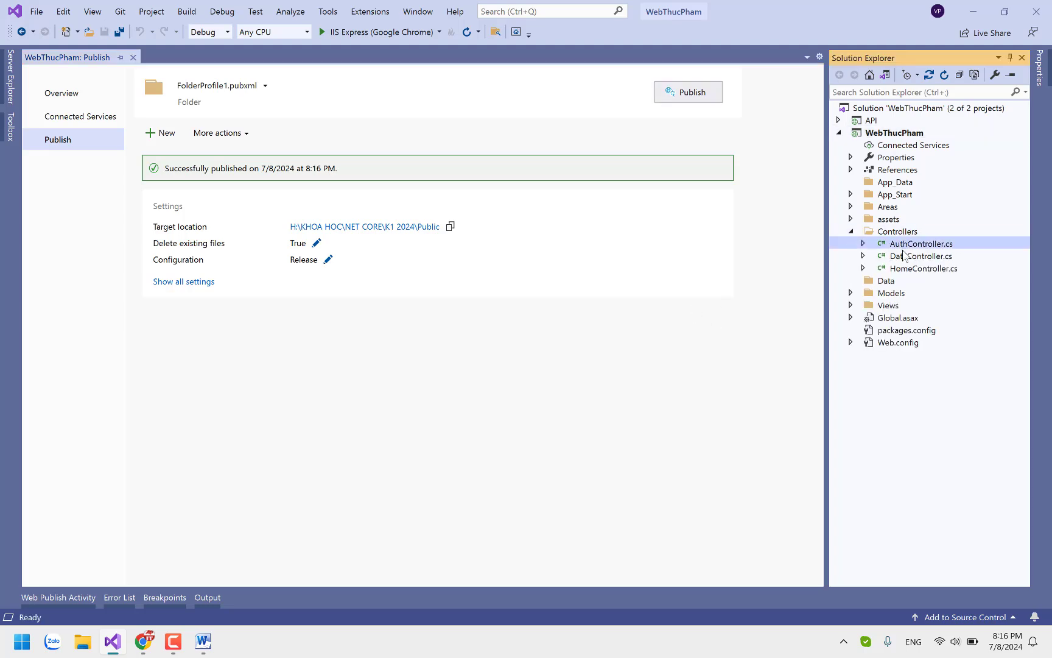
{"action": "double_click", "coordinate": [904, 256]}
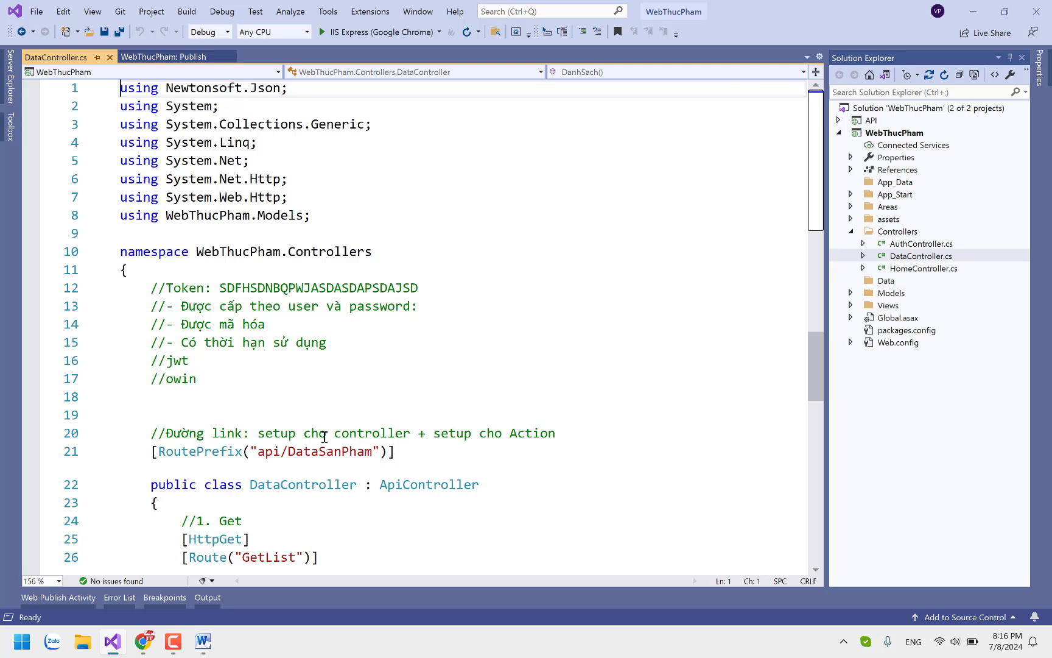
Insert a space into the DataController class name and save the file
{"action": "left_click", "coordinate": [341, 489]}
{"action": "left_click", "coordinate": [448, 460]}
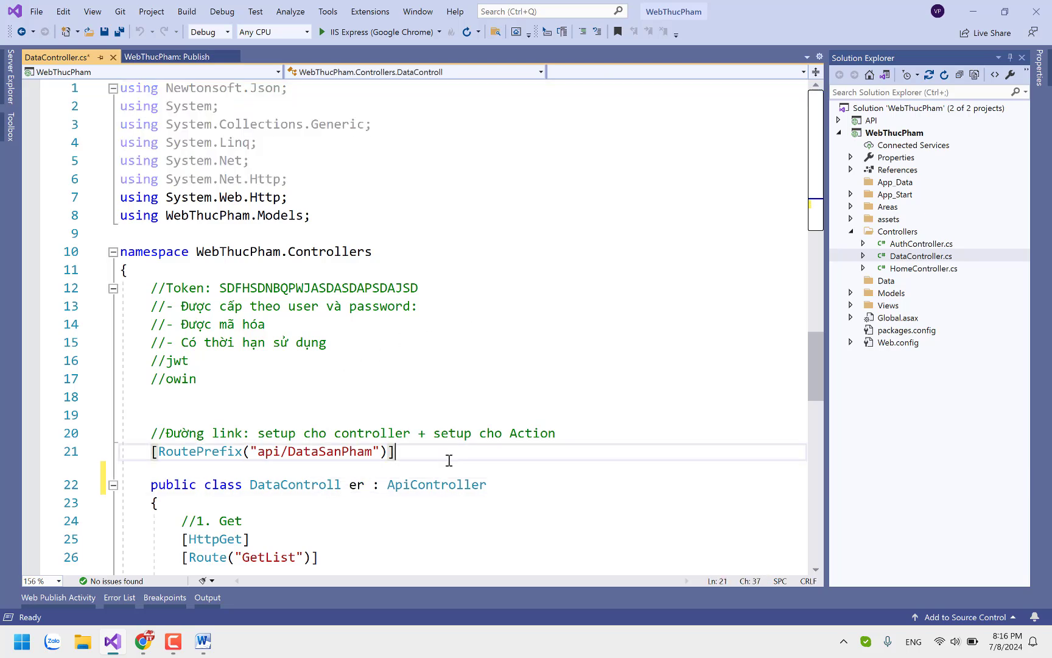
{"action": "scroll", "coordinate": [426, 325], "scroll_direction": "down", "scroll_amount": 1}
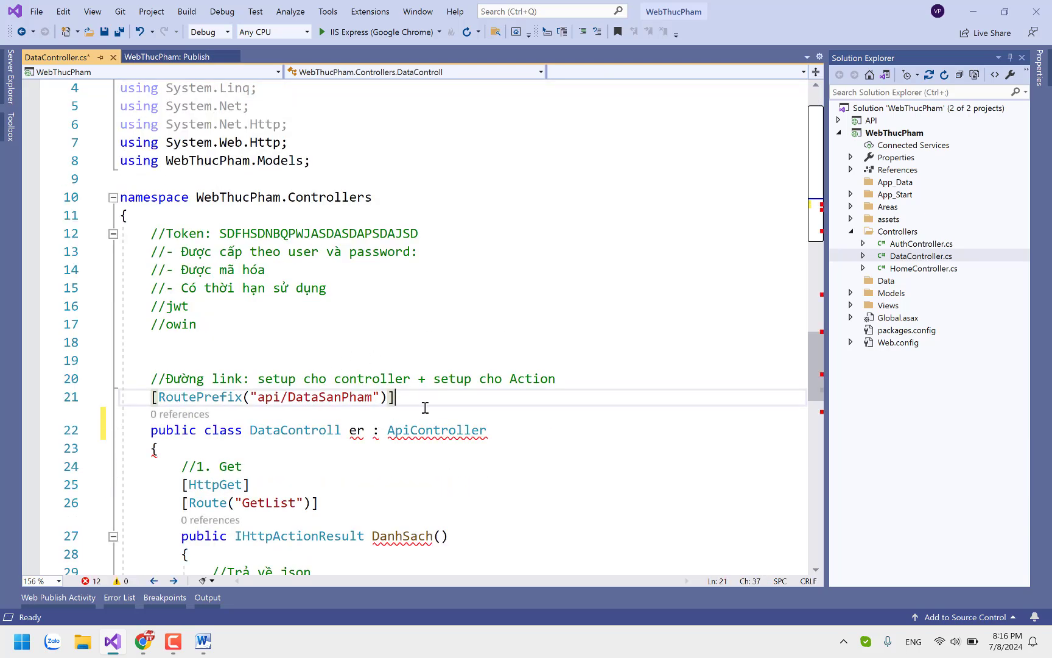
{"action": "key", "text": "ctrl+shift+b"}
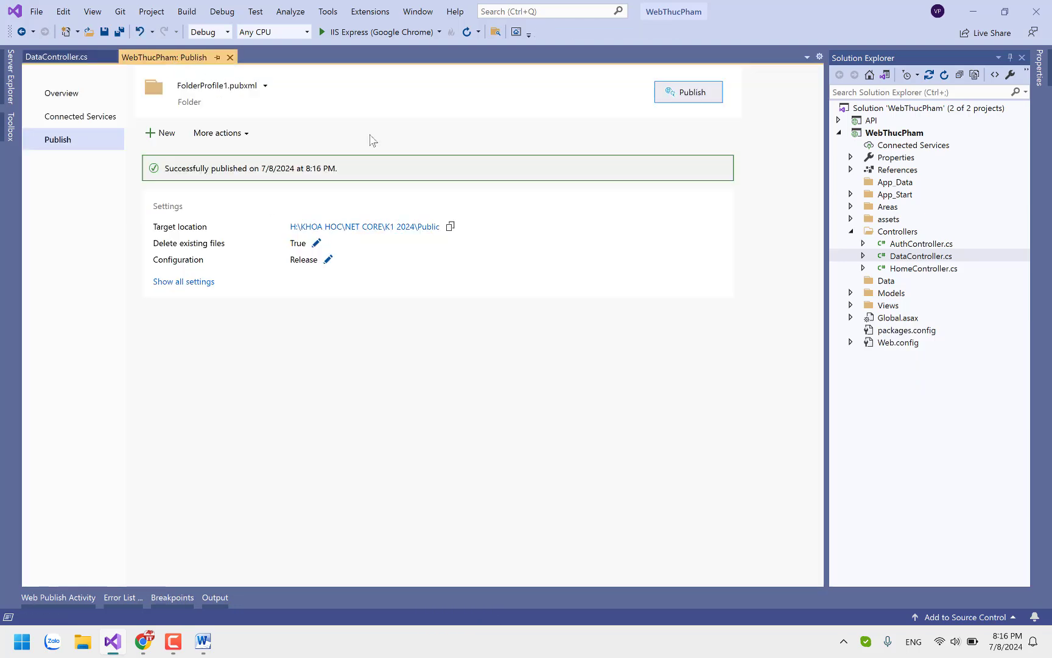
Republish the site and review the failed build log and CS1513 errors in the Error List
{"action": "left_click", "coordinate": [678, 99]}
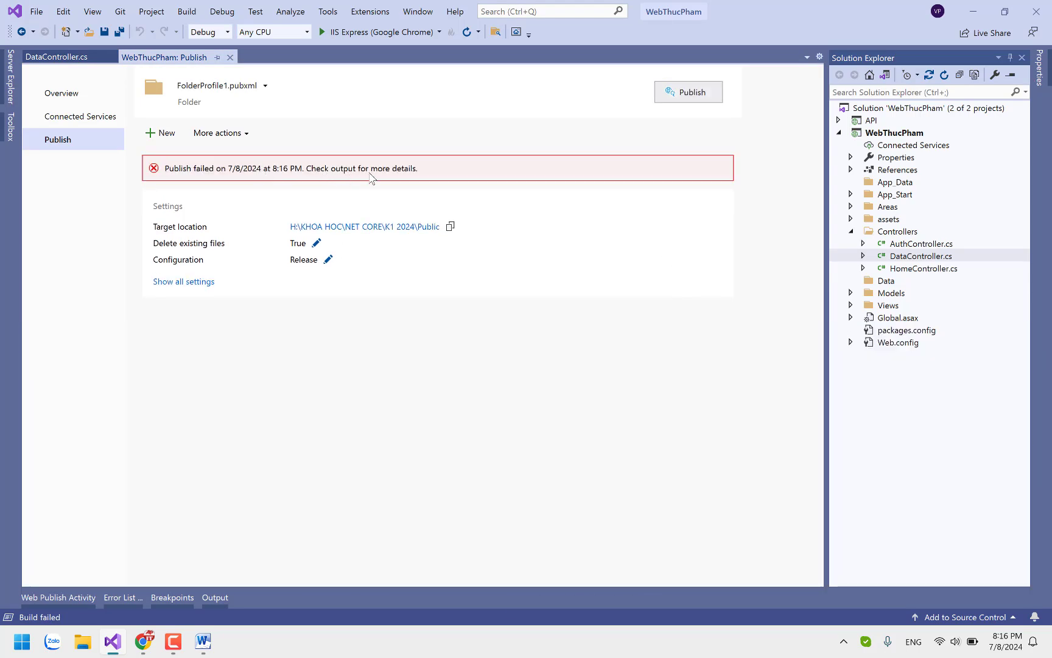
{"action": "left_click", "coordinate": [207, 602]}
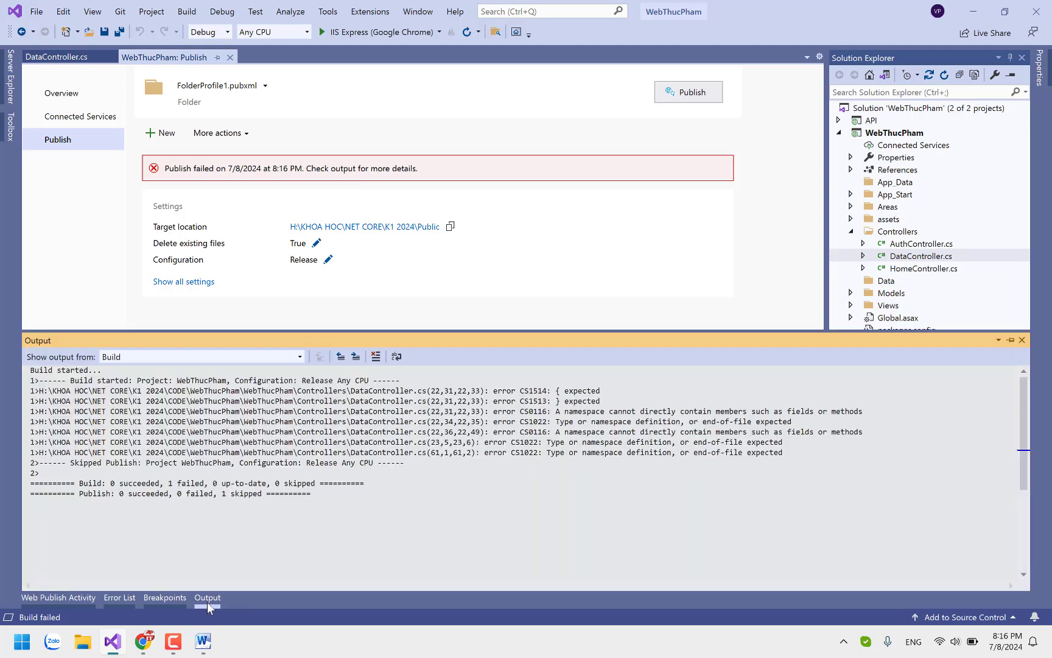
{"action": "left_click", "coordinate": [117, 603]}
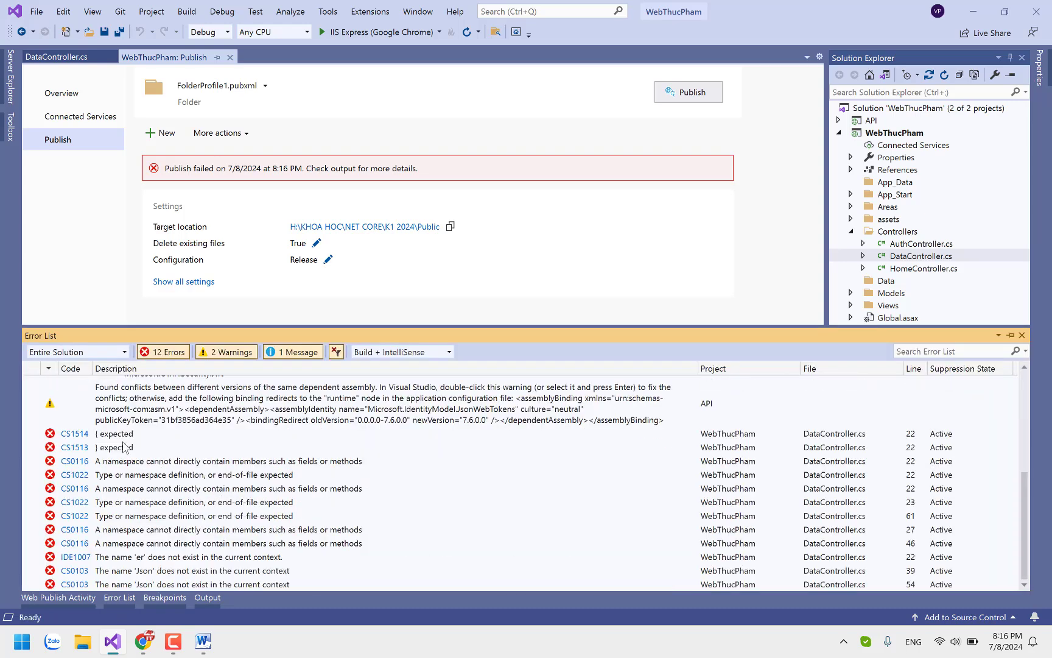
{"action": "left_click", "coordinate": [127, 448]}
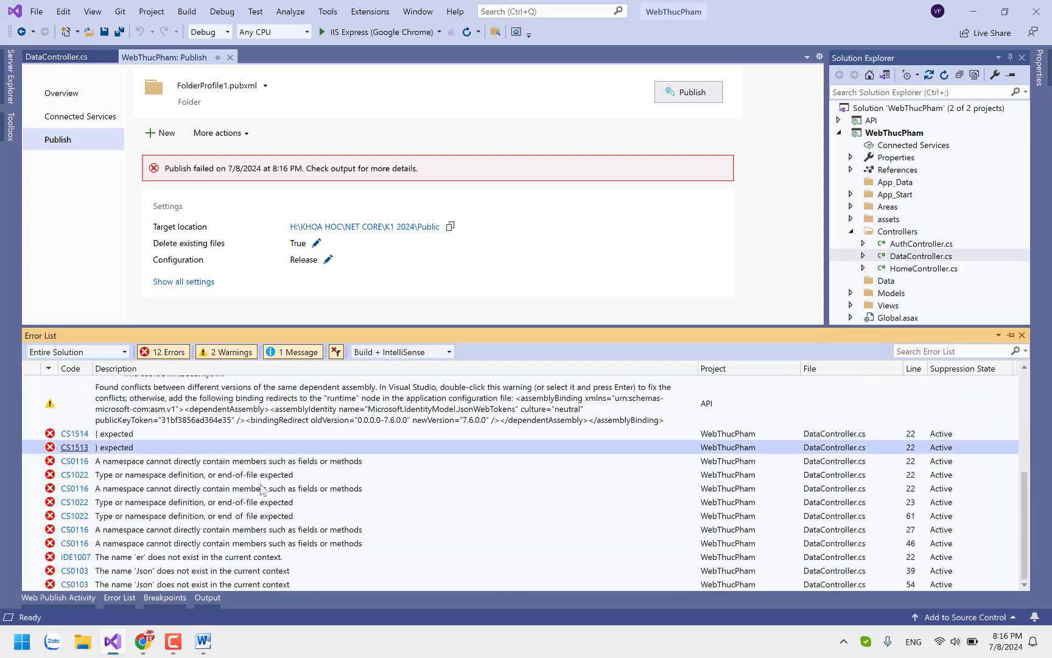
{"action": "left_click", "coordinate": [750, 254]}
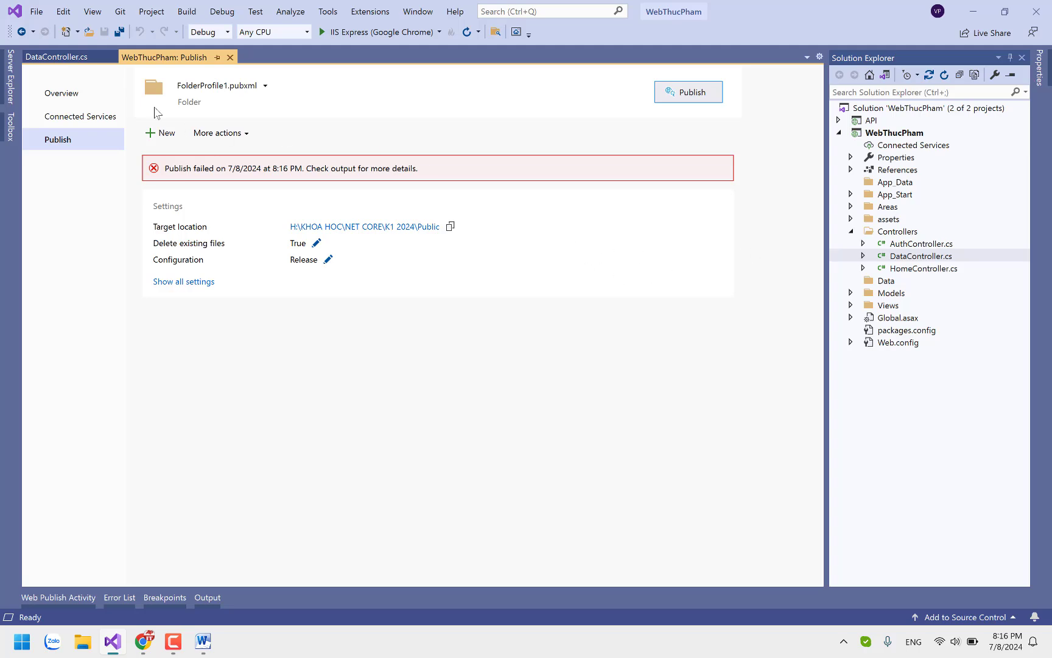
Delete the stray space from the DataController class name, save with Ctrl+S, and close DataController.cs
{"action": "left_click", "coordinate": [68, 57]}
{"action": "left_click", "coordinate": [447, 358]}
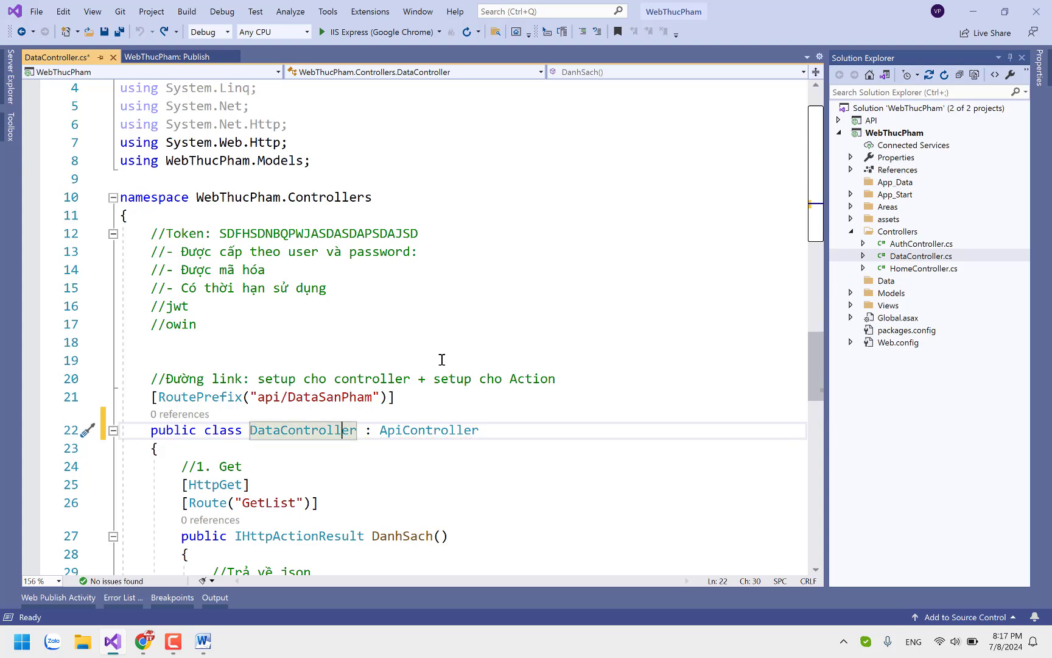
{"action": "key", "text": "ctrl+s"}
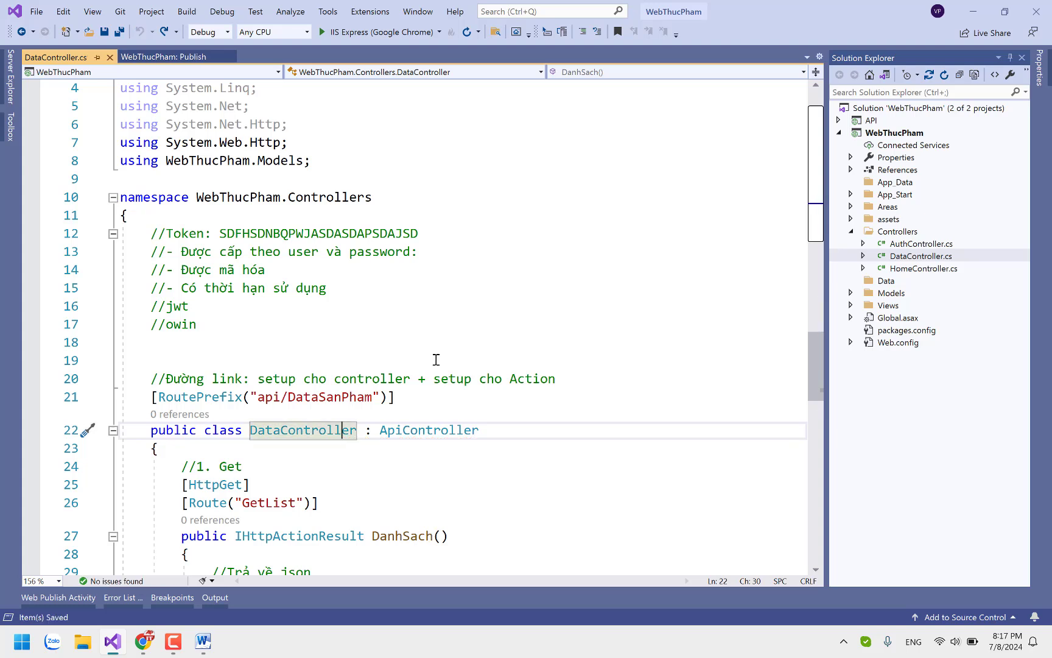
{"action": "left_click", "coordinate": [110, 57]}
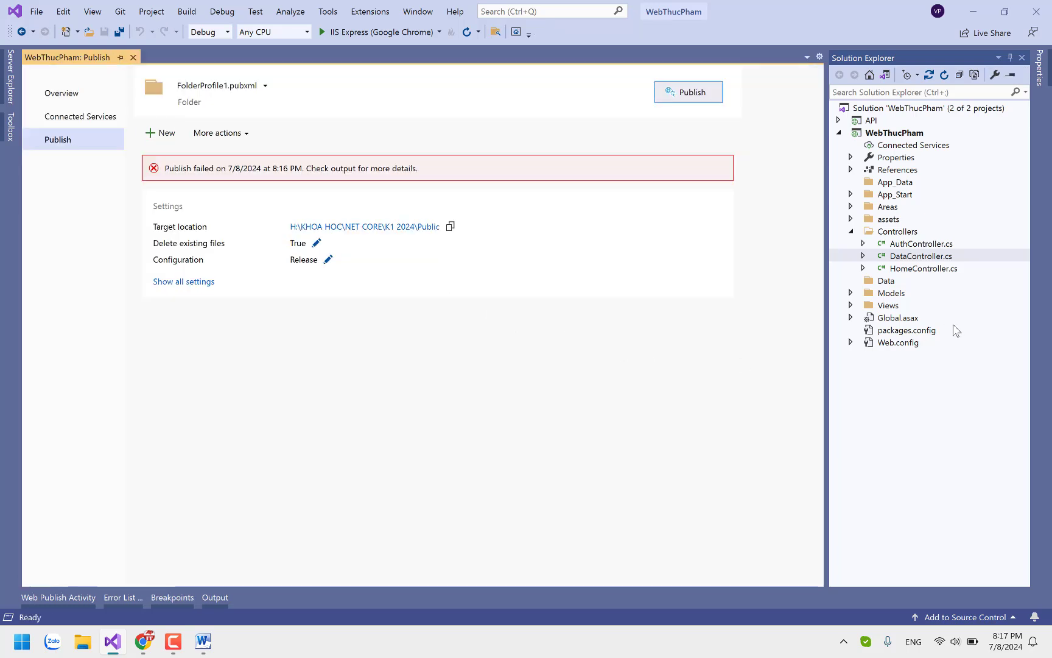
Paste a copy of controls.png into the assets/img folder, creating controls - Copy.png
{"action": "double_click", "coordinate": [895, 293]}
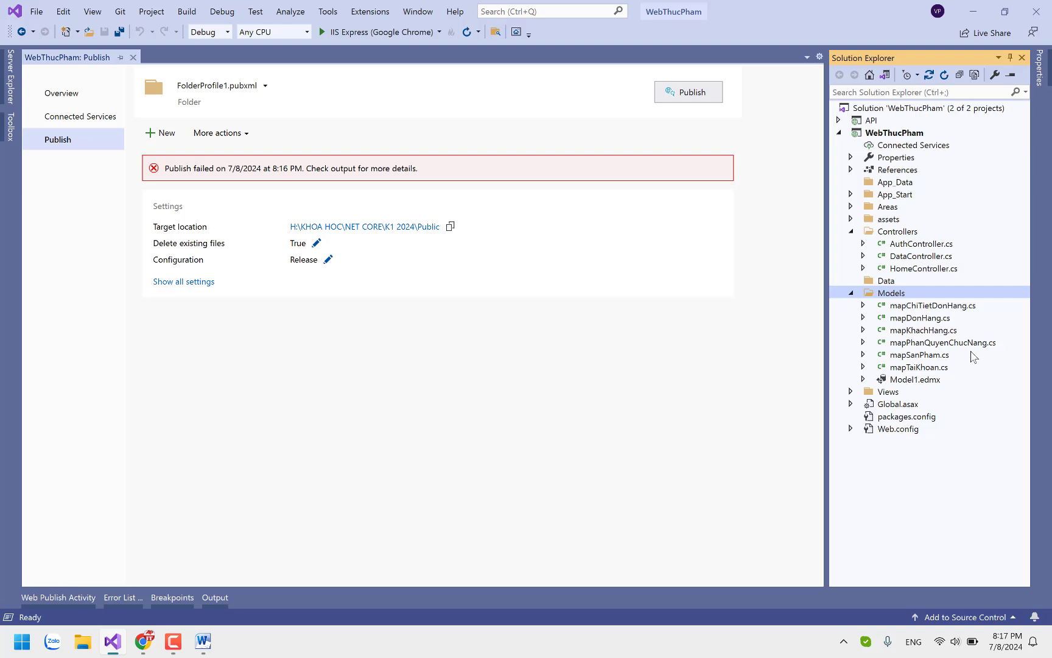
{"action": "double_click", "coordinate": [891, 219]}
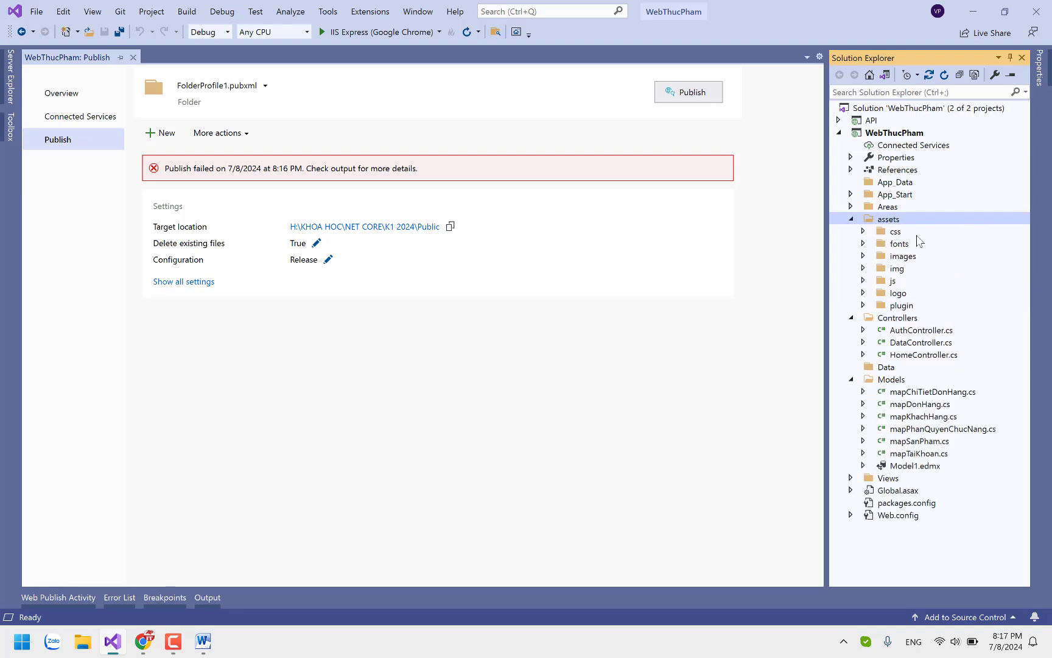
{"action": "double_click", "coordinate": [915, 268]}
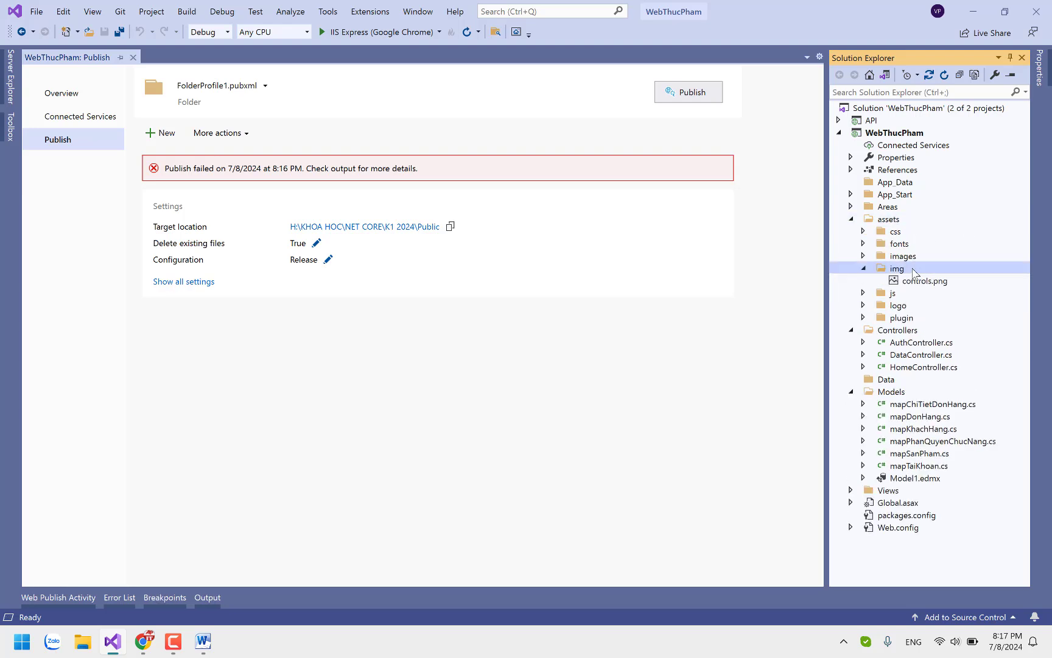
{"action": "left_click", "coordinate": [926, 280]}
{"action": "key", "text": "ctrl+c"}
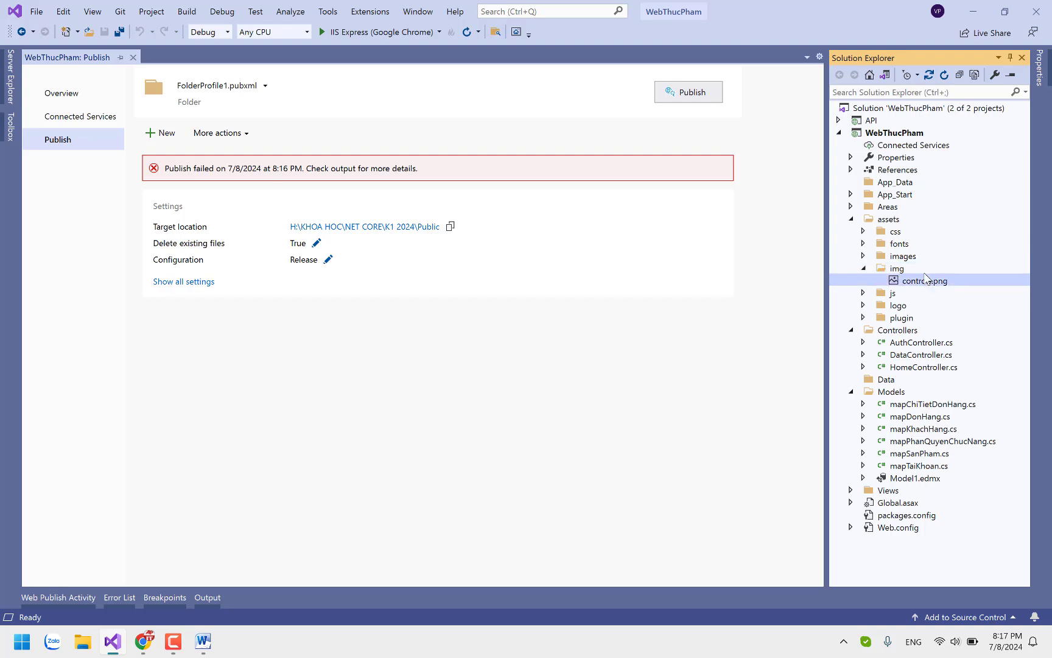
{"action": "left_click", "coordinate": [922, 269]}
{"action": "key", "text": "ctrl+v"}
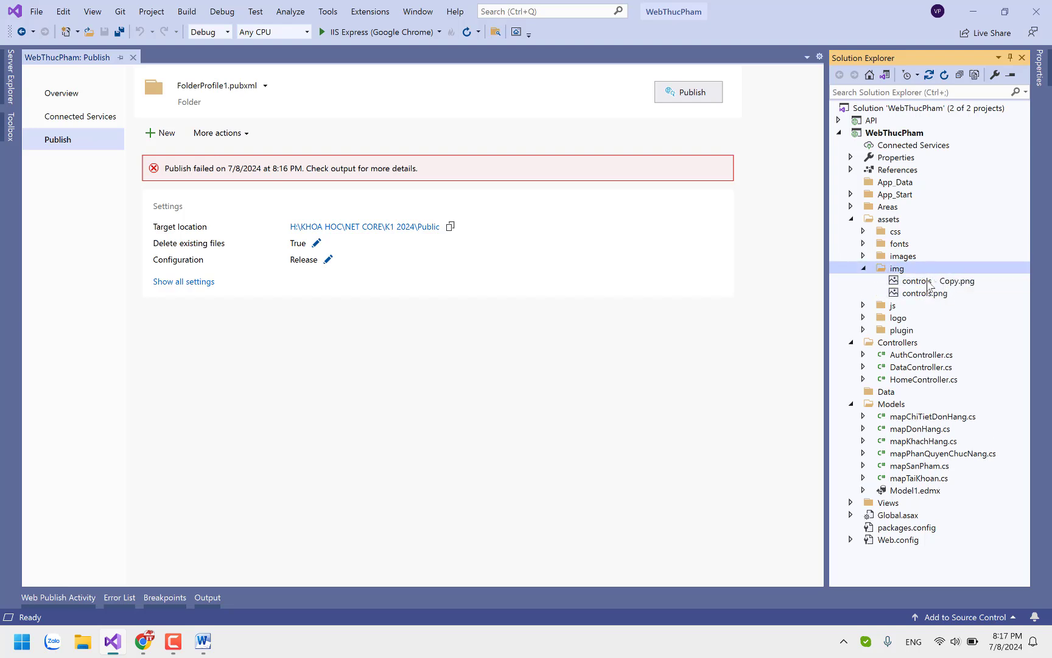
Check controls - Copy.png beside controls.png and open the img folder in File Explorer
{"action": "left_click", "coordinate": [929, 282]}
{"action": "left_click", "coordinate": [926, 294]}
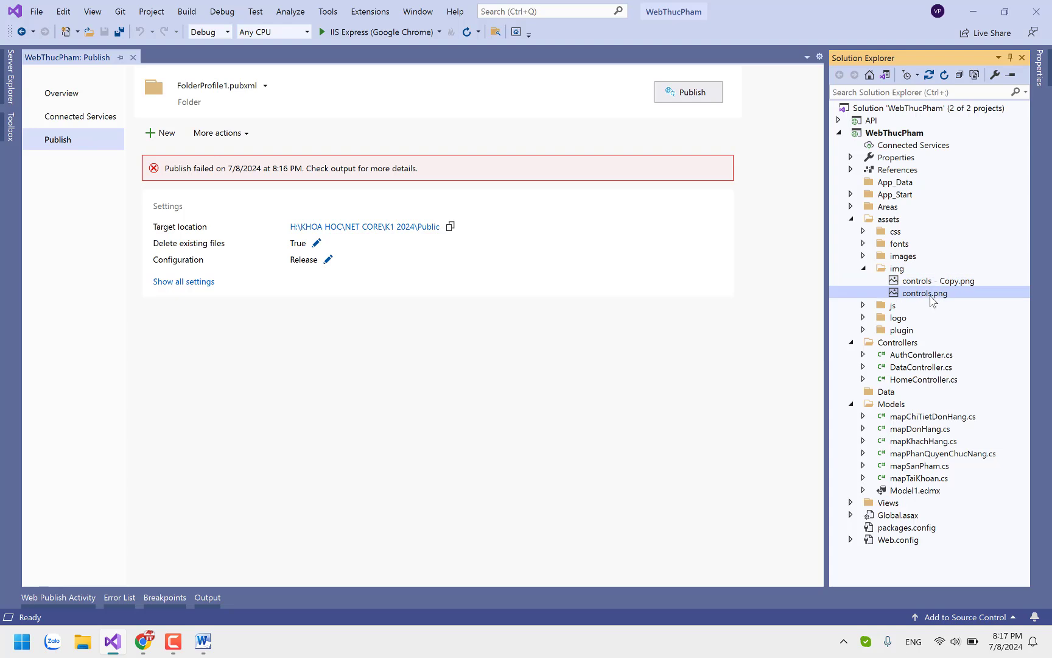
{"action": "left_click", "coordinate": [936, 282]}
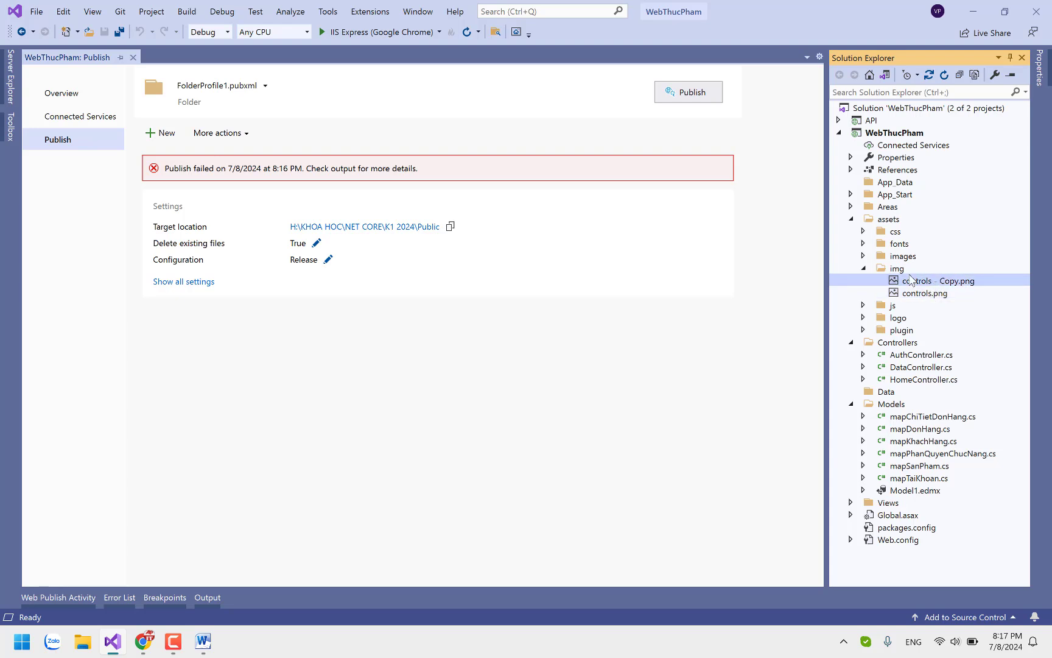
{"action": "right_click", "coordinate": [907, 270]}
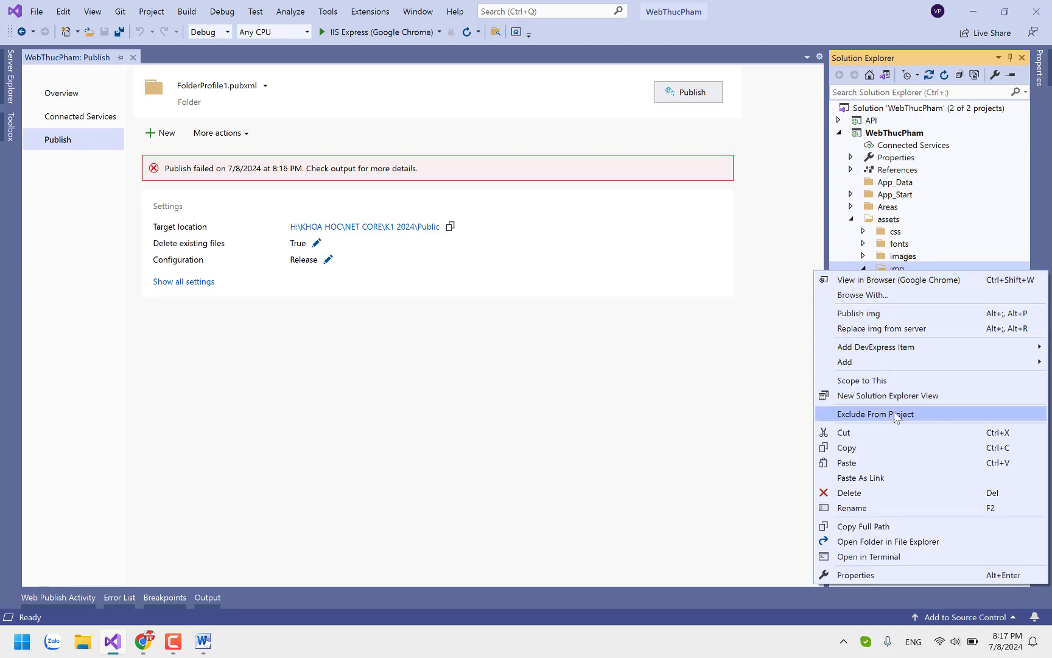
{"action": "left_click", "coordinate": [882, 545]}
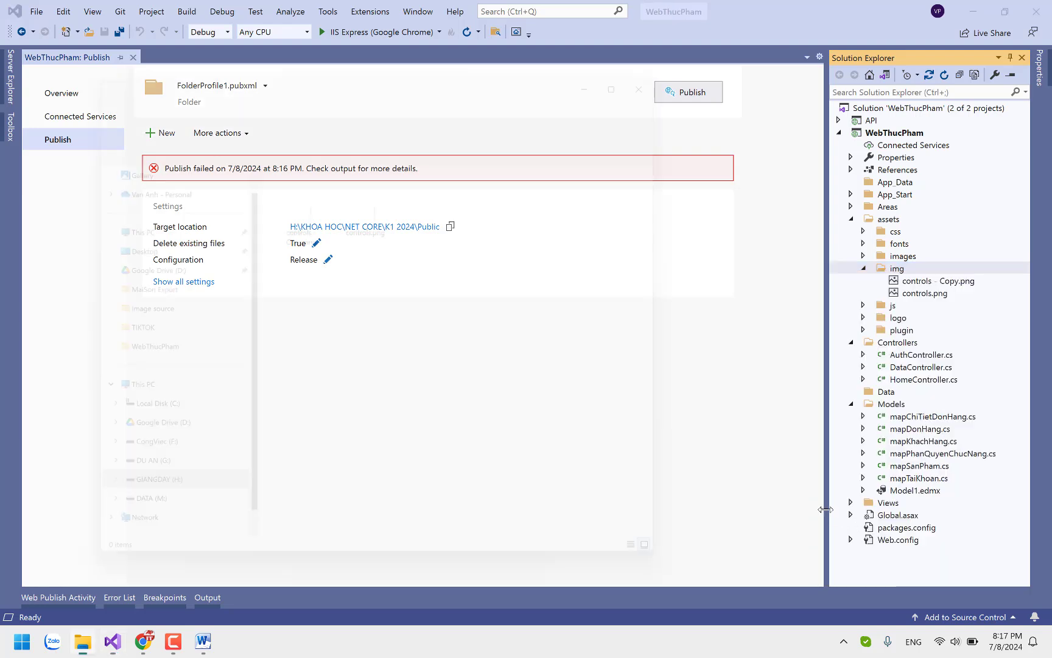
Delete controls - Copy.png from the img folder on disk, then return to Visual Studio's img folder
{"action": "left_click", "coordinate": [295, 230]}
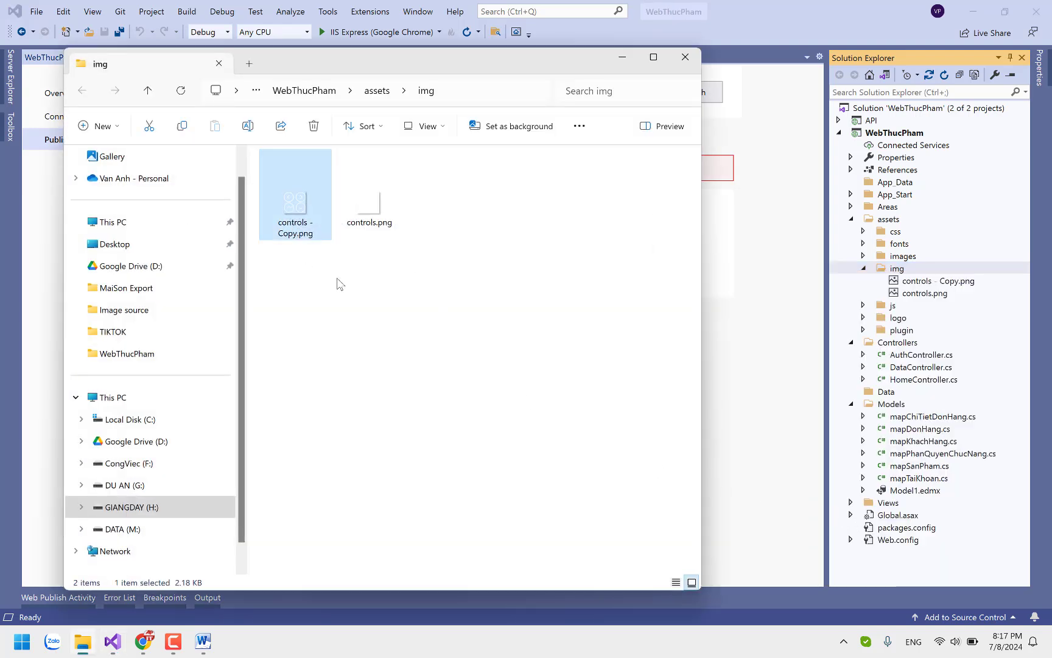
{"action": "key", "text": "Delete"}
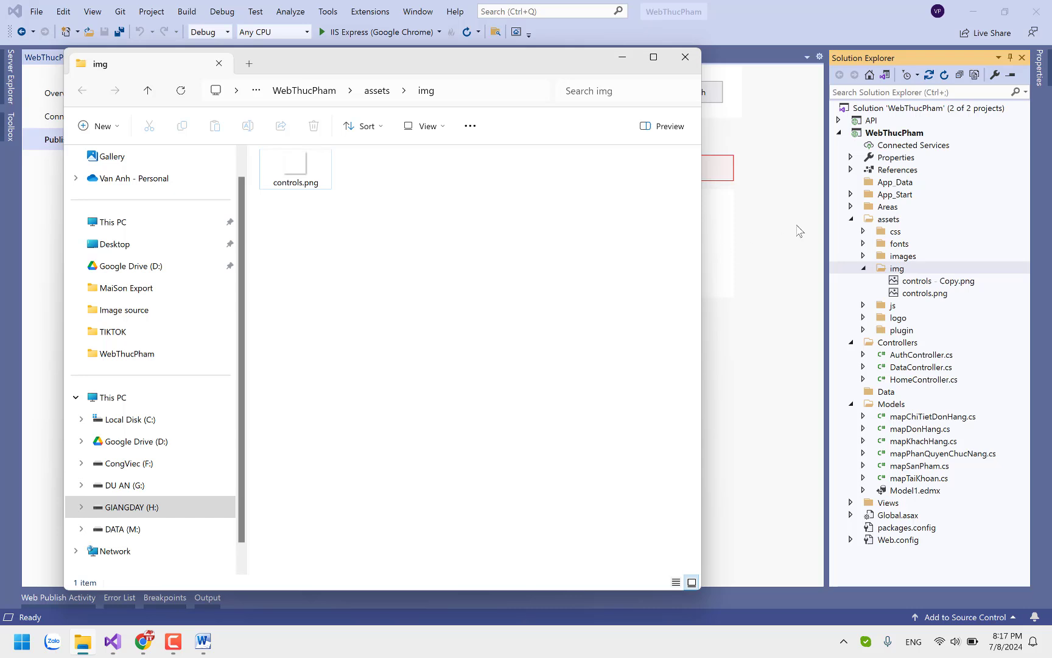
{"action": "left_click", "coordinate": [794, 242]}
{"action": "left_click", "coordinate": [898, 269]}
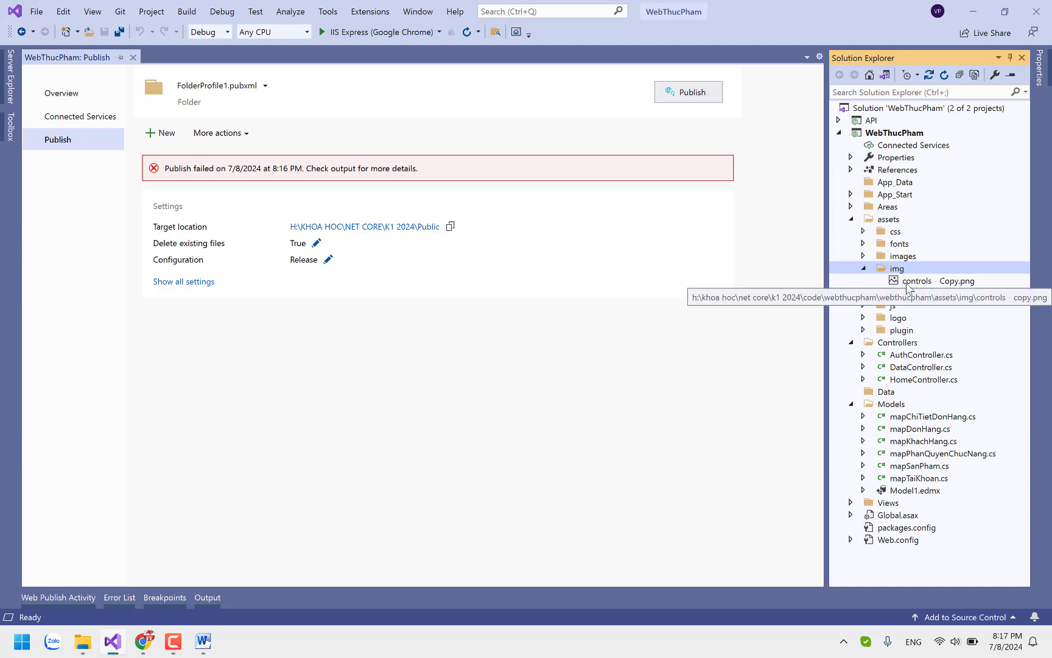
Republish to the Public folder, dismiss the error, and read the missing controls - Copy.png copy error
{"action": "left_click", "coordinate": [725, 344]}
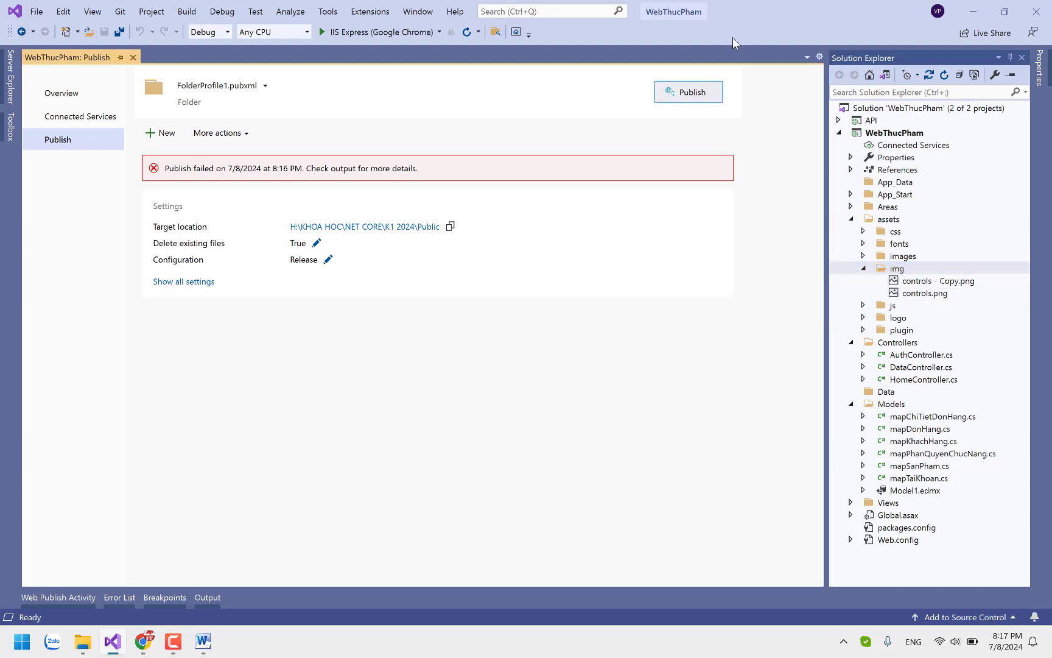
{"action": "left_click", "coordinate": [690, 92]}
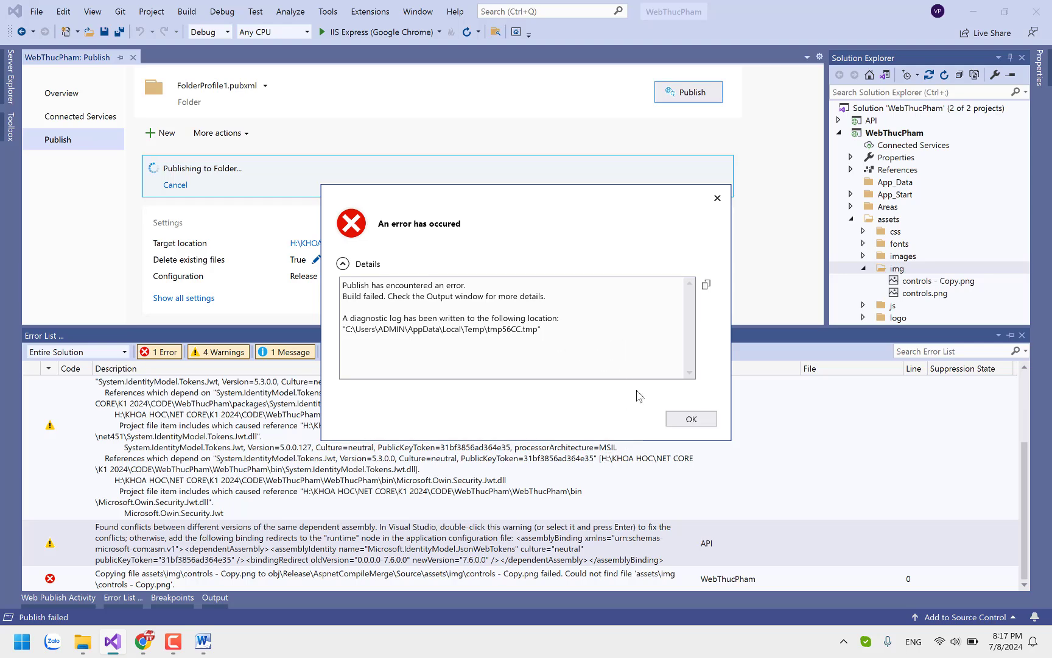
{"action": "left_click", "coordinate": [676, 421]}
{"action": "left_click", "coordinate": [480, 580]}
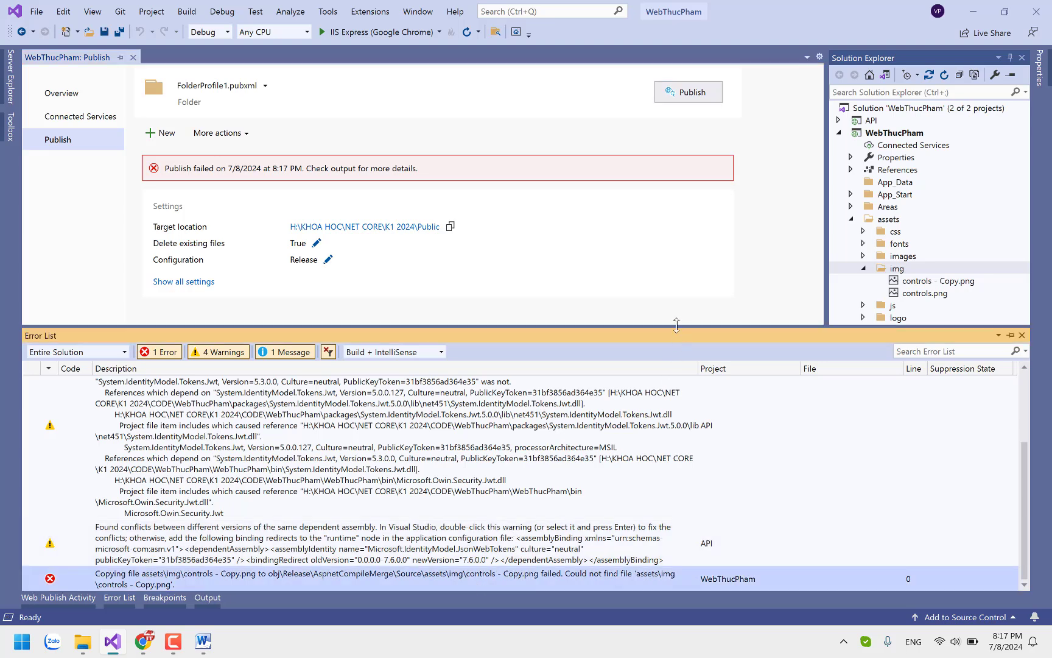
{"action": "left_click_drag", "start_coordinate": [676, 324], "coordinate": [670, 192]}
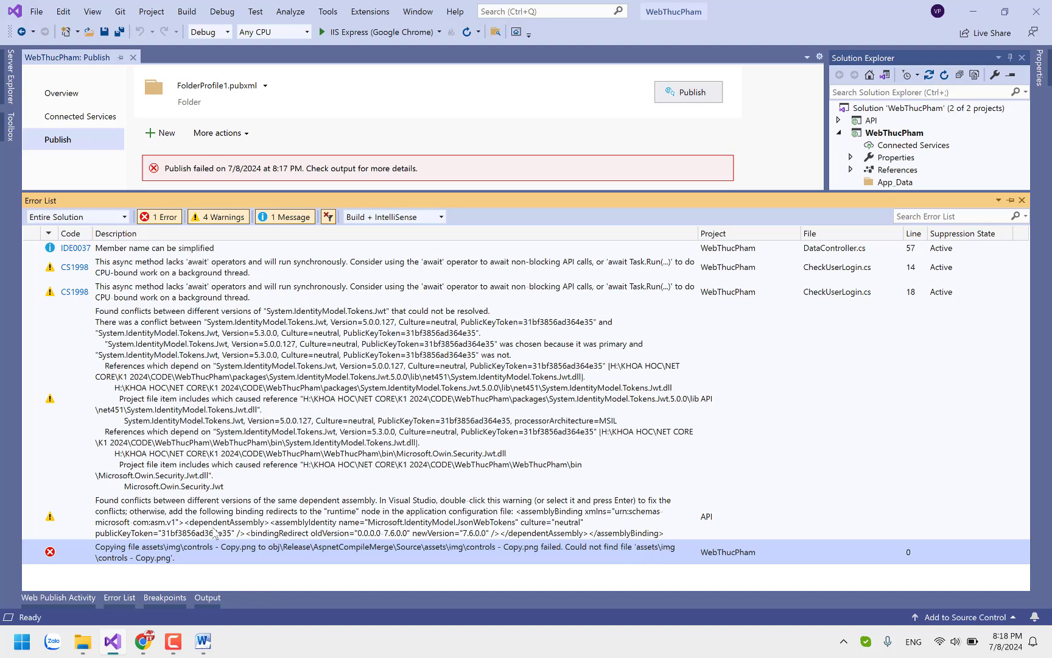
{"action": "left_click", "coordinate": [1022, 200]}
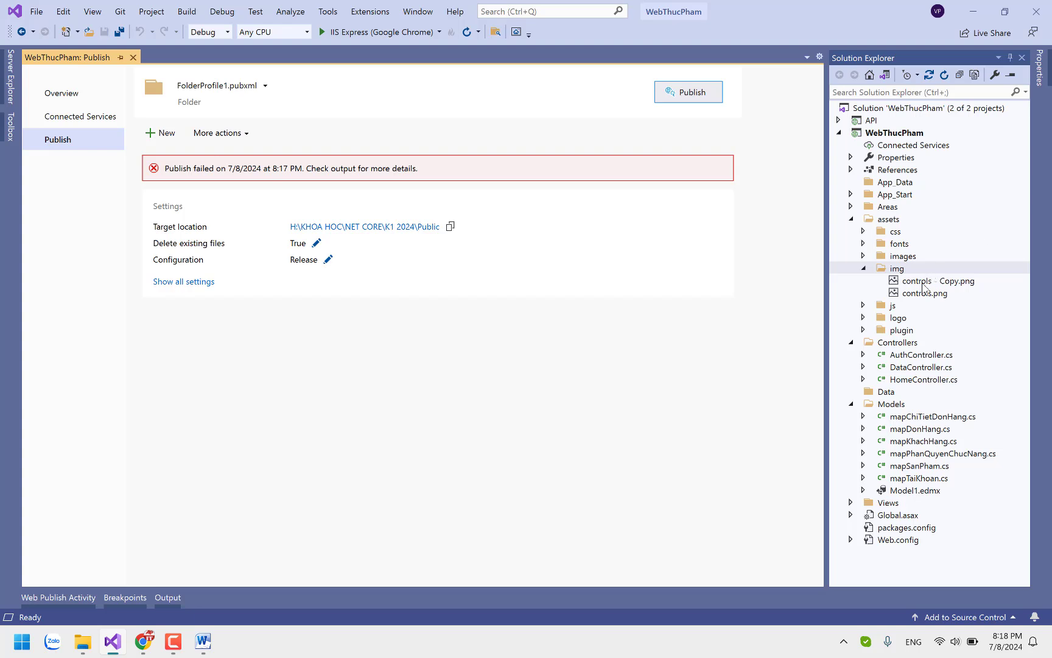
Remove the missing controls - Copy.png entry from the project after dismissing its missing-file warning
{"action": "left_click", "coordinate": [923, 282]}
{"action": "double_click", "coordinate": [924, 283]}
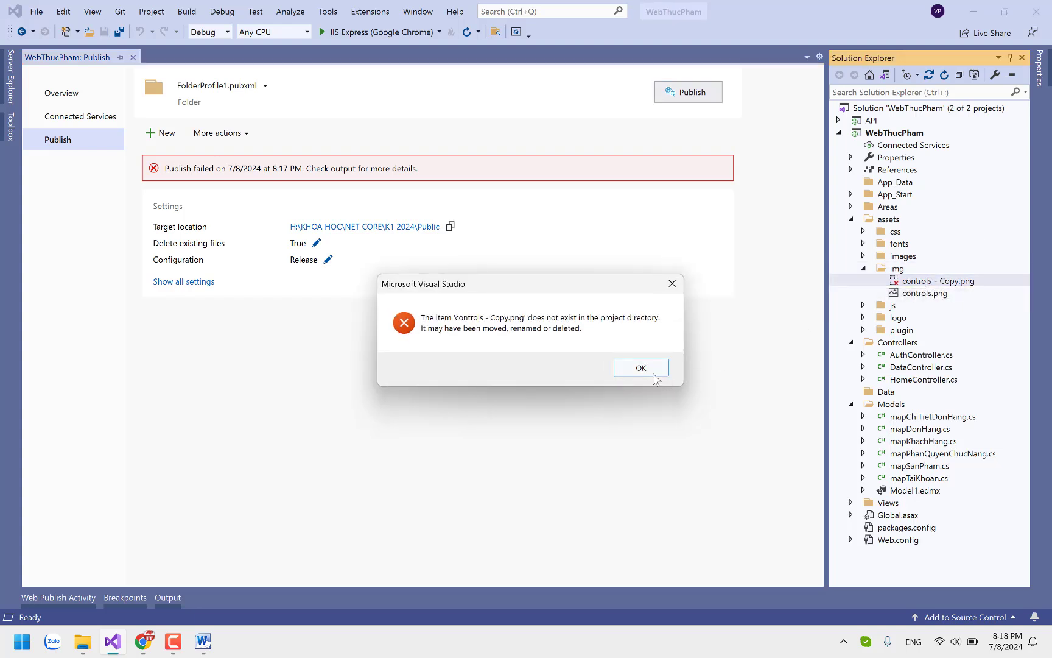
{"action": "left_click", "coordinate": [655, 372]}
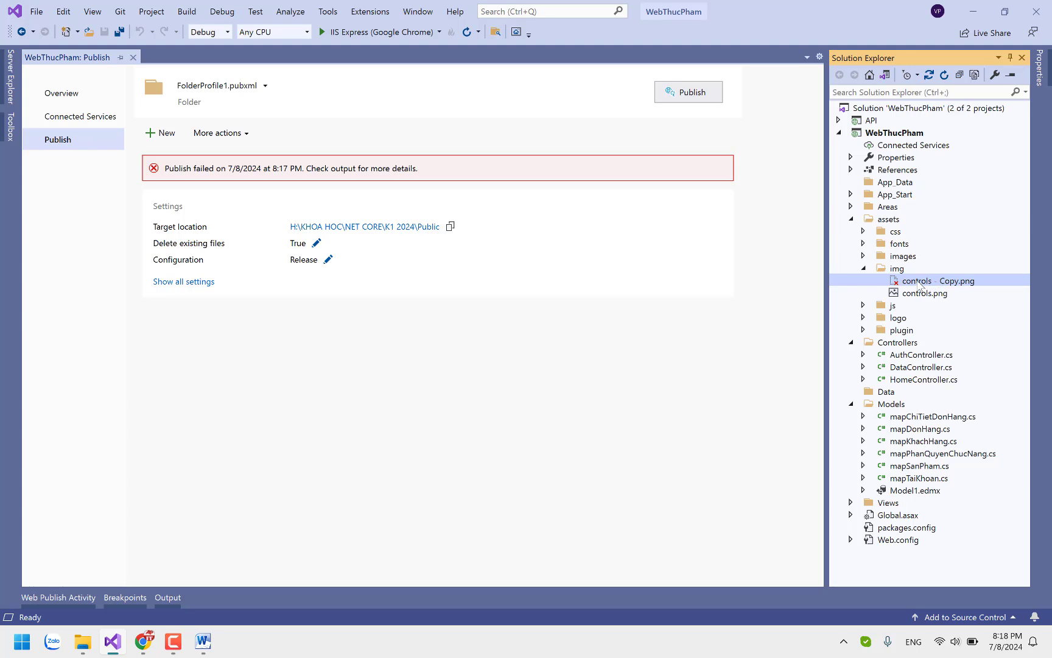
{"action": "key", "text": "Delete"}
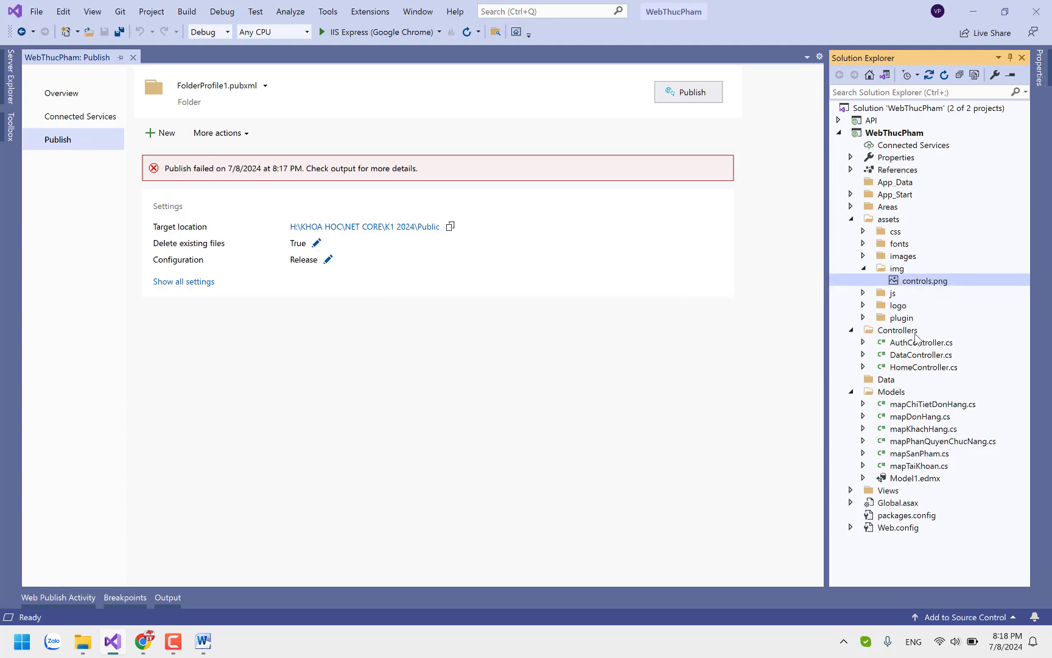
Republish the site successfully to the Public folder, then open Web.config
{"action": "left_click", "coordinate": [644, 282]}
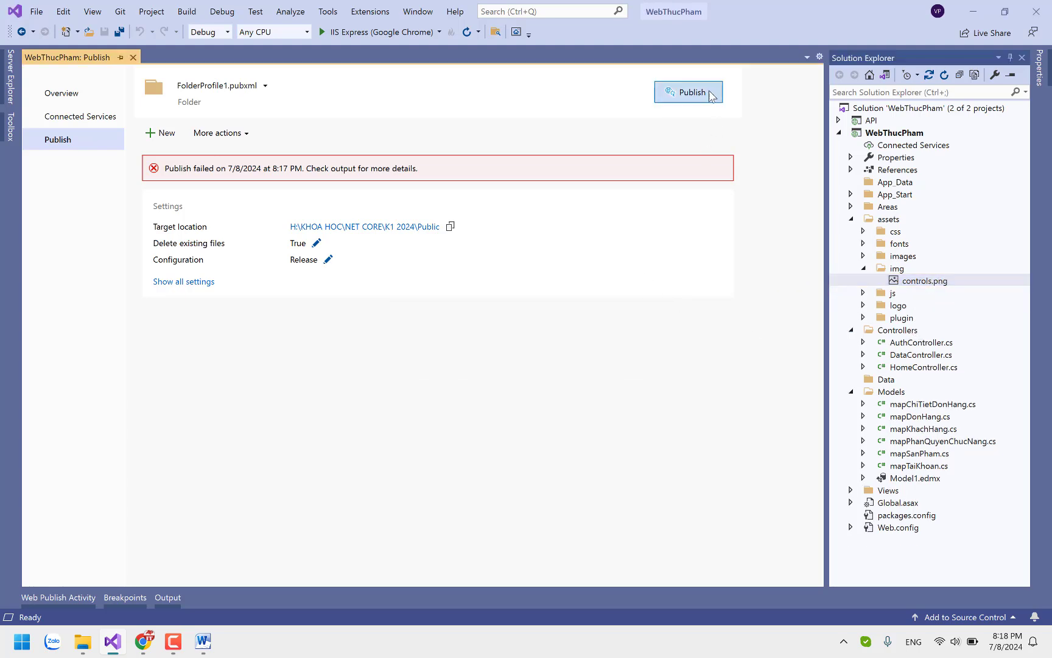
{"action": "left_click", "coordinate": [688, 92]}
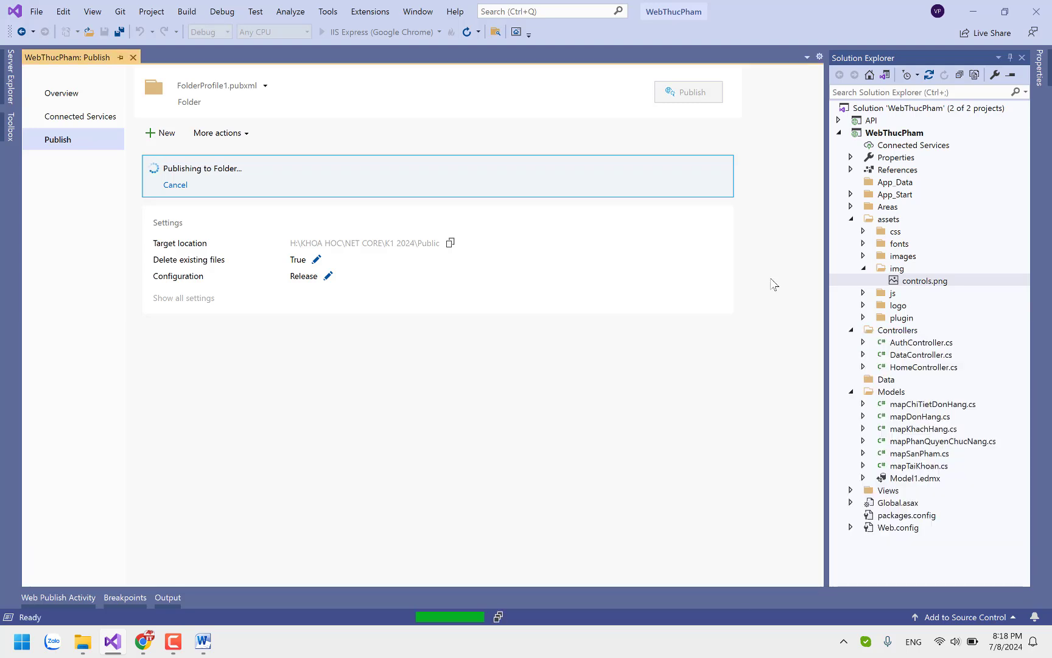
{"action": "double_click", "coordinate": [920, 531]}
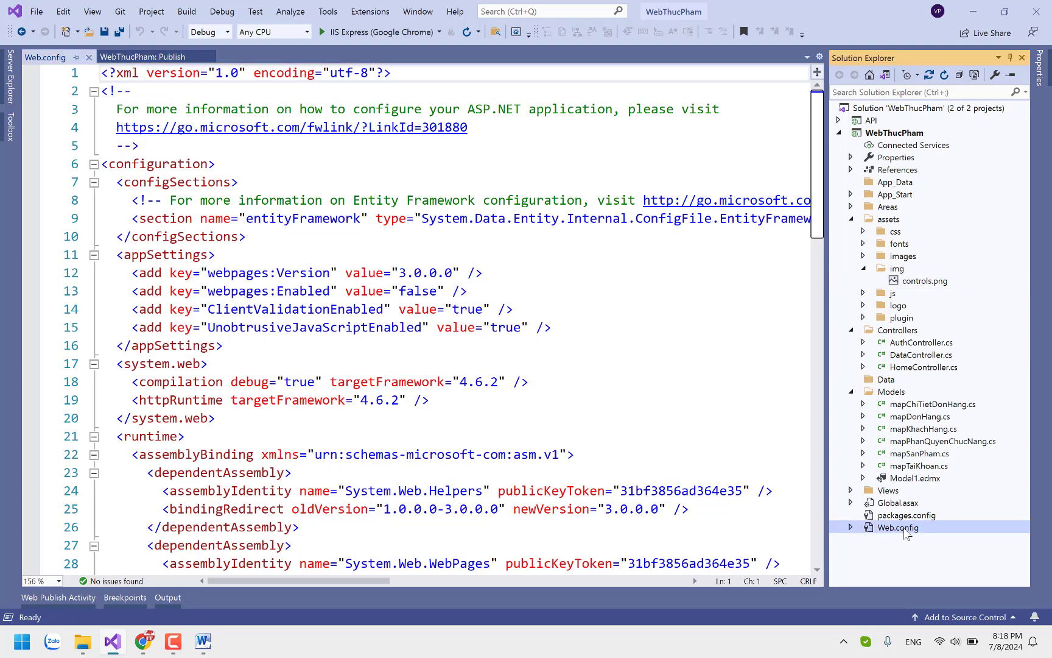
Delete the <compilers> block (lines 42–45) from Web.config's system.codedom, save, and publish again
{"action": "left_click", "coordinate": [665, 399]}
{"action": "scroll", "coordinate": [666, 399], "scroll_direction": "down", "scroll_amount": 3}
{"action": "scroll", "coordinate": [666, 399], "scroll_direction": "down", "scroll_amount": 5}
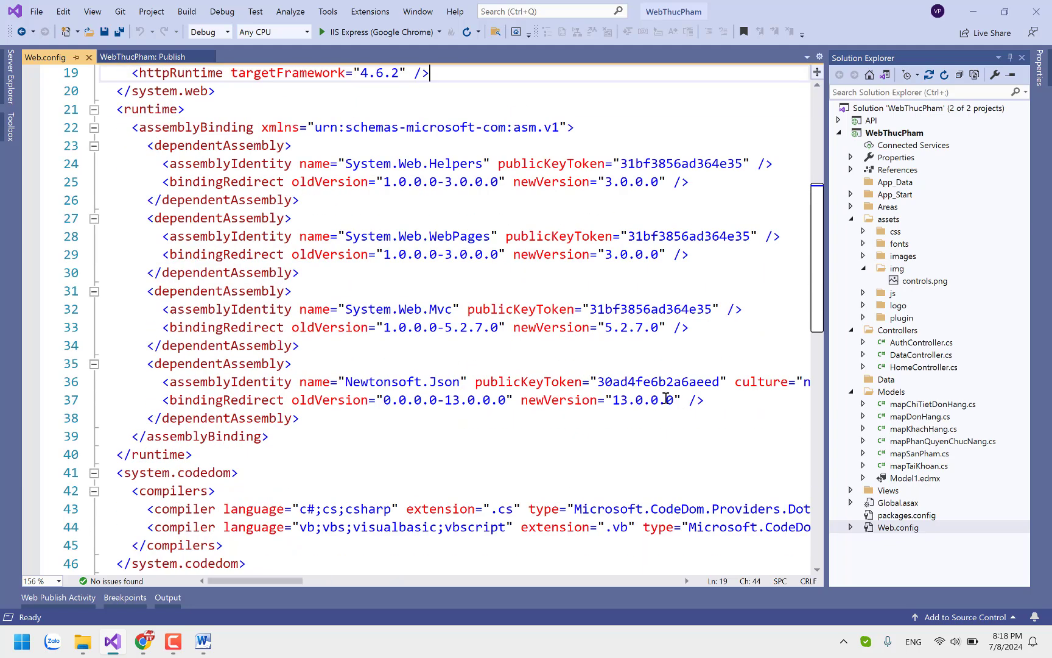
{"action": "left_click", "coordinate": [367, 432]}
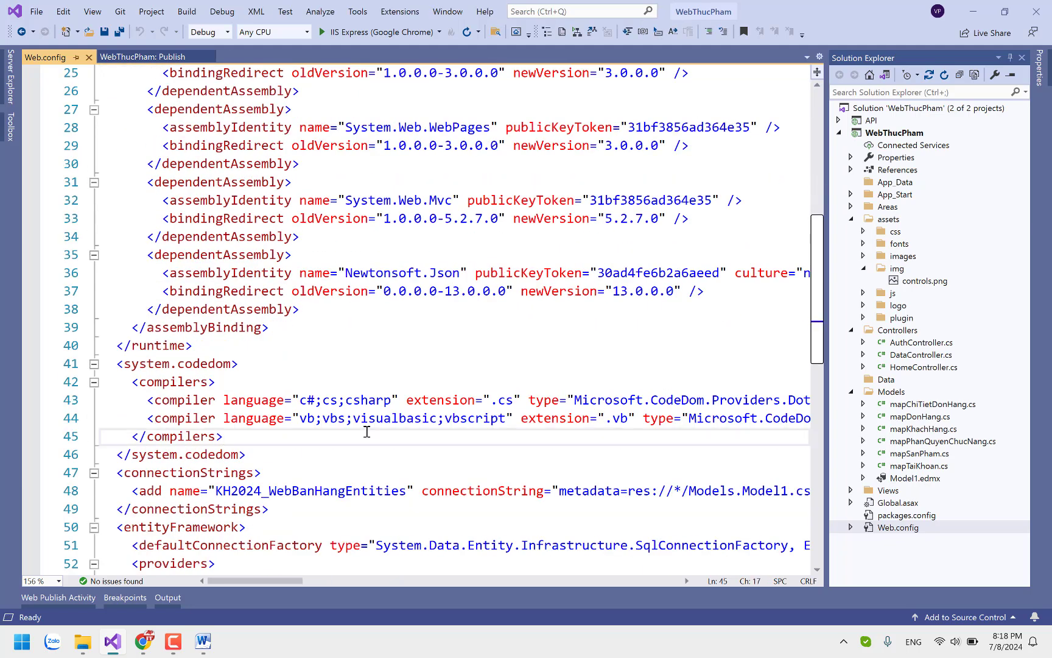
{"action": "scroll", "coordinate": [367, 431], "scroll_direction": "down", "scroll_amount": 3}
{"action": "double_click", "coordinate": [137, 304]}
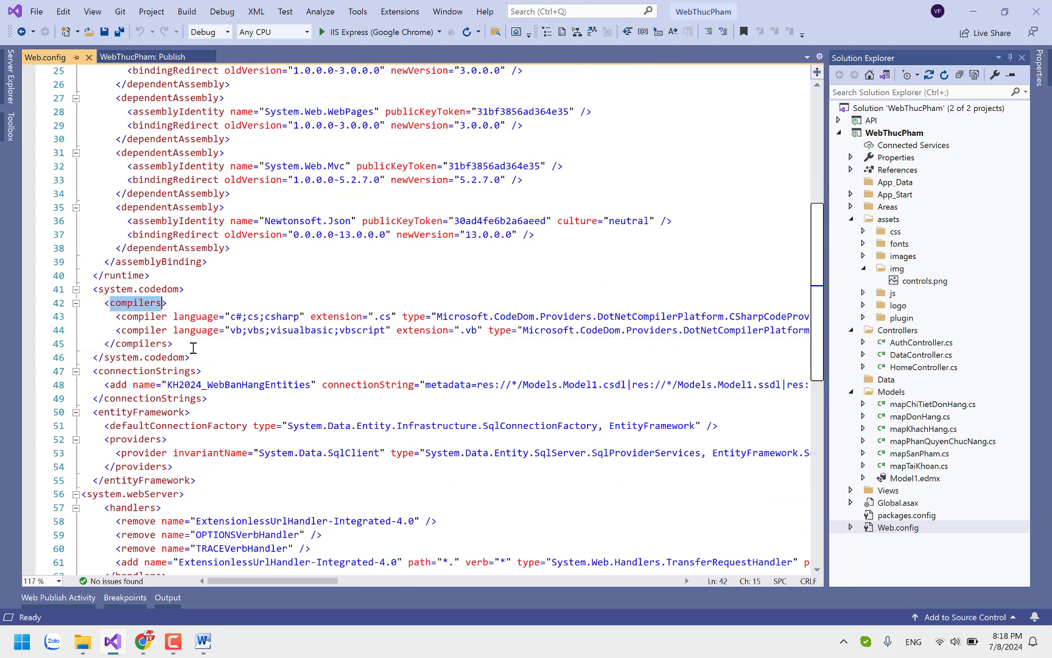
{"action": "left_click_drag", "start_coordinate": [193, 348], "coordinate": [66, 300]}
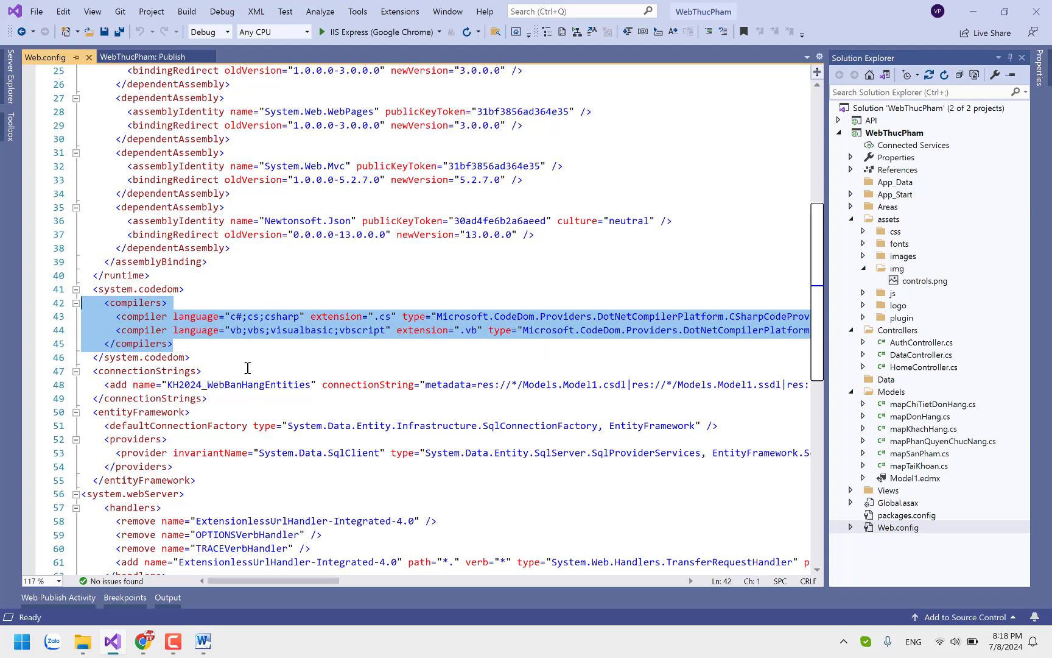
{"action": "scroll", "coordinate": [249, 368], "scroll_direction": "up", "scroll_amount": 2}
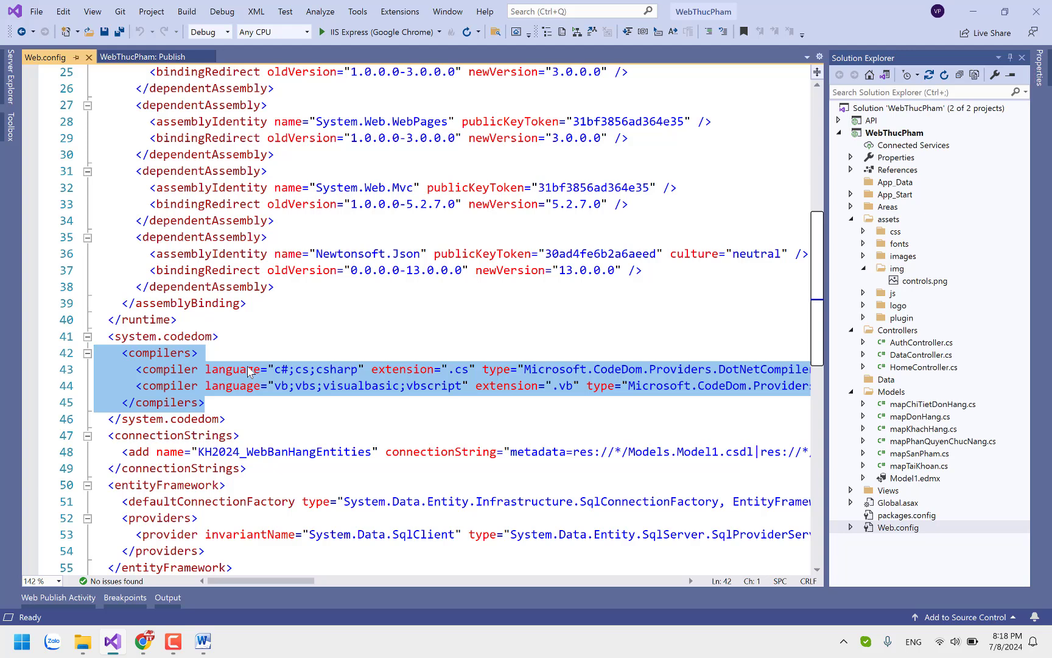
{"action": "key", "text": "Delete"}
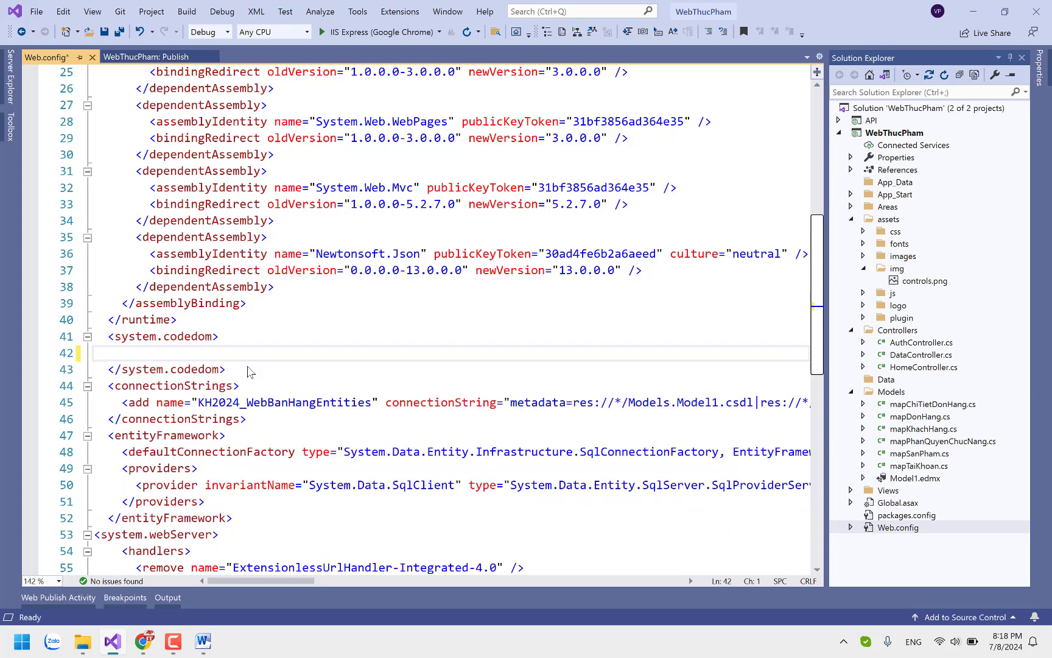
{"action": "key", "text": "ctrl+s"}
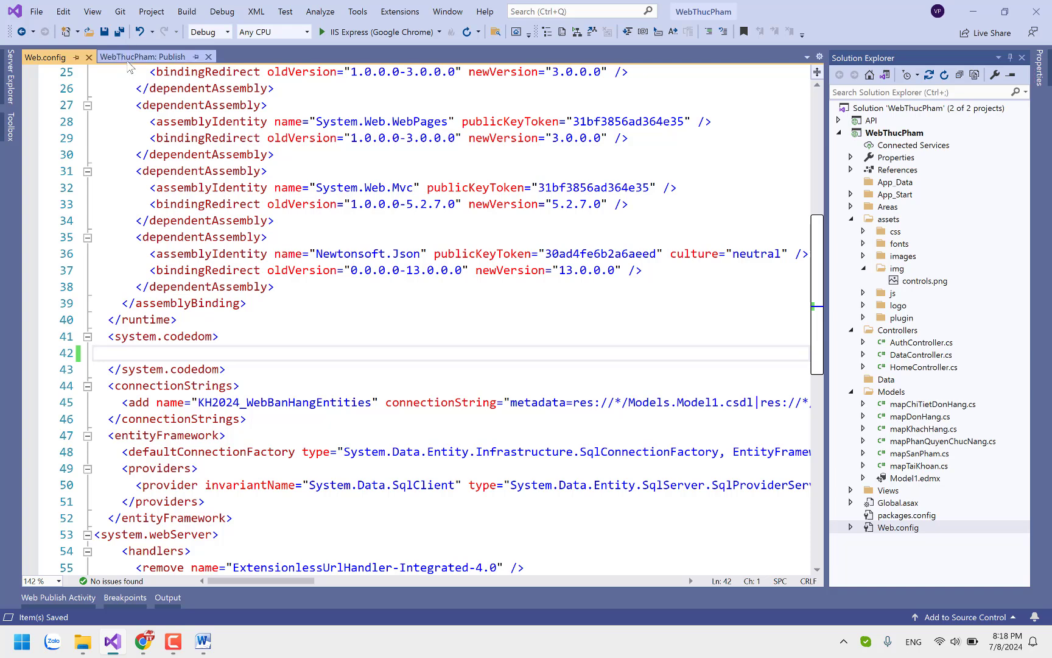
{"action": "left_click", "coordinate": [143, 57]}
{"action": "left_click", "coordinate": [705, 100]}
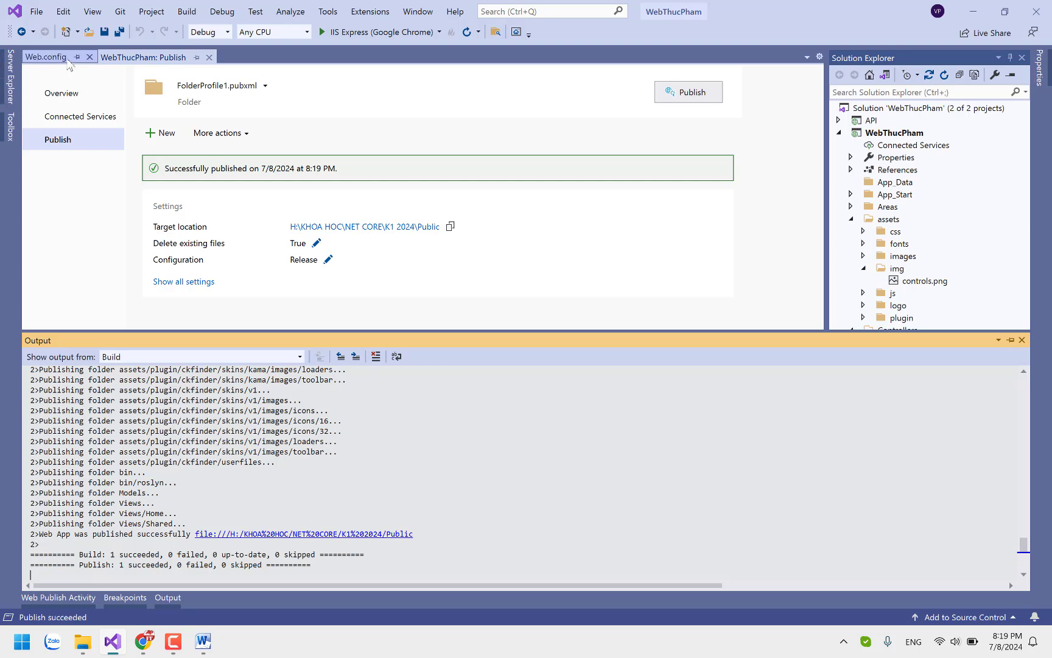
Check the emptied system.codedom section in Web.config, then close the Web.config tab
{"action": "left_click", "coordinate": [45, 57]}
{"action": "left_click", "coordinate": [287, 339]}
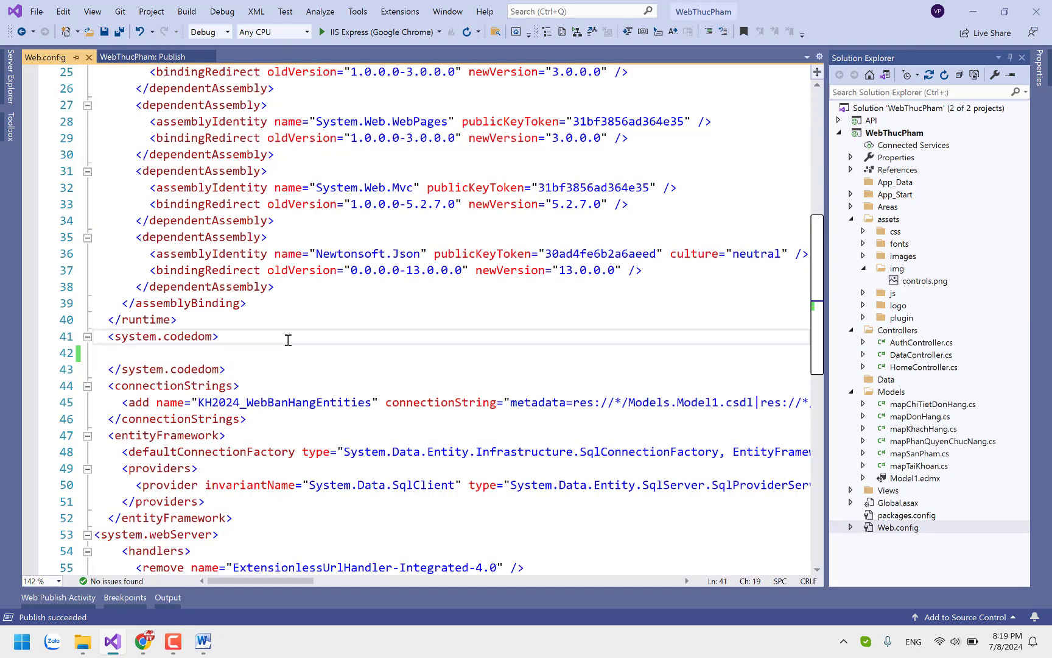
{"action": "left_click", "coordinate": [89, 56]}
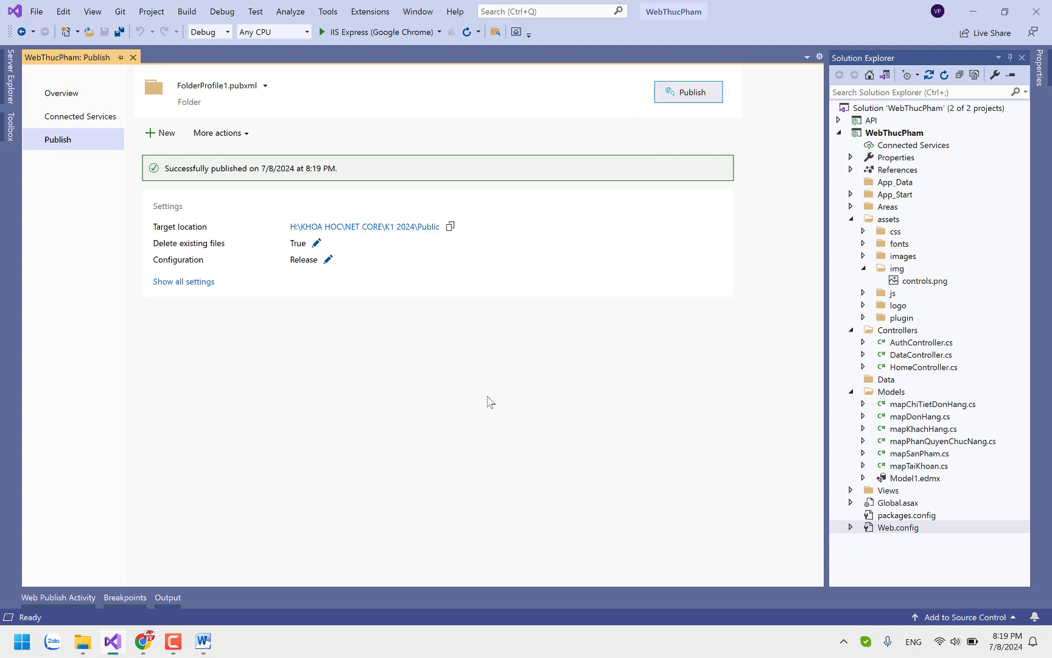
{"action": "left_click", "coordinate": [927, 135]}
{"action": "right_click", "coordinate": [919, 133]}
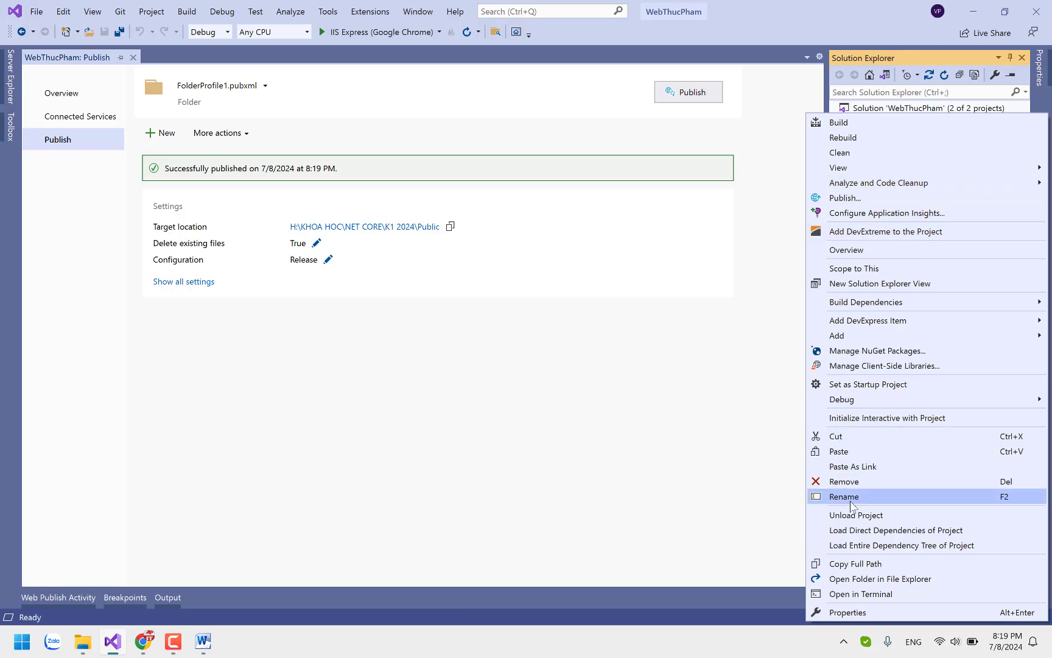
{"action": "left_click", "coordinate": [880, 579]}
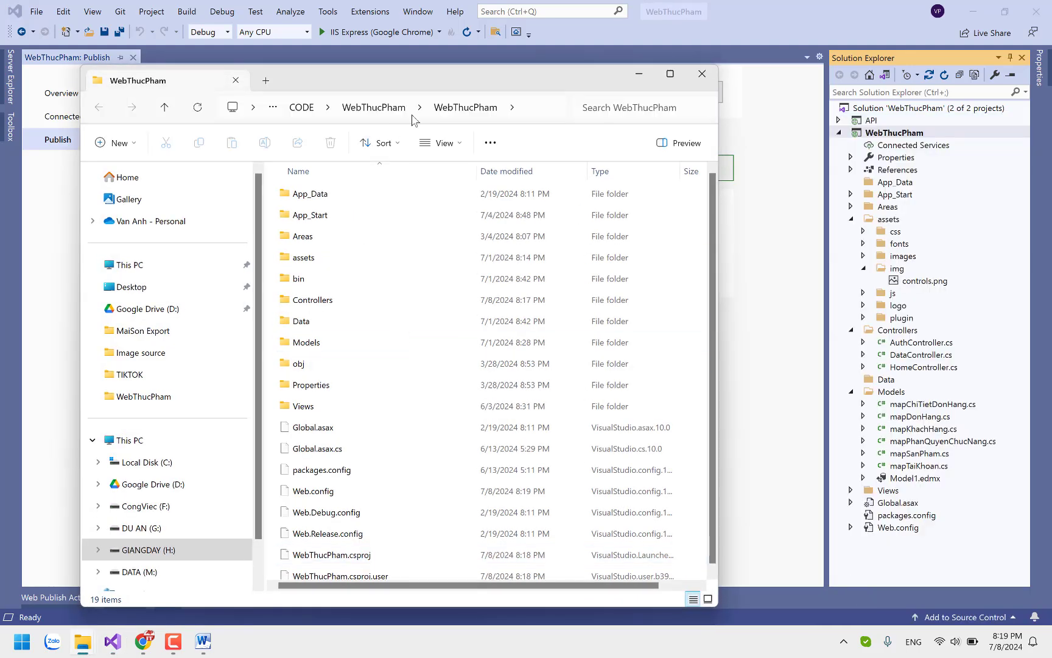
{"action": "left_click", "coordinate": [384, 109]}
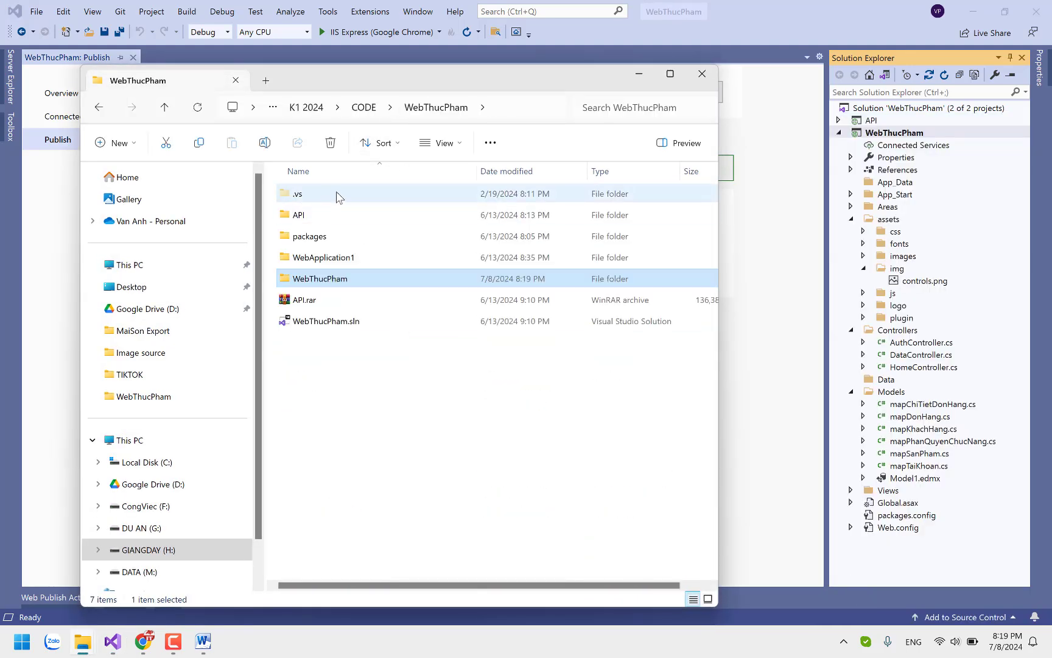
{"action": "double_click", "coordinate": [337, 195]}
{"action": "double_click", "coordinate": [348, 198]}
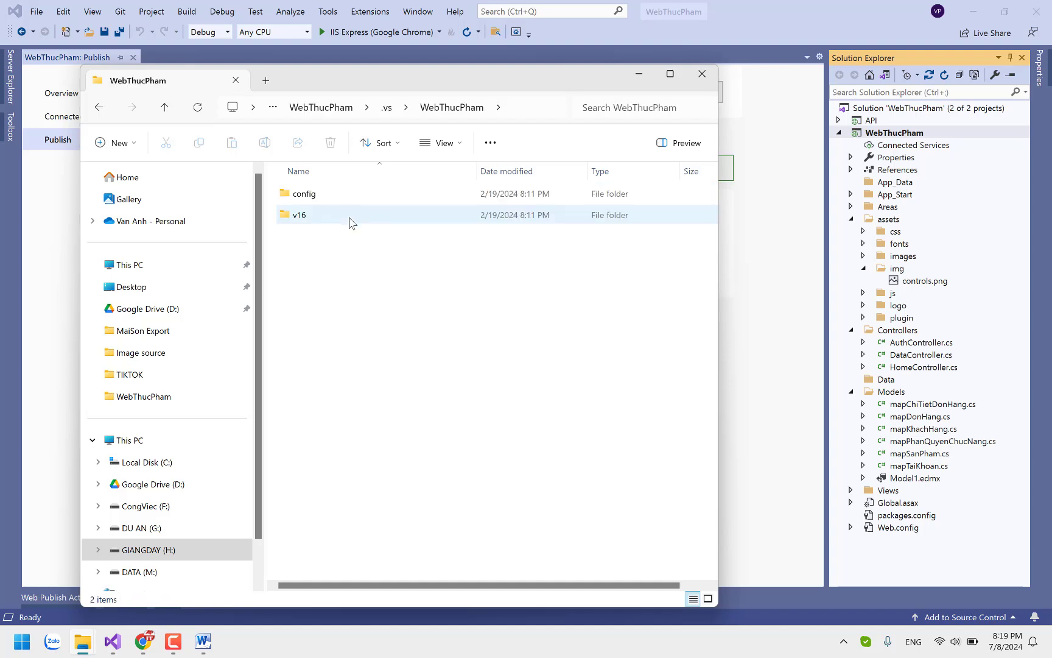
{"action": "double_click", "coordinate": [329, 195]}
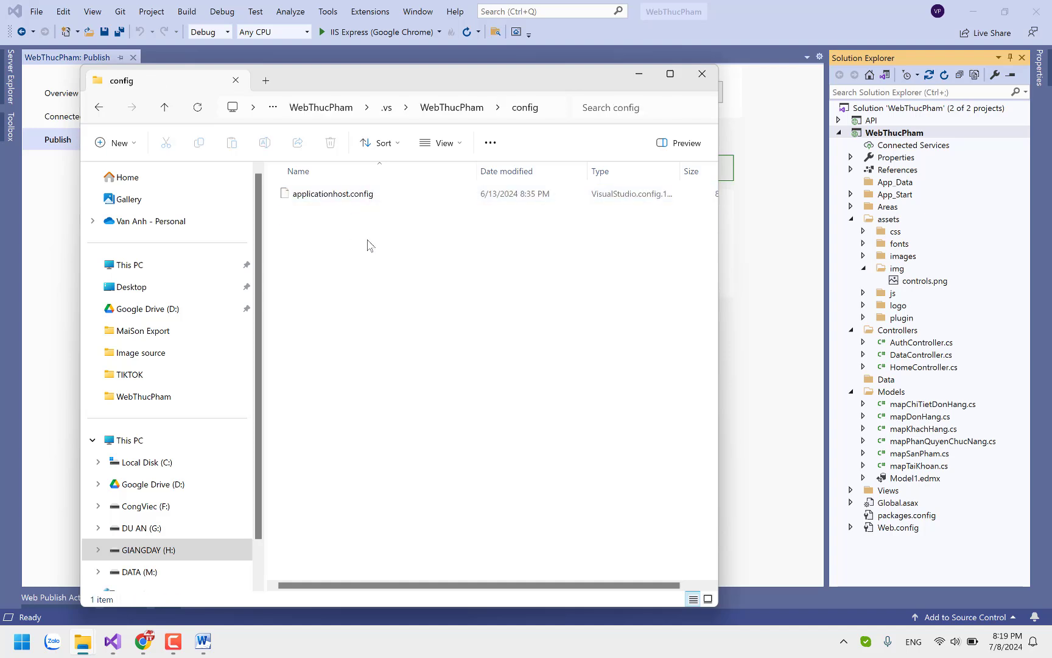
{"action": "key", "text": "alt+Left"}
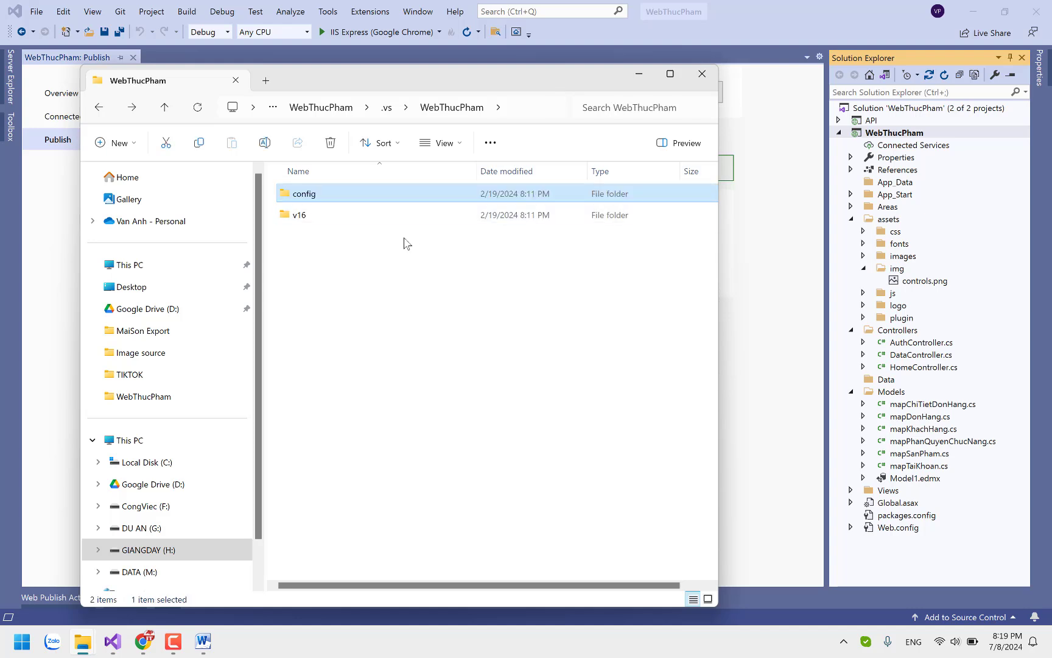
{"action": "key", "text": "alt+Left"}
{"action": "key", "text": "alt+Left"}
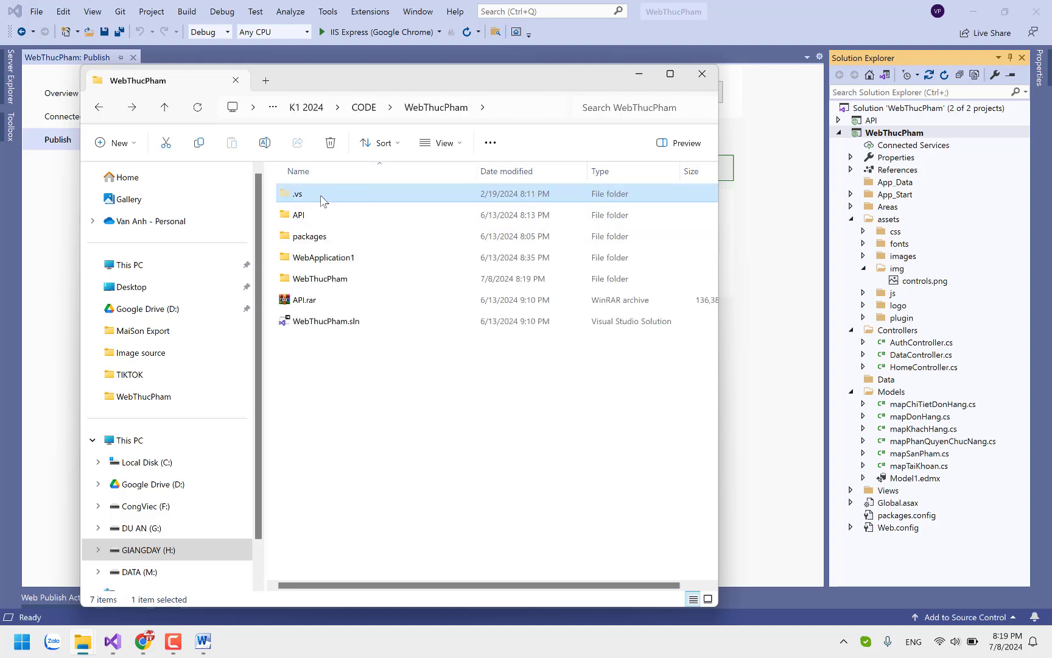
{"action": "double_click", "coordinate": [323, 200]}
{"action": "left_click", "coordinate": [331, 203]}
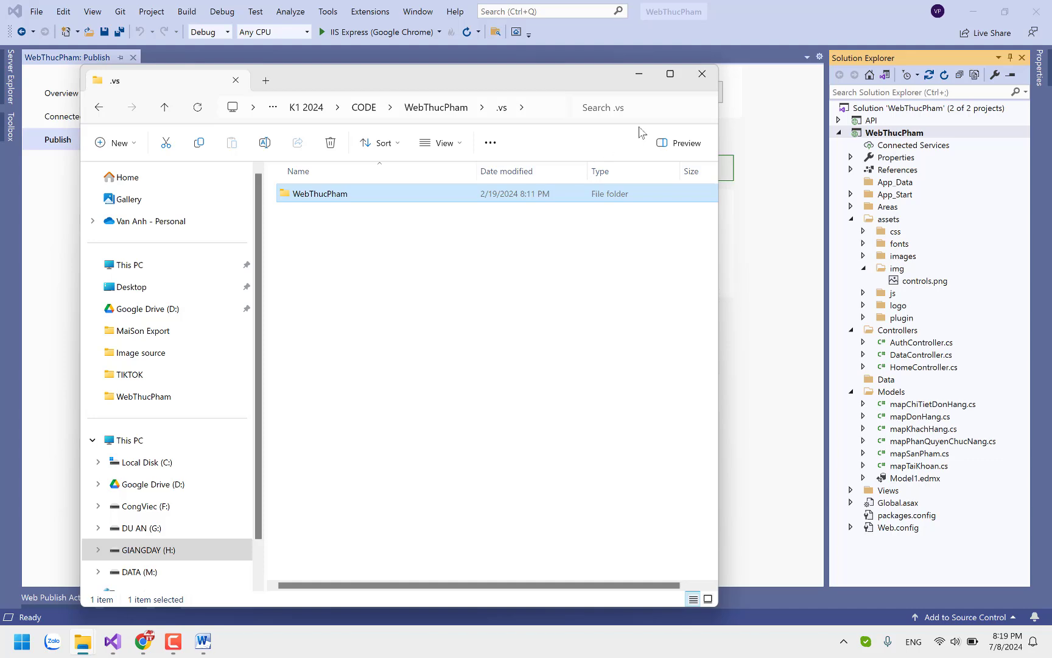
{"action": "left_click", "coordinate": [702, 73]}
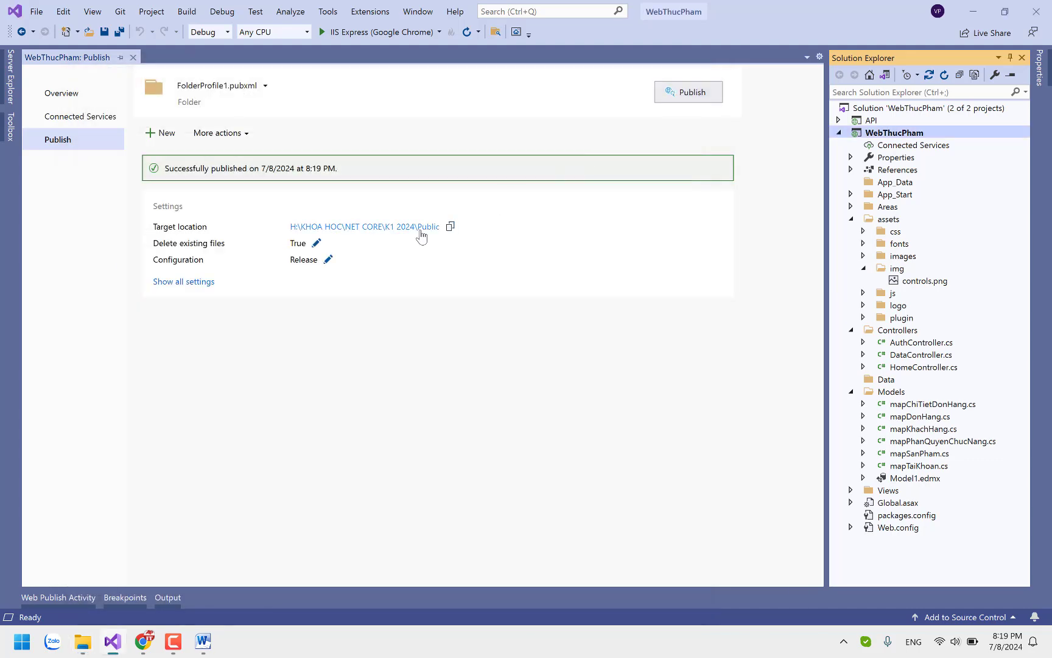
{"action": "left_click", "coordinate": [374, 230]}
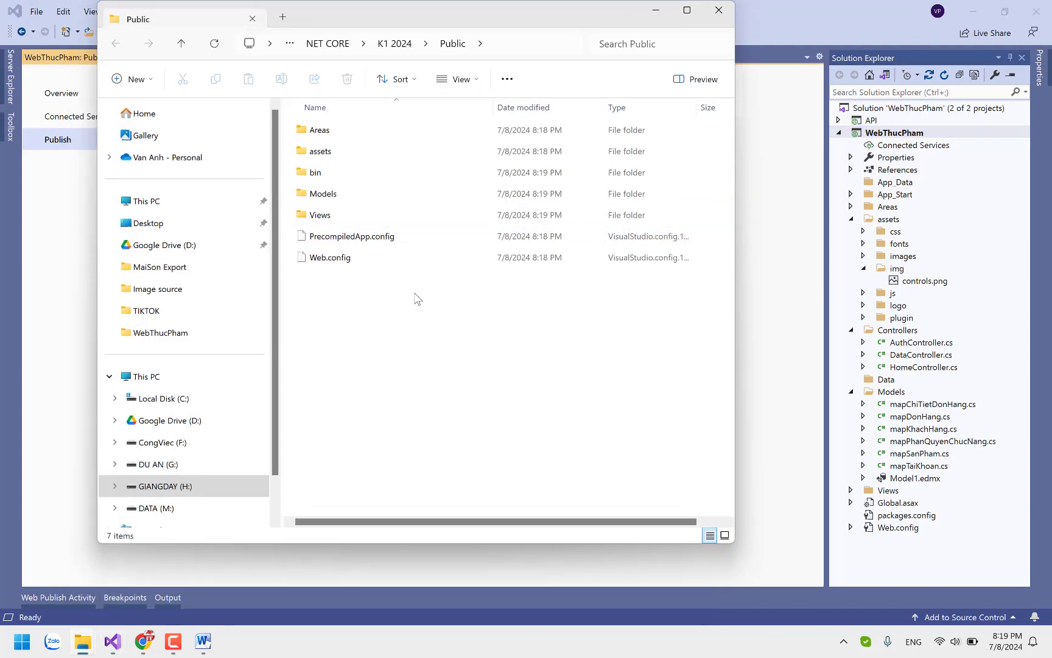
{"action": "left_click_drag", "start_coordinate": [413, 303], "coordinate": [523, 110]}
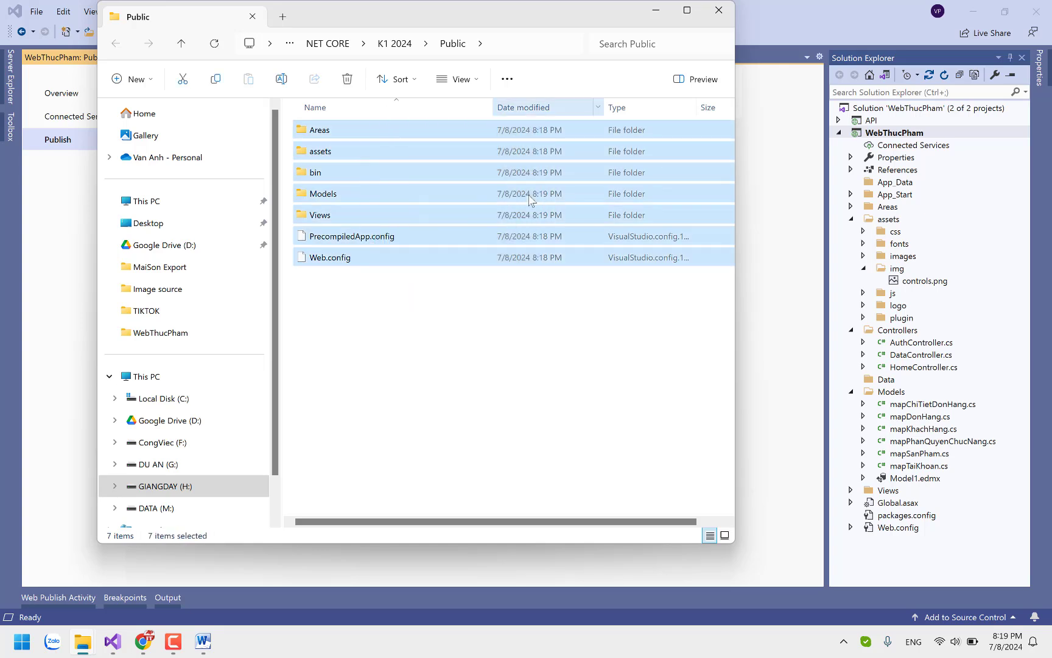
{"action": "left_click", "coordinate": [463, 299]}
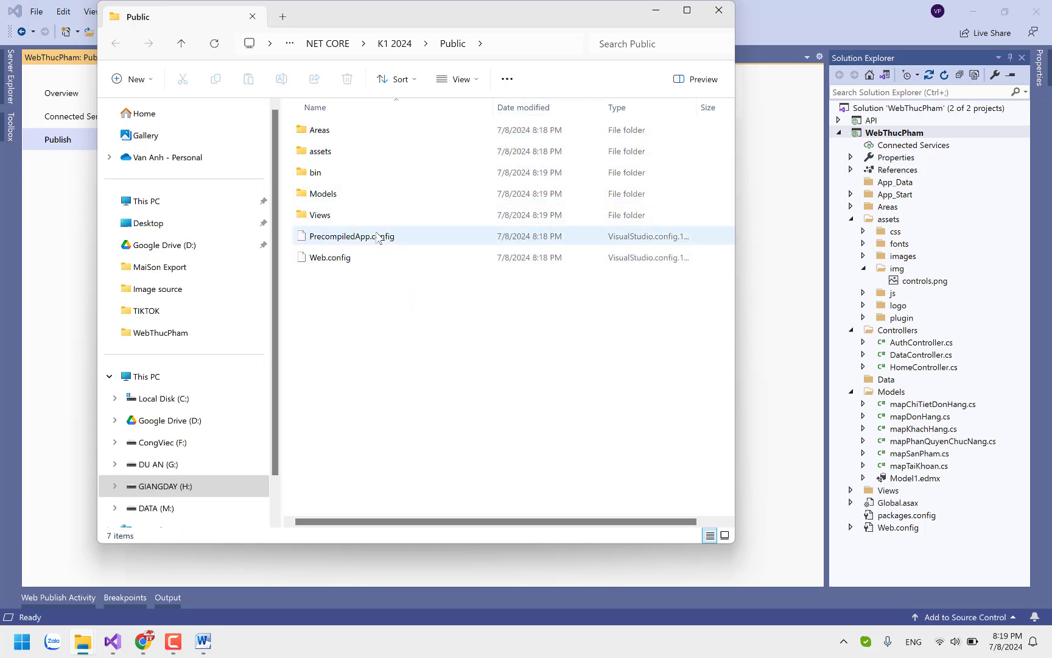
{"action": "double_click", "coordinate": [367, 174]}
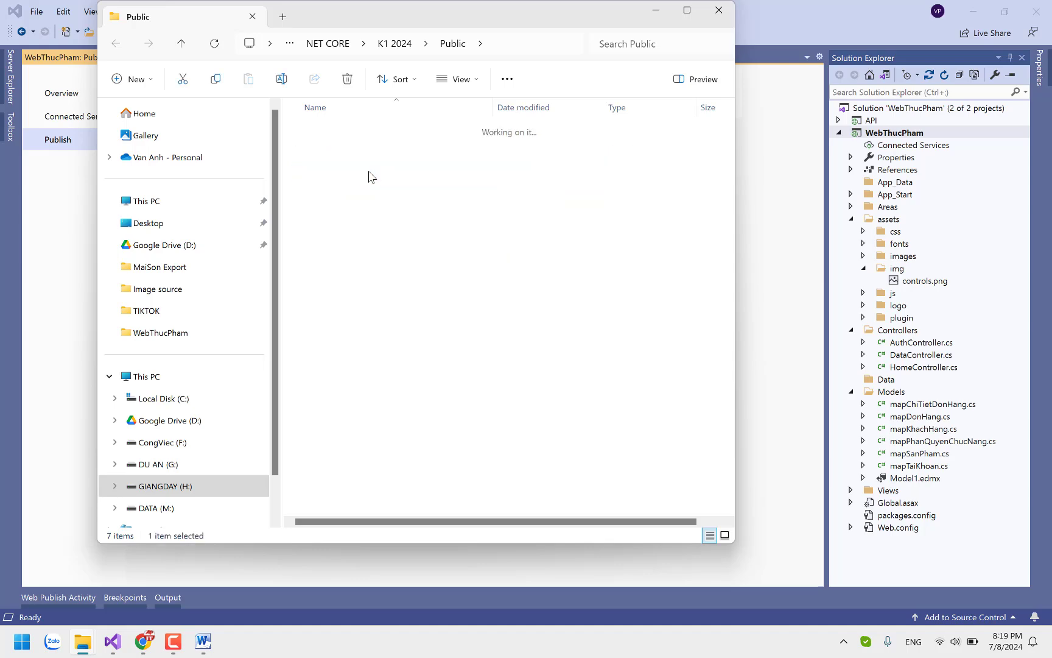
{"action": "scroll", "coordinate": [429, 267], "scroll_direction": "down", "scroll_amount": 7}
{"action": "scroll", "coordinate": [414, 268], "scroll_direction": "up", "scroll_amount": 7}
{"action": "scroll", "coordinate": [393, 396], "scroll_direction": "down", "scroll_amount": 7}
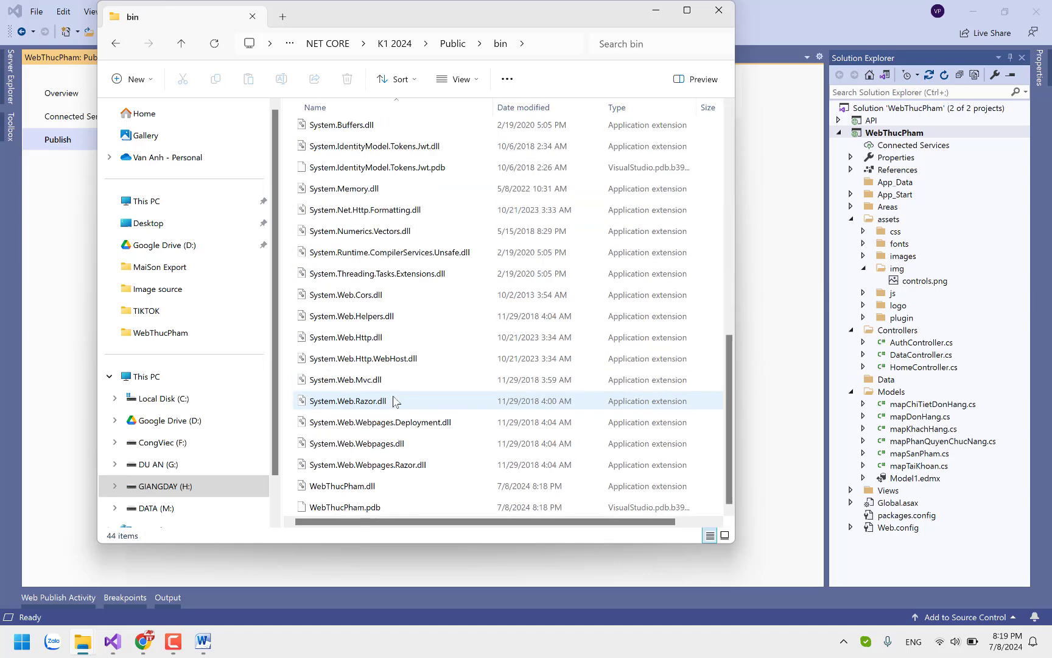
{"action": "left_click", "coordinate": [373, 487]}
{"action": "left_click", "coordinate": [374, 508], "text": "shift"}
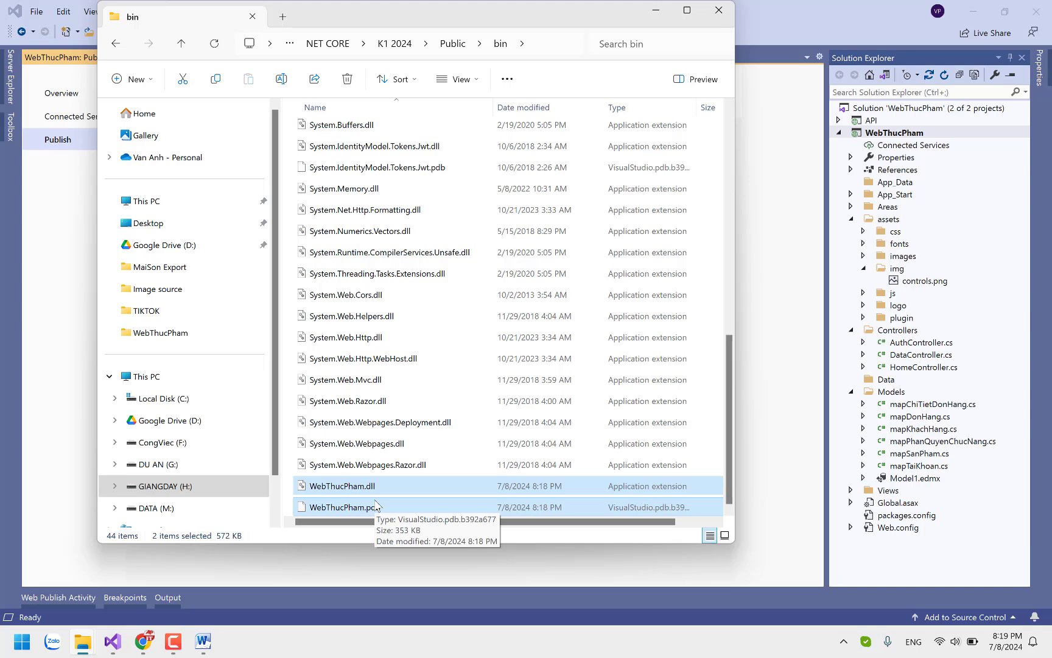
{"action": "scroll", "coordinate": [377, 503], "scroll_direction": "up", "scroll_amount": 7}
{"action": "scroll", "coordinate": [414, 487], "scroll_direction": "down", "scroll_amount": 7}
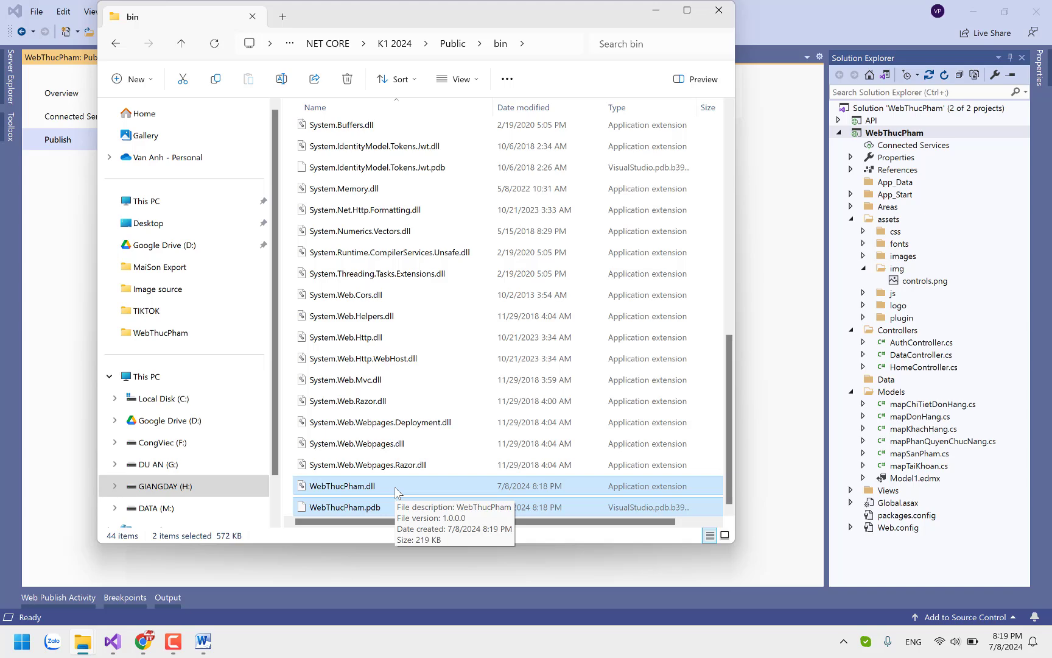
{"action": "left_click", "coordinate": [396, 468]}
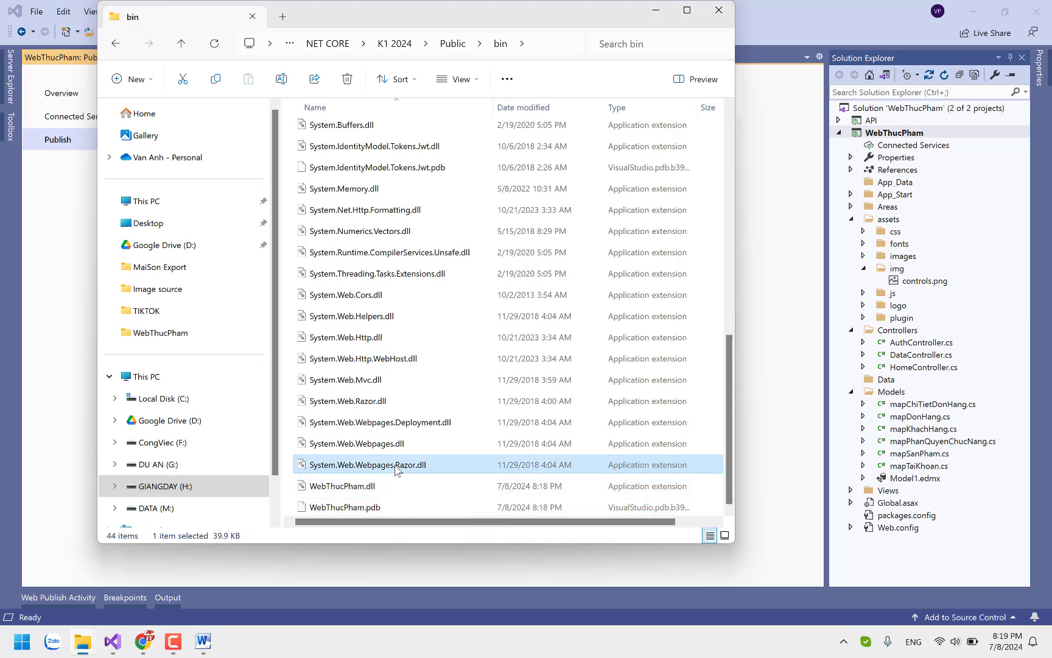
{"action": "left_click", "coordinate": [373, 233], "text": "shift"}
{"action": "scroll", "coordinate": [375, 238], "scroll_direction": "up", "scroll_amount": 8}
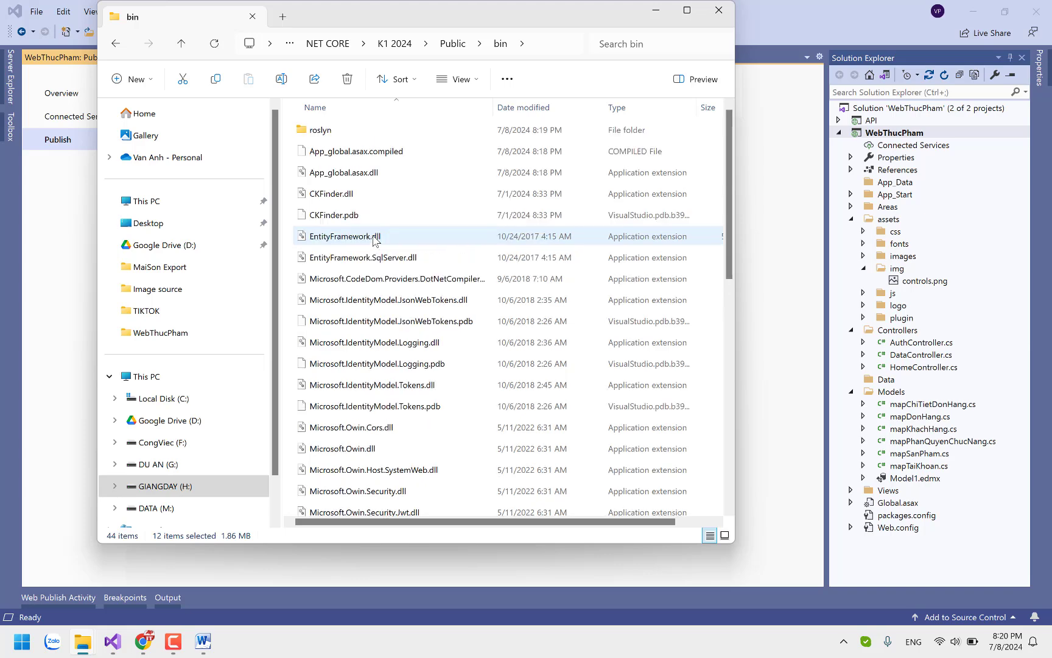
{"action": "left_click", "coordinate": [367, 152], "text": "shift"}
{"action": "scroll", "coordinate": [420, 268], "scroll_direction": "down", "scroll_amount": 4}
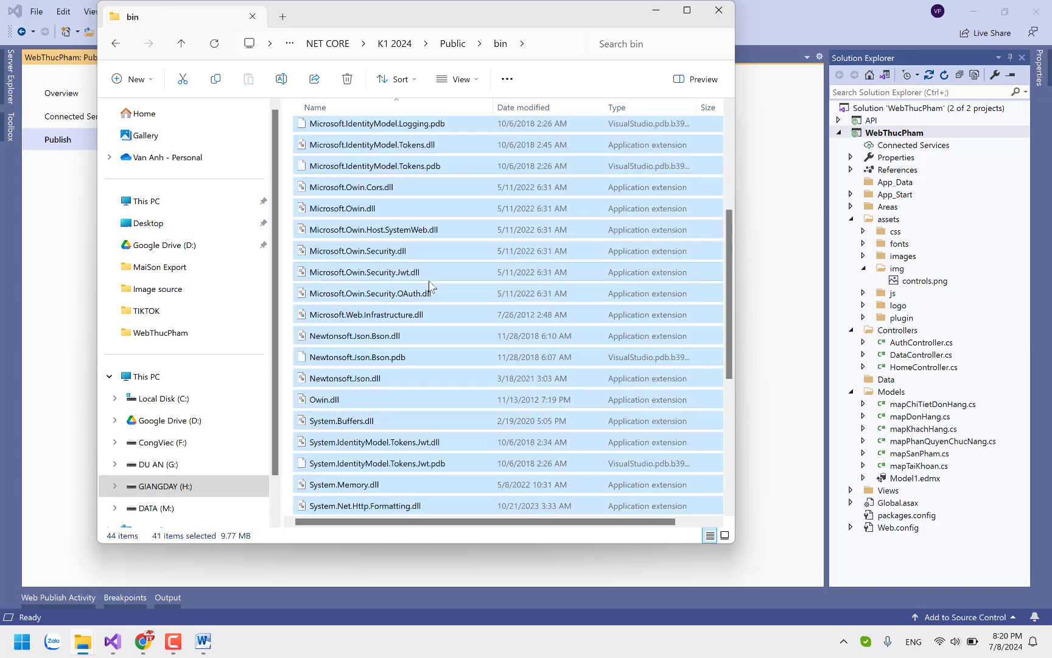
{"action": "scroll", "coordinate": [431, 285], "scroll_direction": "down", "scroll_amount": 5}
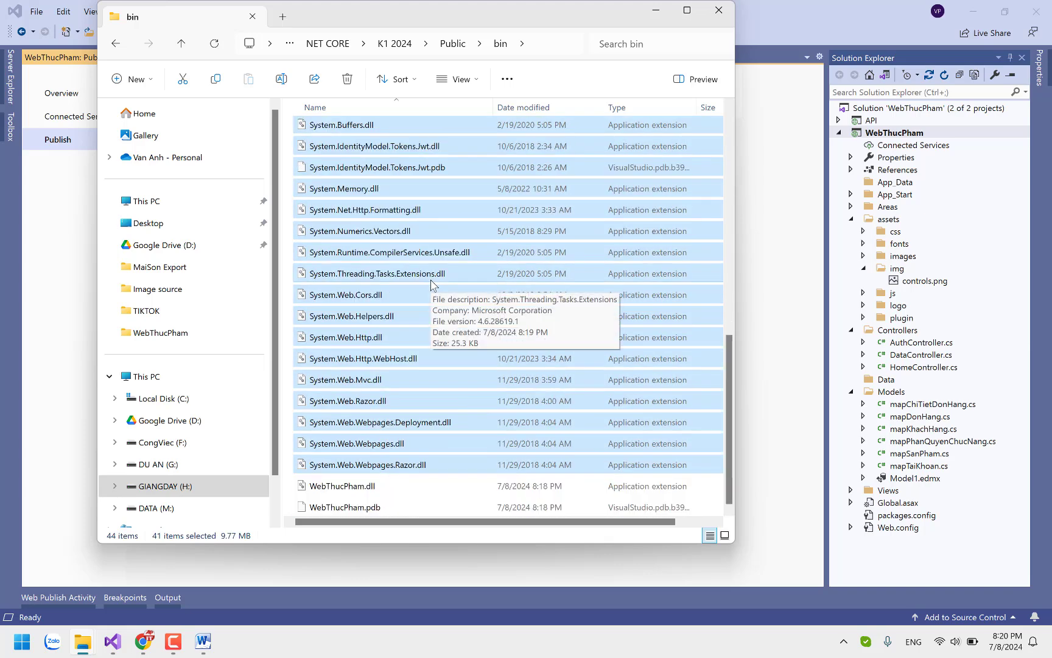
{"action": "left_click", "coordinate": [718, 10]}
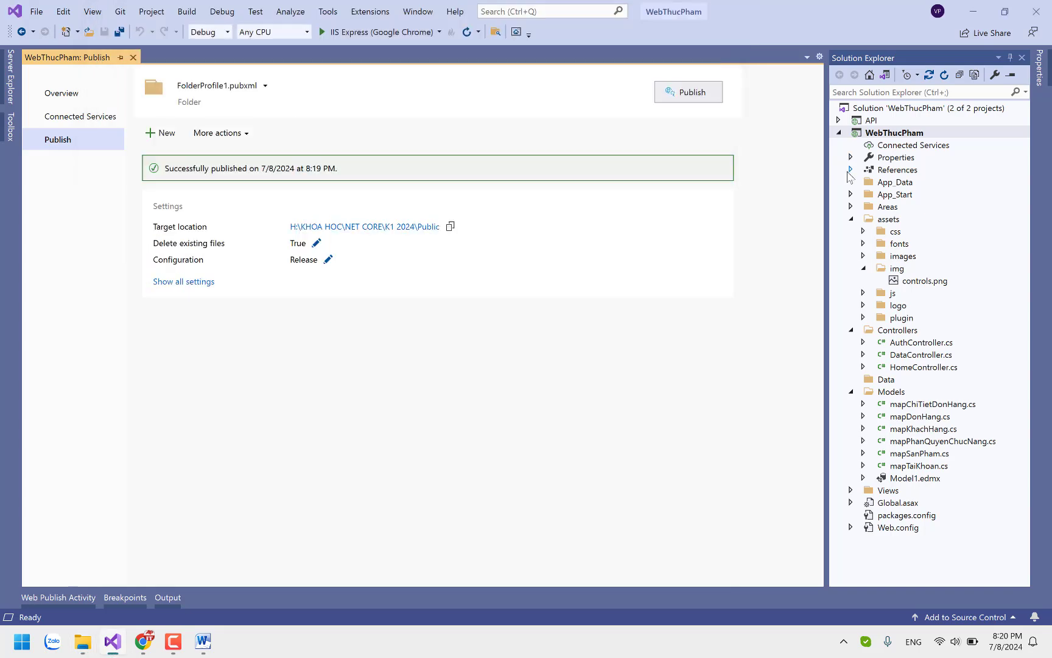
Expand the References list in Solution Explorer, then collapse it again
{"action": "left_click", "coordinate": [850, 171]}
{"action": "scroll", "coordinate": [906, 201], "scroll_direction": "down", "scroll_amount": 10}
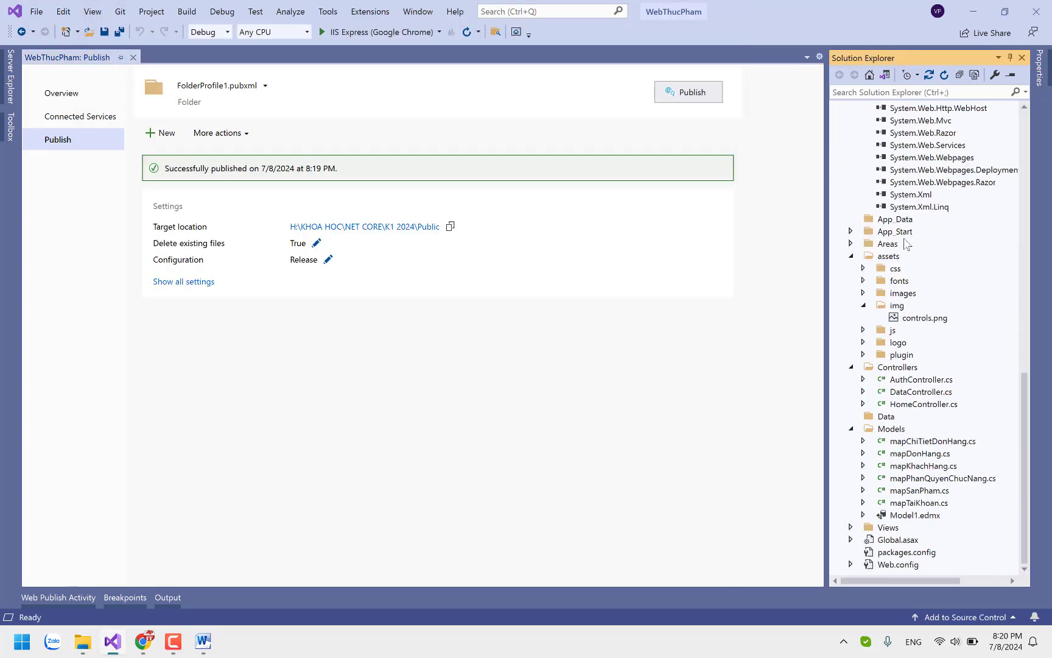
{"action": "scroll", "coordinate": [906, 243], "scroll_direction": "up", "scroll_amount": 10}
{"action": "left_click", "coordinate": [859, 172]}
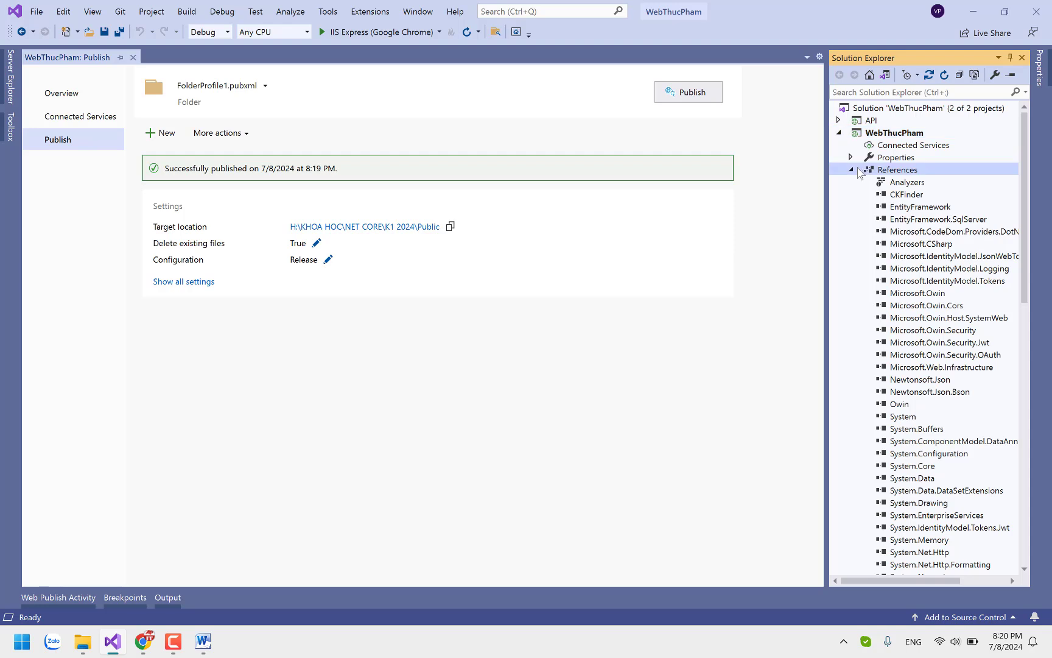
{"action": "left_click", "coordinate": [852, 170]}
Collapse the assets, Controllers and Models folders and return to the Word notes document
{"action": "left_click", "coordinate": [850, 219]}
{"action": "left_click", "coordinate": [850, 231]}
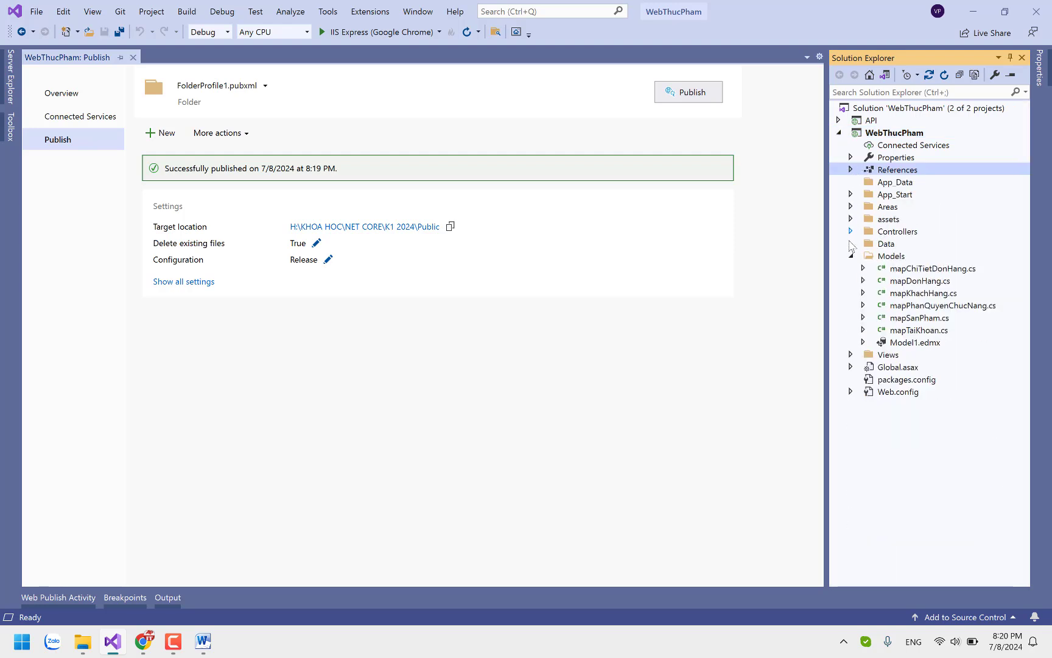
{"action": "left_click", "coordinate": [851, 257]}
{"action": "left_click", "coordinate": [673, 338]}
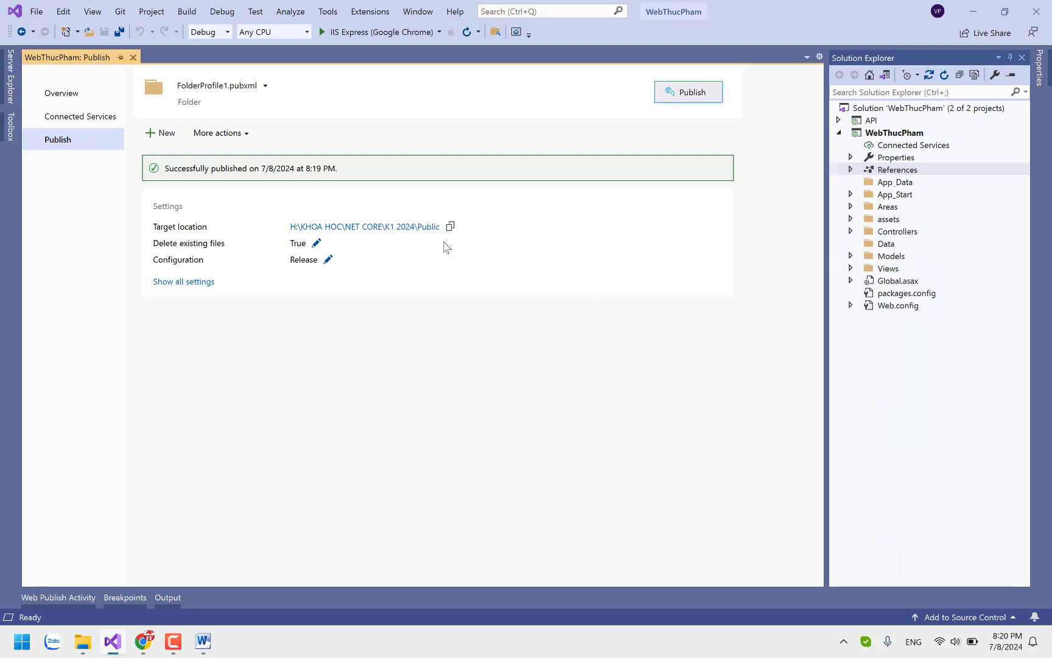
{"action": "left_click", "coordinate": [205, 639]}
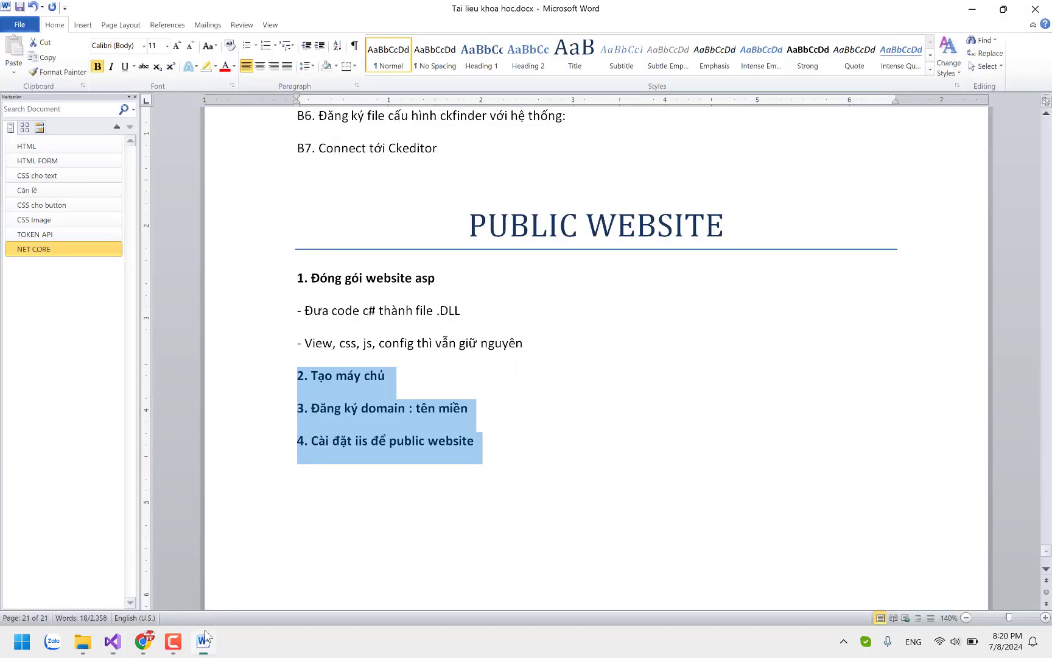
Add a colon after '2. Tạo máy chủ' and start a '- Đăng ký máy chủ:' line beneath it
{"action": "left_click", "coordinate": [662, 343]}
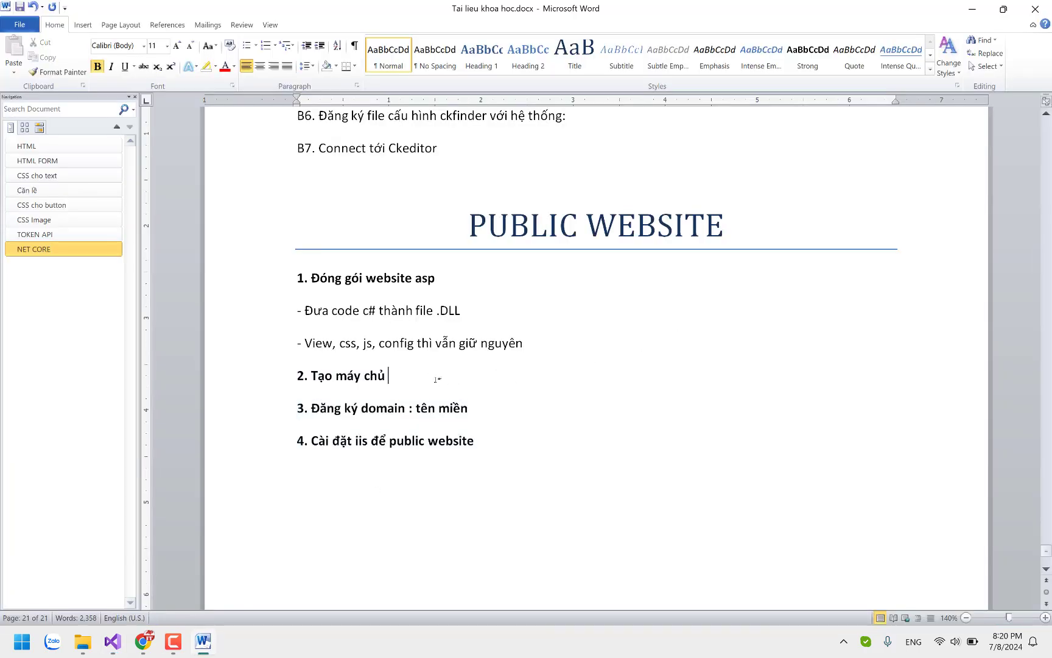
{"action": "key", "text": "Return"}
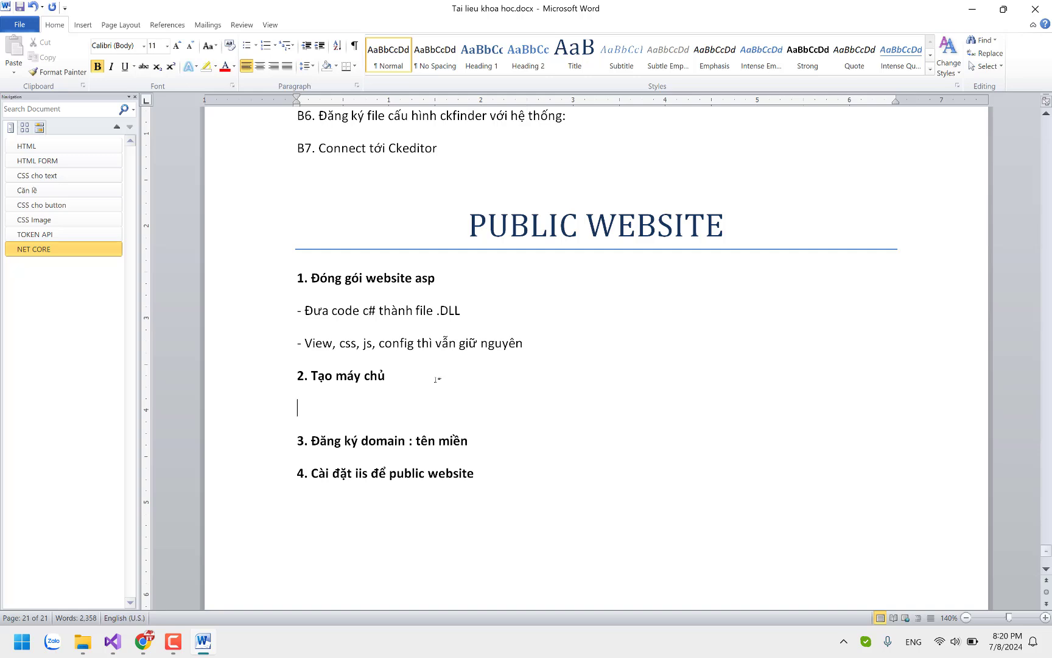
{"action": "key", "text": "Left"}
{"action": "type", "text": ":"}
{"action": "key", "text": "BackSpace"}
{"action": "key", "text": "BackSpace"}
{"action": "key", "text": "Down"}
{"action": "type", "text": "- Đan"}
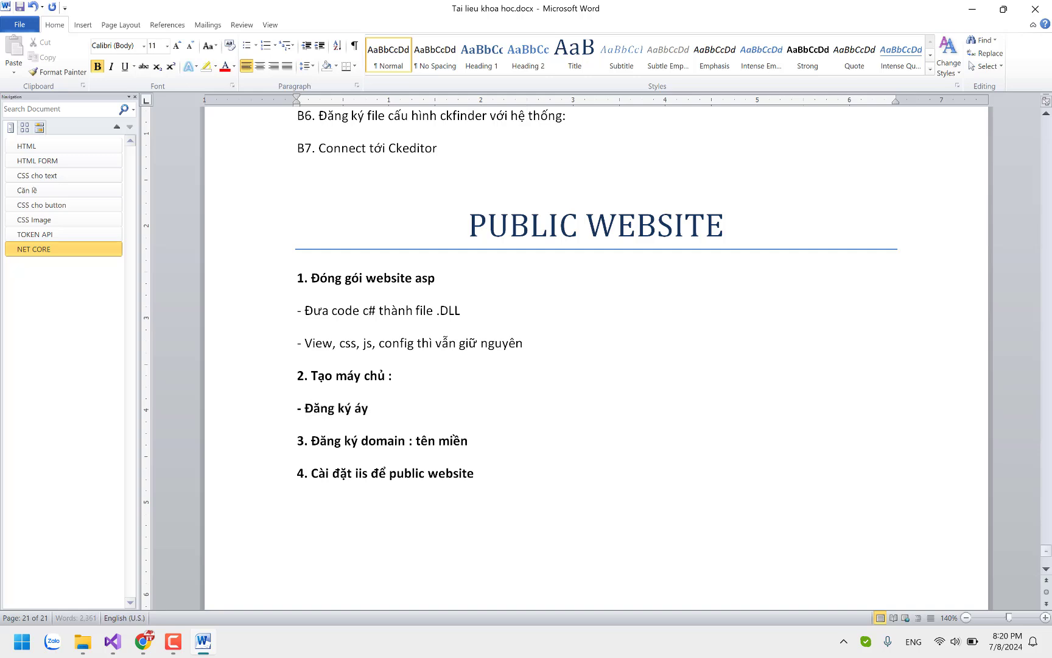
{"action": "type", "text": "g ký máy chuủ:"}
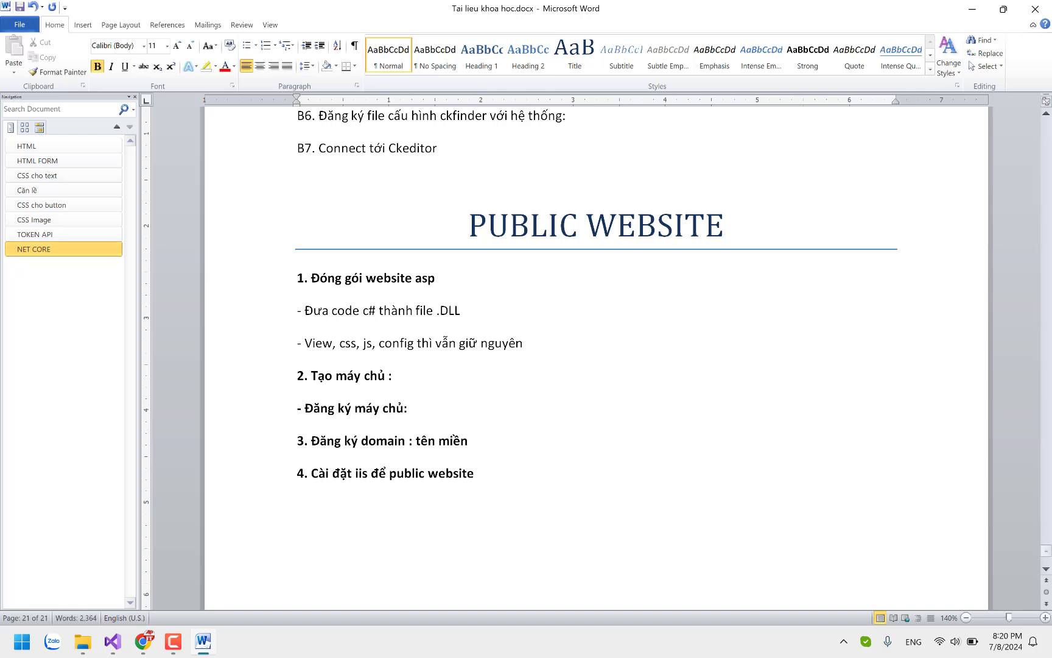
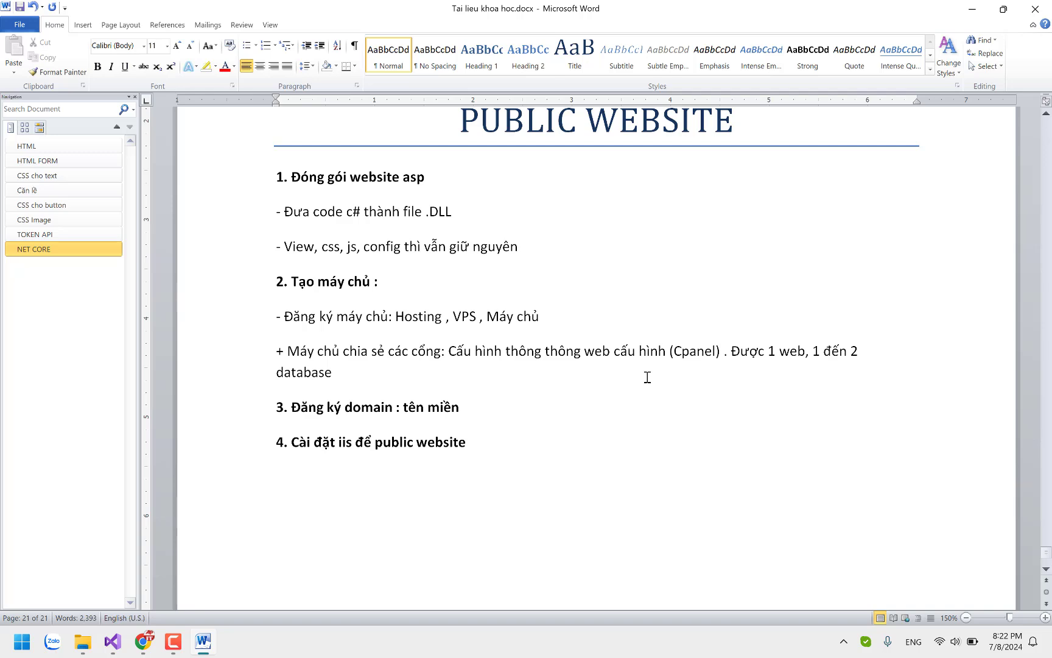
Append '. Giá rẻ, khó cấu hình' to the shared hosting line and start a new line
{"action": "type", "text": ". Giá rẻ"}
{"action": "type", "text": ", khó ca"}
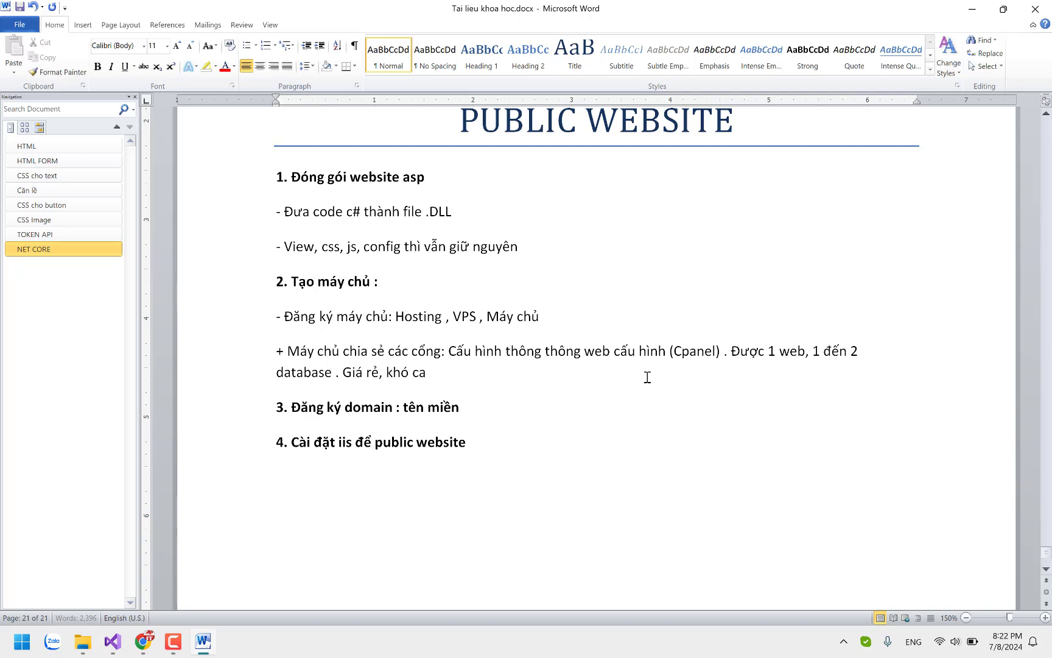
{"action": "key", "text": "BackSpace"}
{"action": "type", "text": "ấu hình"}
{"action": "key", "text": "Return"}
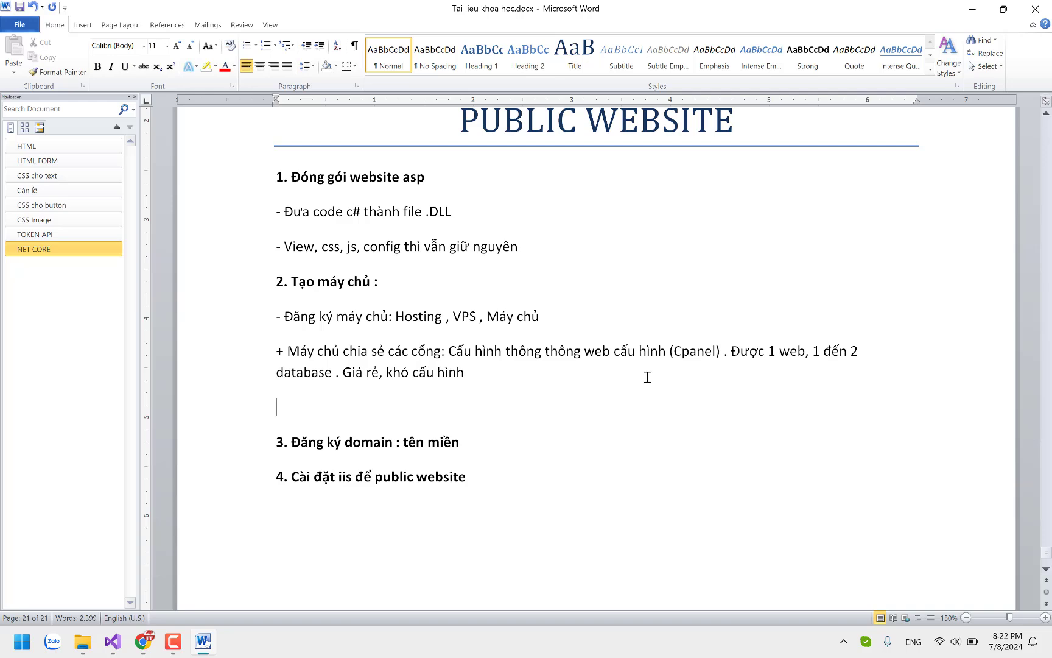
Add the '+ VPS' bullet: shared-hardware virtual machine, configured directly on window server, 'Giá khá cao'
{"action": "type", "text": "+ VPS: Máy chu"}
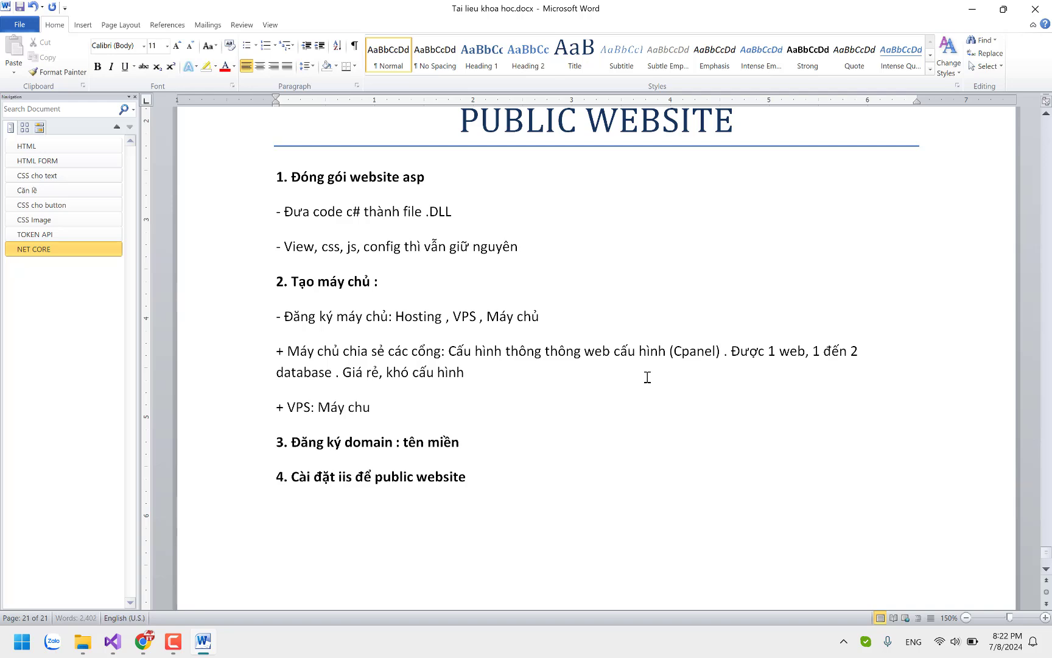
{"action": "type", "text": " c"}
{"action": "type", "text": "hia sẻ pha"}
{"action": "type", "text": "n cứng"}
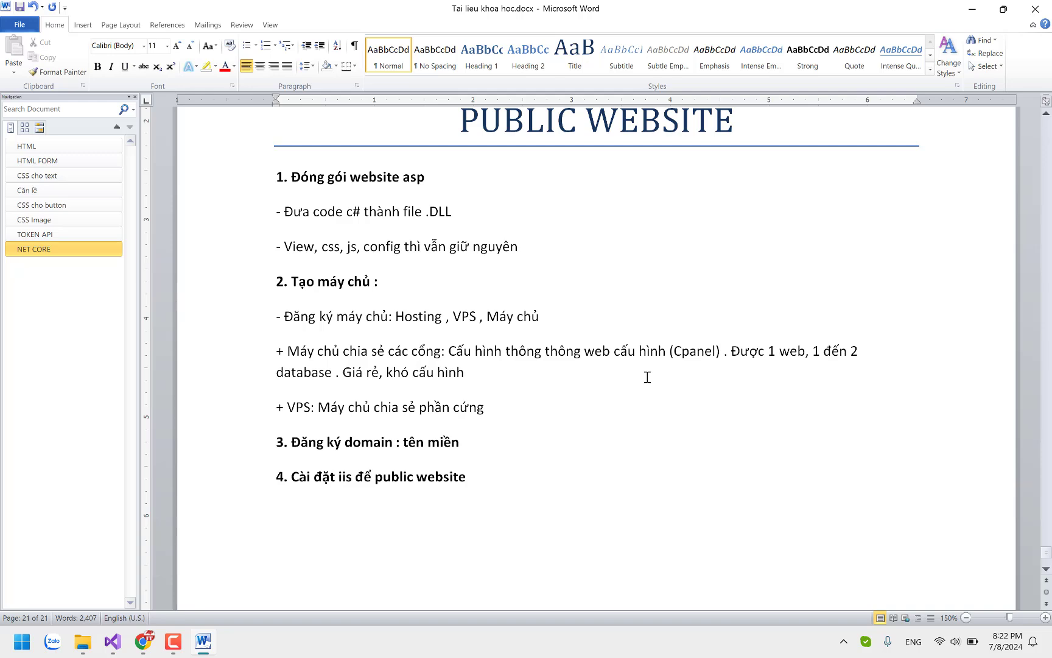
{"action": "type", "text": "(Máy a"}
{"action": "type", "text": "o) . Dùng nhu"}
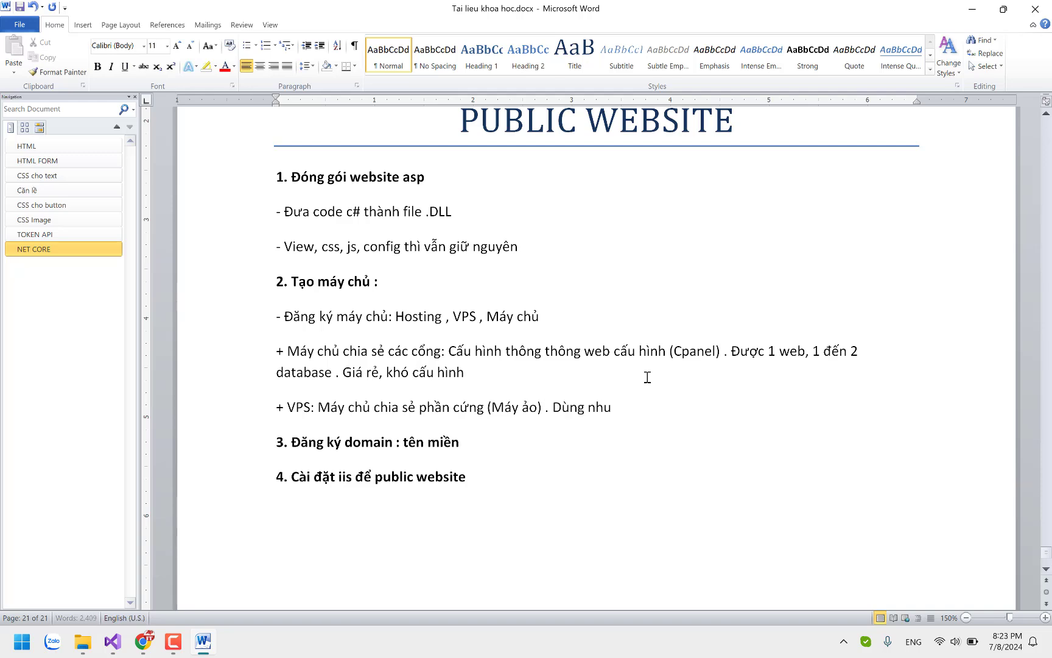
{"action": "type", "text": "w máy thật. Cấu hình"}
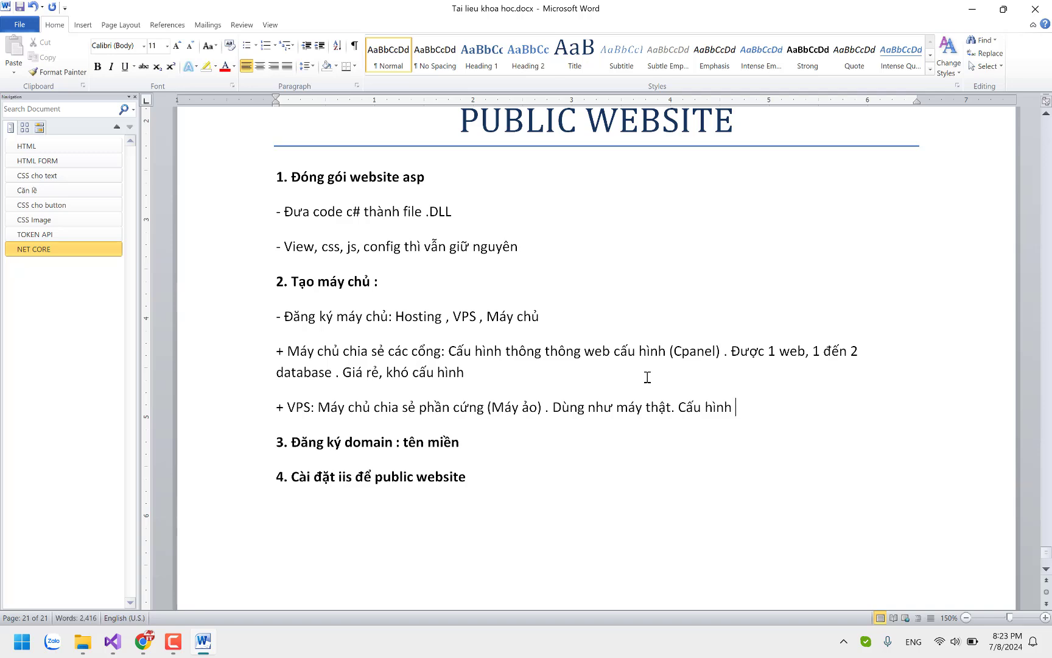
{"action": "type", "text": " trực tiếp trên we"}
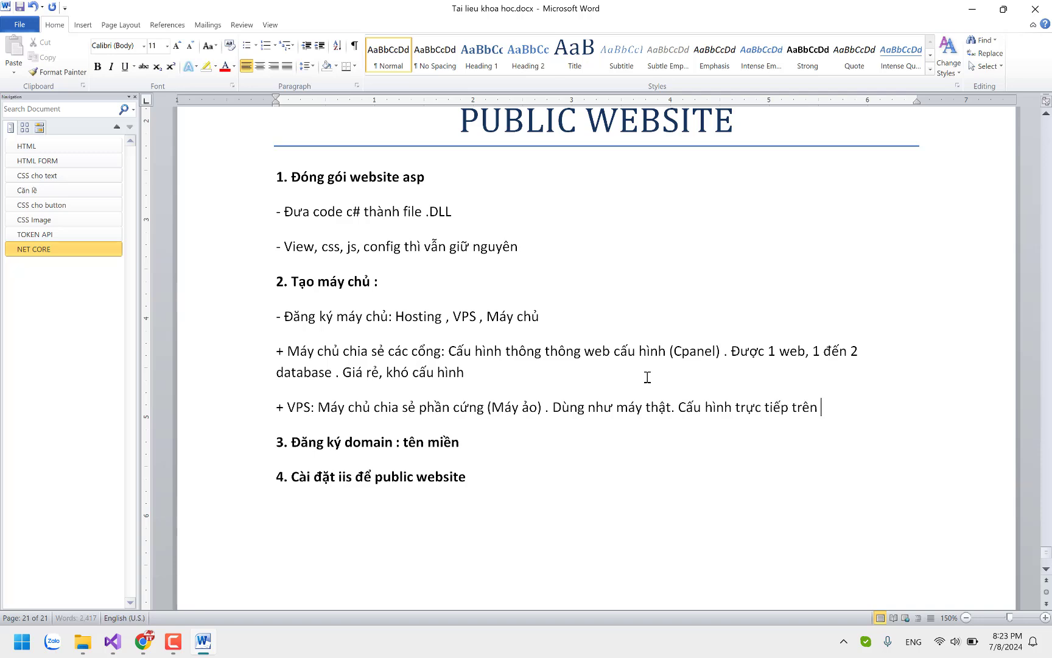
{"action": "key", "text": "BackSpace"}
{"action": "type", "text": "indow server"}
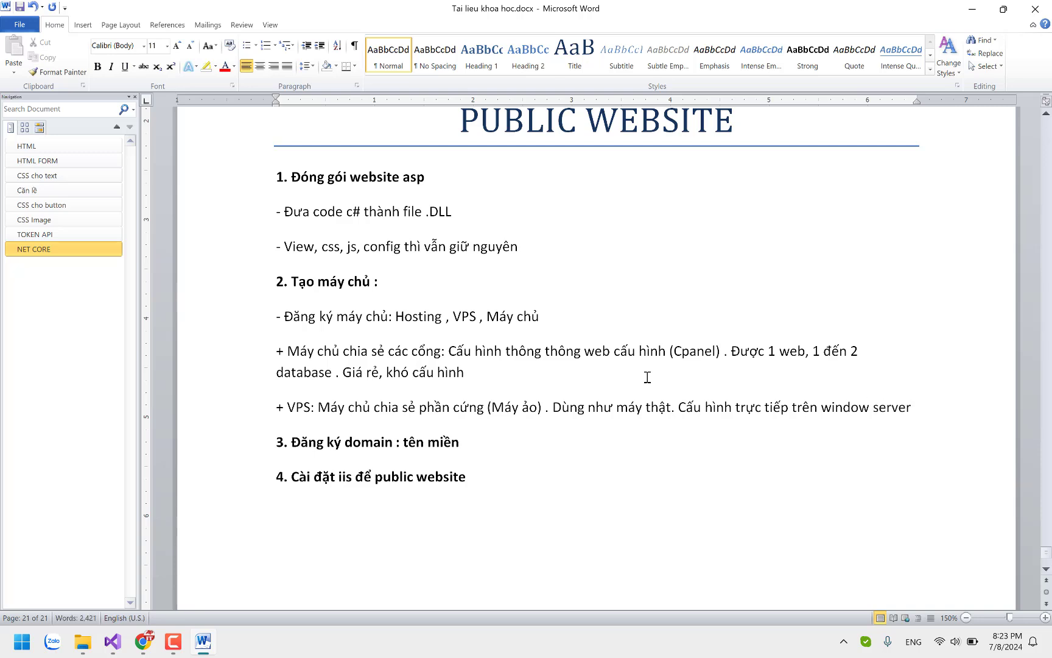
{"action": "type", "text": ". Giá"}
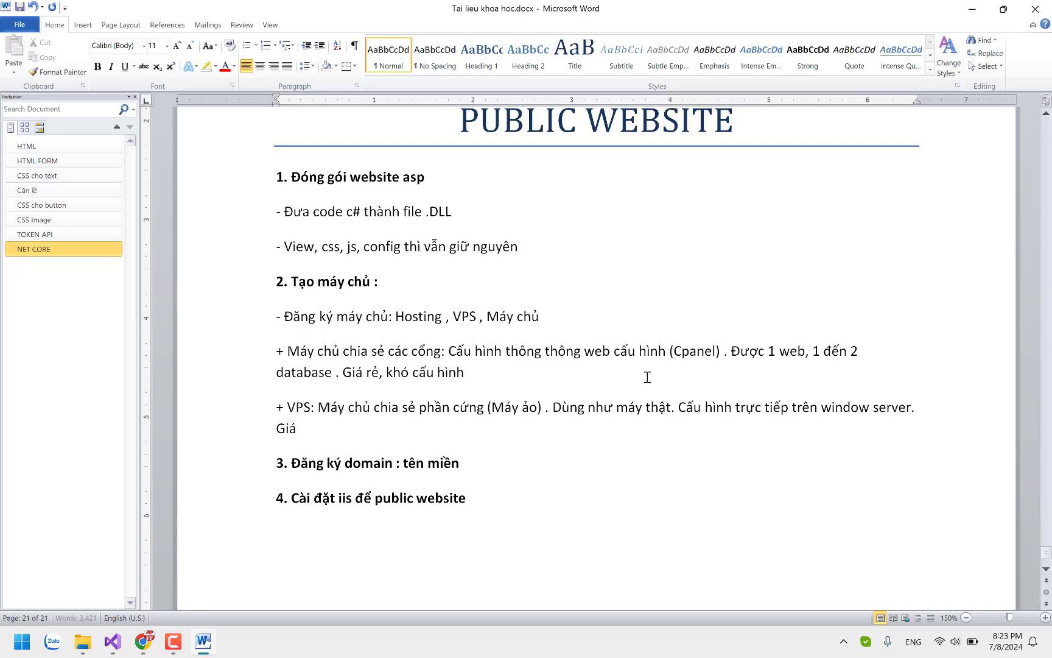
{"action": "type", "text": " khá cao"}
{"action": "key", "text": "Return"}
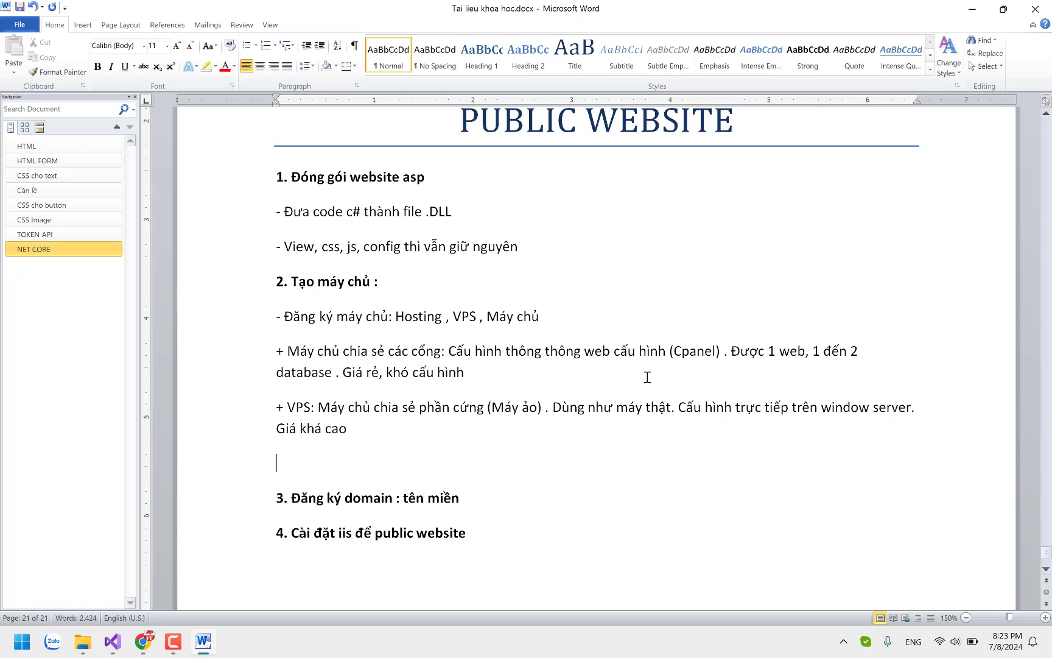
Add the '+ Máy chủ vật lý' bullet: real machine, configured on window server, 'giá cao'
{"action": "type", "text": "+ Máy chủ vật"}
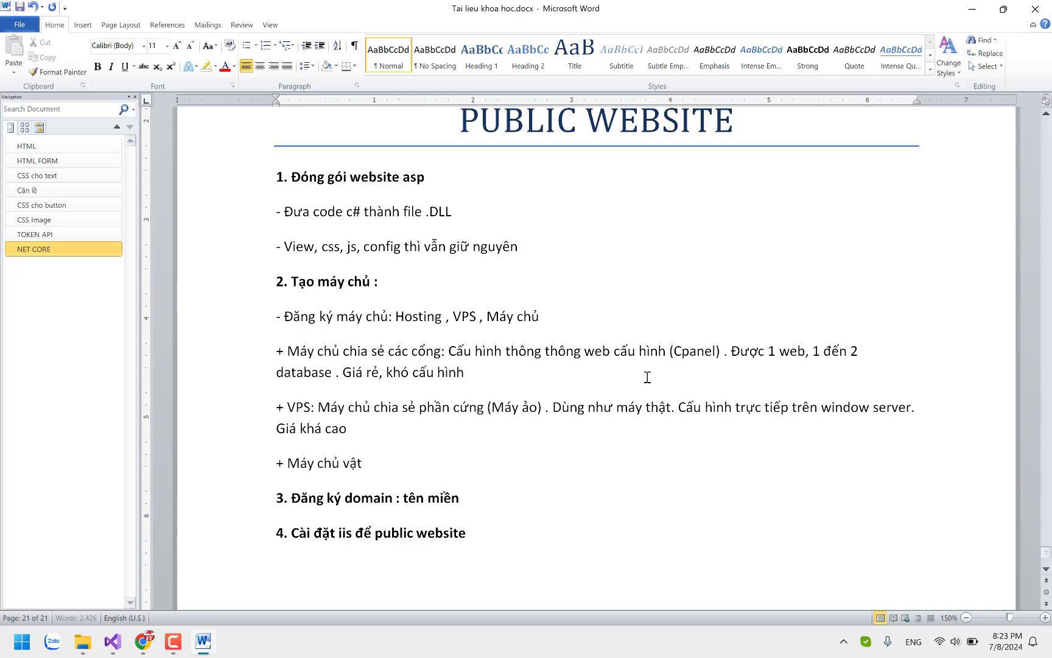
{"action": "type", "text": " lý: Là máy tha"}
{"action": "type", "text": ","}
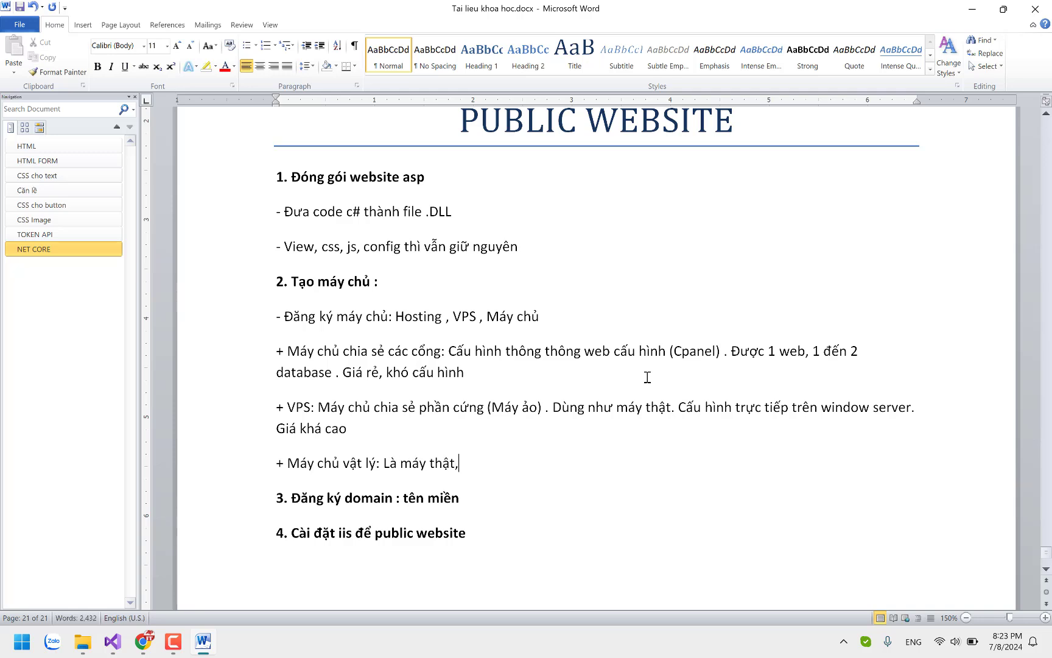
{"action": "left_click_drag", "start_coordinate": [932, 407], "coordinate": [678, 405]}
{"action": "key", "text": "ctrl+c"}
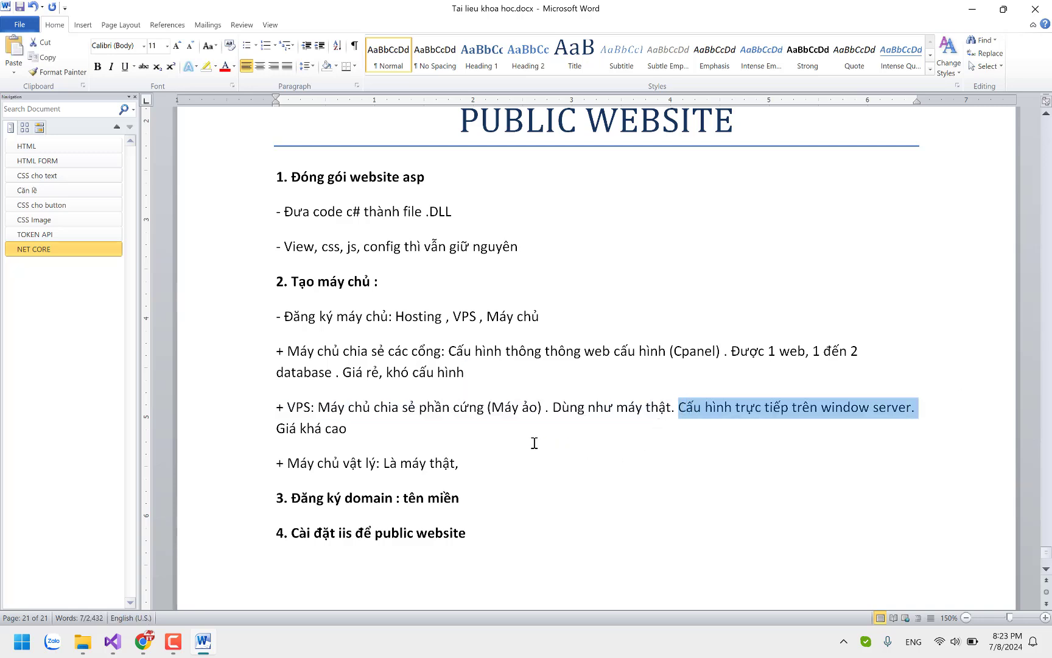
{"action": "left_click", "coordinate": [535, 443]}
{"action": "left_click", "coordinate": [550, 461]}
{"action": "key", "text": "ctrl+v"}
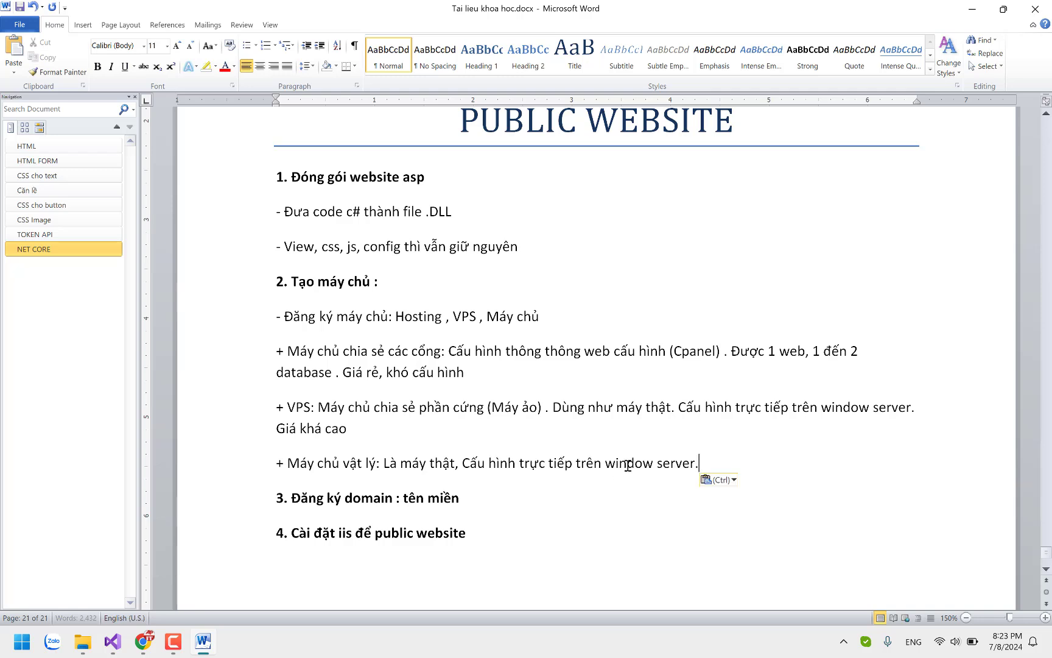
{"action": "key", "text": "BackSpace"}
{"action": "type", "text": ", giá cao"}
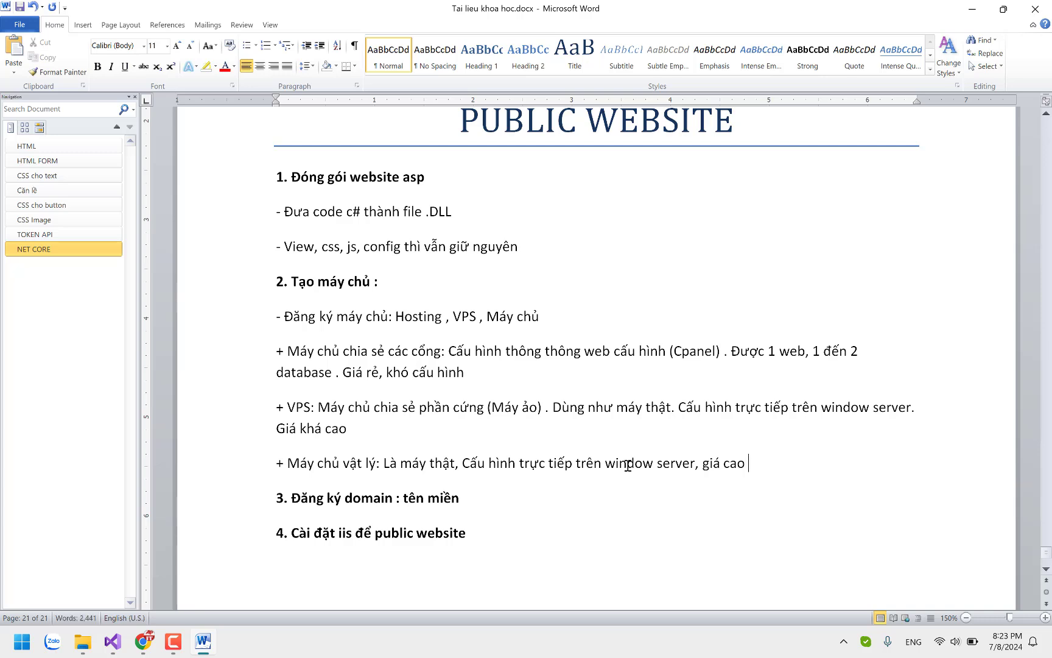
Append ', được hỗ trợ cấu hình, dễ nâng cấp' to the VPS line
{"action": "left_click", "coordinate": [385, 422]}
{"action": "double_click", "coordinate": [308, 408]}
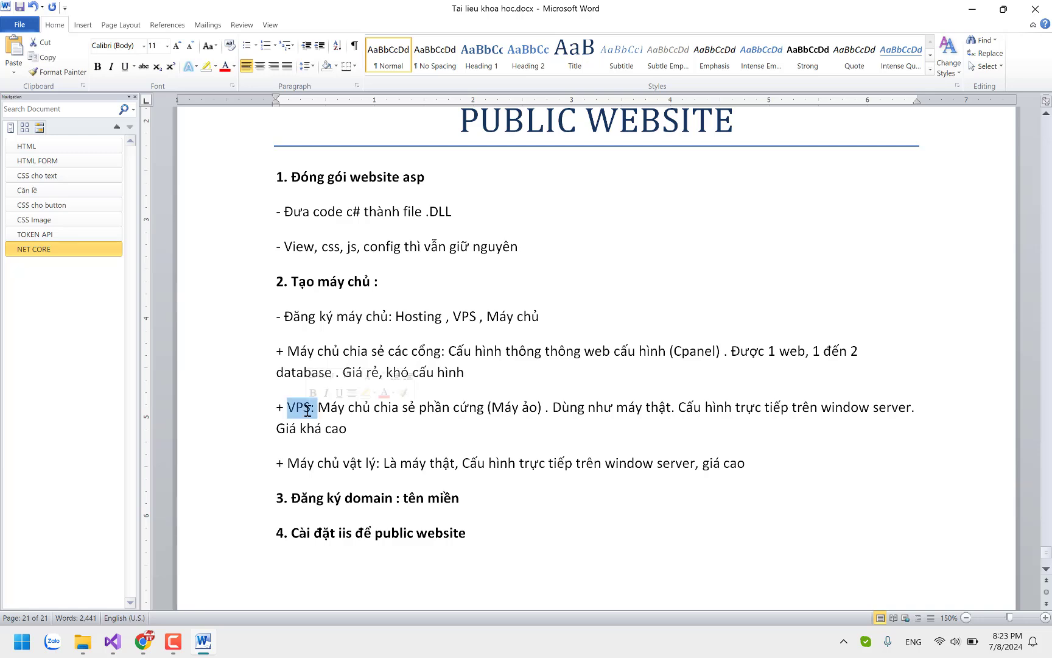
{"action": "left_click", "coordinate": [399, 414]}
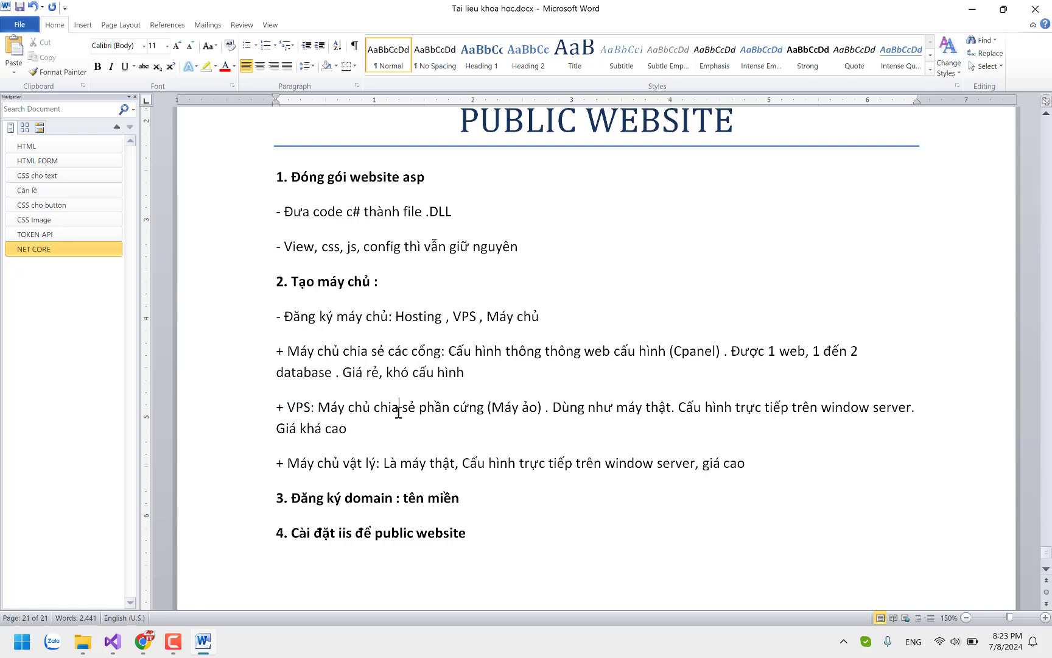
{"action": "type", "text": ", được"}
{"action": "type", "text": " hỗ trọ"}
{"action": "type", "text": " c"}
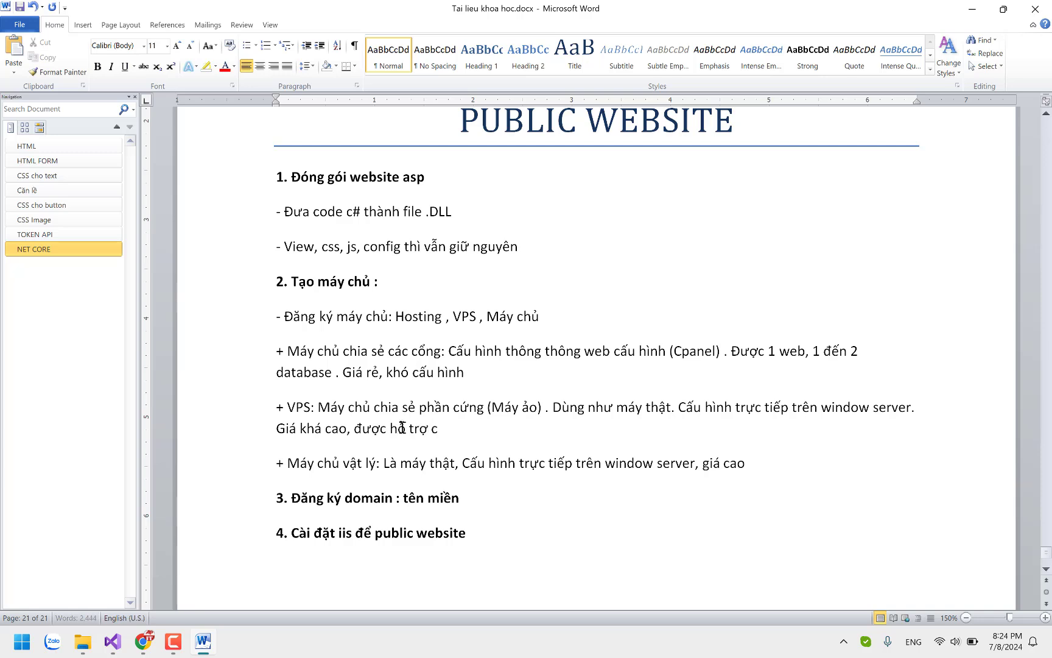
{"action": "type", "text": "ấu hinh, dễ nâng cấp"}
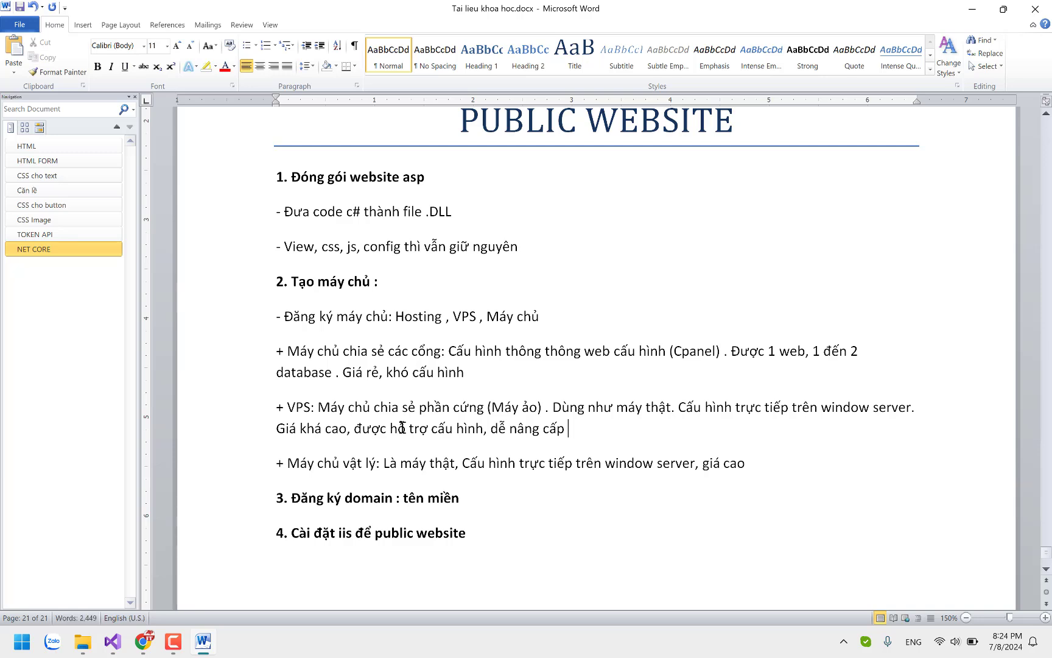
Switch to the maximized browser and go to nhanhoa.com
{"action": "key", "text": "alt+Tab"}
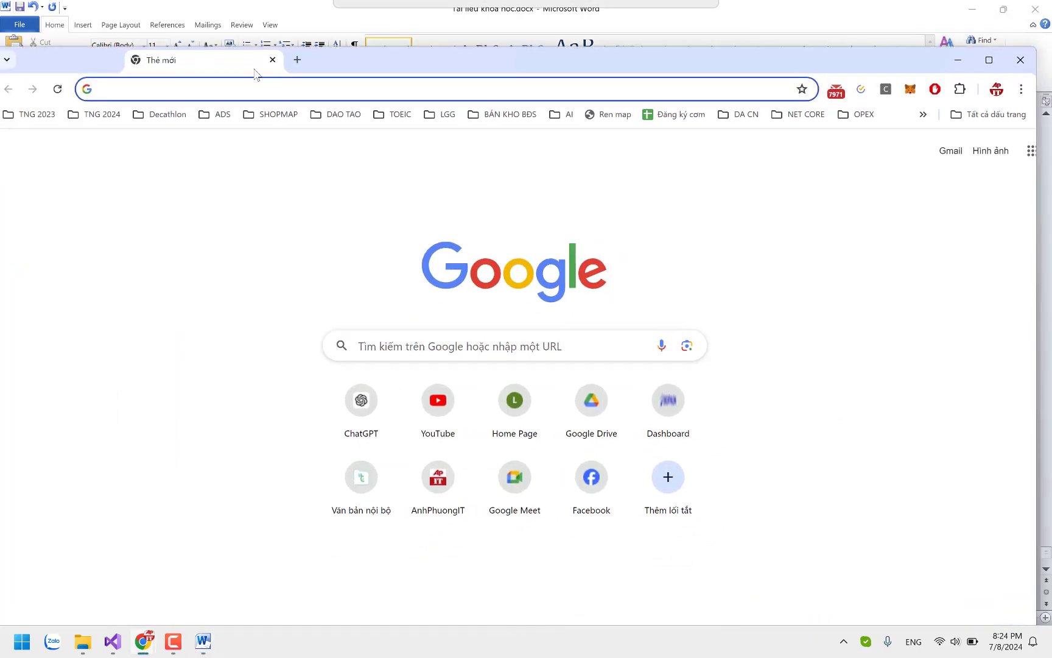
{"action": "double_click", "coordinate": [358, 68]}
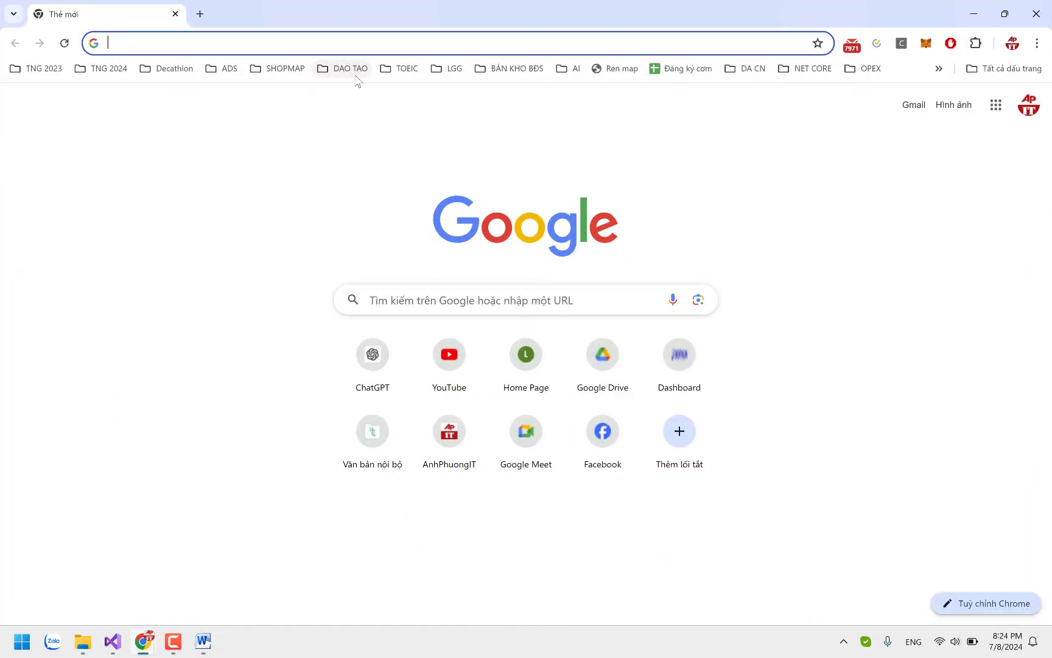
{"action": "type", "text": "nhan"}
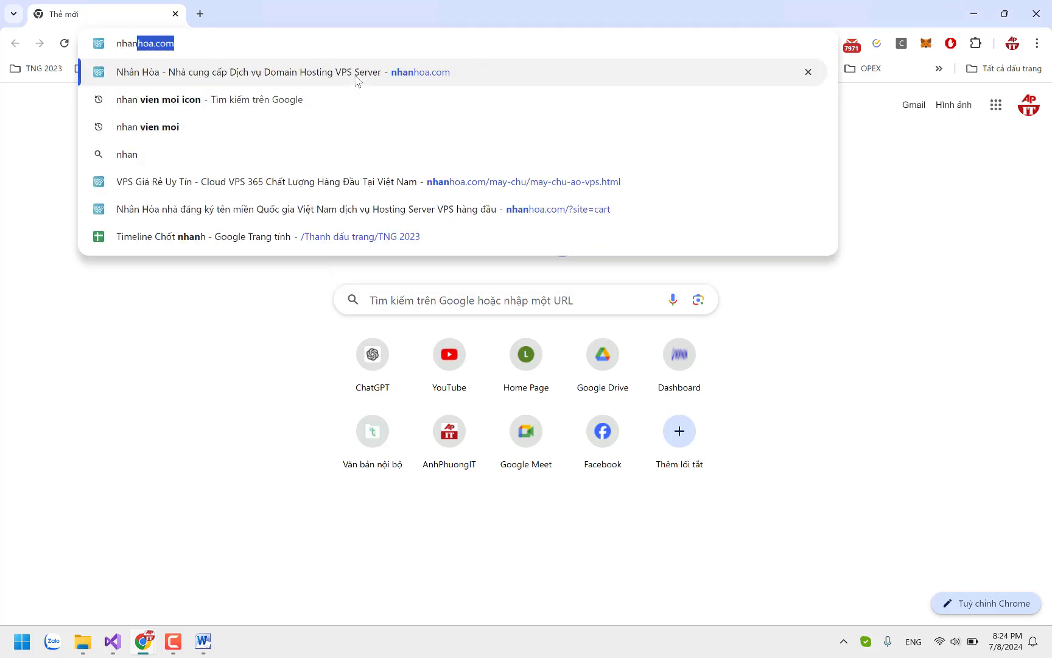
{"action": "key", "text": "Return"}
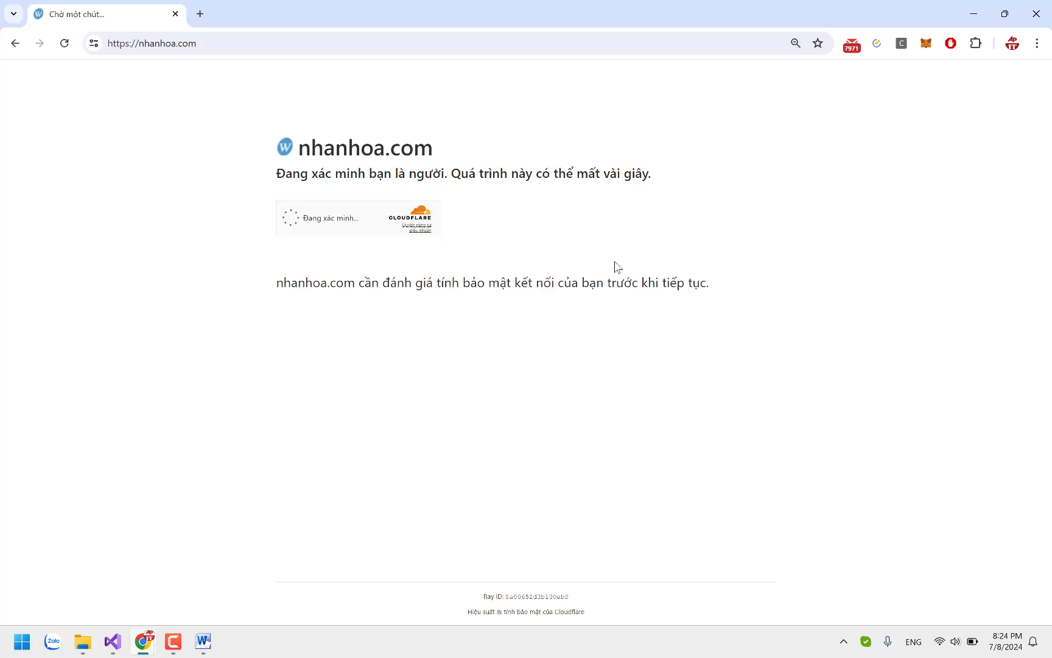
Pass the verification check, dismiss the promo popup, and open Quản lý dịch vụ
{"action": "left_click", "coordinate": [294, 218]}
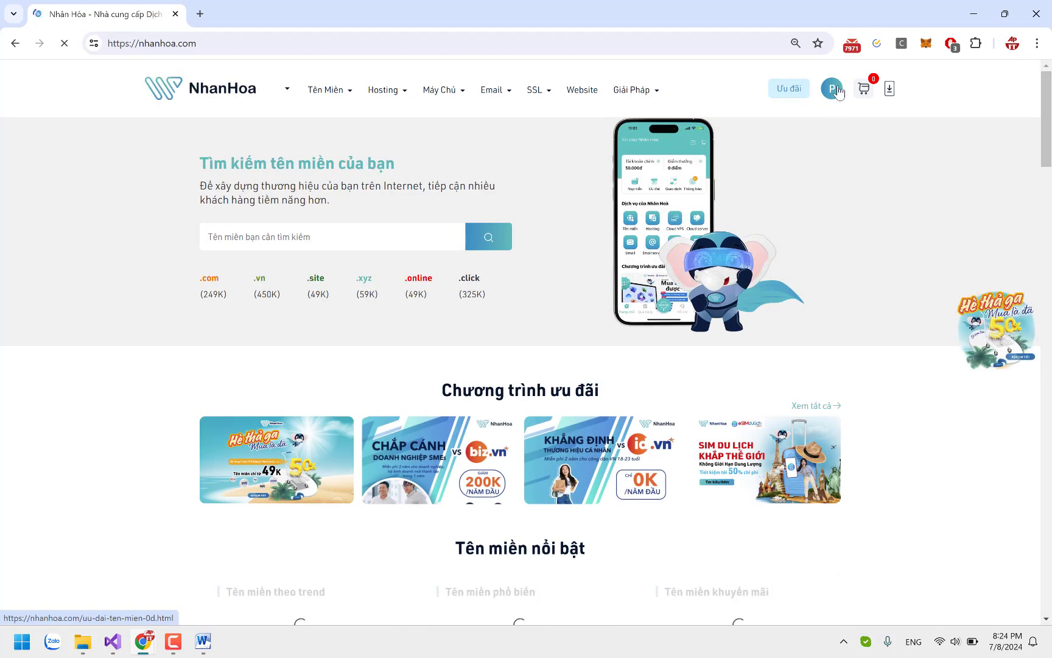
{"action": "mouse_move", "coordinate": [838, 87]}
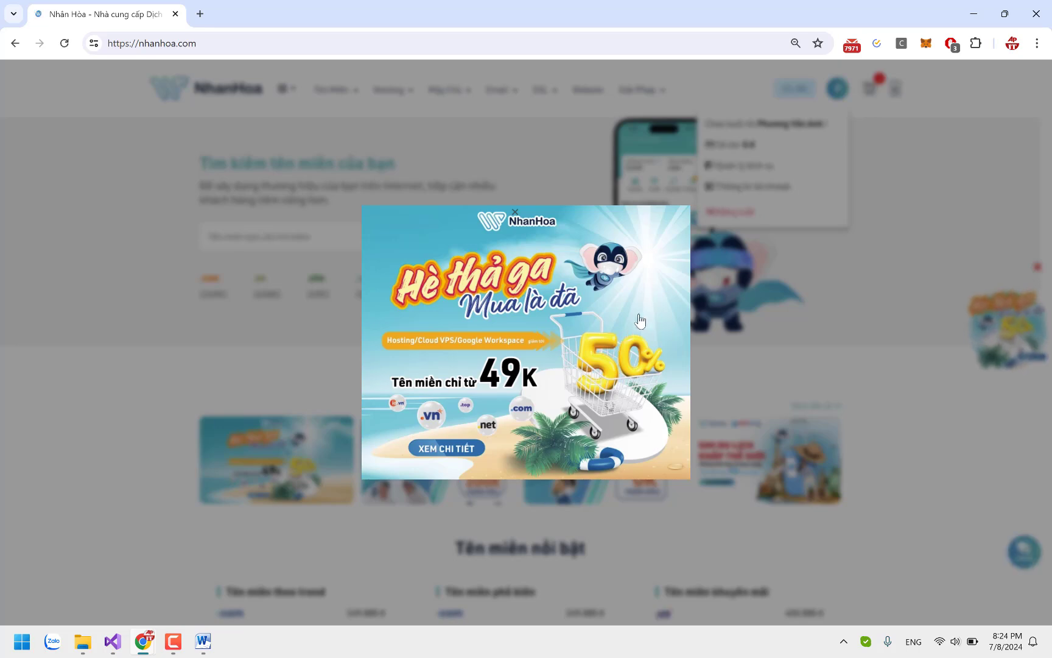
{"action": "left_click", "coordinate": [741, 290]}
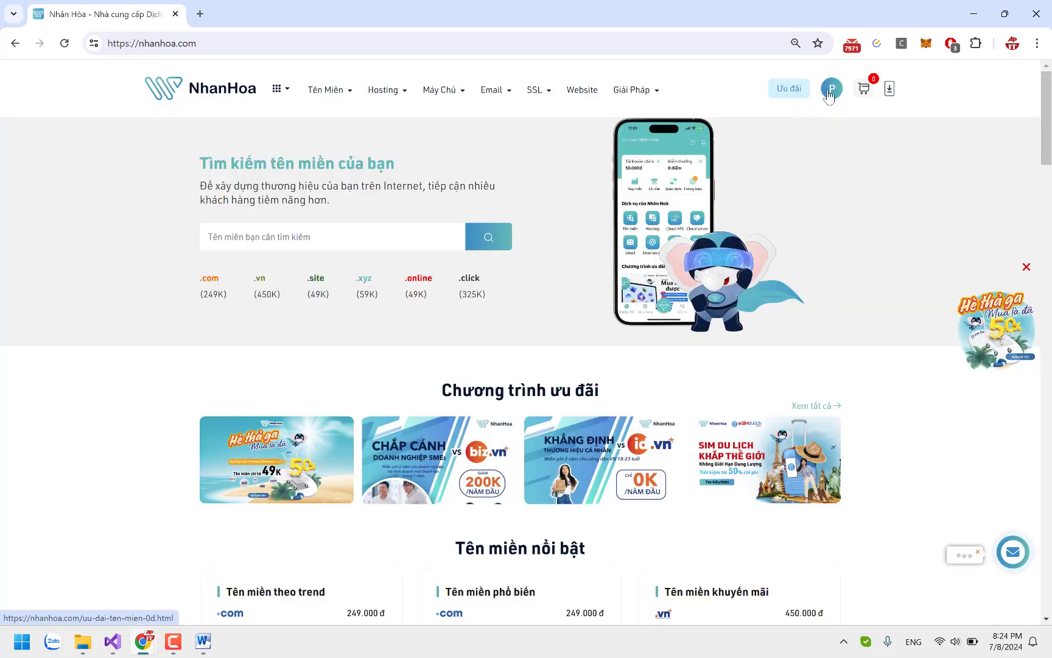
{"action": "mouse_move", "coordinate": [832, 89]}
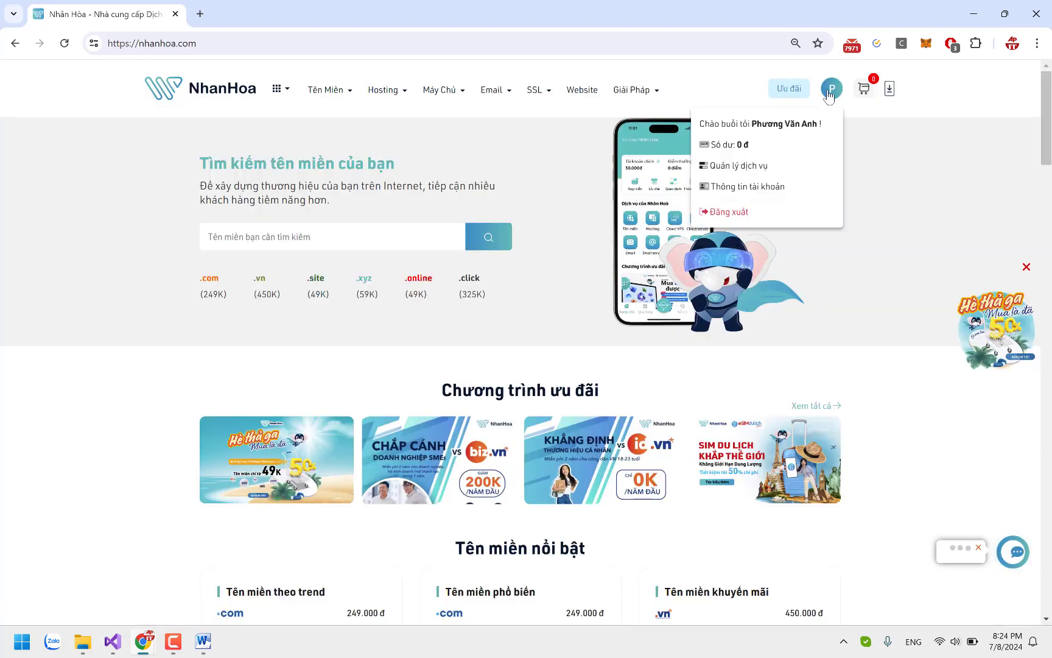
{"action": "left_click", "coordinate": [757, 175]}
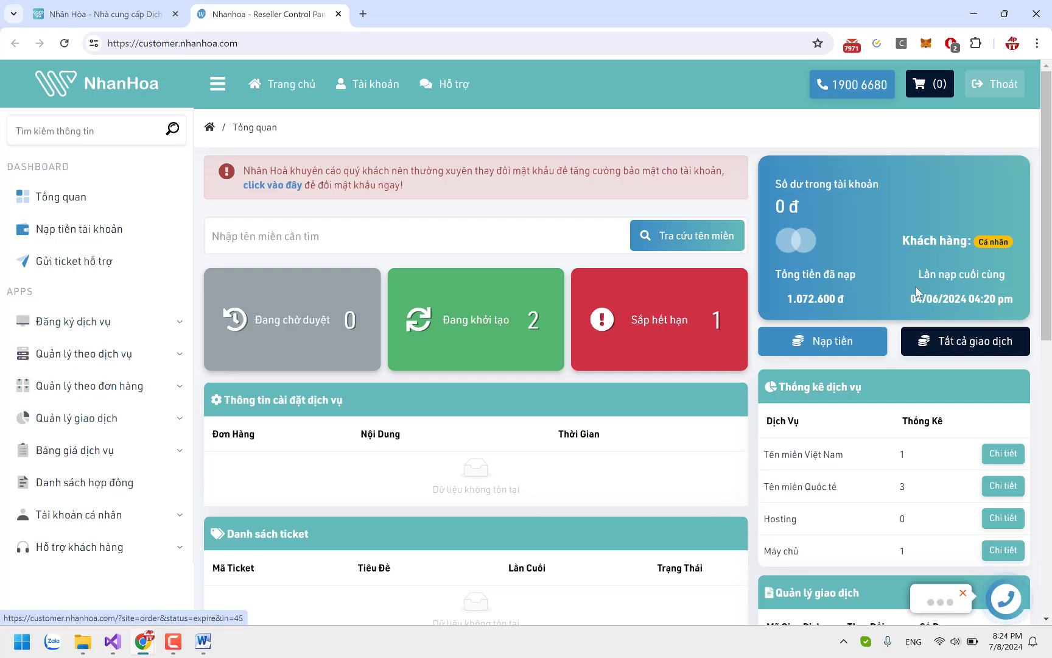
Show the Máy chủ ảo (VPS) list with the SSD CLOUD VPS E plan, then open a new tab
{"action": "left_click", "coordinate": [108, 324]}
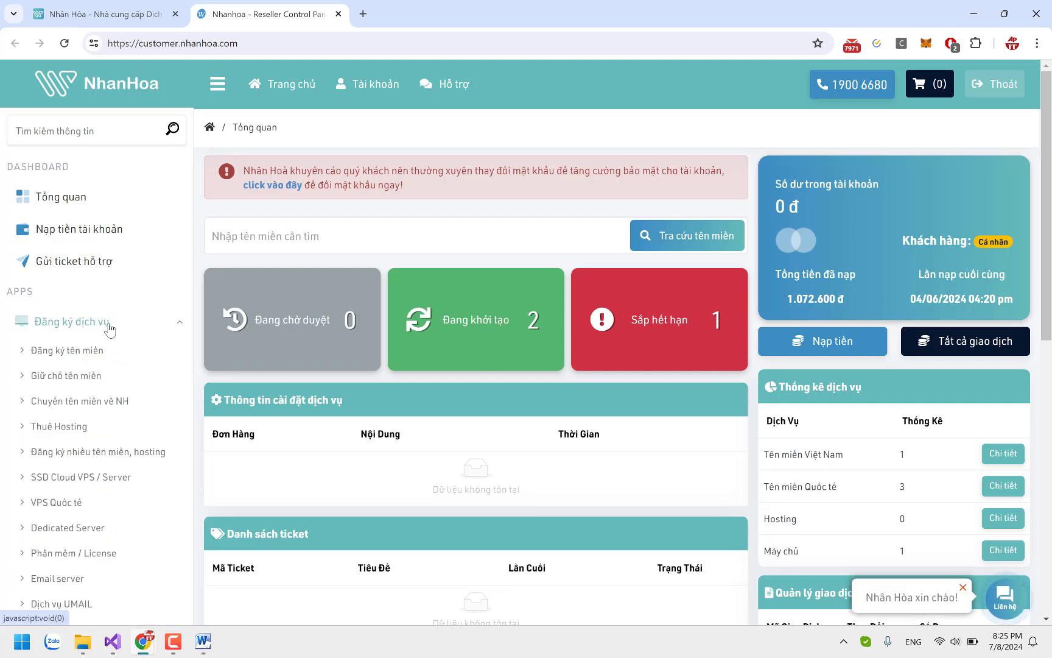
{"action": "left_click", "coordinate": [109, 329]}
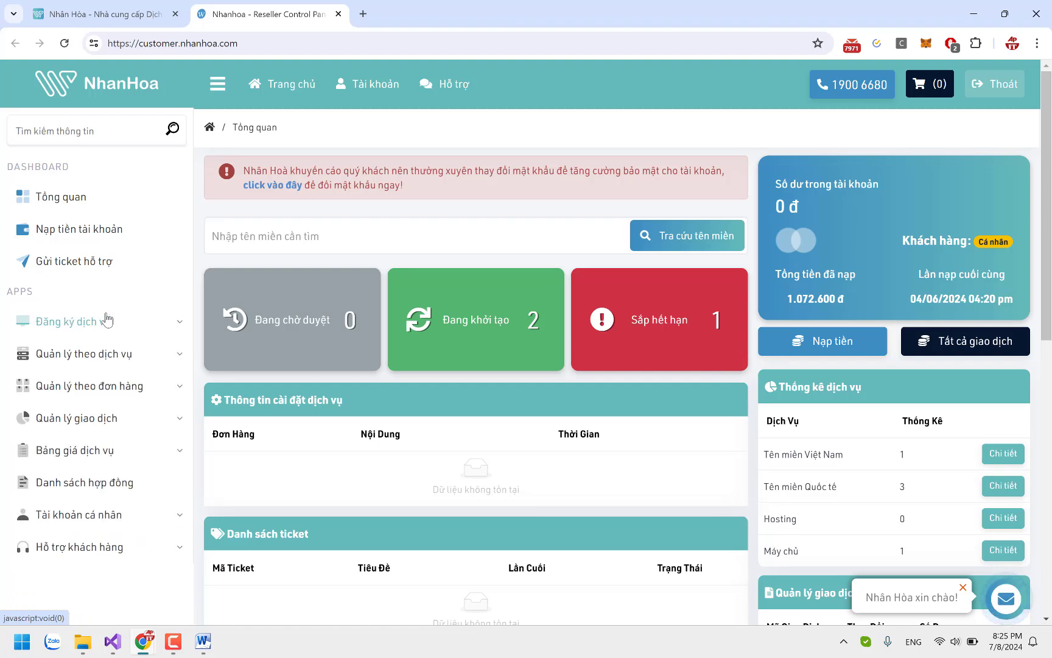
{"action": "scroll", "coordinate": [401, 402], "scroll_direction": "down", "scroll_amount": 9}
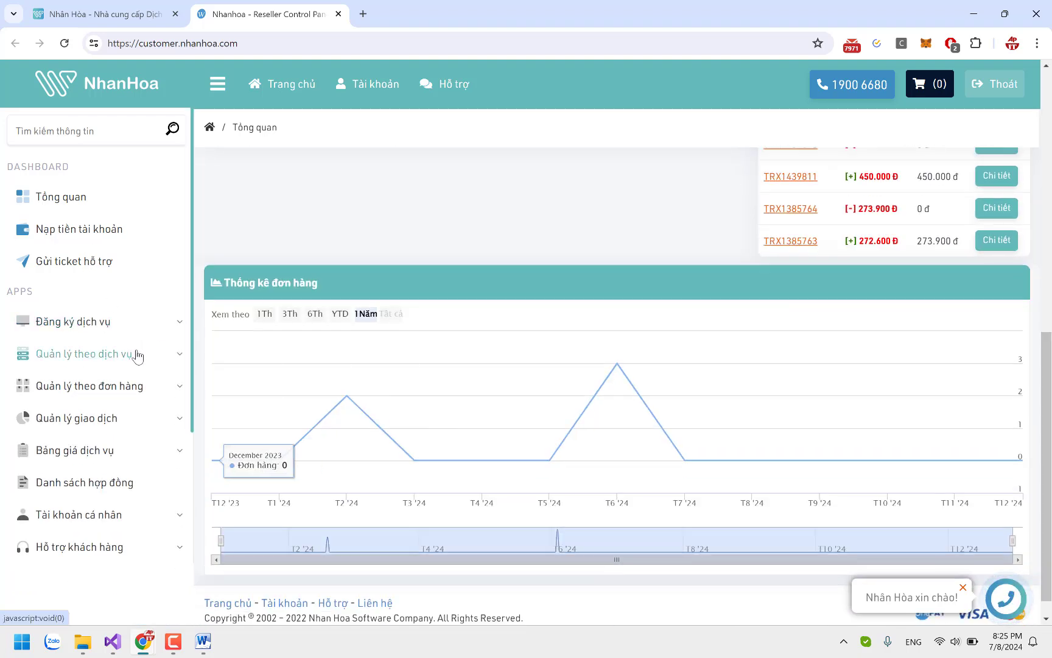
{"action": "left_click", "coordinate": [136, 359]}
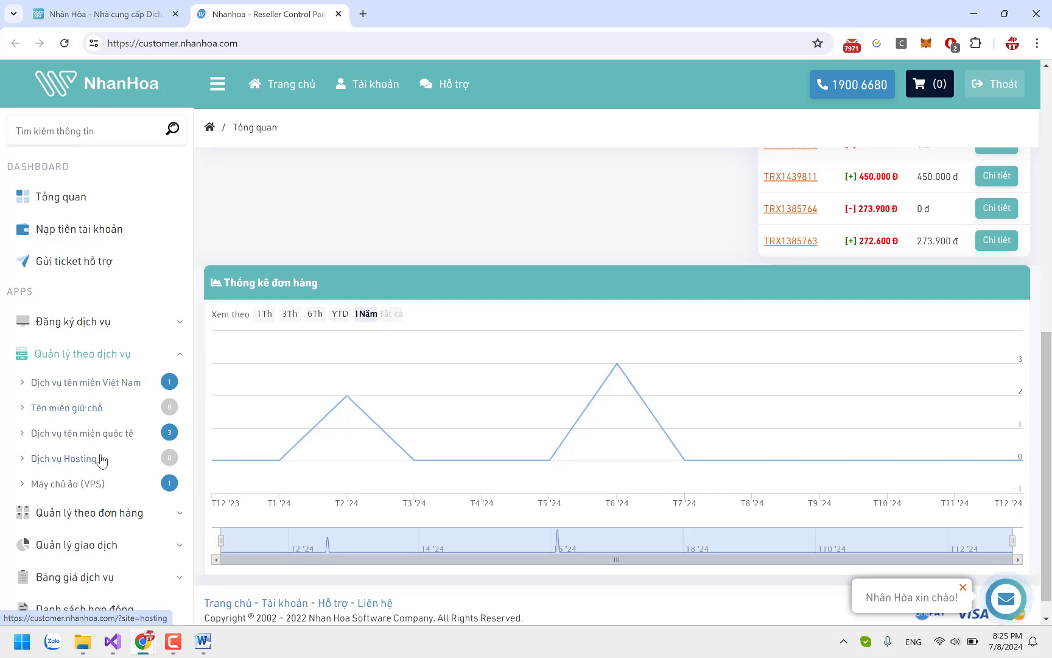
{"action": "left_click", "coordinate": [83, 485]}
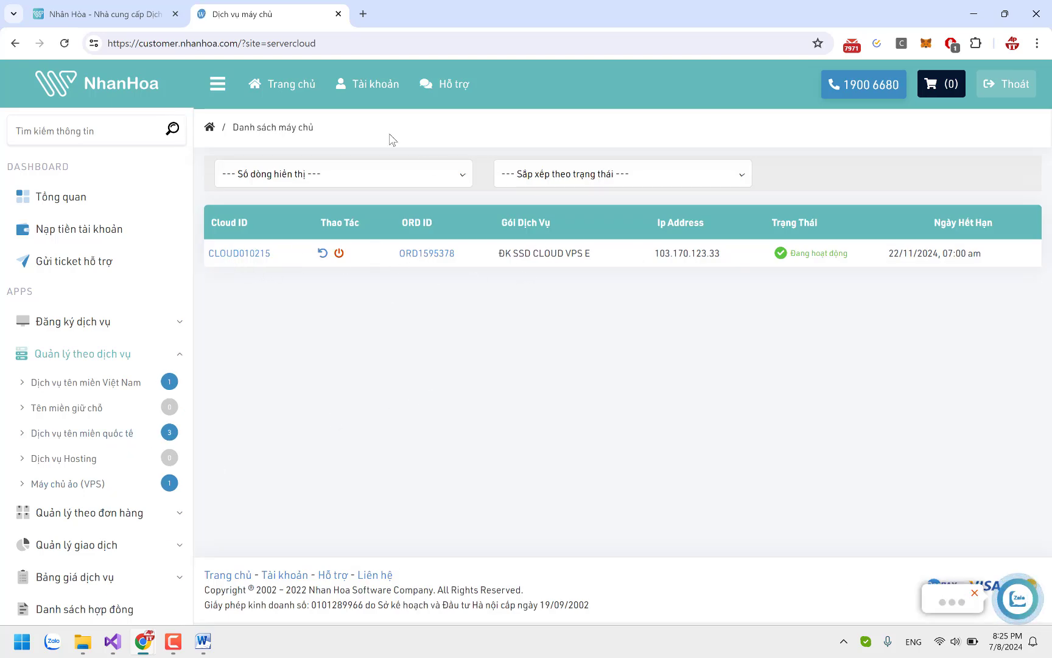
{"action": "left_click", "coordinate": [360, 10]}
Open nhanhoa.com's Cloud VPS price list showing plans A 86.000, B 180.000, C 339.000 đ/Tháng
{"action": "type", "text": "anh"}
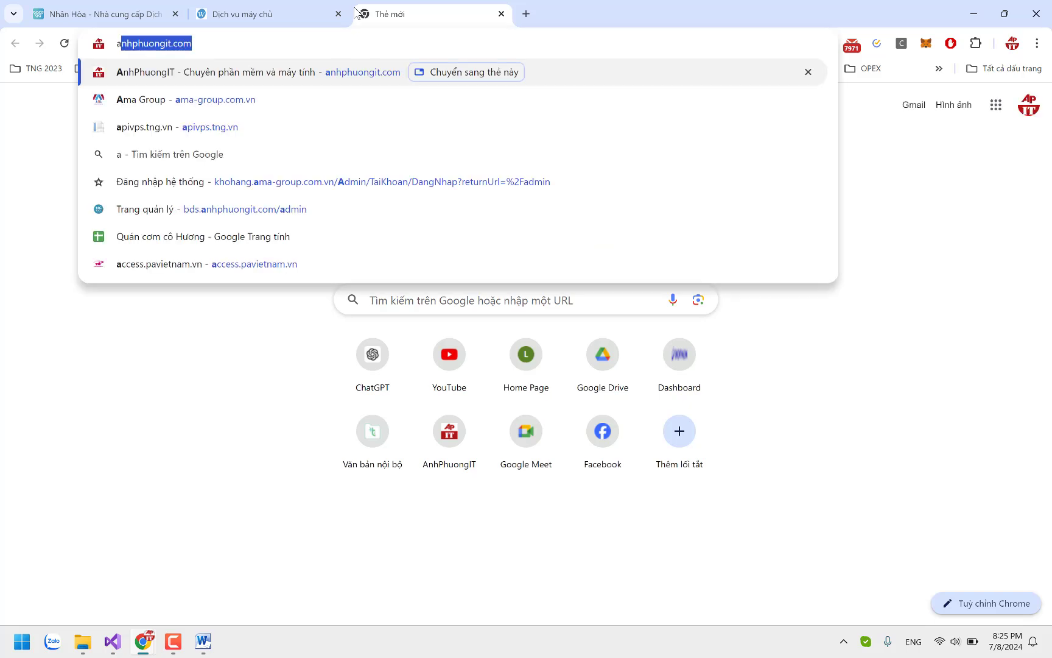
{"action": "key", "text": "BackSpace"}
{"action": "key", "text": "BackSpace"}
{"action": "key", "text": "BackSpace"}
{"action": "key", "text": "BackSpace"}
{"action": "type", "text": "nhan"}
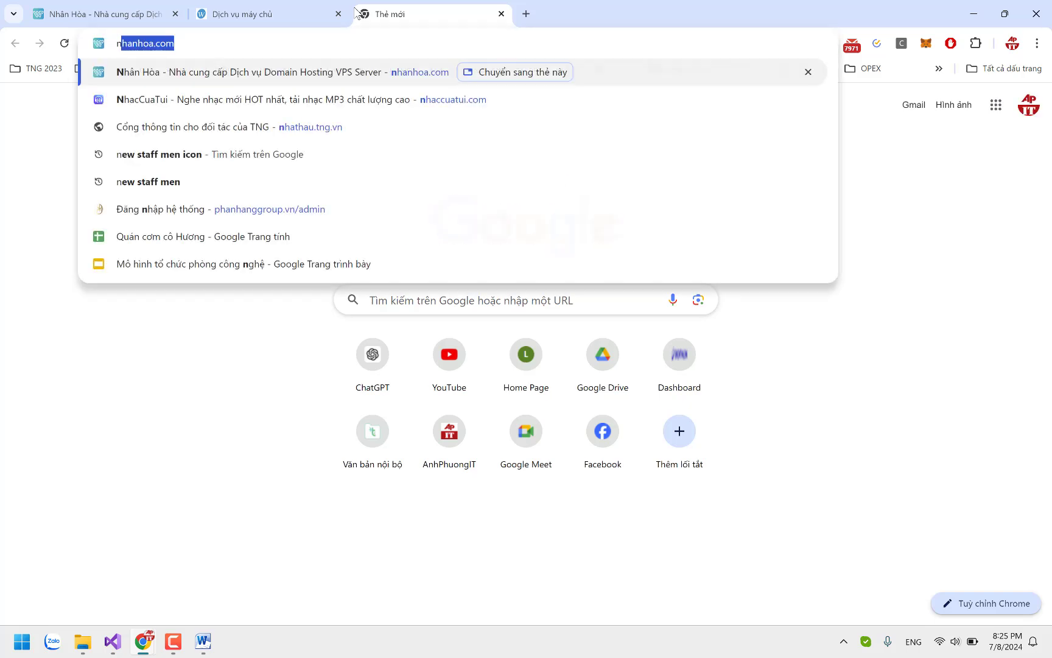
{"action": "key", "text": "Return"}
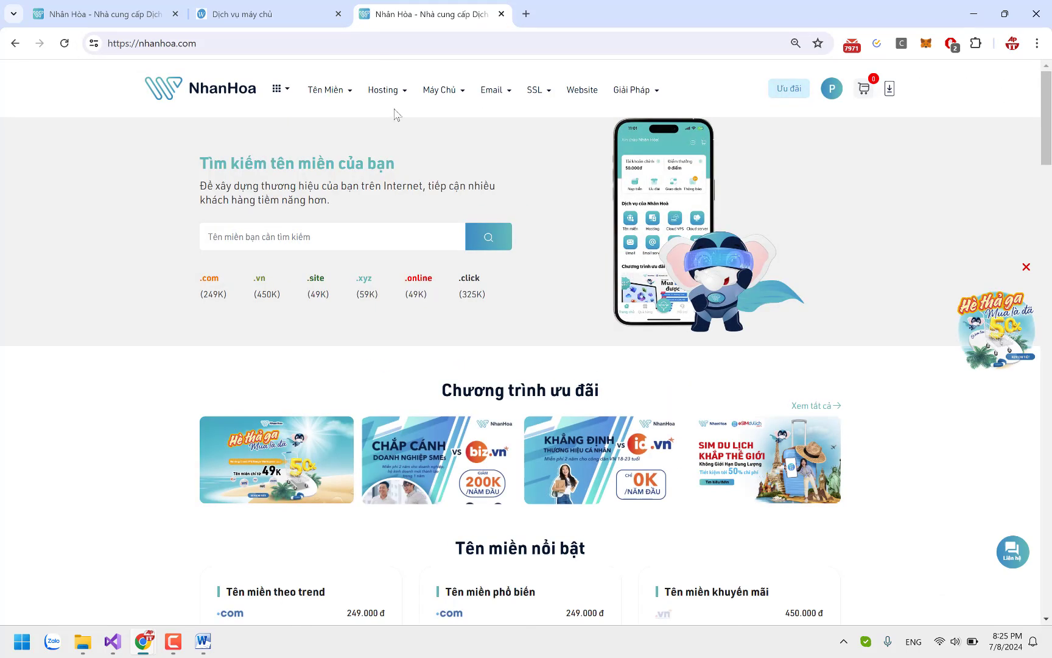
{"action": "key", "text": "ctrl+plus"}
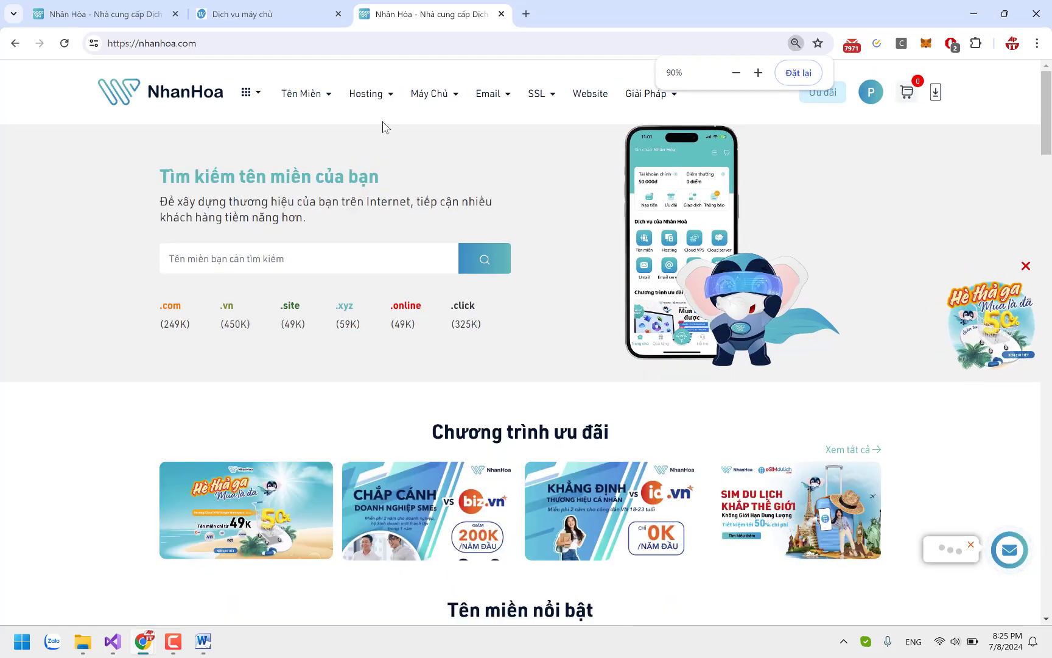
{"action": "mouse_move", "coordinate": [433, 94]}
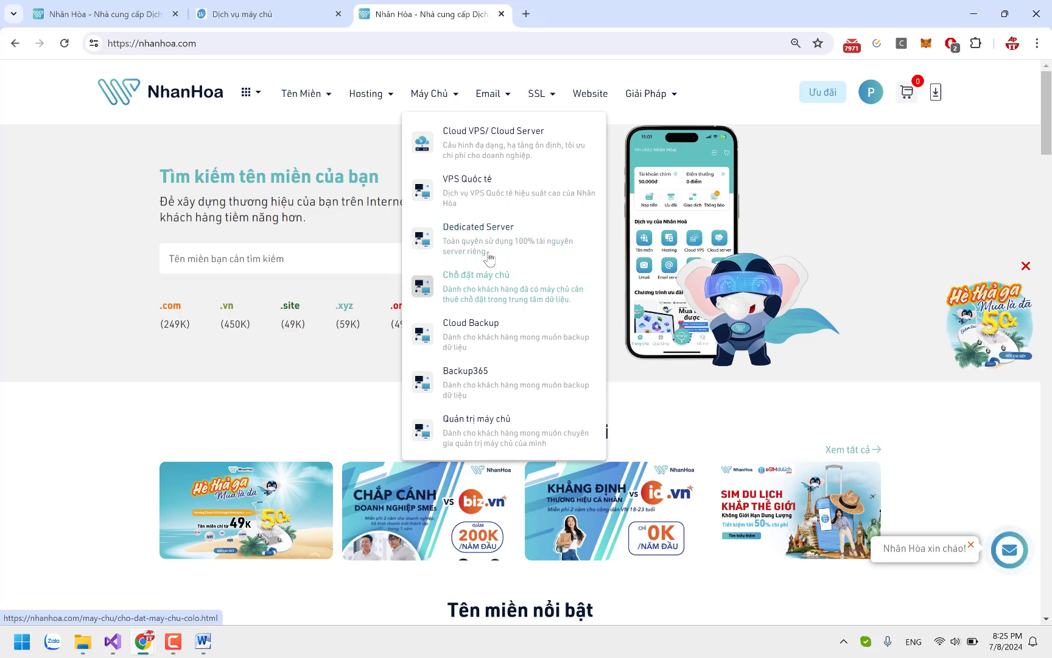
{"action": "left_click", "coordinate": [452, 134]}
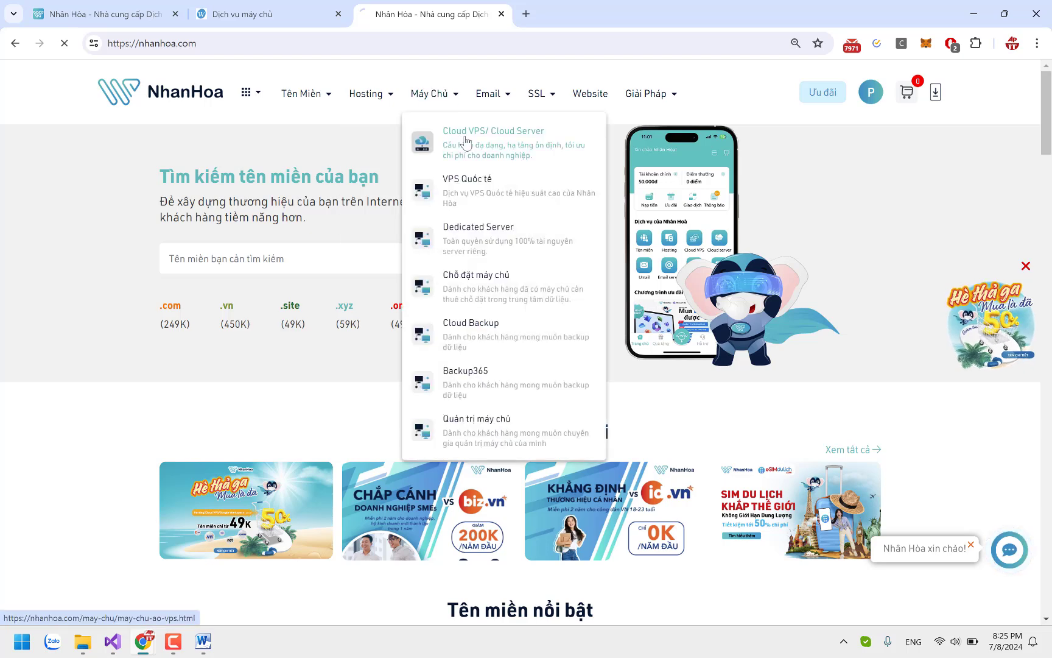
{"action": "scroll", "coordinate": [486, 393], "scroll_direction": "down", "scroll_amount": 4}
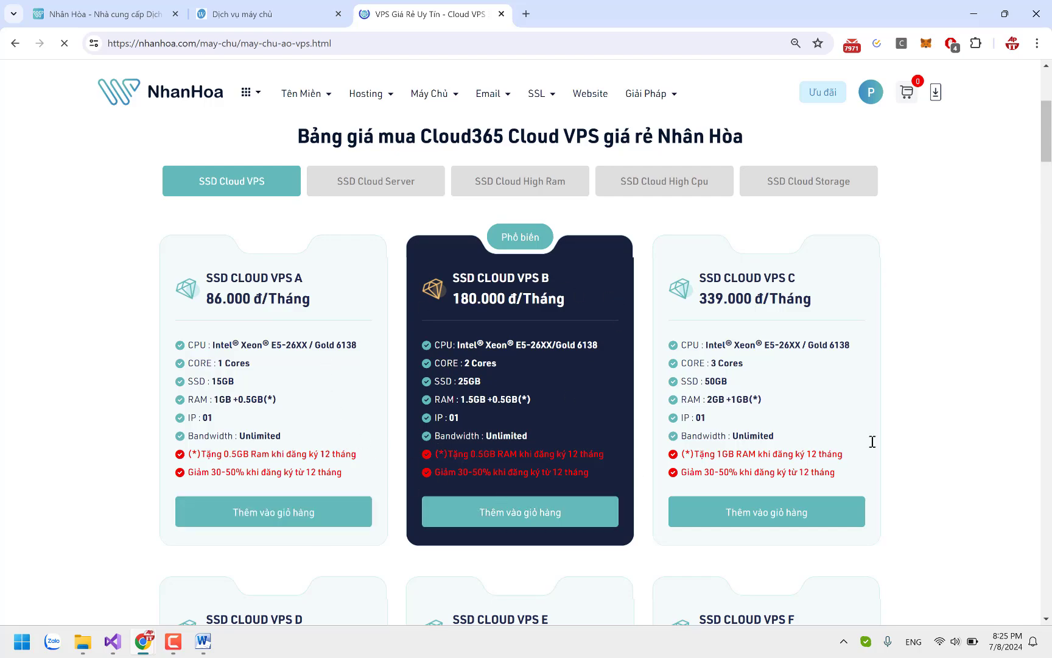
{"action": "scroll", "coordinate": [743, 423], "scroll_direction": "down", "scroll_amount": 8}
{"action": "scroll", "coordinate": [458, 381], "scroll_direction": "up", "scroll_amount": 4}
{"action": "scroll", "coordinate": [566, 388], "scroll_direction": "up", "scroll_amount": 4}
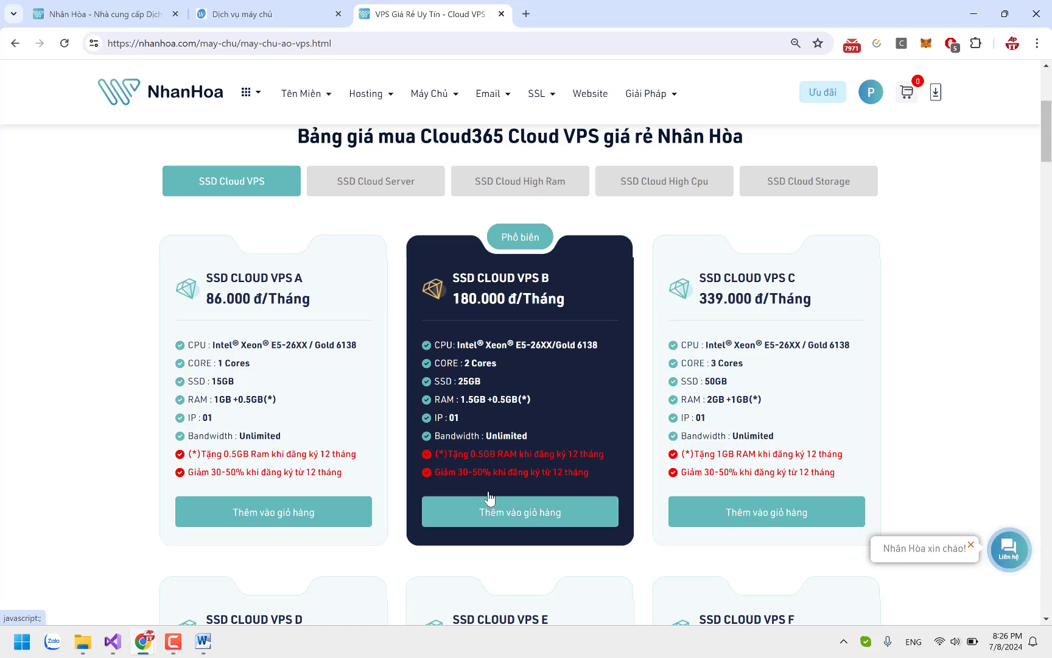
{"action": "left_click_drag", "start_coordinate": [451, 457], "coordinate": [591, 470]}
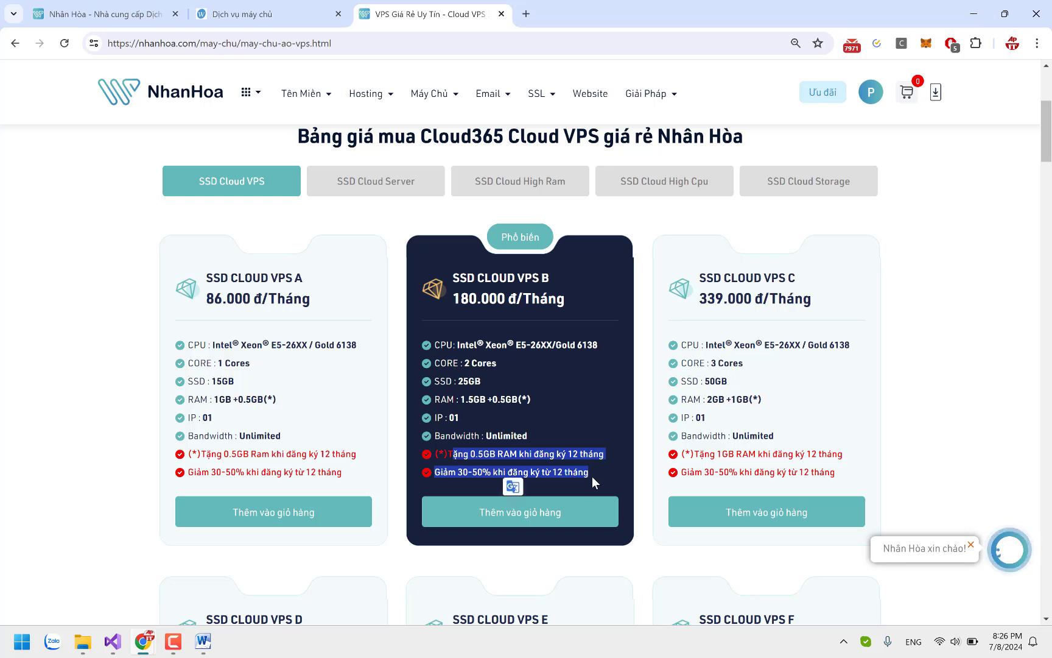
{"action": "left_click", "coordinate": [592, 475]}
{"action": "left_click_drag", "start_coordinate": [433, 472], "coordinate": [589, 472]}
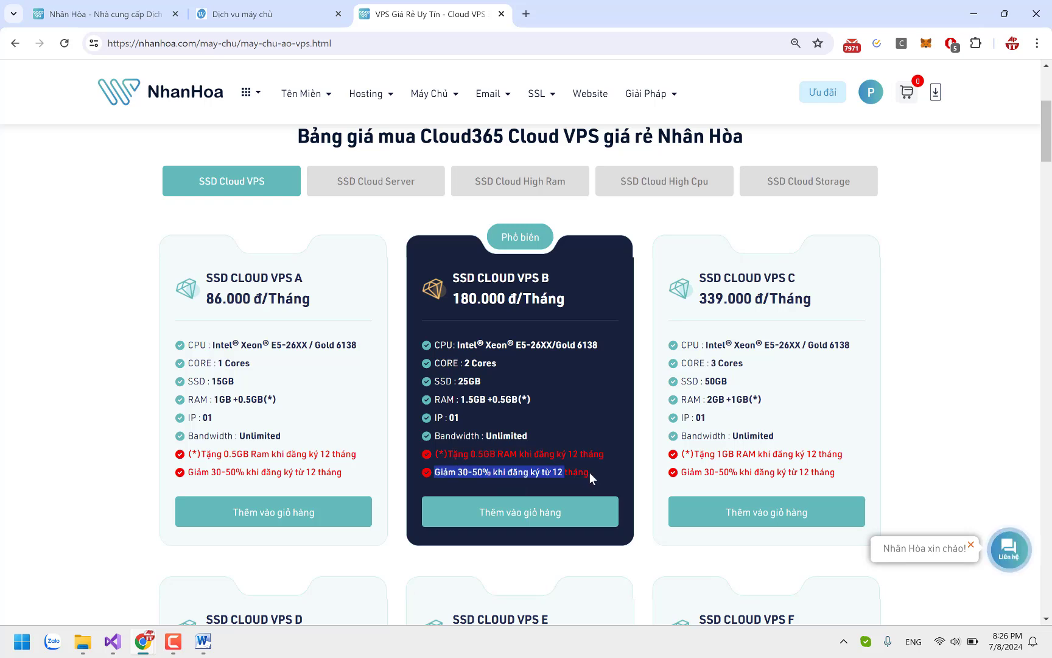
{"action": "left_click", "coordinate": [115, 426]}
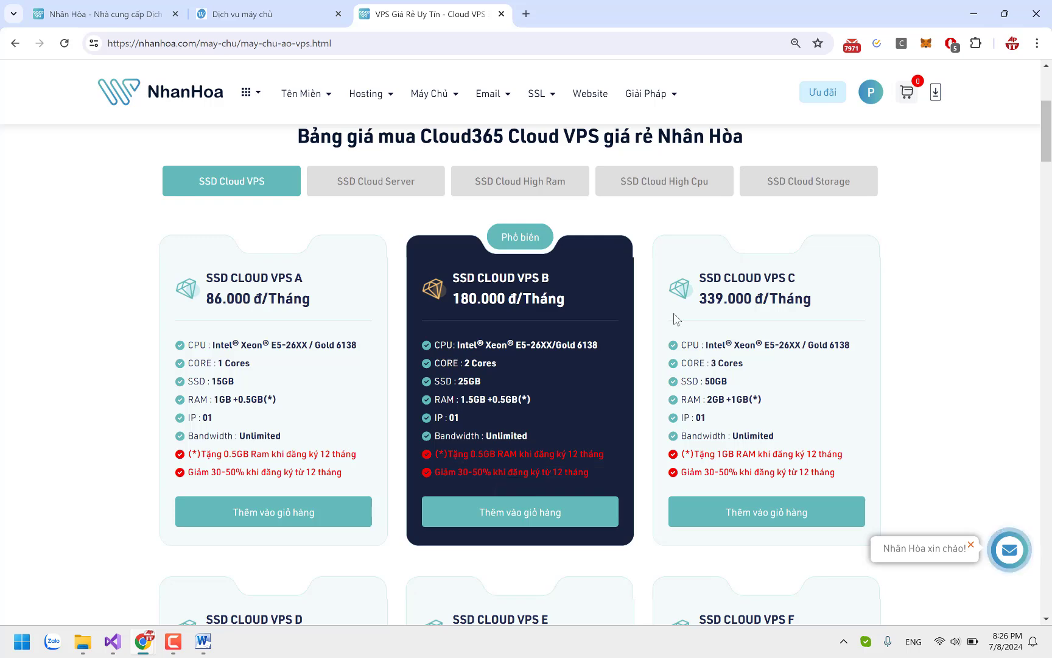
View the SSD Cloud Server price table, highlighting the Server B monthly price
{"action": "scroll", "coordinate": [859, 286], "scroll_direction": "up", "scroll_amount": 5}
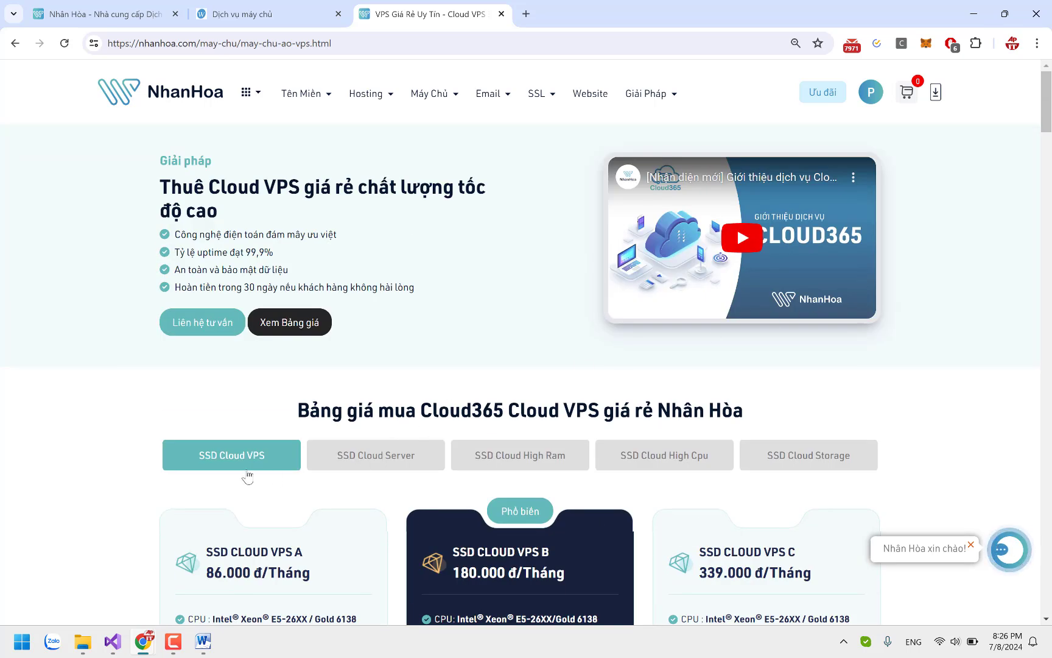
{"action": "left_click", "coordinate": [388, 463]}
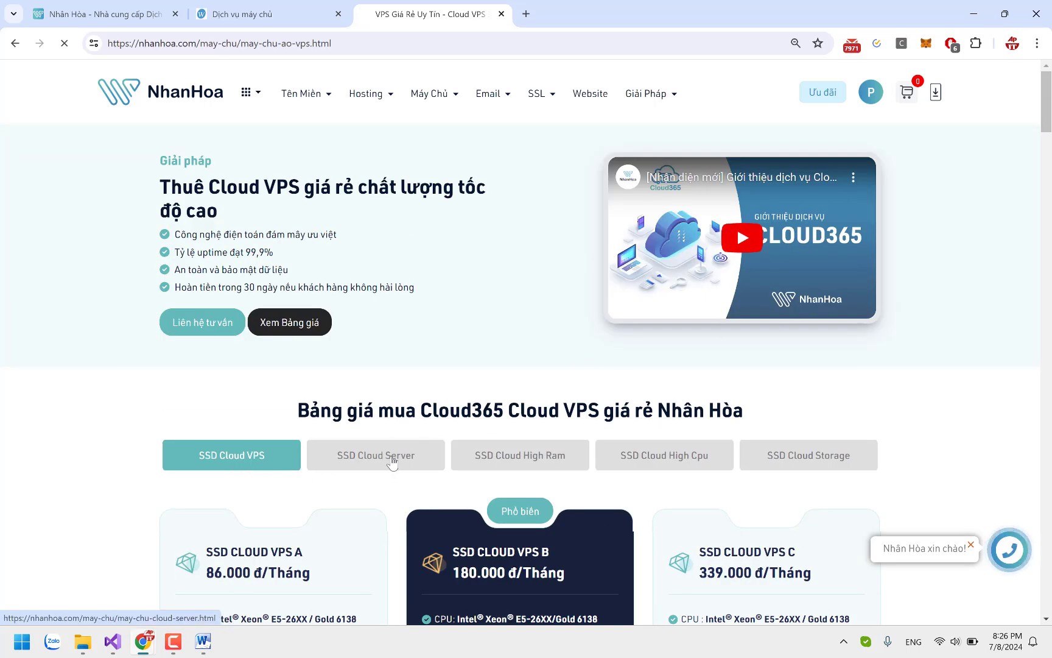
{"action": "scroll", "coordinate": [393, 426], "scroll_direction": "down", "scroll_amount": 5}
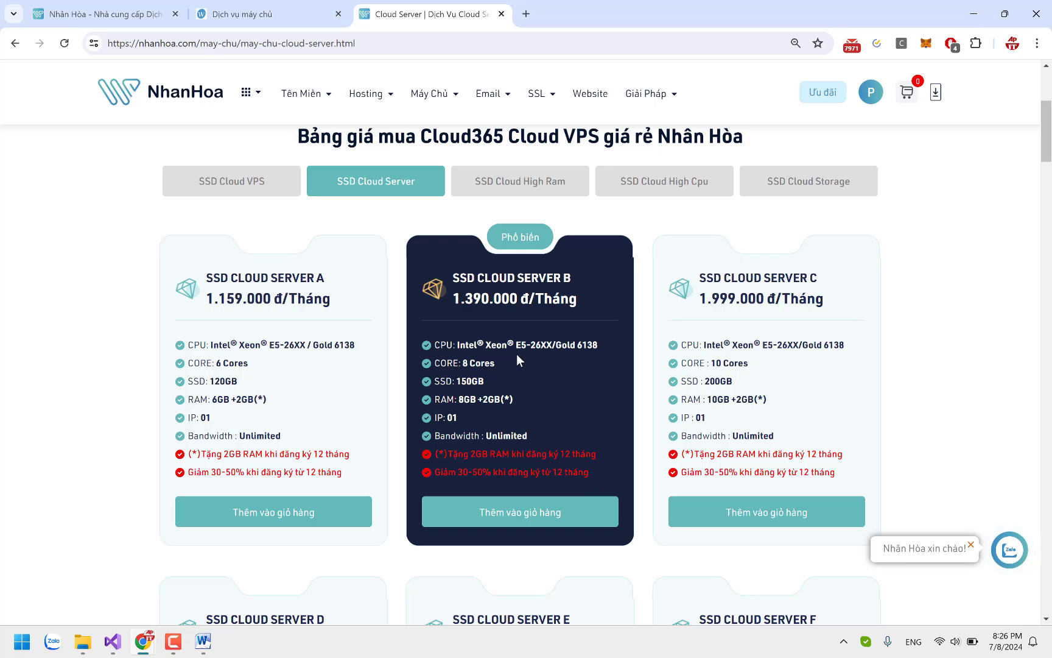
{"action": "left_click_drag", "start_coordinate": [452, 302], "coordinate": [597, 301]}
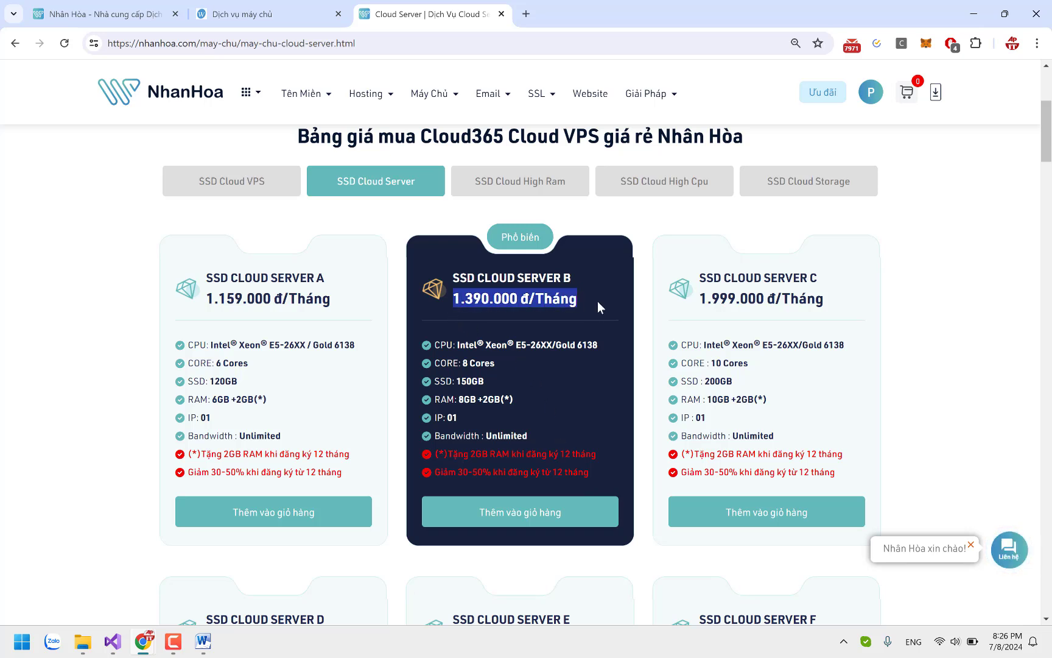
{"action": "left_click", "coordinate": [750, 237]}
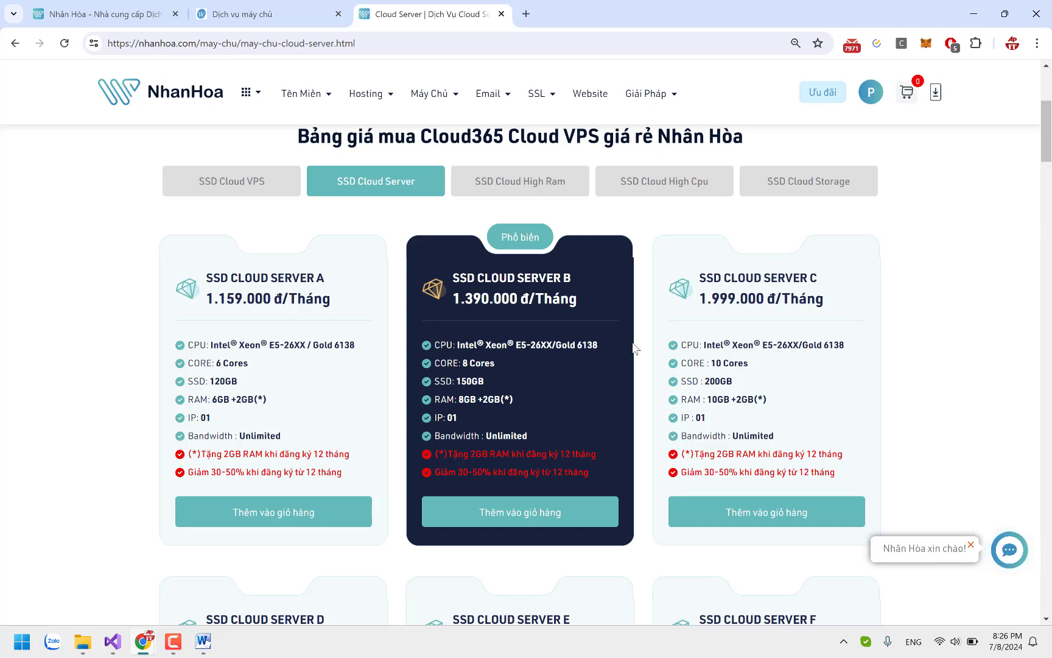
{"action": "scroll", "coordinate": [636, 349], "scroll_direction": "up", "scroll_amount": 5}
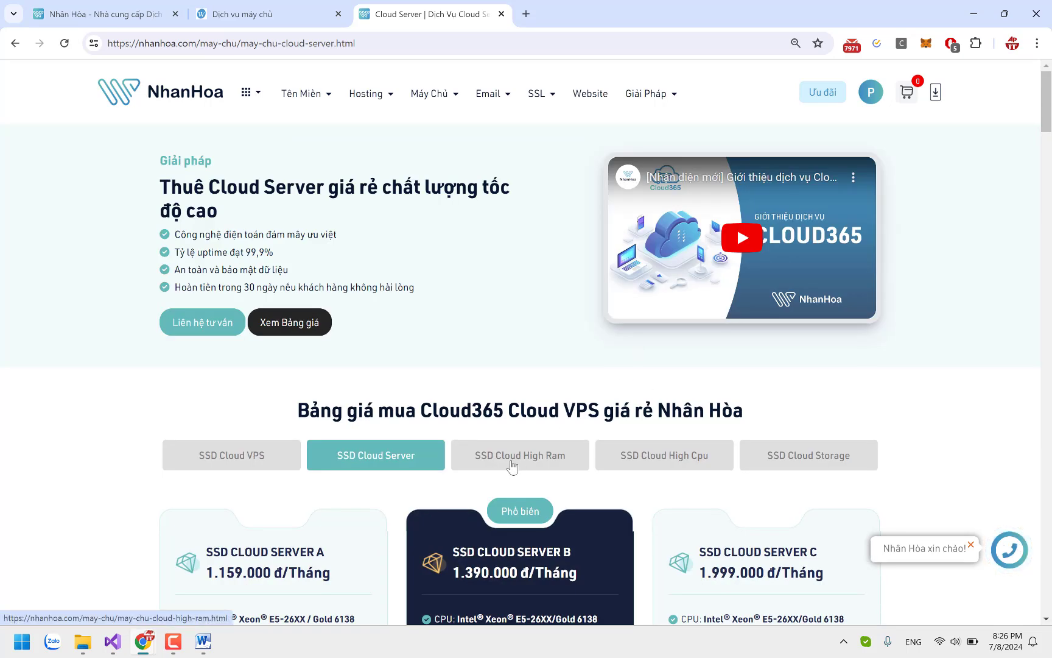
Check the High Ram, High Cpu and SSD Cloud Storage plans, ending on Storage prices
{"action": "left_click", "coordinate": [518, 463]}
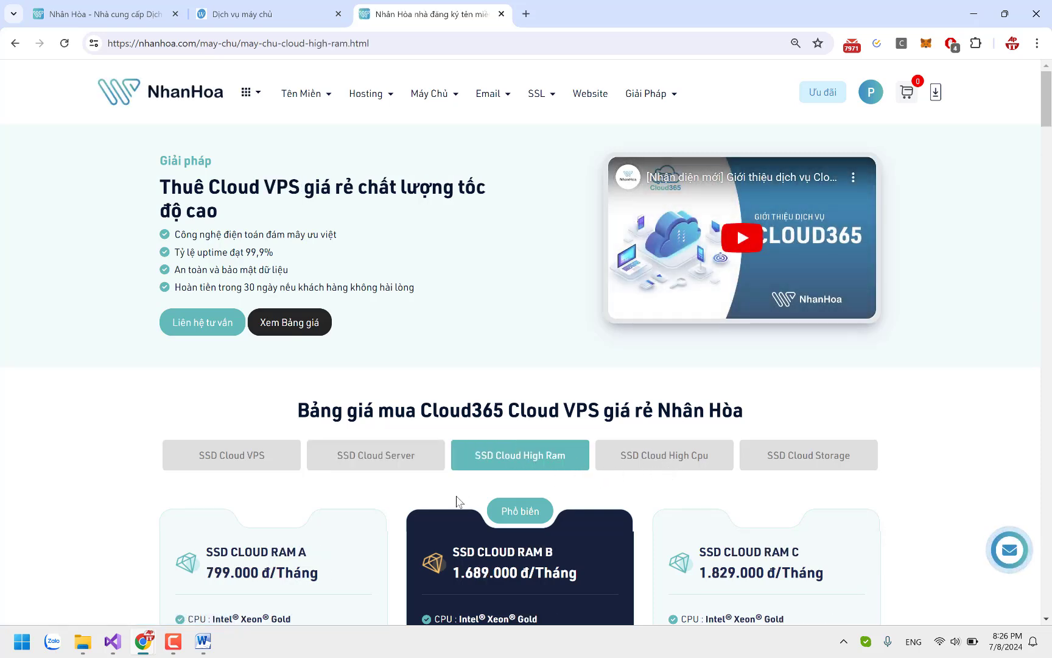
{"action": "left_click", "coordinate": [606, 469]}
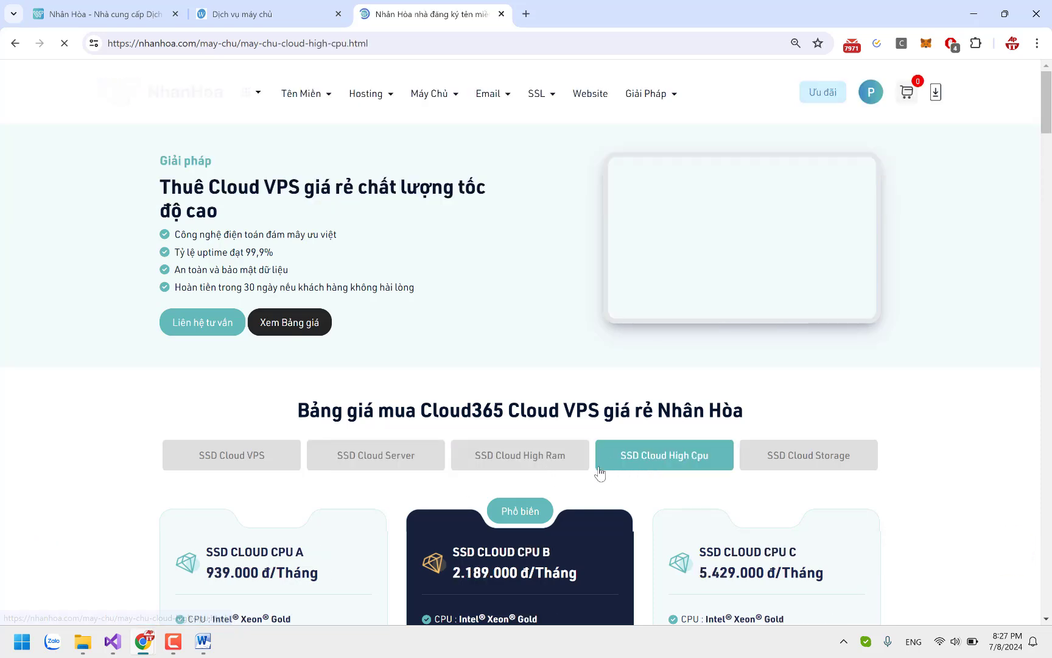
{"action": "left_click", "coordinate": [794, 457]}
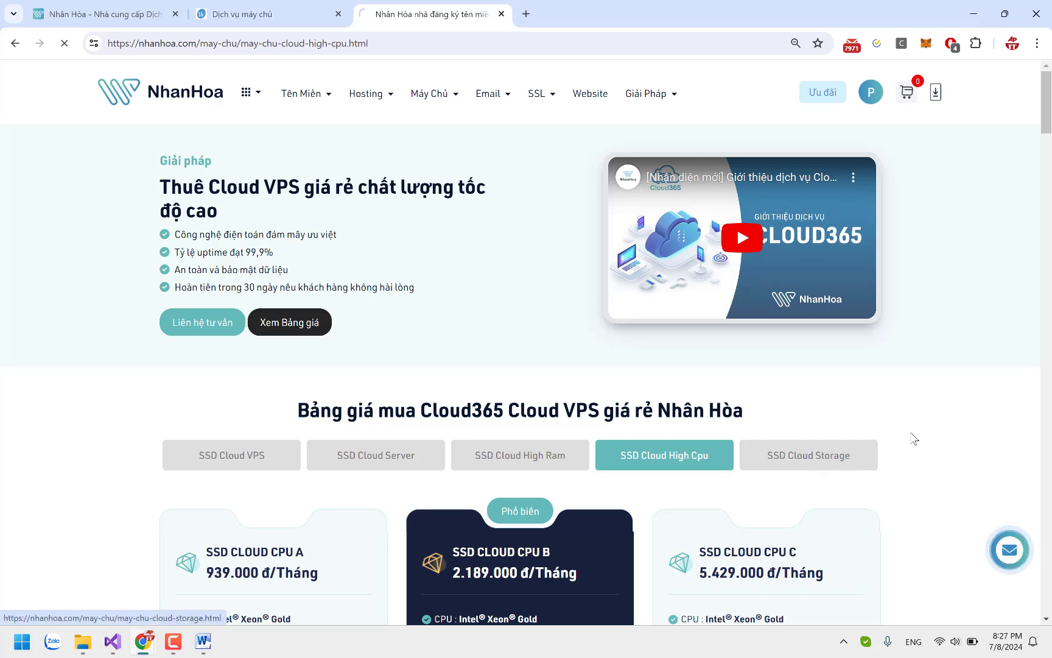
{"action": "scroll", "coordinate": [912, 438], "scroll_direction": "down", "scroll_amount": 4}
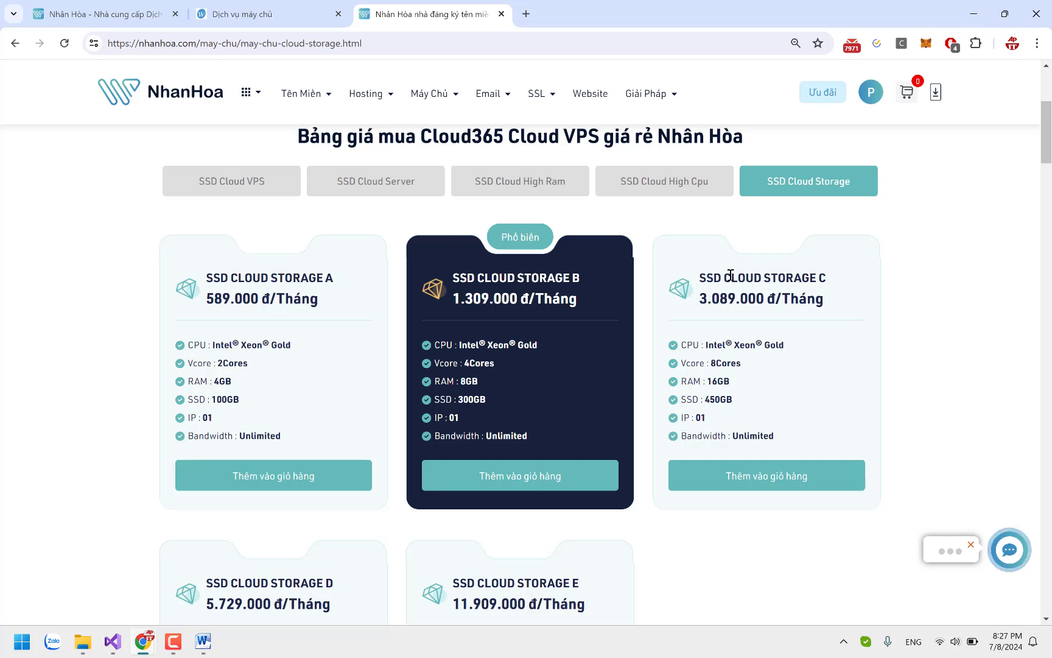
{"action": "double_click", "coordinate": [749, 349]}
{"action": "left_click", "coordinate": [813, 349]}
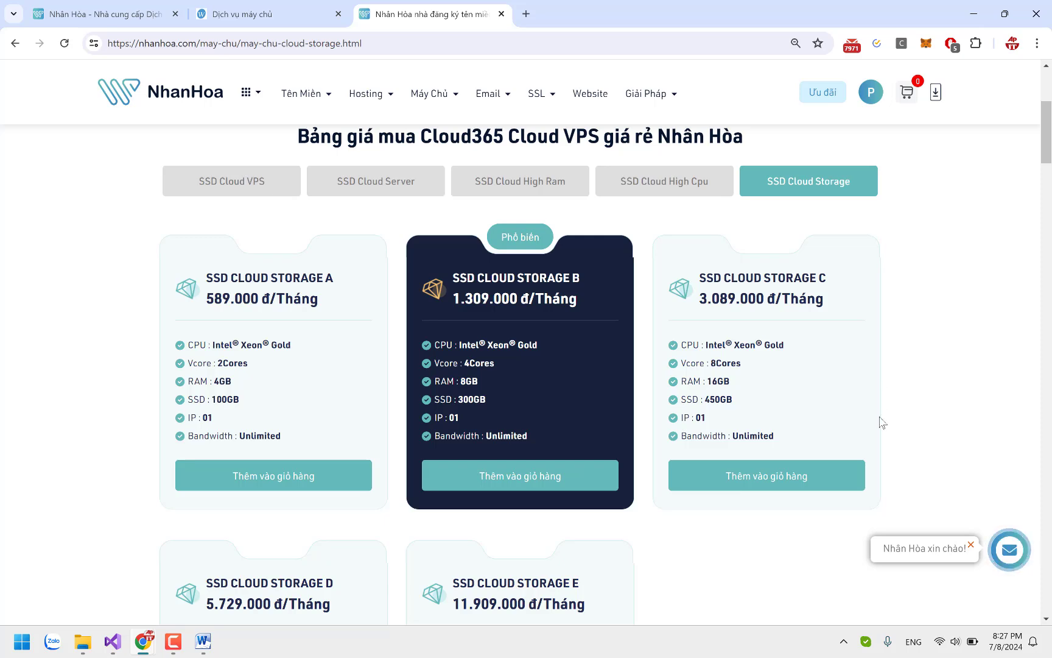
{"action": "scroll", "coordinate": [883, 463], "scroll_direction": "up", "scroll_amount": 4}
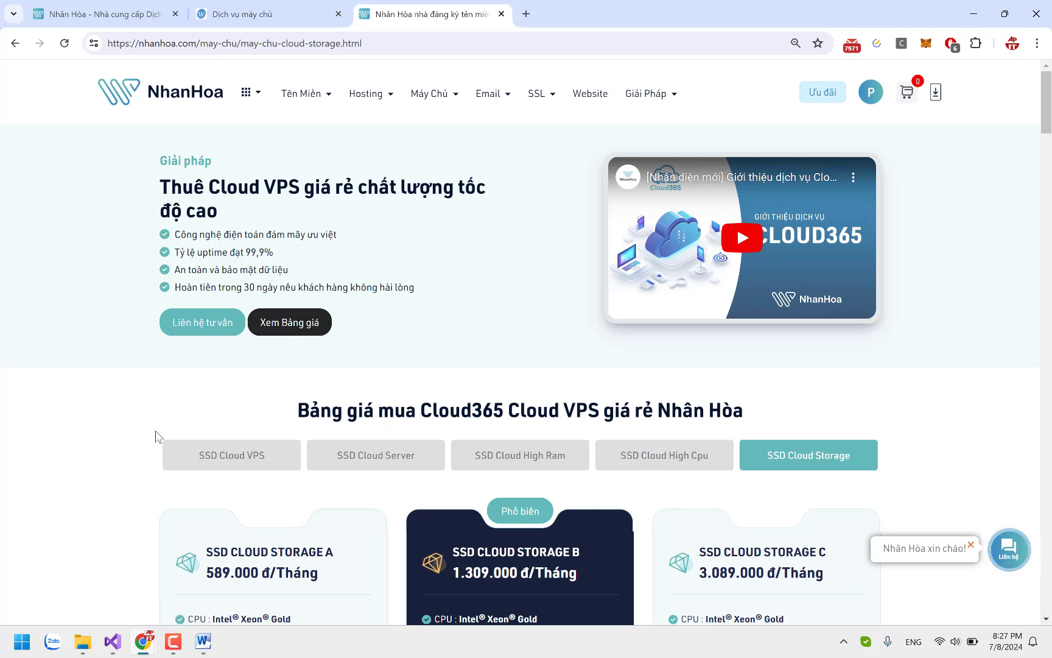
Close the NhanHoa pricing tab and return to 'Tai lieu khoa hoc.docx'
{"action": "left_click", "coordinate": [501, 14]}
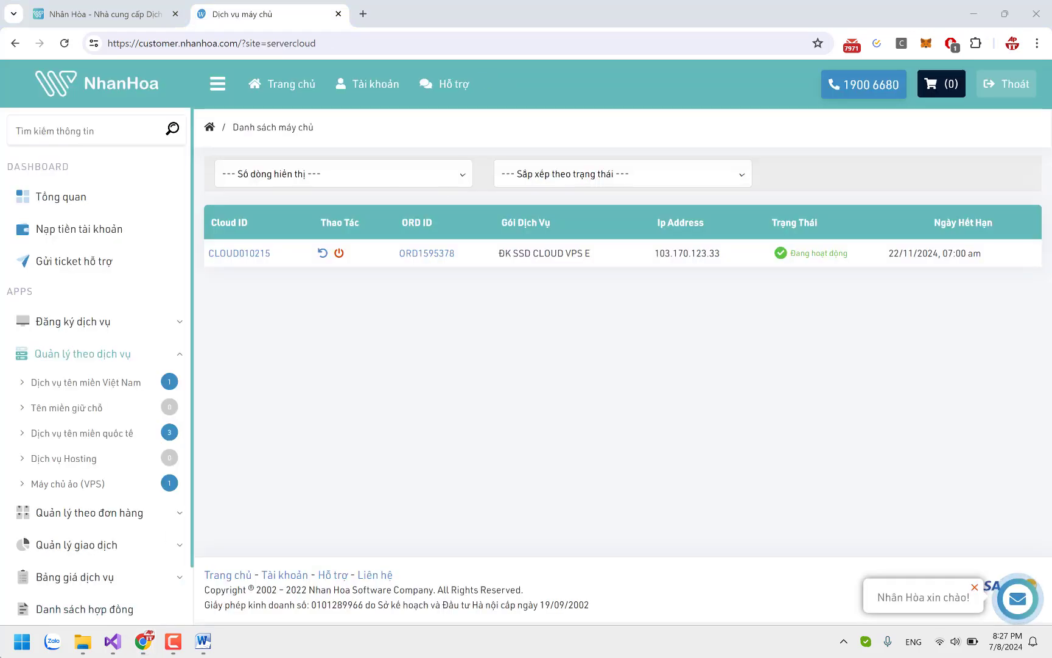
{"action": "left_click", "coordinate": [24, 643]}
{"action": "type", "text": "re"}
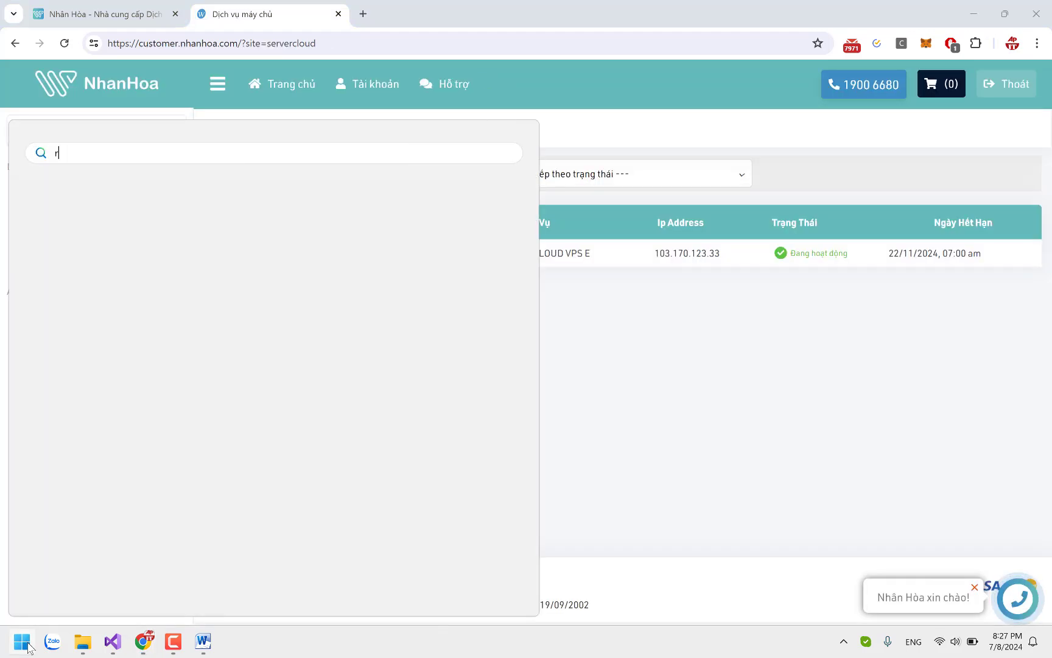
{"action": "left_click", "coordinate": [201, 641]}
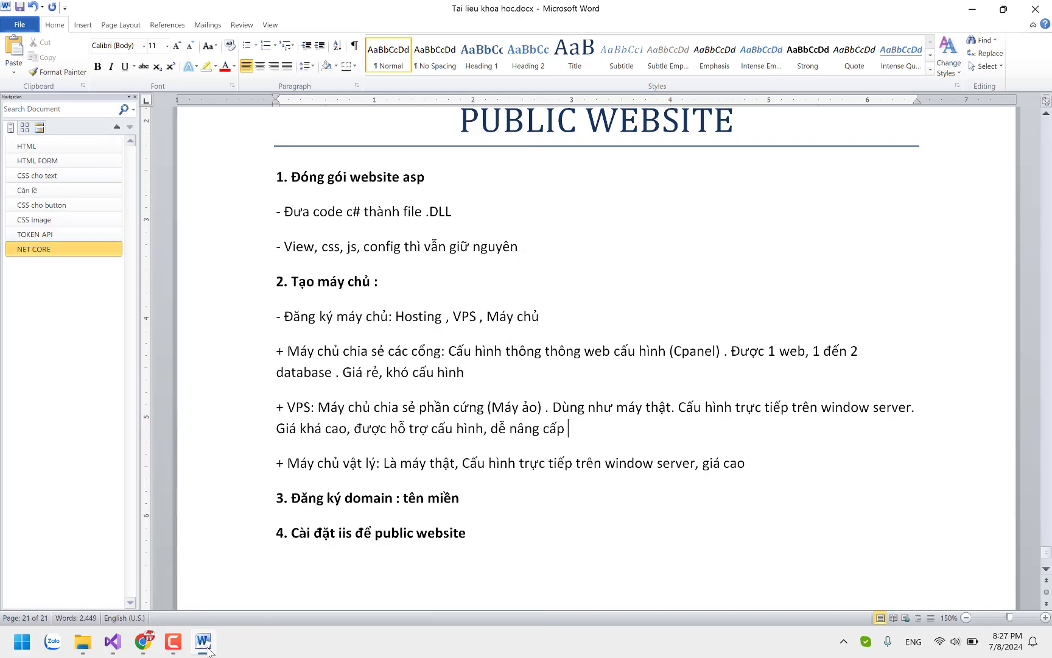
Add the arrow bullet '=> Đăng ký máy chủ window server 2016, sql 2016 trở lên'
{"action": "left_click", "coordinate": [207, 647]}
{"action": "left_click", "coordinate": [206, 646]}
{"action": "key", "text": "Return"}
{"action": "key", "text": "Return"}
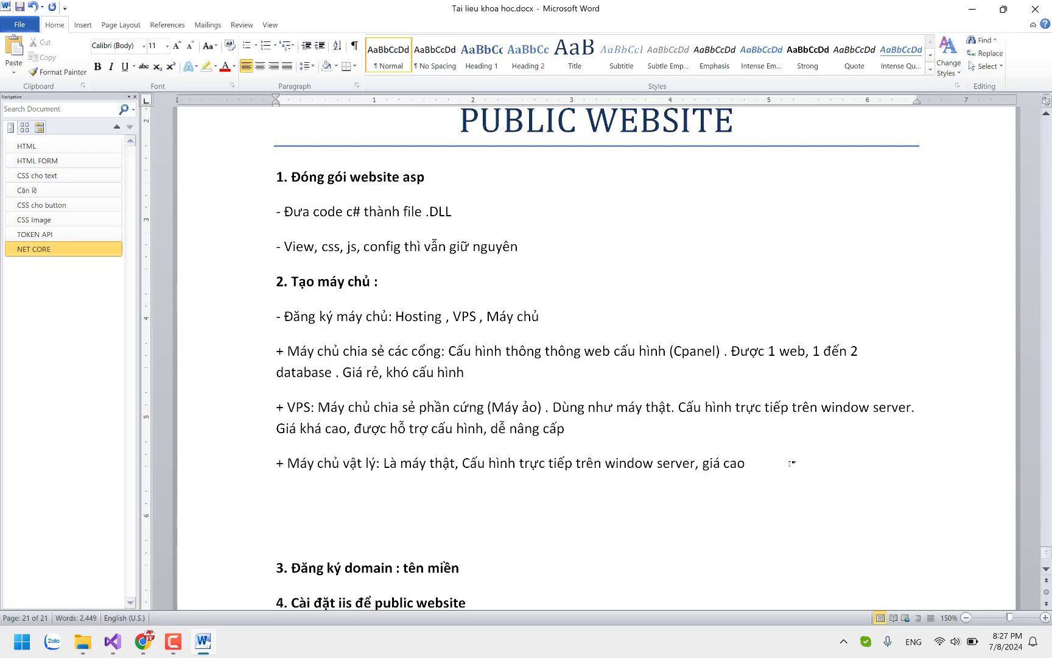
{"action": "type", "text": "=> Đa"}
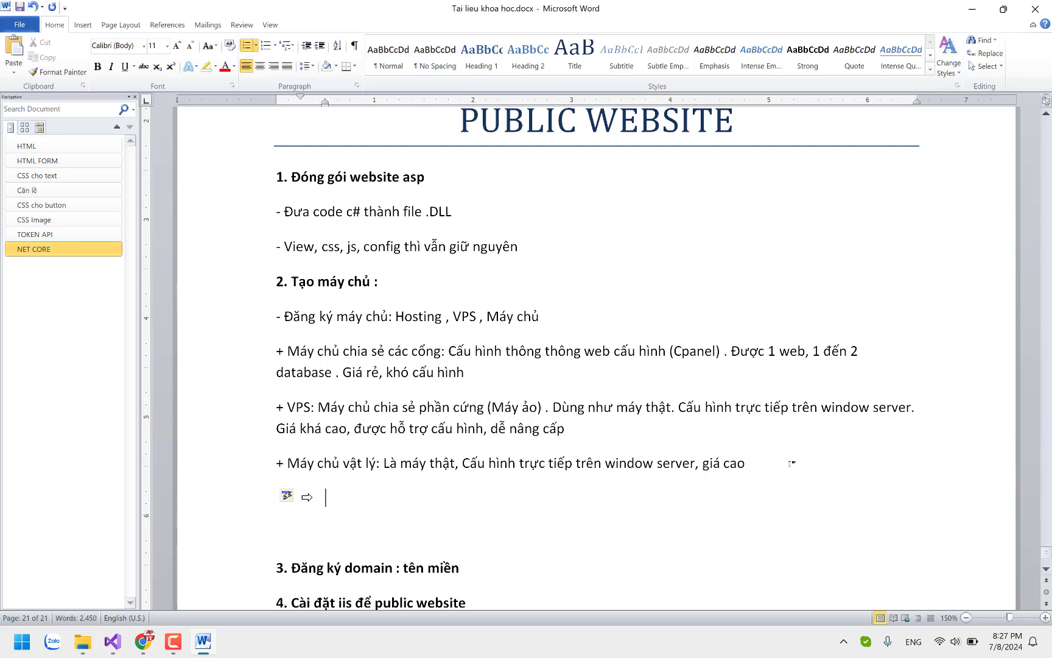
{"action": "key", "text": "BackSpace"}
{"action": "type", "text": "ăng ký máy"}
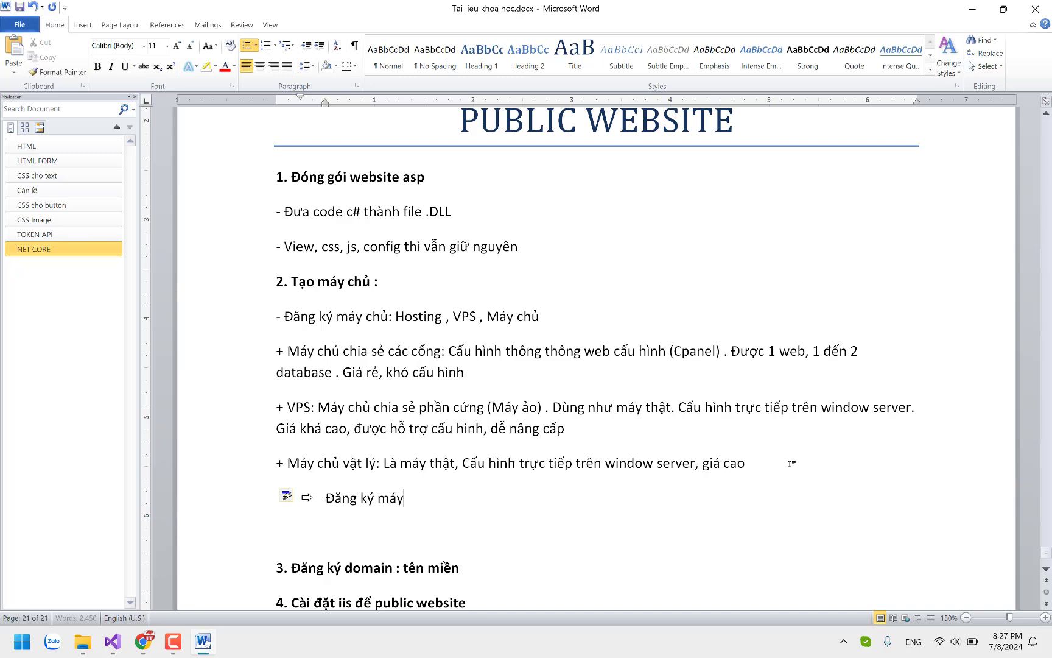
{"action": "type", "text": " chu window server 2"}
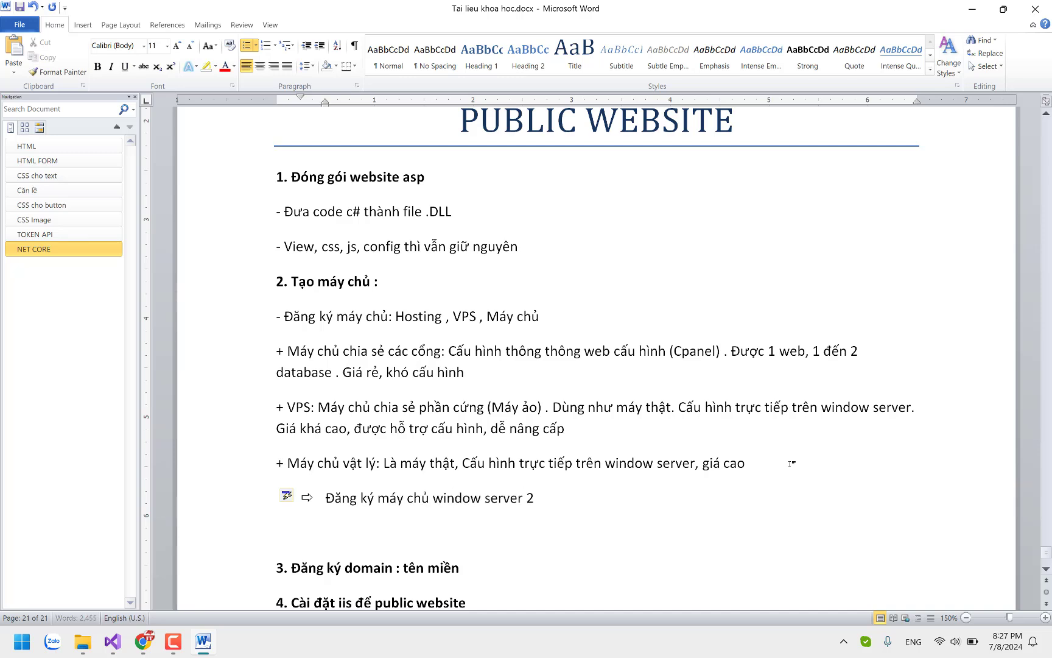
{"action": "type", "text": "02"}
{"action": "type", "text": "2"}
{"action": "key", "text": "BackSpace"}
{"action": "type", "text": ","}
{"action": "type", "text": " sql 2016"}
{"action": "type", "text": " trowr"}
{"action": "type", "text": " lên"}
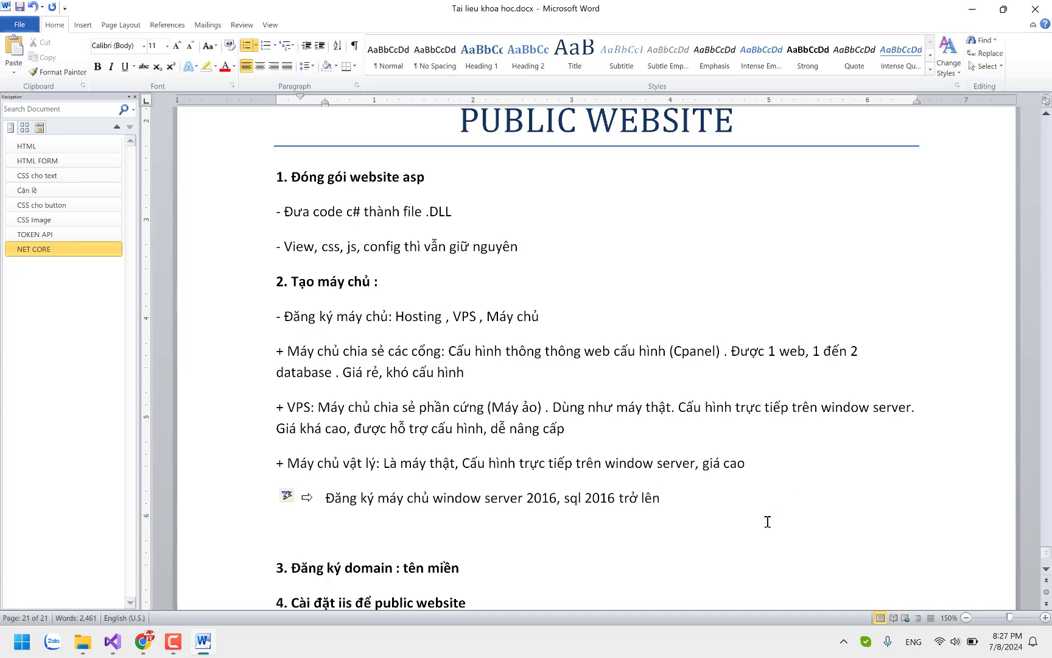
Add a second line 'Cài sẵn sql server,' below it
{"action": "key", "text": "Return"}
{"action": "type", "text": "Caì "}
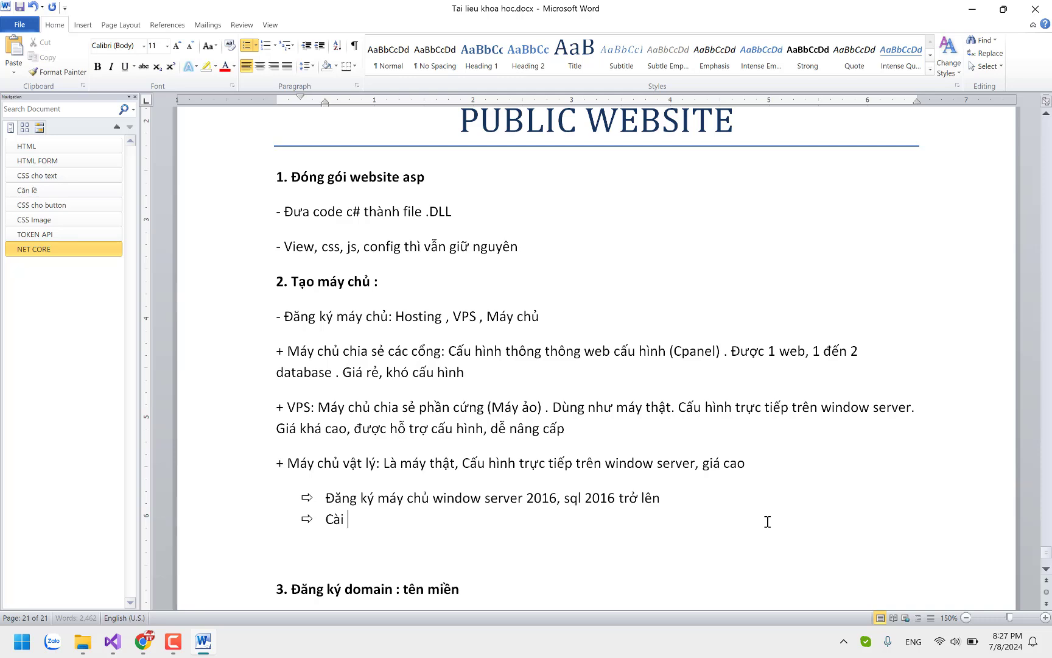
{"action": "type", "text": "san sql server, cài iis"}
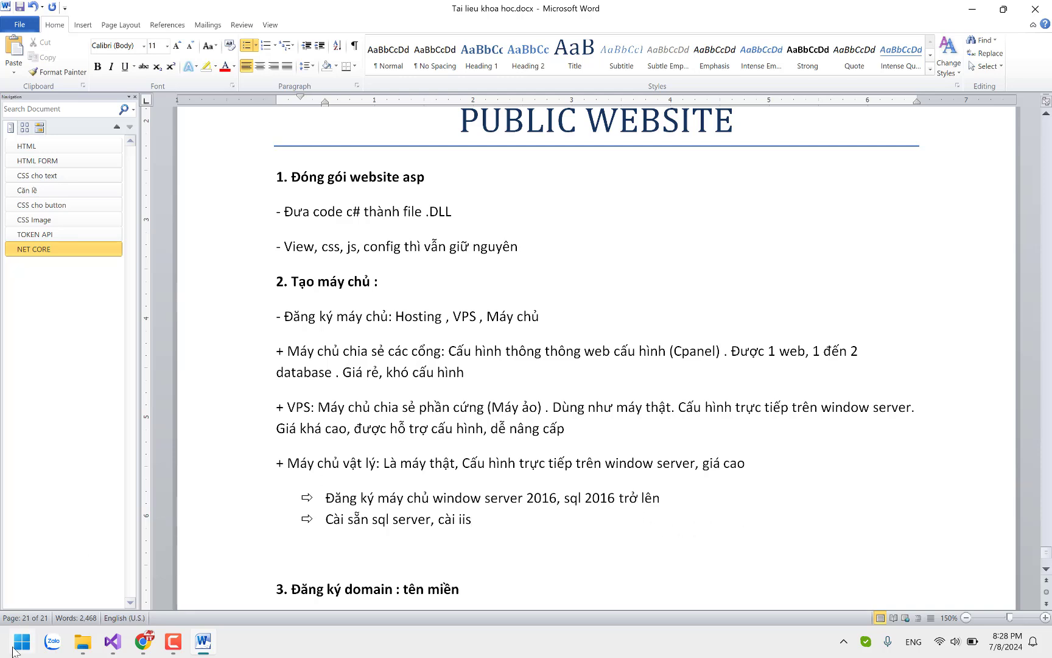
{"action": "left_click", "coordinate": [344, 559]}
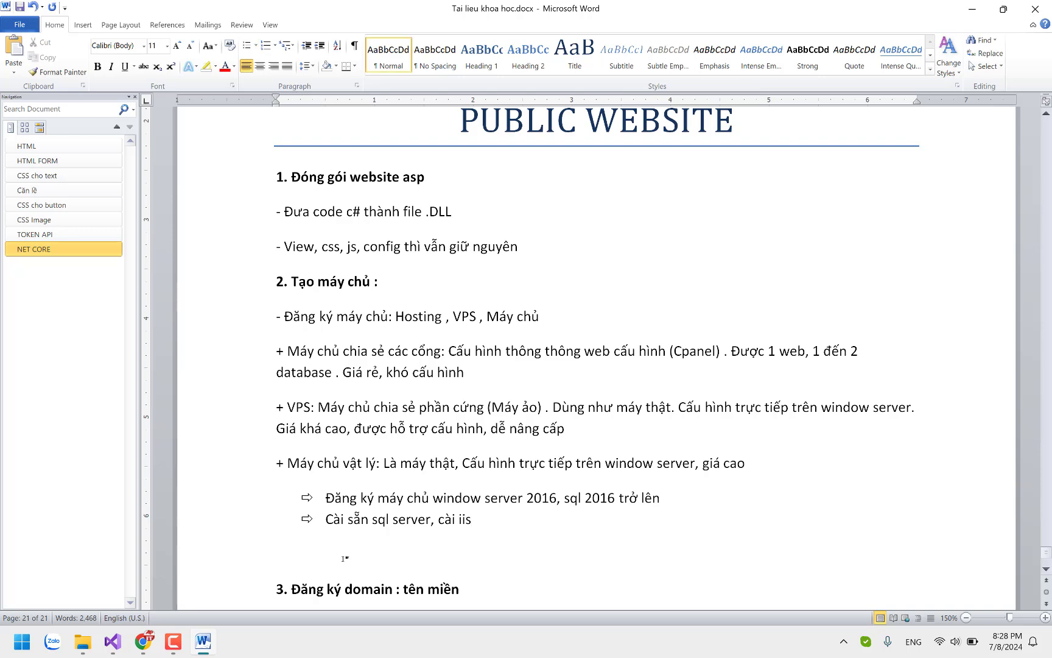
Delete the blank line above section 3
{"action": "scroll", "coordinate": [344, 558], "scroll_direction": "down", "scroll_amount": 3}
{"action": "scroll", "coordinate": [387, 531], "scroll_direction": "up", "scroll_amount": 3}
{"action": "scroll", "coordinate": [388, 531], "scroll_direction": "down", "scroll_amount": 3}
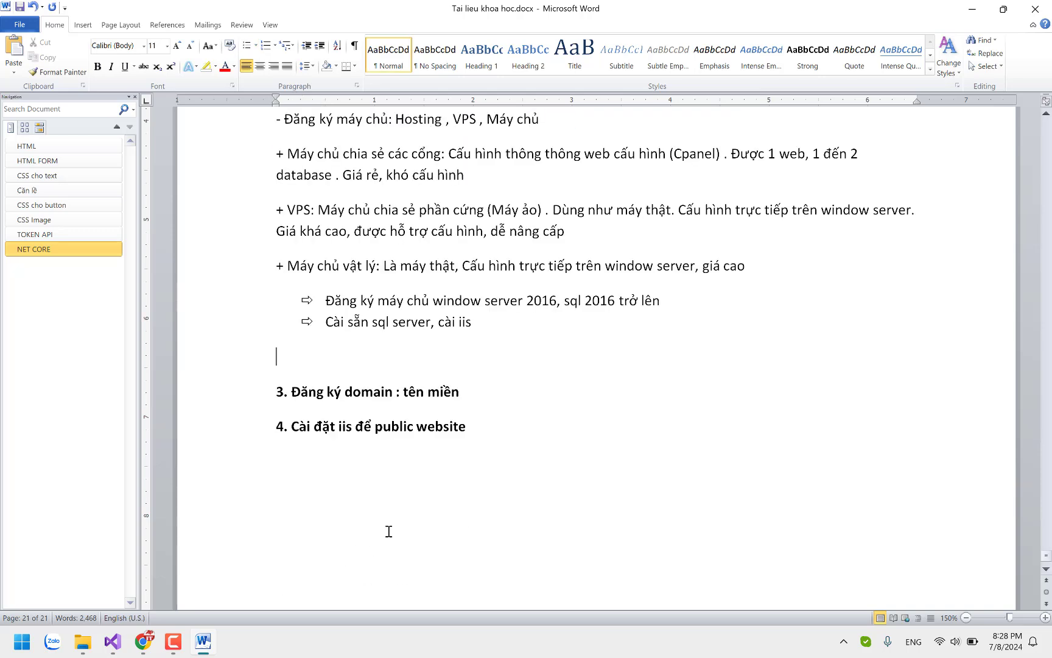
{"action": "scroll", "coordinate": [389, 531], "scroll_direction": "up", "scroll_amount": 3}
{"action": "key", "text": "BackSpace"}
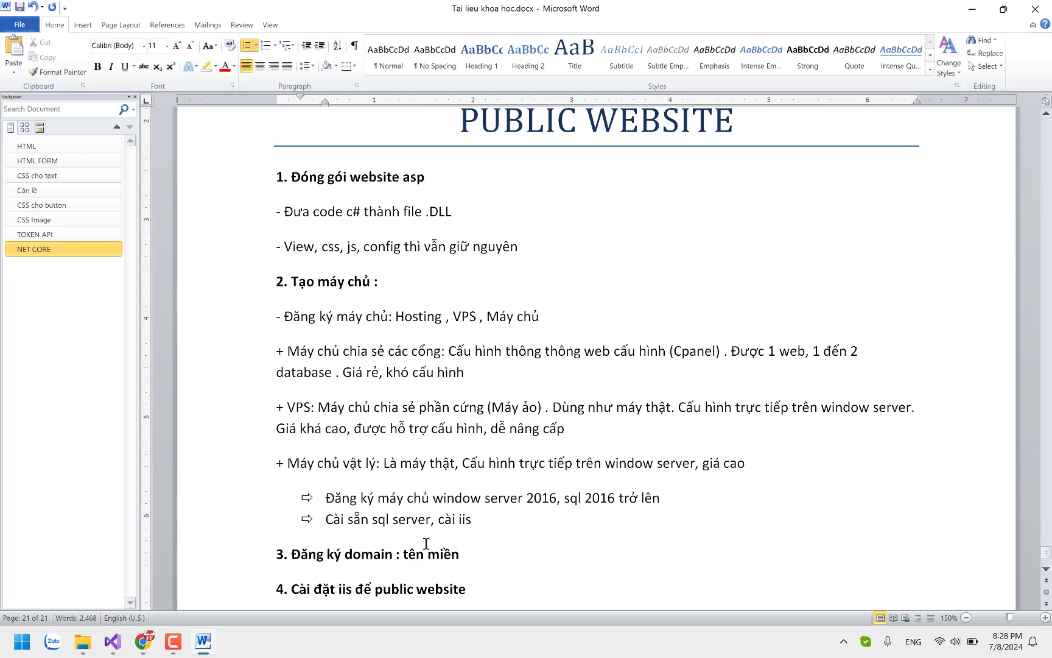
Add a non-bold '- Đăng ký thông qua nhà cung cấp' line under the section 3 heading
{"action": "scroll", "coordinate": [426, 542], "scroll_direction": "down", "scroll_amount": 3}
{"action": "left_click_drag", "start_coordinate": [490, 357], "coordinate": [261, 346]}
{"action": "left_click", "coordinate": [692, 332]}
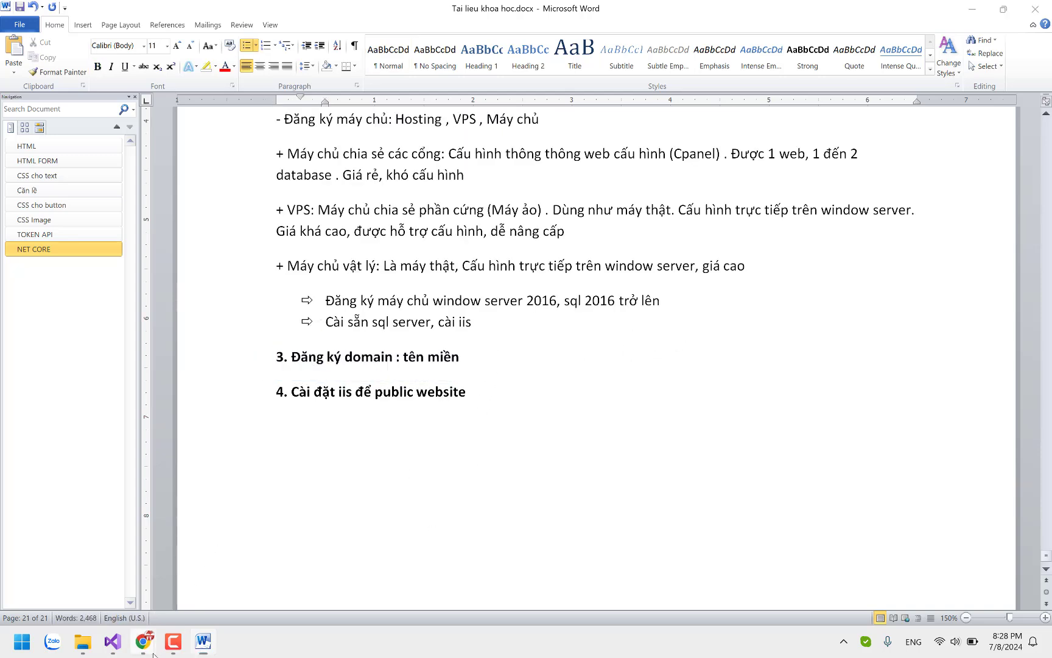
{"action": "left_click", "coordinate": [508, 372]}
{"action": "key", "text": "Return"}
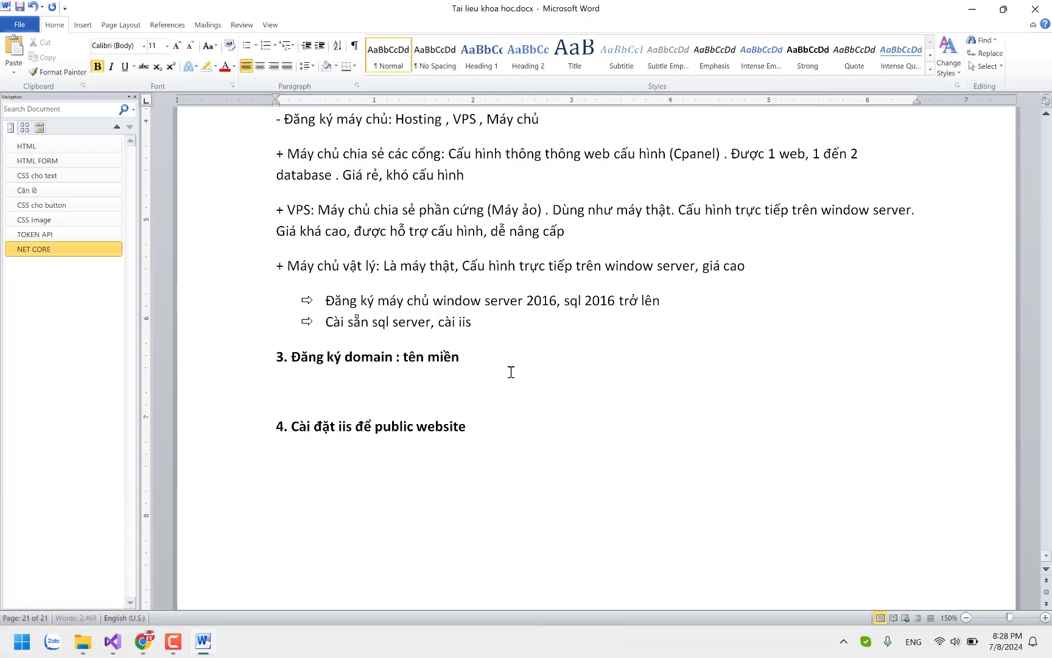
{"action": "type", "text": "- Đaăng ký thông c"}
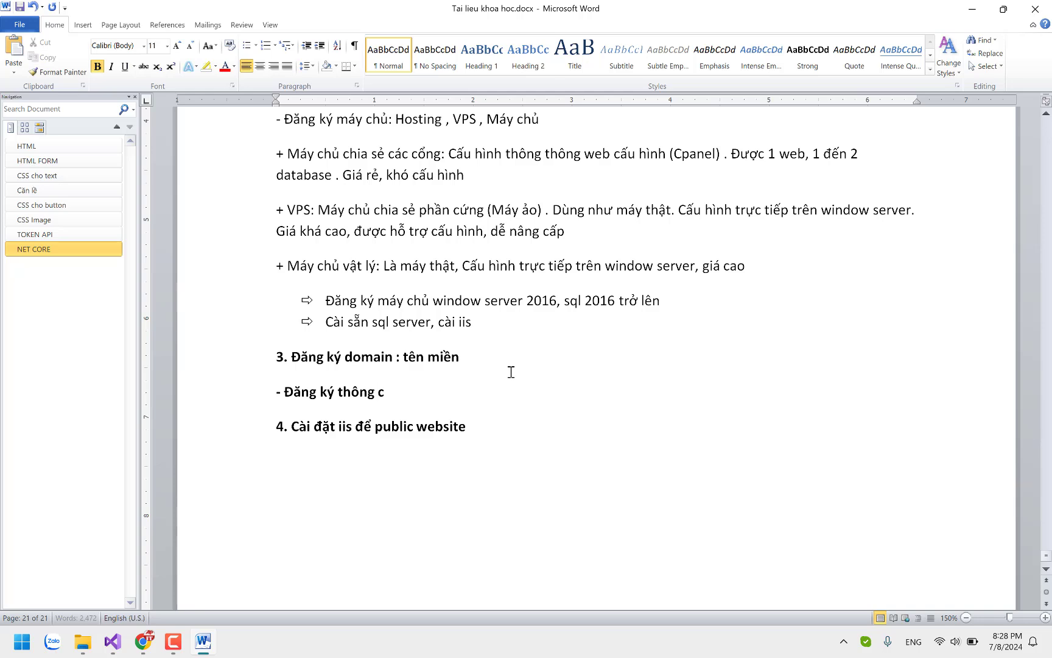
{"action": "type", "text": "ua nhà cung ca"}
{"action": "type", "text": "p"}
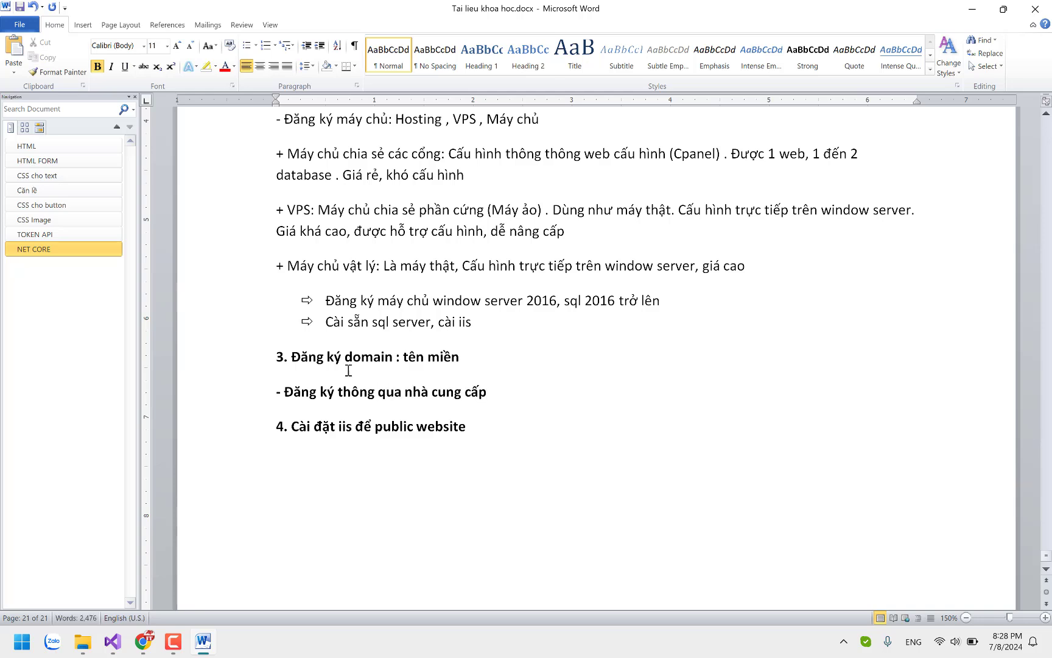
{"action": "left_click_drag", "start_coordinate": [490, 393], "coordinate": [279, 396]}
{"action": "key", "text": "ctrl+b"}
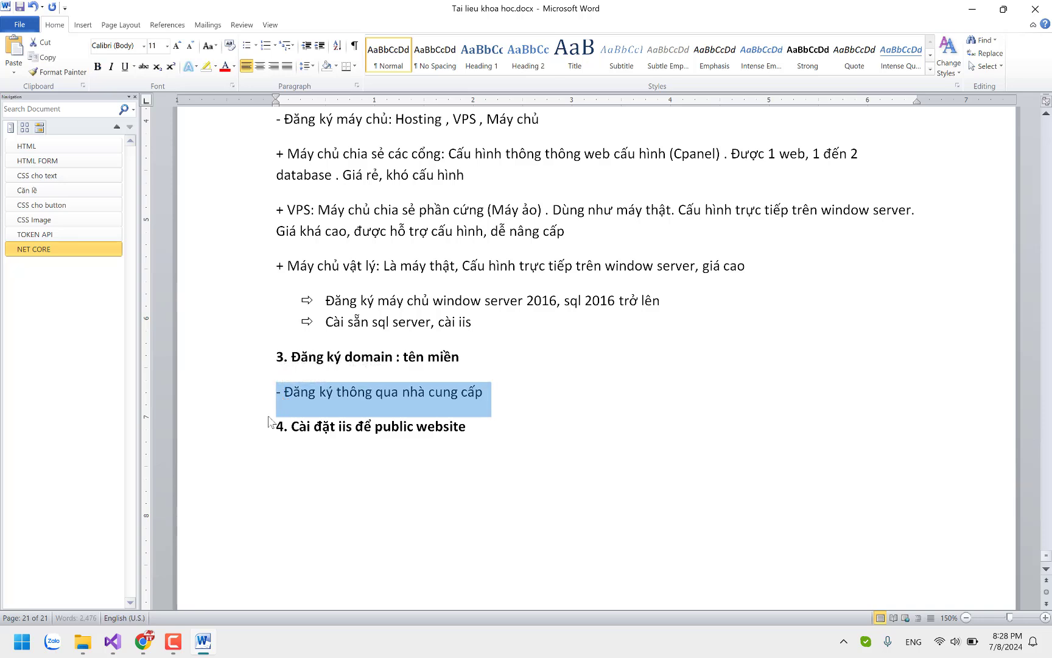
{"action": "left_click", "coordinate": [145, 640]}
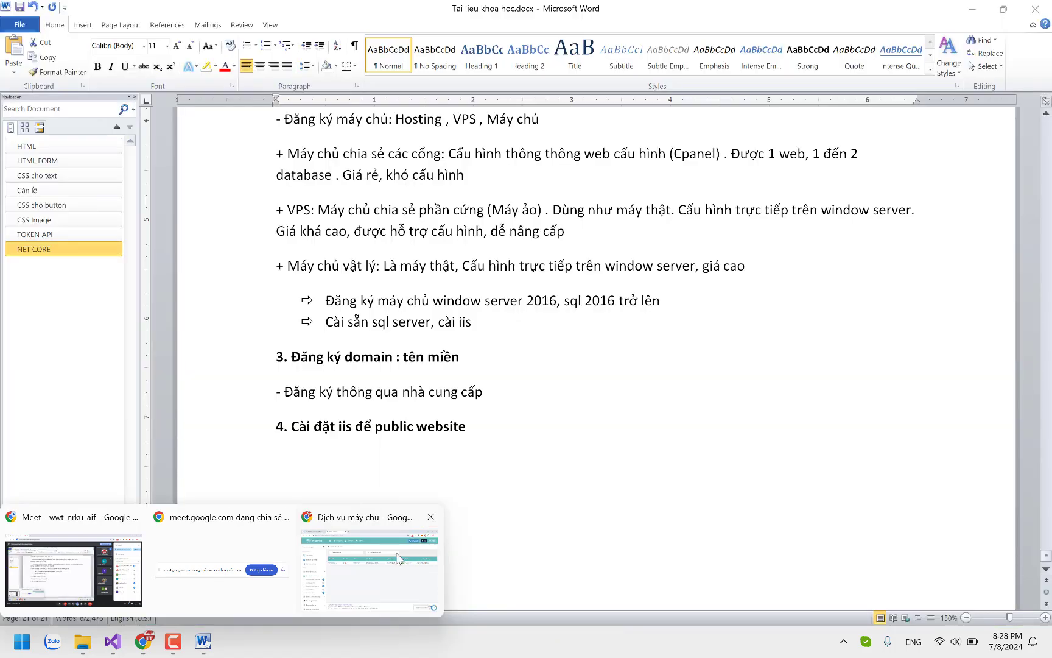
Load the NhanHoa homepage in a single tab and open domain registration
{"action": "left_click", "coordinate": [446, 555]}
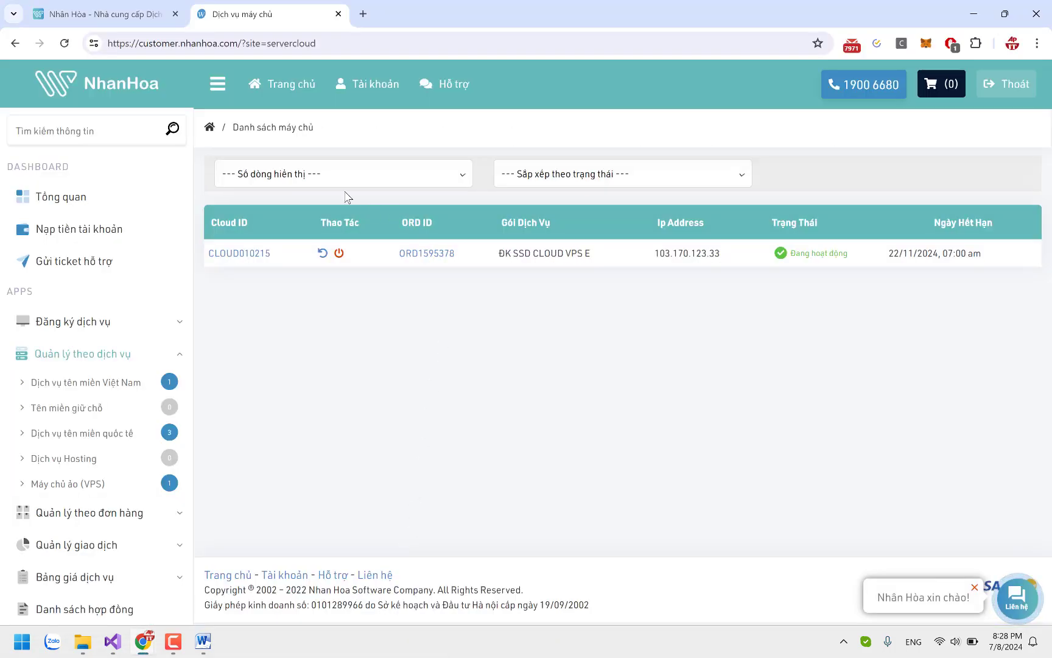
{"action": "left_click", "coordinate": [363, 13]}
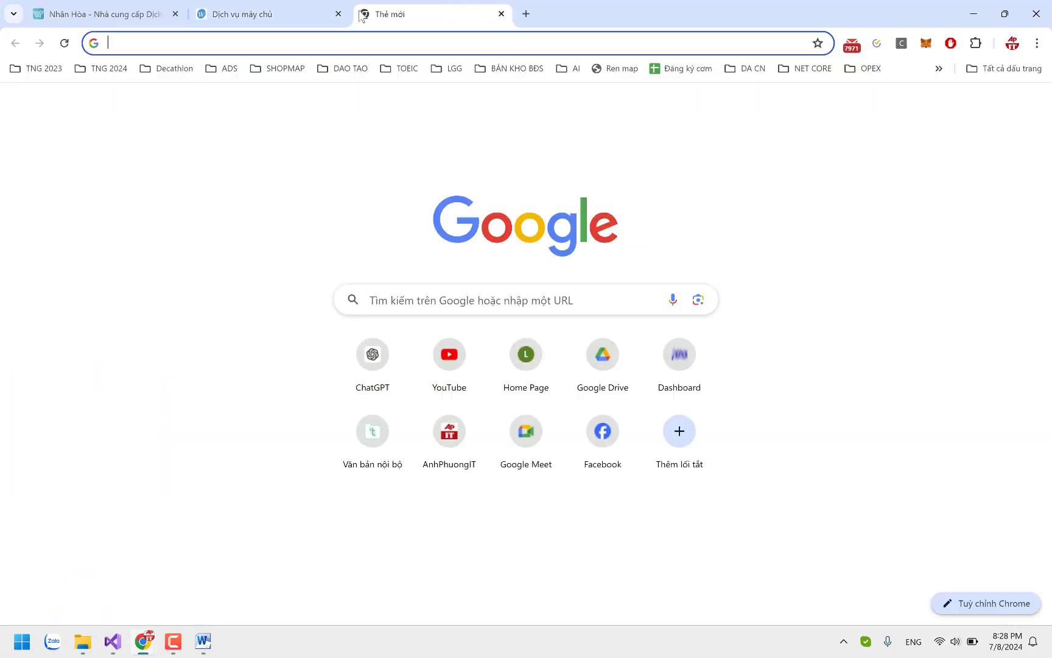
{"action": "type", "text": "nhanhoa.com"}
{"action": "key", "text": "Return"}
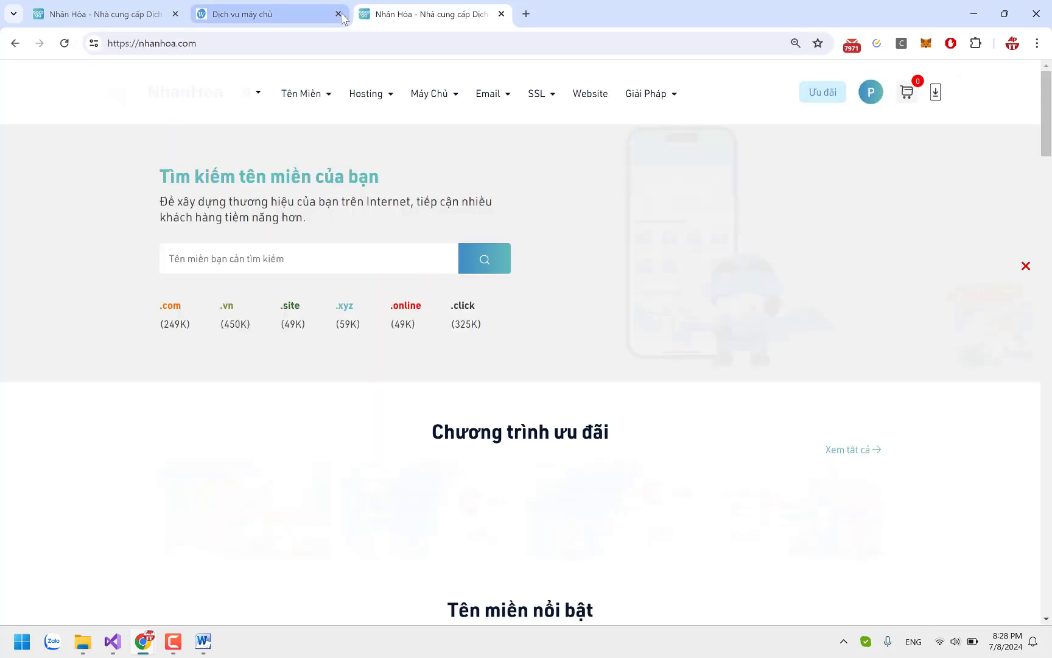
{"action": "left_click", "coordinate": [338, 14]}
{"action": "left_click", "coordinate": [345, 13]}
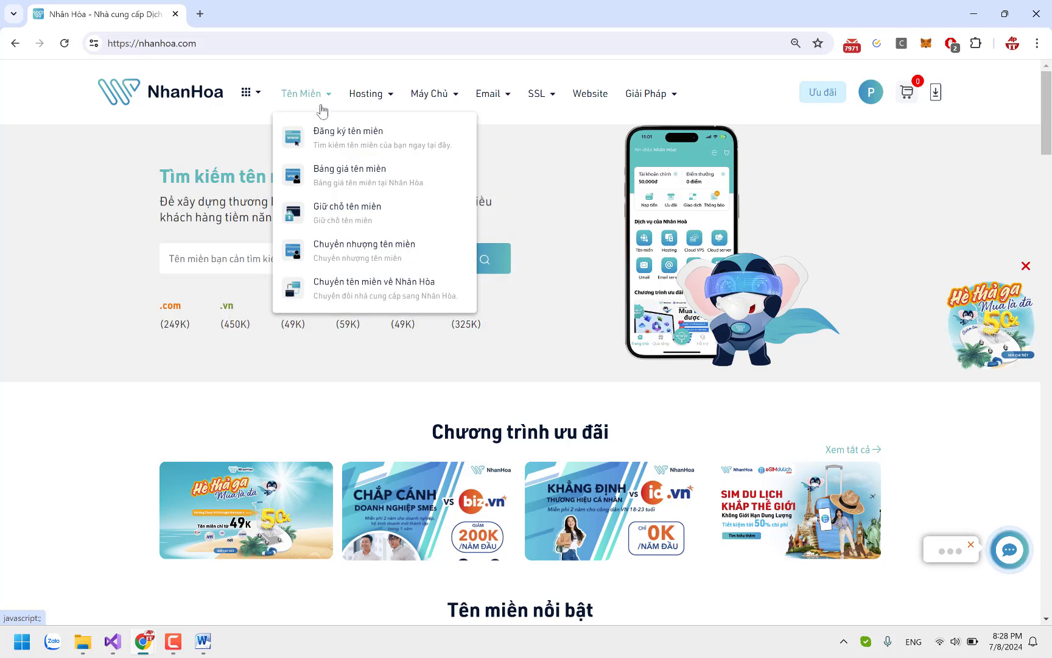
{"action": "left_click", "coordinate": [325, 137]}
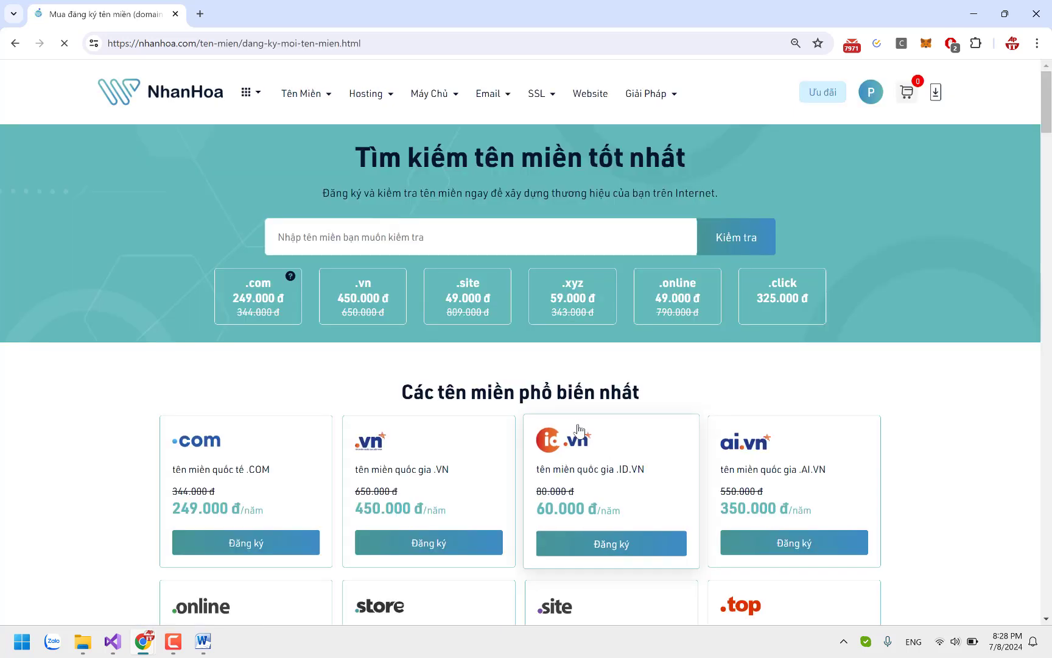
Search laptrinhnetcore2024 and add laptrinhnetcore2024.com to the cart for 1 Năm, 273.900 đ
{"action": "left_click", "coordinate": [434, 237]}
{"action": "type", "text": "lap"}
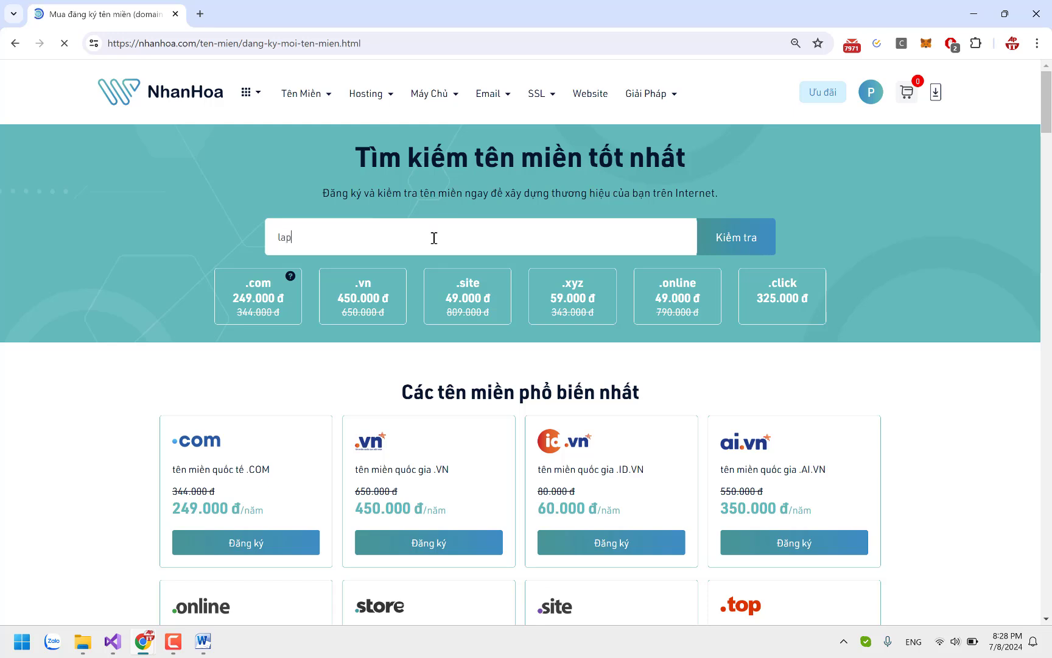
{"action": "type", "text": "trinhnetcore2024"}
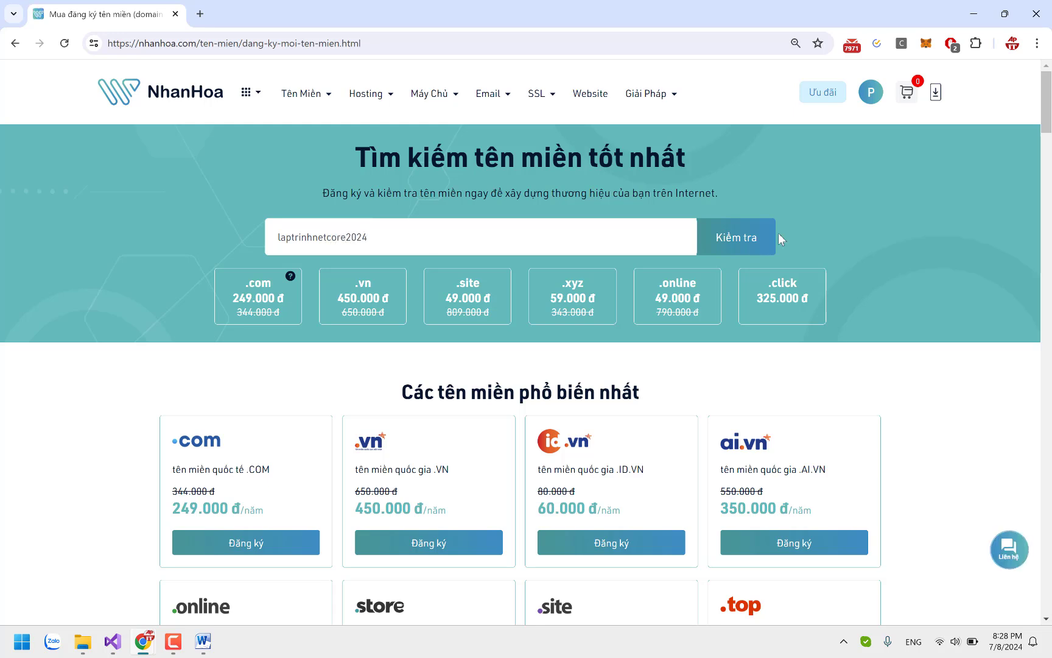
{"action": "left_click", "coordinate": [752, 239]}
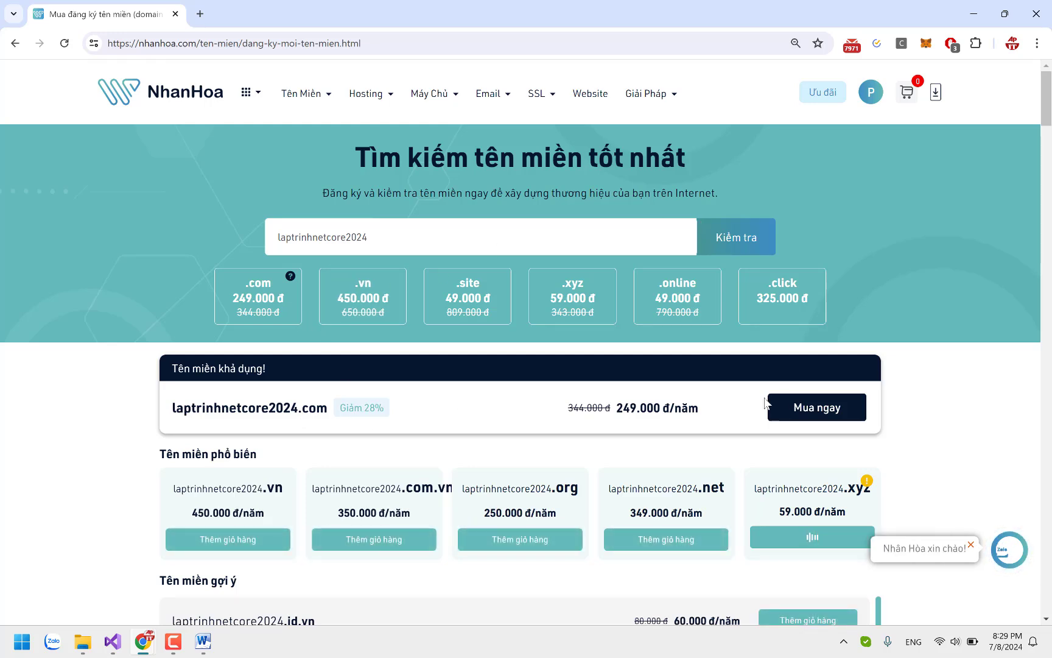
{"action": "left_click", "coordinate": [804, 420]}
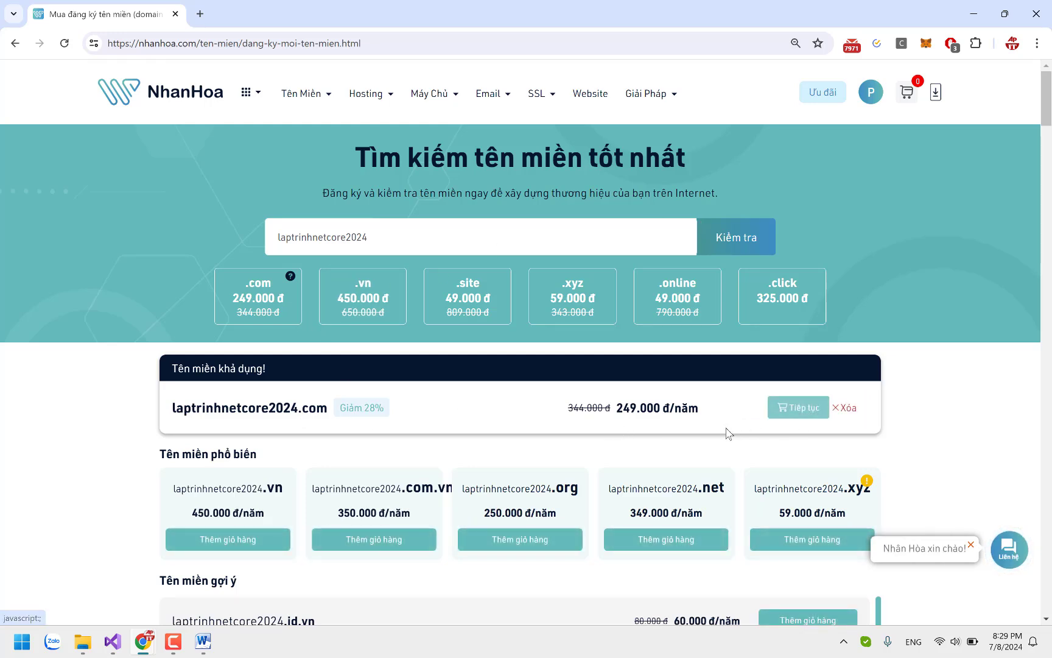
{"action": "left_click", "coordinate": [793, 411]}
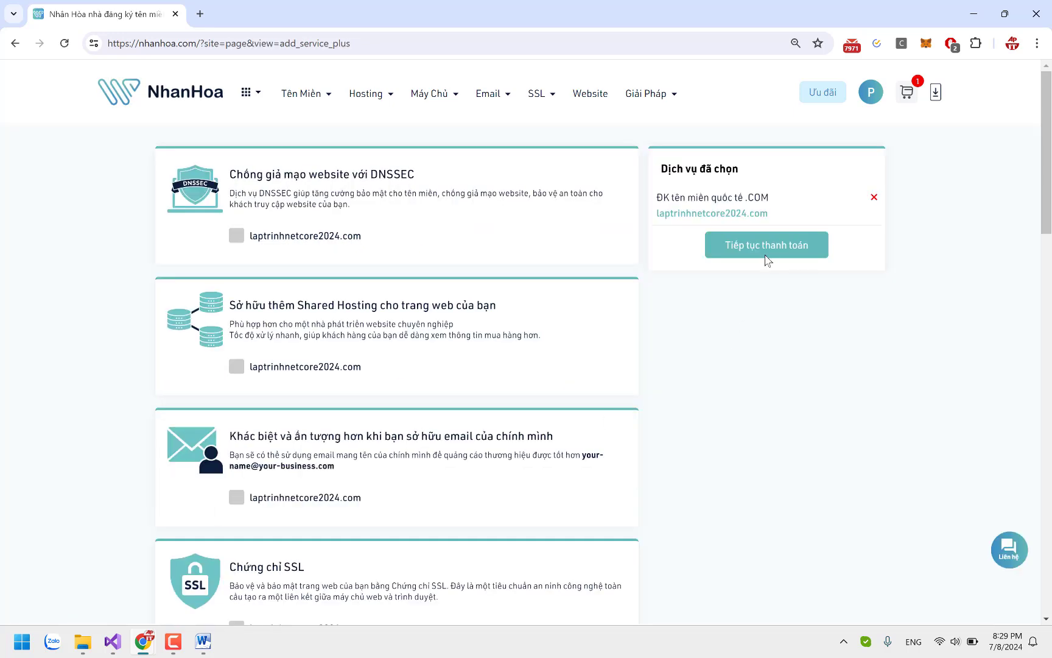
{"action": "left_click", "coordinate": [771, 254]}
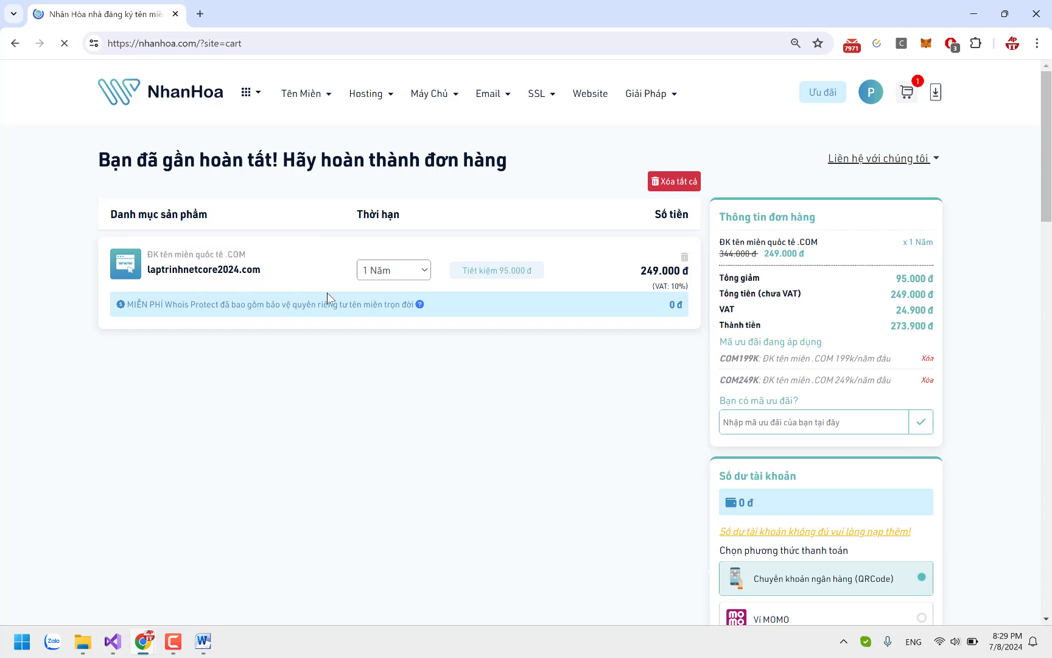
{"action": "scroll", "coordinate": [848, 323], "scroll_direction": "down", "scroll_amount": 3}
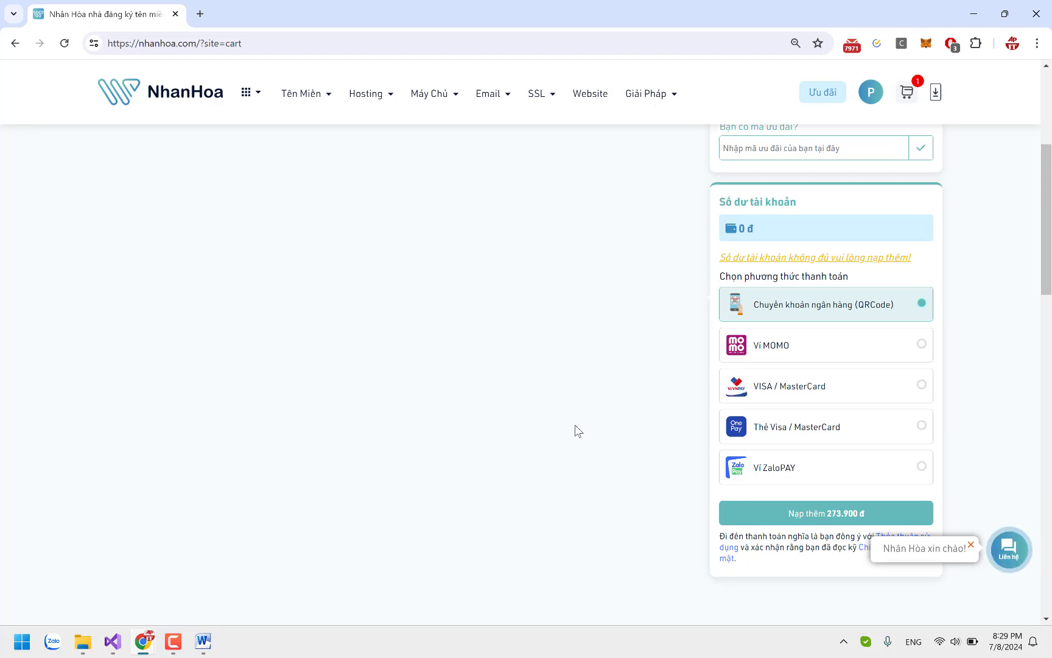
{"action": "scroll", "coordinate": [575, 425], "scroll_direction": "up", "scroll_amount": 5}
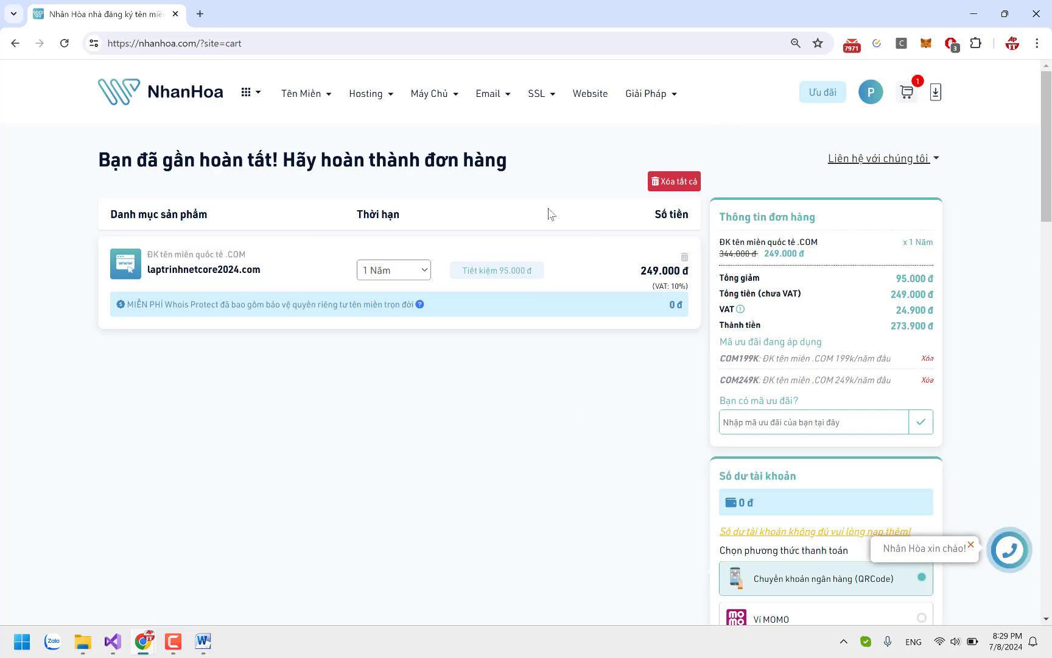
Add the point '- Cấu hình domain:' below the provider registration line in section 3
{"action": "left_click", "coordinate": [204, 640]}
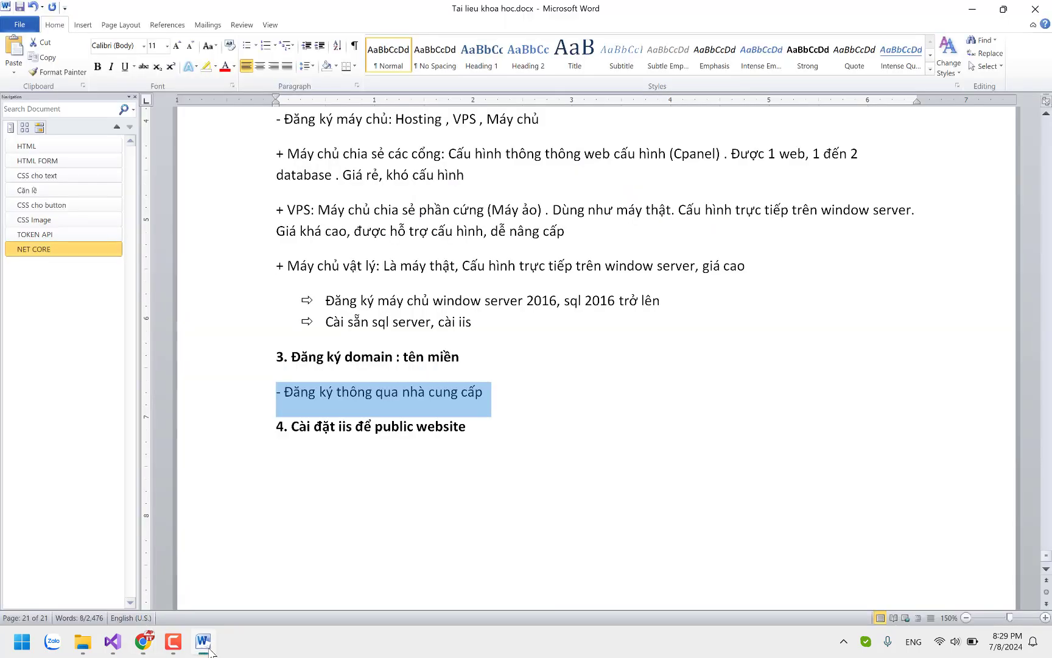
{"action": "left_click", "coordinate": [566, 400]}
{"action": "key", "text": "Return"}
{"action": "type", "text": "- Cấu hình "}
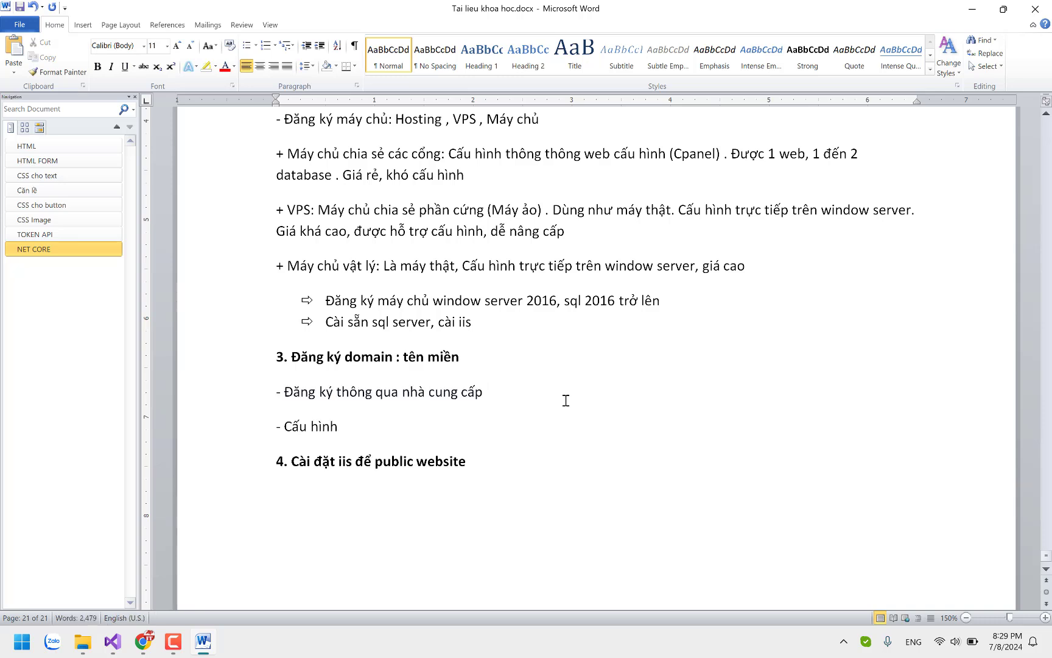
{"action": "type", "text": "domain:"}
Add the indented sub-point '+ Trỏ domain về ip máy chủ' and leave another indented line
{"action": "key", "text": "Return"}
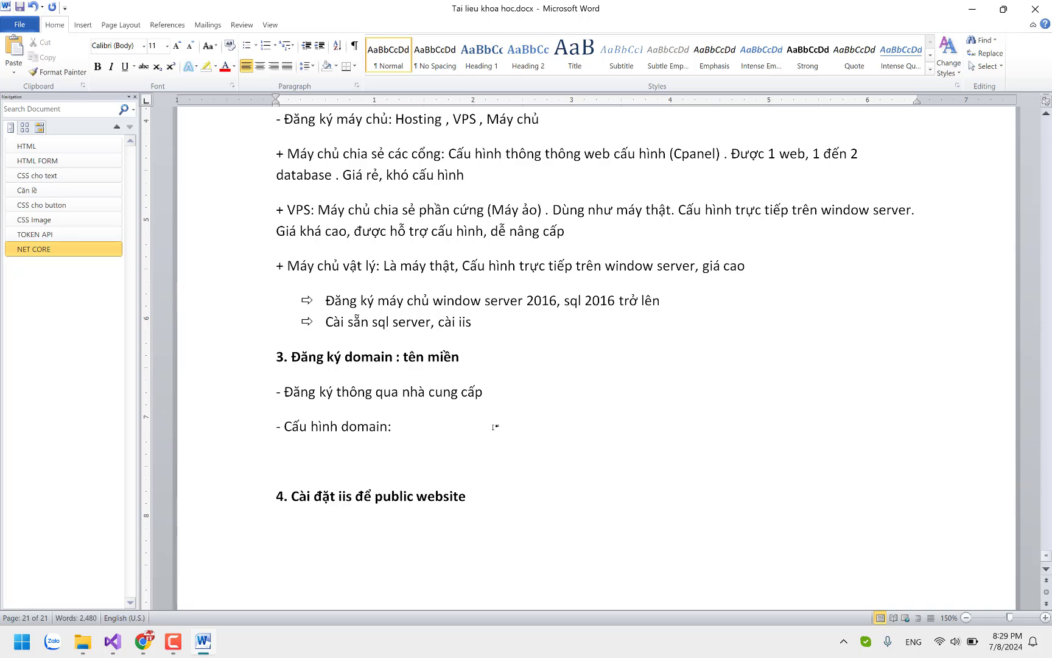
{"action": "key", "text": "Tab"}
{"action": "type", "text": "+ Tro"}
{"action": "type", "text": " domain về"}
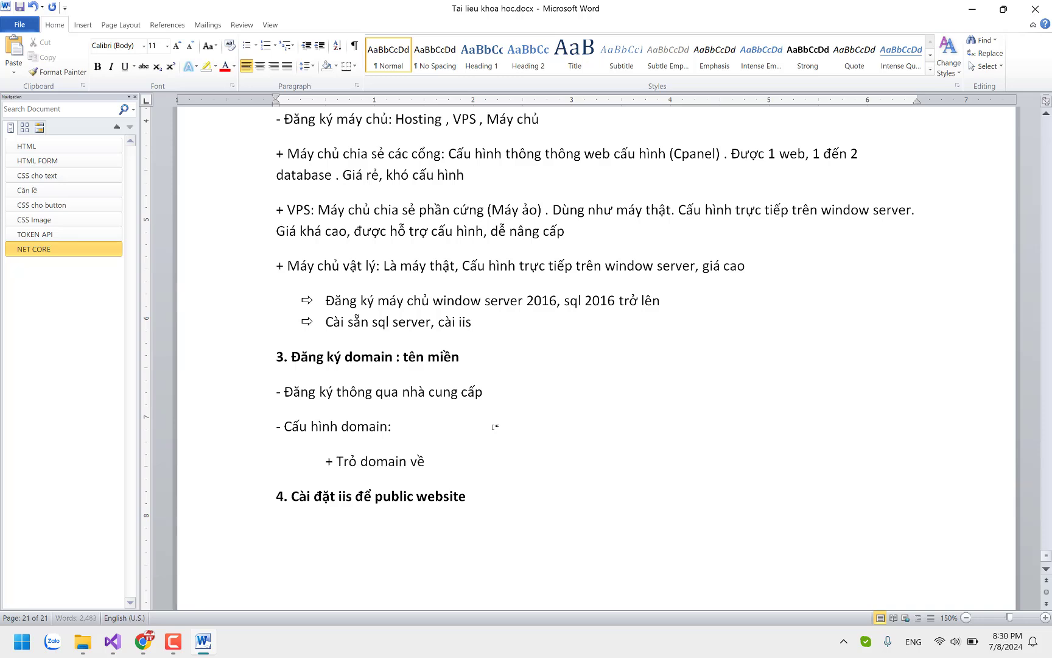
{"action": "type", "text": " ip máy chu"}
{"action": "key", "text": "Return"}
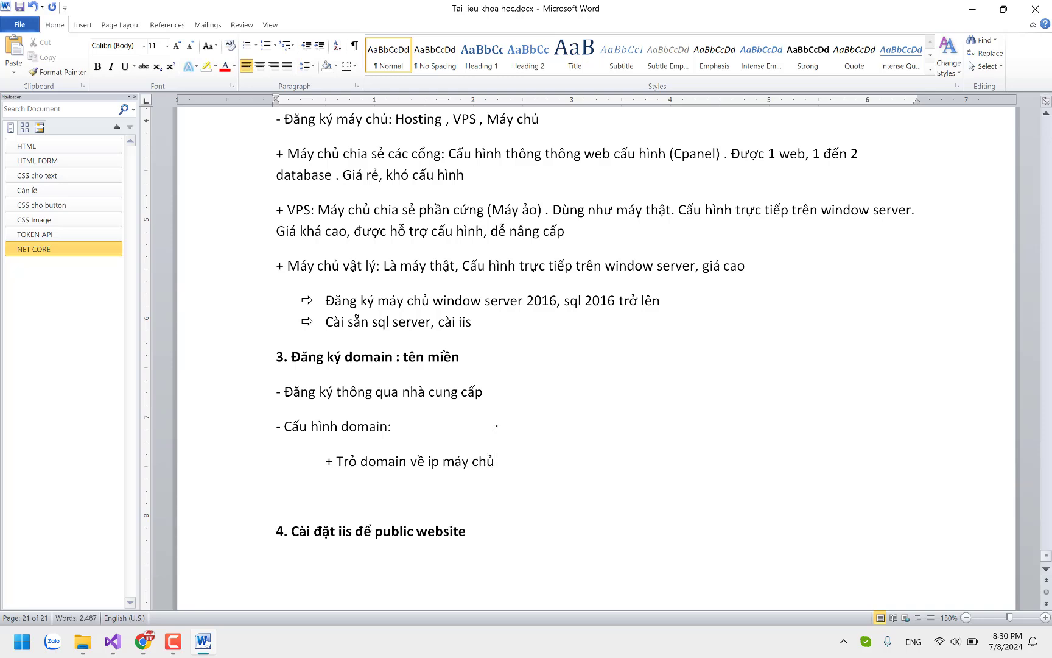
{"action": "key", "text": "Tab"}
{"action": "key", "text": "alt+Tab"}
Launch Google Chrome and load the zonedns.vn site
{"action": "left_click", "coordinate": [23, 649]}
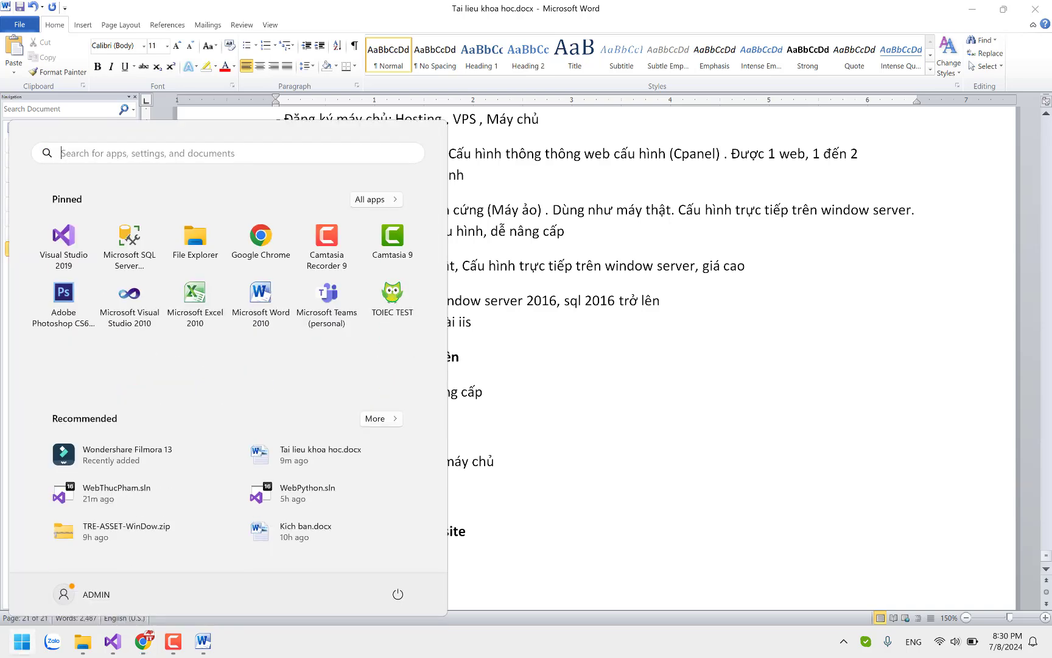
{"action": "left_click", "coordinate": [260, 236]}
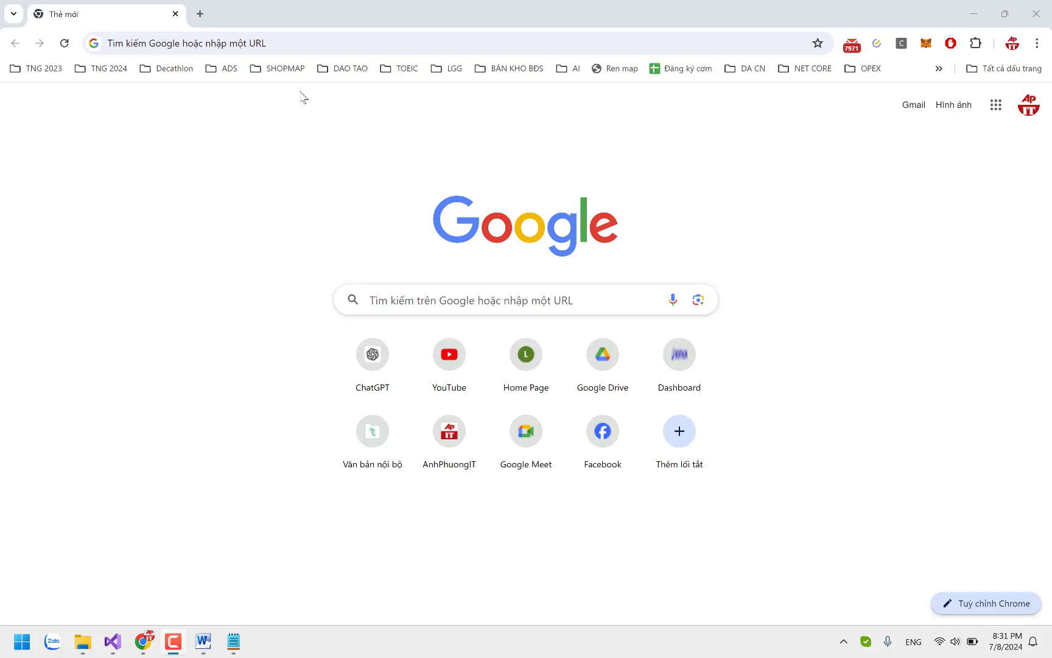
{"action": "left_click", "coordinate": [293, 42]}
{"action": "type", "text": "https://zonedns.vn"}
{"action": "key", "text": "Return"}
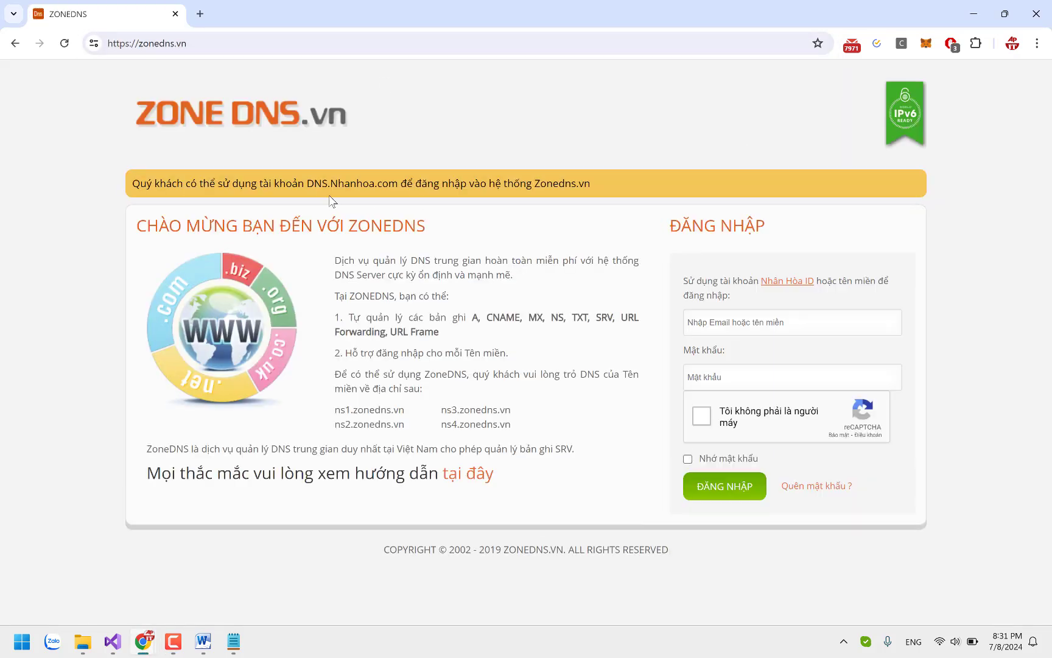
Paste the domain login and account password, pass reCAPTCHA, and sign in with Nhớ mật khẩu
{"action": "left_click", "coordinate": [272, 43]}
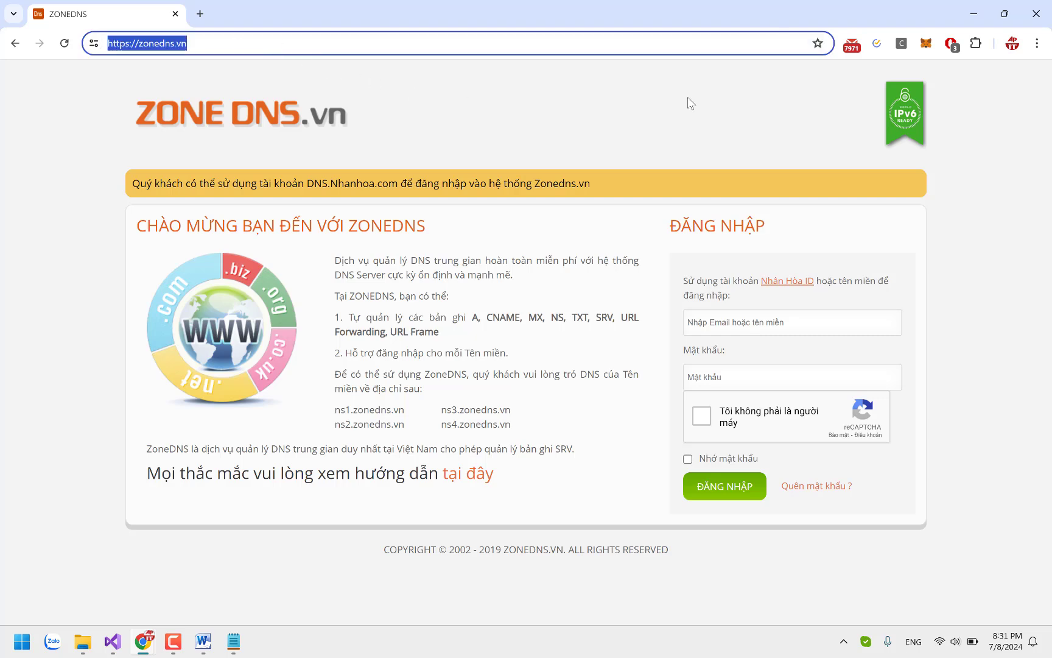
{"action": "key", "text": "alt+Tab"}
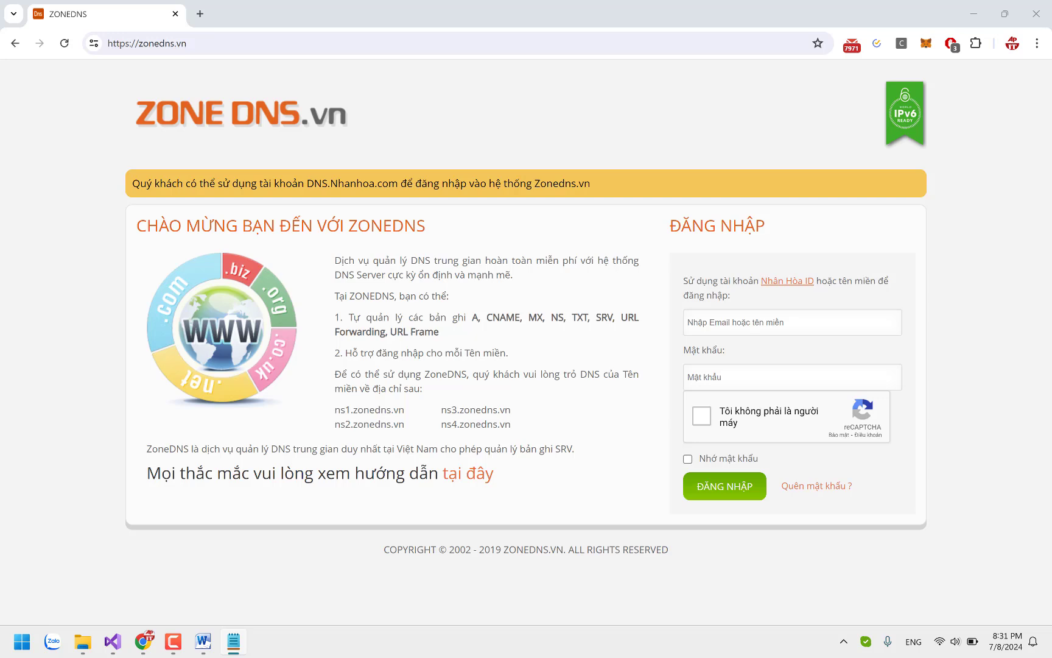
{"action": "left_click", "coordinate": [799, 329]}
{"action": "type", "text": "anhphuongit.com"}
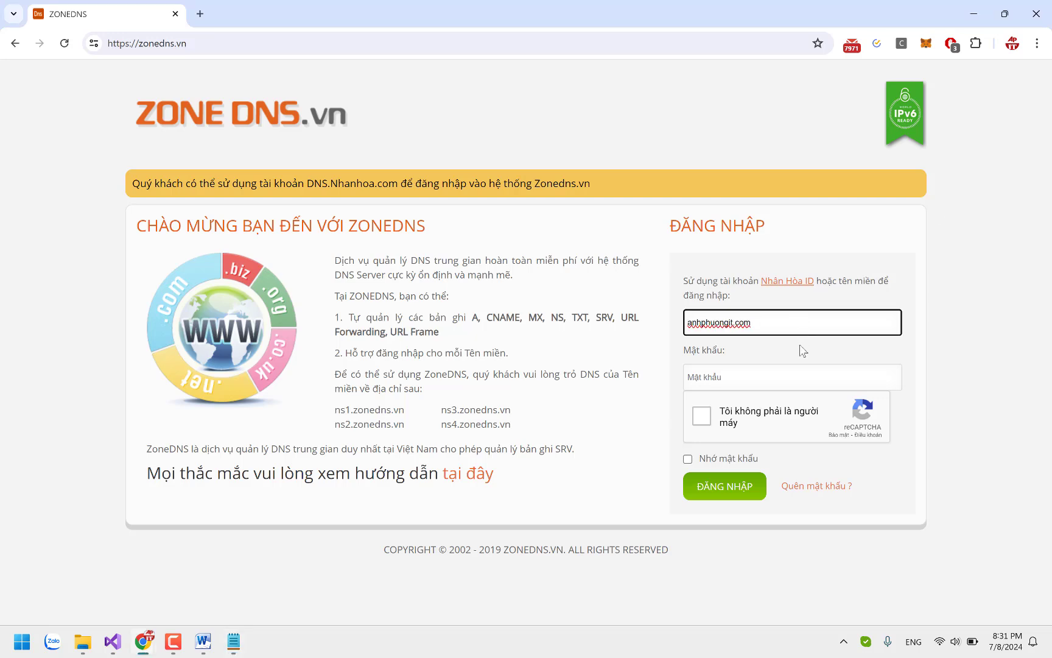
{"action": "key", "text": "alt+Tab"}
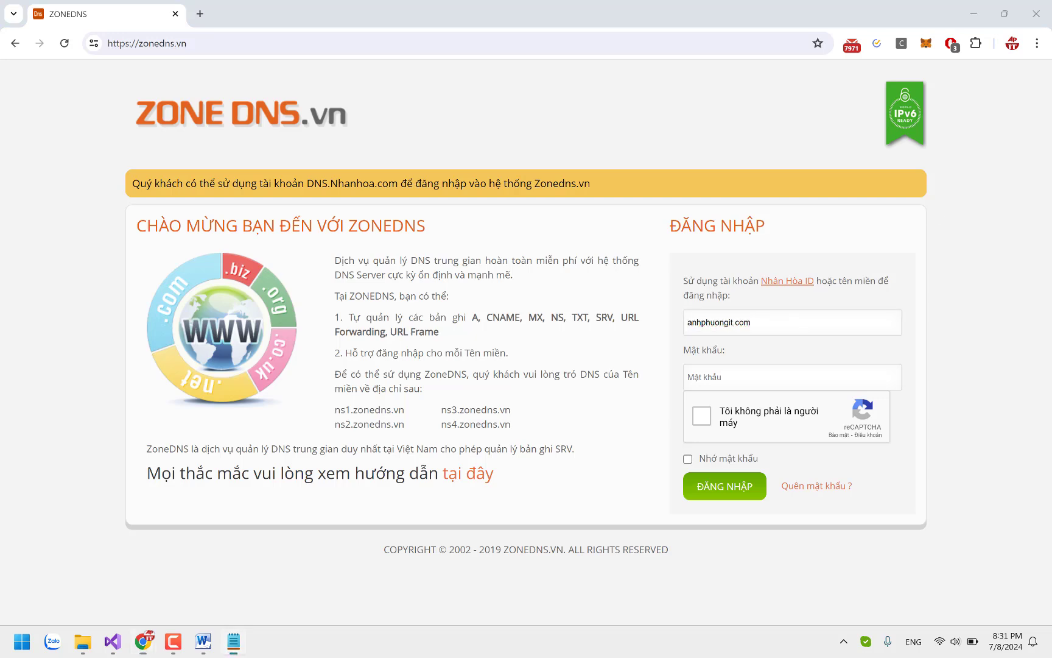
{"action": "left_click", "coordinate": [746, 377]}
{"action": "key", "text": "ctrl+v"}
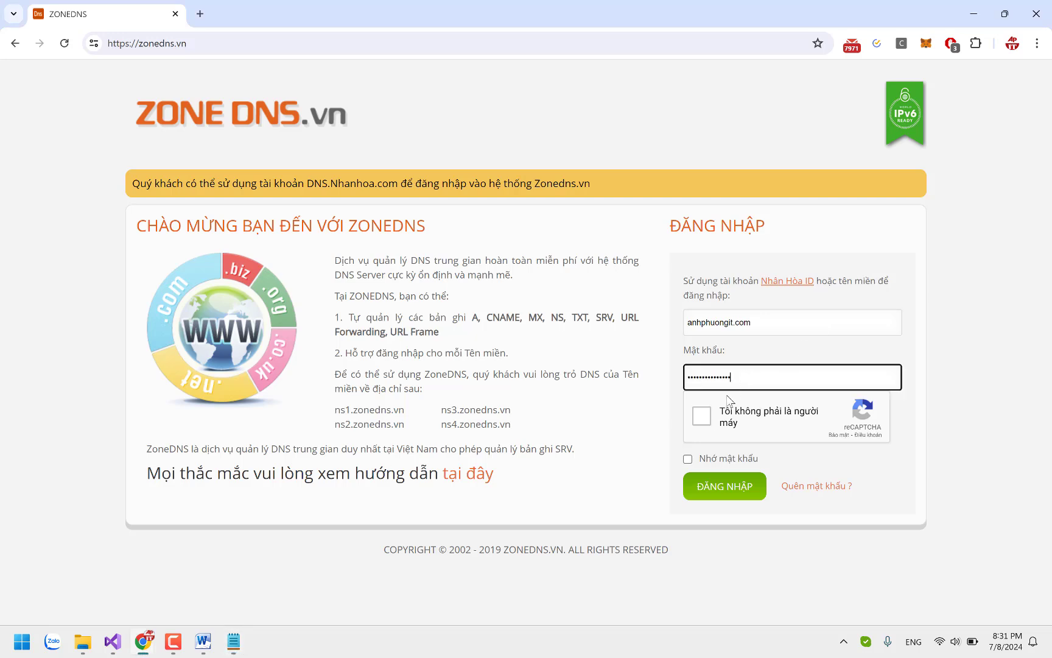
{"action": "left_click", "coordinate": [702, 419]}
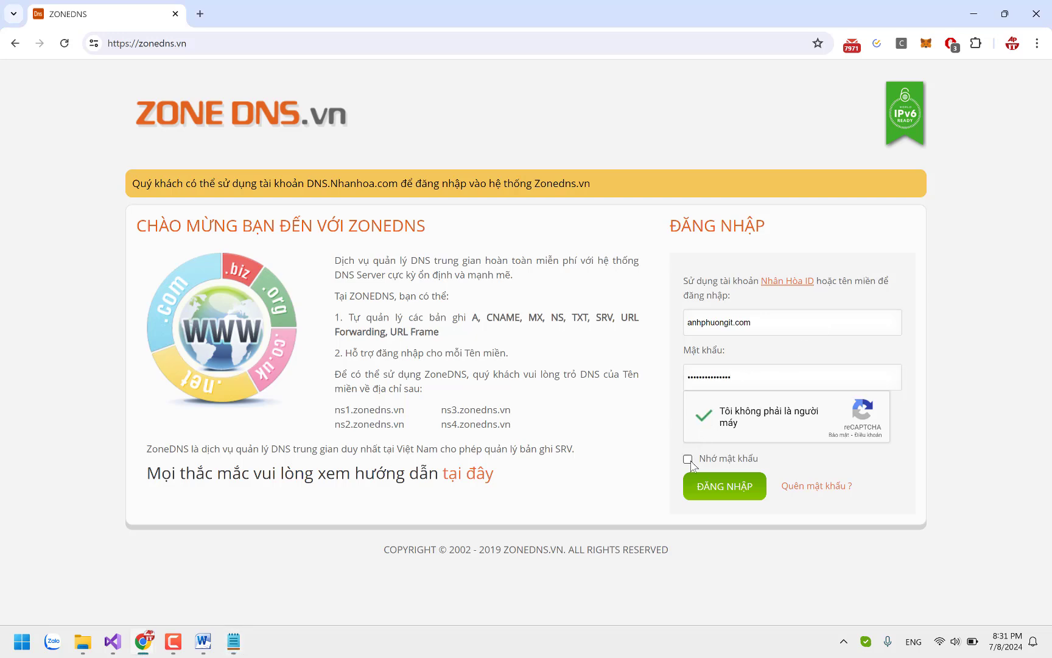
{"action": "left_click", "coordinate": [716, 488]}
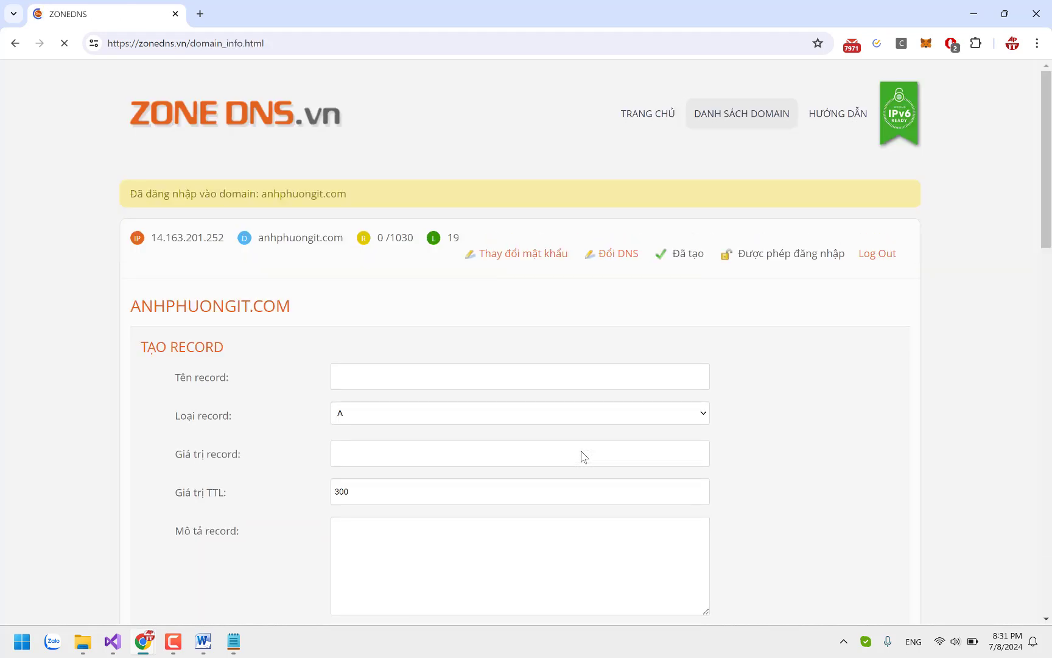
Scroll to the A record table showing 103.170.123.33 and highlight its A heading
{"action": "scroll", "coordinate": [735, 414], "scroll_direction": "down", "scroll_amount": 15}
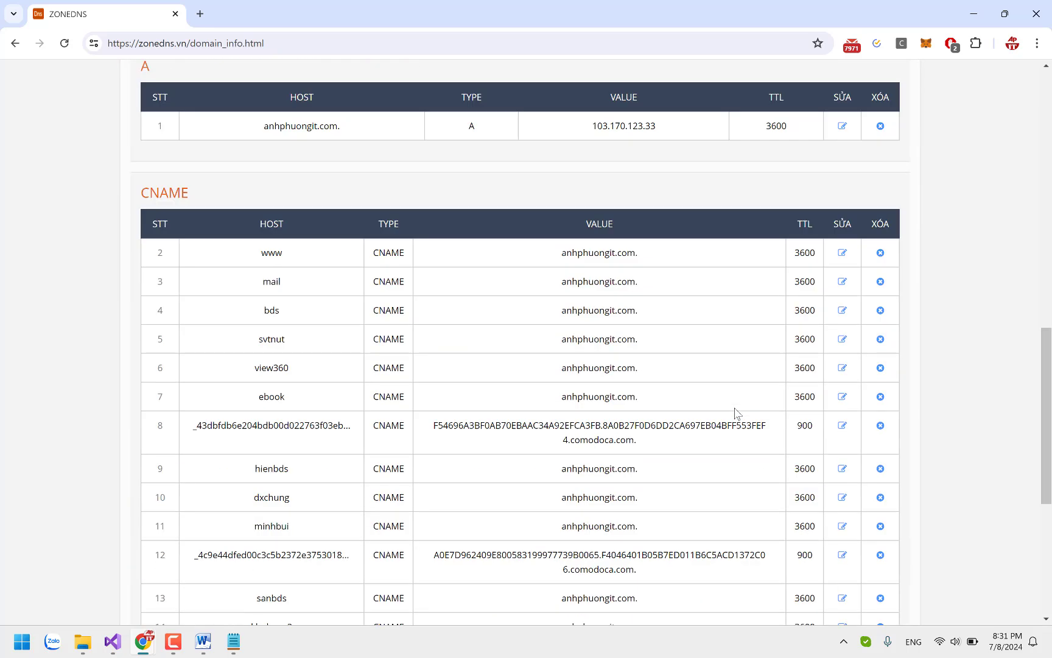
{"action": "scroll", "coordinate": [741, 416], "scroll_direction": "up", "scroll_amount": 15}
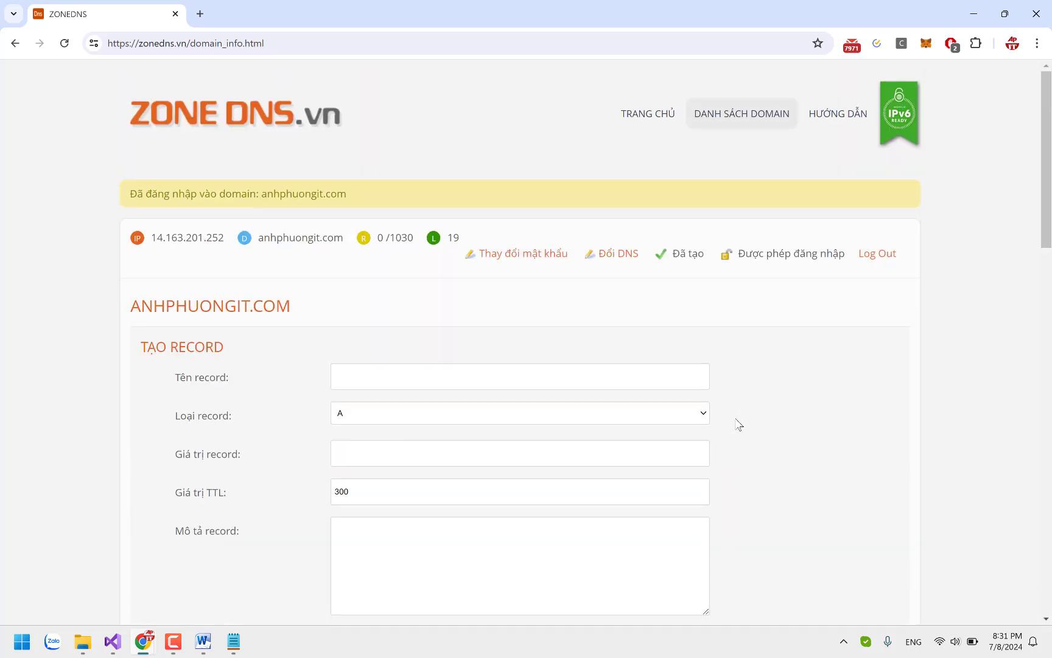
{"action": "scroll", "coordinate": [732, 423], "scroll_direction": "down", "scroll_amount": 8}
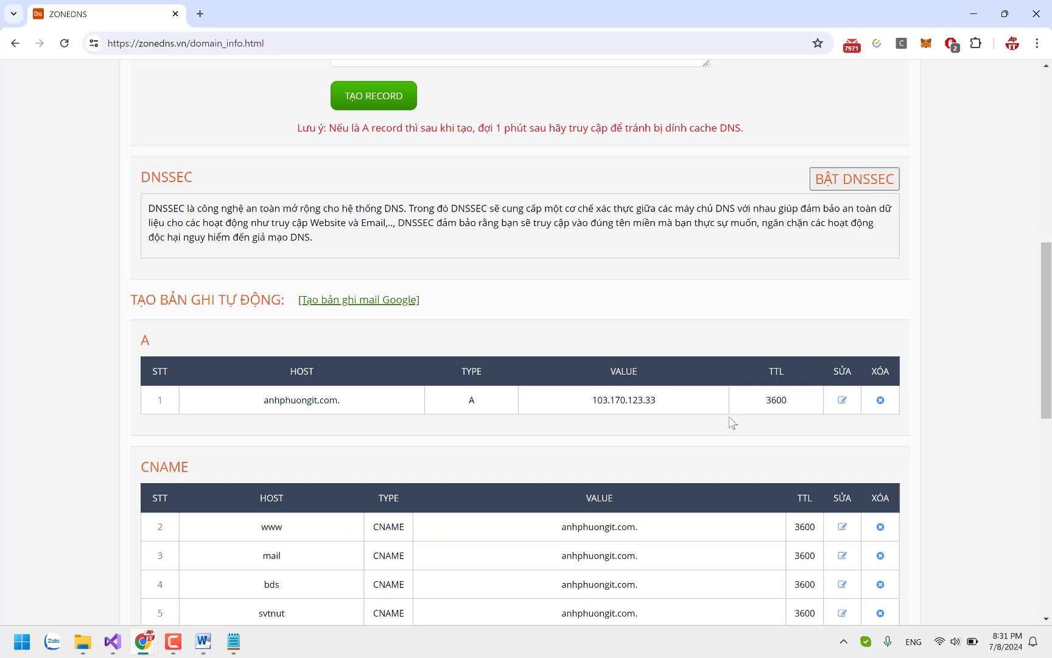
{"action": "mouse_move", "coordinate": [164, 348]}
{"action": "left_mouse_down"}
{"action": "mouse_move", "coordinate": [103, 357]}
{"action": "mouse_move", "coordinate": [144, 346]}
{"action": "left_mouse_up"}
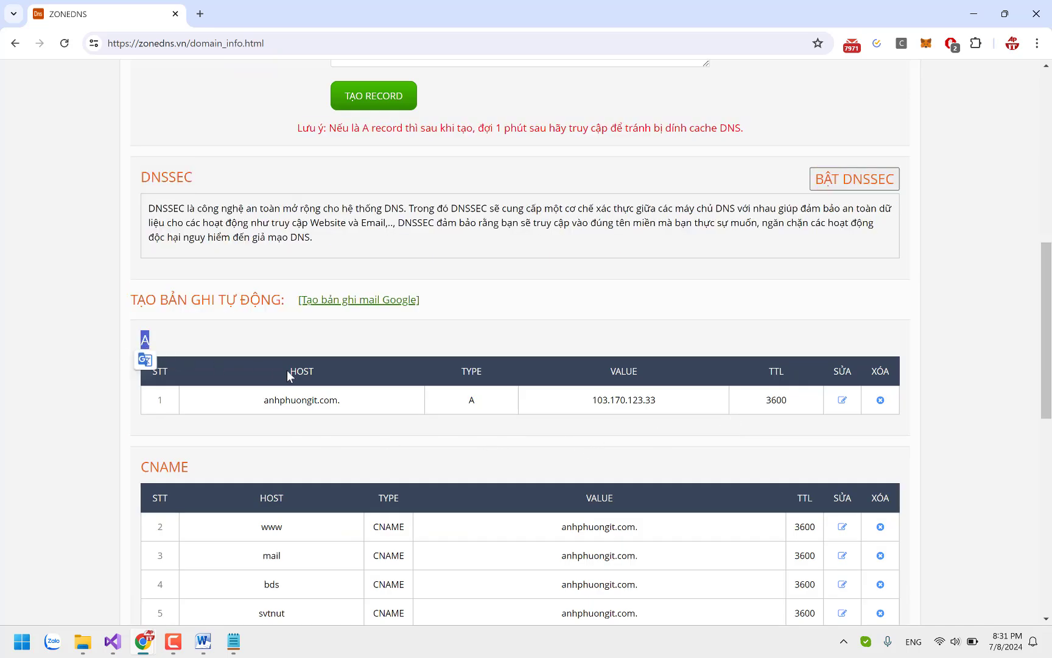
{"action": "left_click", "coordinate": [188, 354]}
{"action": "double_click", "coordinate": [139, 347]}
Bring the Word notes 'Tai lieu khoa hoc.docx' back to the front
{"action": "left_click", "coordinate": [236, 645]}
{"action": "left_click", "coordinate": [235, 645]}
{"action": "left_click", "coordinate": [235, 644]}
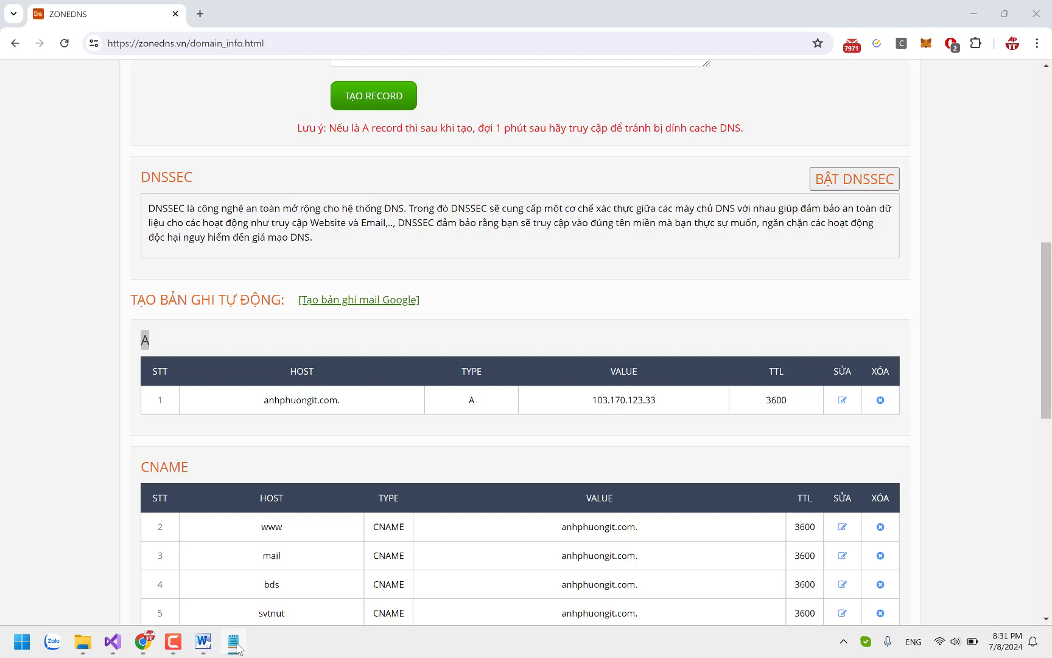
{"action": "left_click", "coordinate": [235, 644]}
{"action": "left_click", "coordinate": [207, 643]}
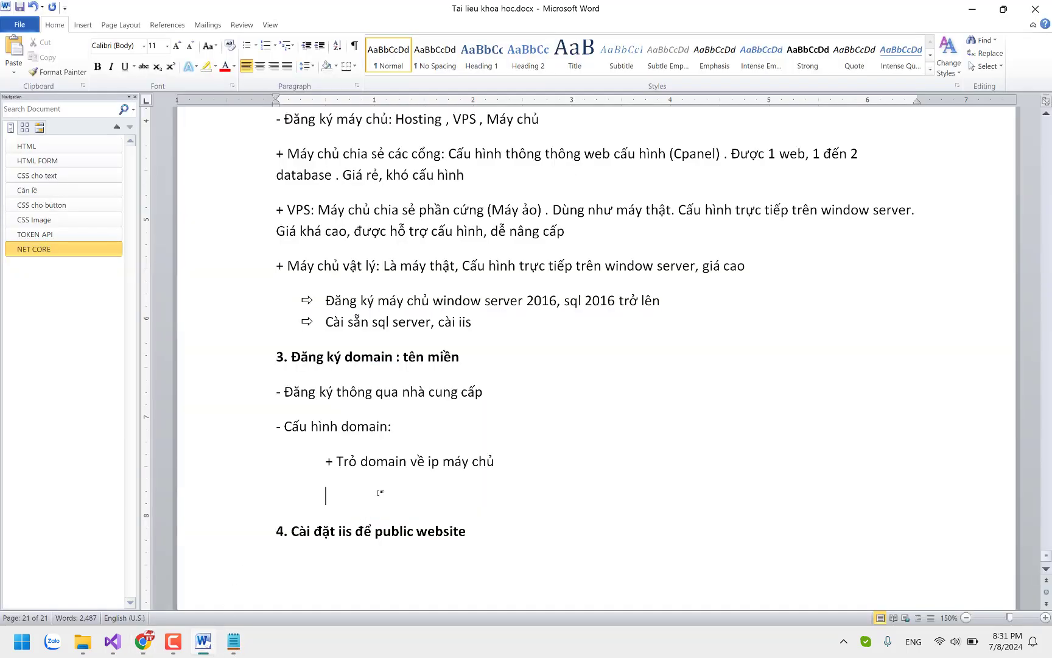
Type '+ Loại bản ghi A: Trỏ domain về ip máy chủ' on the indented line and start a new line
{"action": "type", "text": "+"}
{"action": "type", "text": " Laoi"}
{"action": "key", "text": "BackSpace"}
{"action": "key", "text": "BackSpace"}
{"action": "key", "text": "BackSpace"}
{"action": "type", "text": "oai "}
{"action": "type", "text": "bẩn"}
{"action": "type", "text": " ghi "}
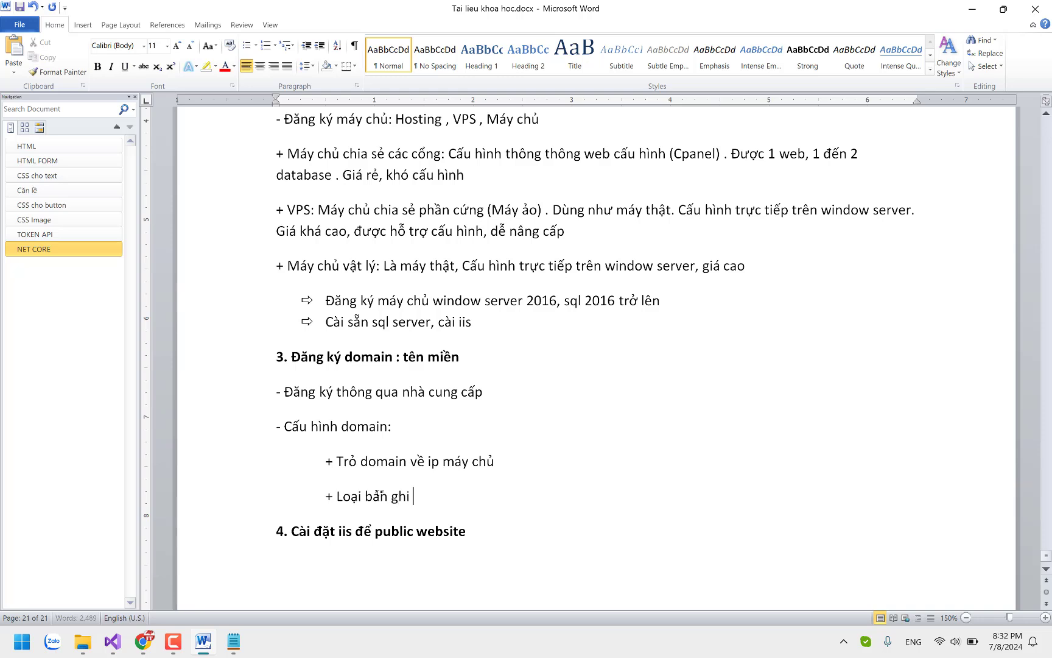
{"action": "type", "text": "A:"}
{"action": "type", "text": " Tro"}
{"action": "type", "text": "r domain"}
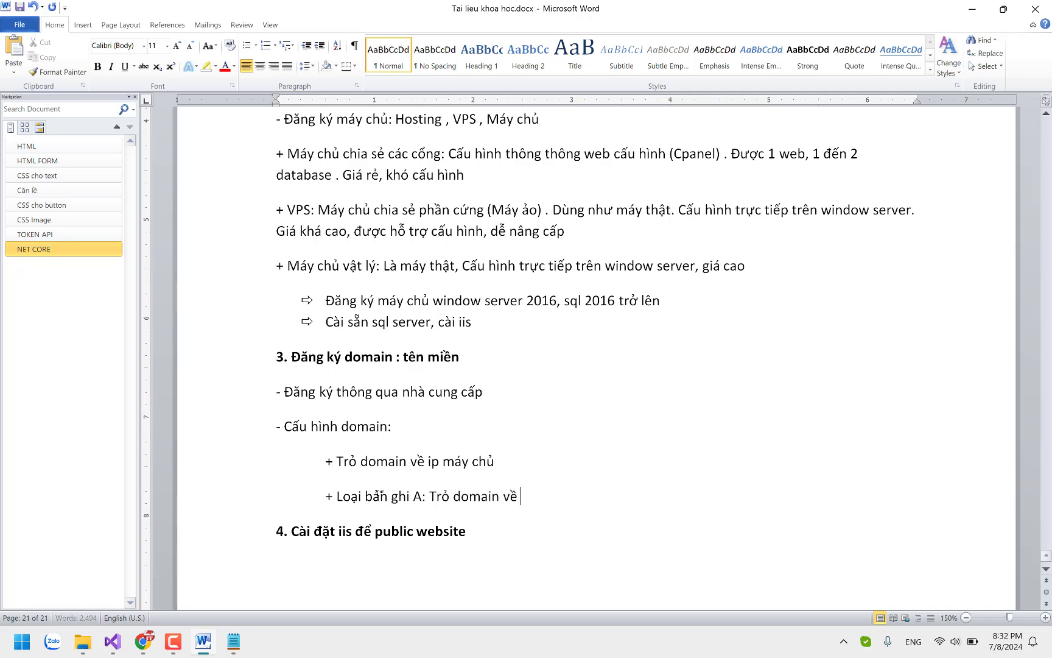
{"action": "type", "text": " về ip máy chủ"}
{"action": "key", "text": "Return"}
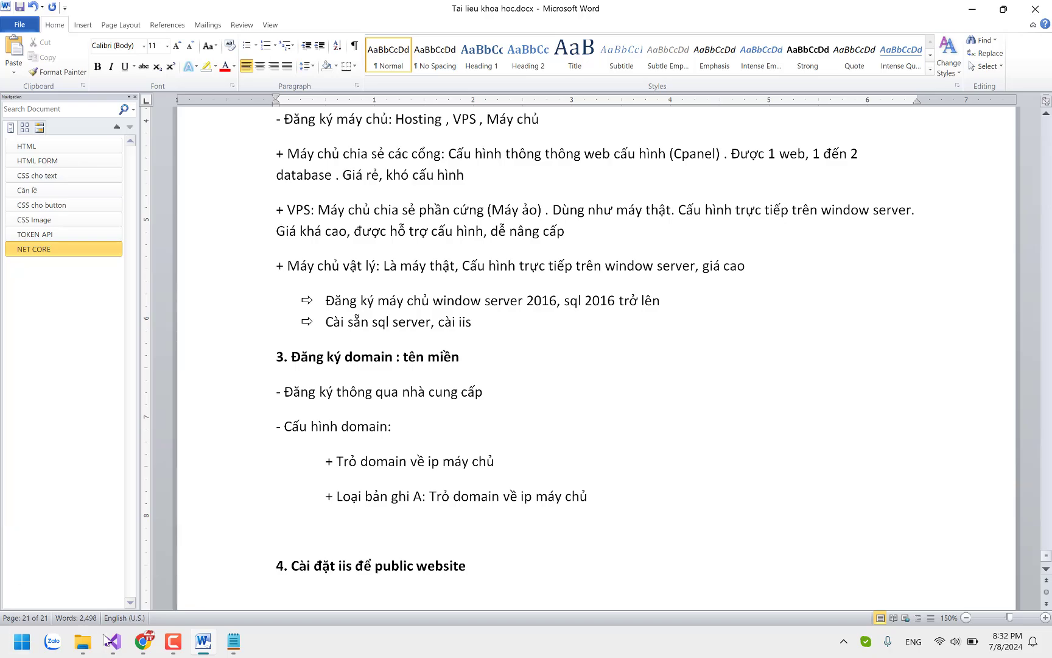
Back in ZoneDNS, highlight the existing A record's host name and IP 103.170.123.33
{"action": "mouse_move", "coordinate": [143, 641]}
{"action": "left_click", "coordinate": [499, 568]}
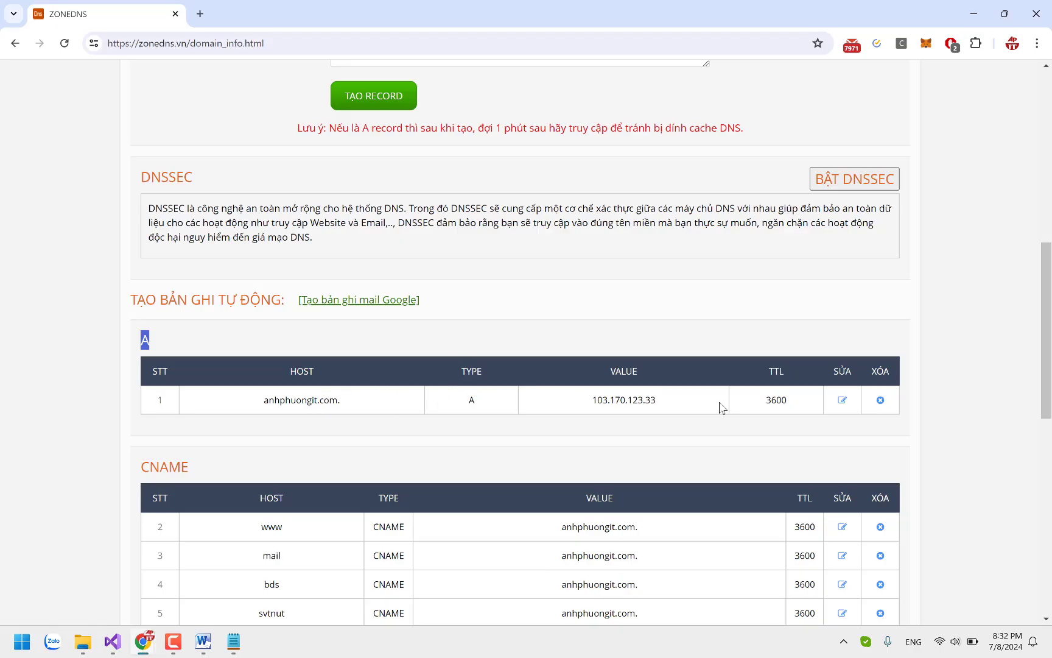
{"action": "left_click_drag", "start_coordinate": [688, 407], "coordinate": [585, 411]}
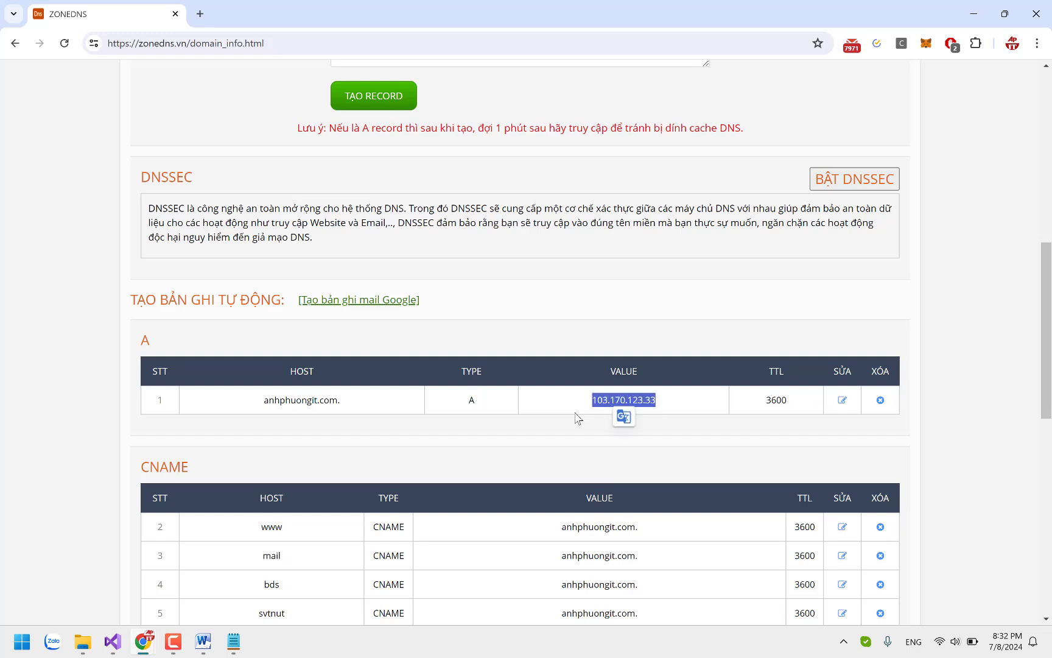
{"action": "left_click_drag", "start_coordinate": [353, 405], "coordinate": [263, 414]}
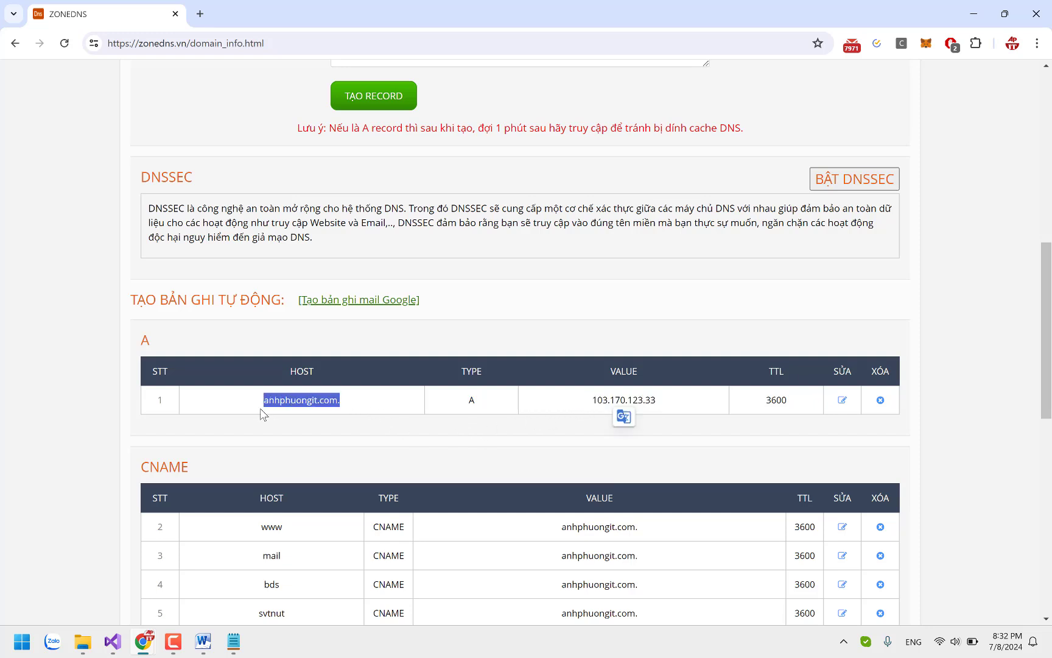
{"action": "left_click", "coordinate": [357, 413]}
{"action": "scroll", "coordinate": [493, 183], "scroll_direction": "up", "scroll_amount": 4}
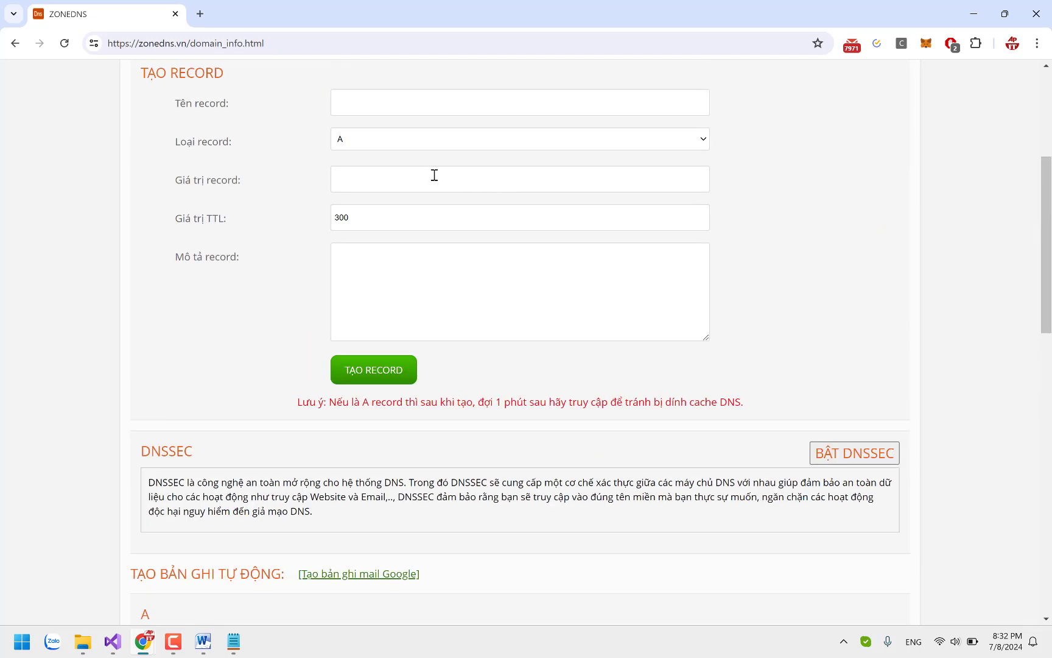
Enter anhphuongit.com as the new record's name, keeping the record type A
{"action": "left_click", "coordinate": [407, 104]}
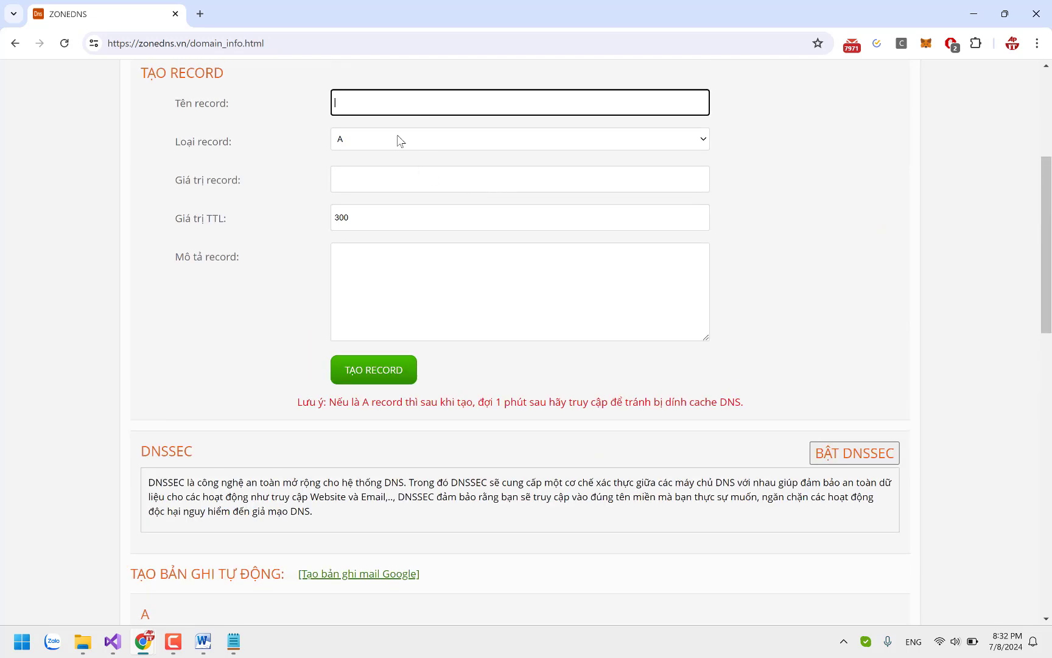
{"action": "left_click", "coordinate": [397, 139]}
{"action": "left_click", "coordinate": [404, 104]}
{"action": "type", "text": "anhphuong"}
{"action": "type", "text": "it.ocm"}
{"action": "key", "text": "BackSpace"}
{"action": "key", "text": "BackSpace"}
{"action": "type", "text": "com"}
{"action": "key", "text": "ctrl+a"}
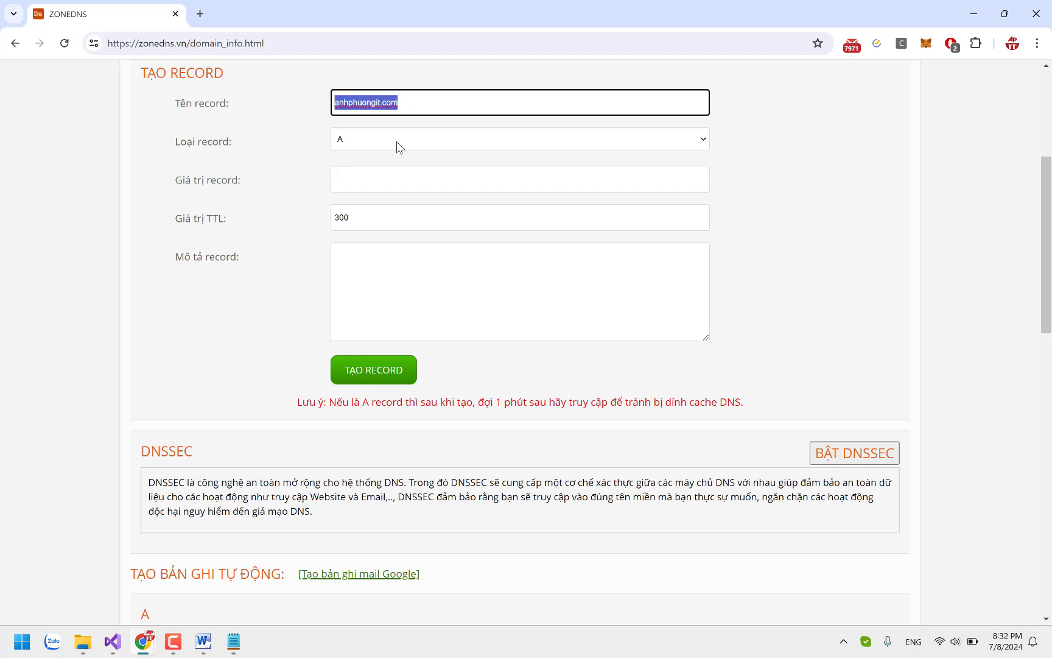
Enter the server IP 103.12.122.33 as the record value, leaving TTL at 300
{"action": "left_click", "coordinate": [379, 173]}
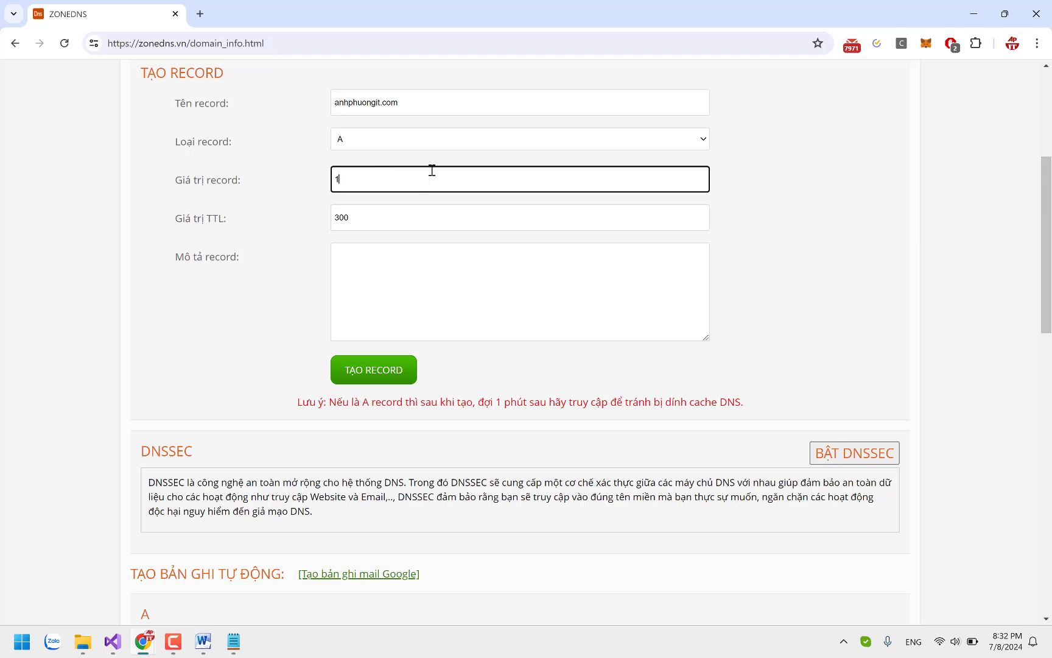
{"action": "type", "text": "103.12.122.33"}
{"action": "scroll", "coordinate": [432, 246], "scroll_direction": "down", "scroll_amount": 5}
{"action": "scroll", "coordinate": [432, 246], "scroll_direction": "up", "scroll_amount": 5}
{"action": "scroll", "coordinate": [424, 229], "scroll_direction": "down", "scroll_amount": 9}
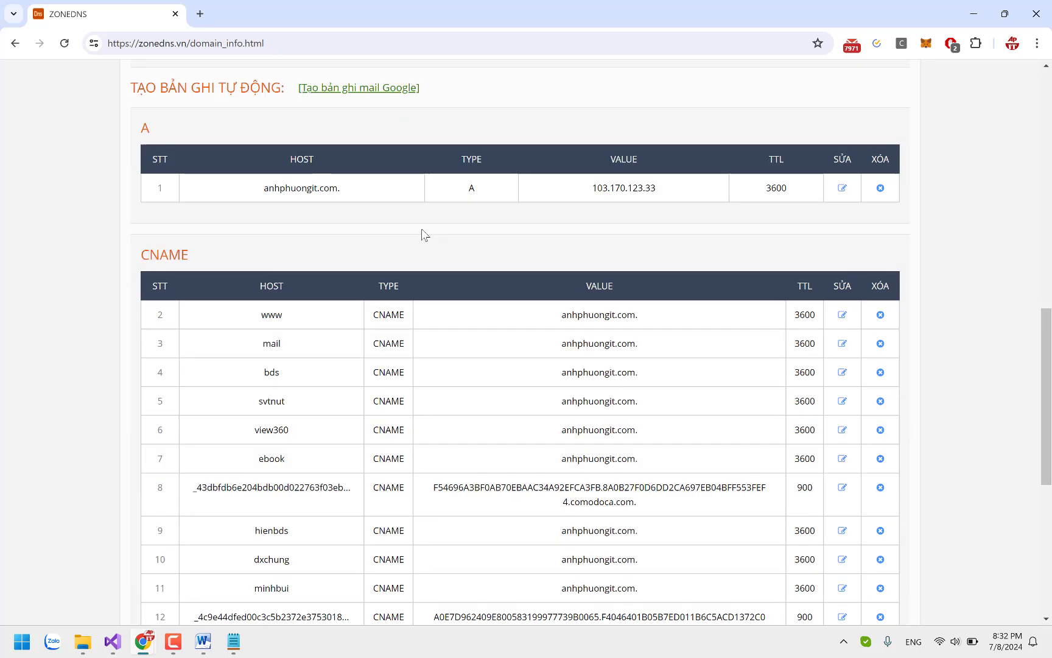
{"action": "left_click_drag", "start_coordinate": [207, 198], "coordinate": [140, 190]}
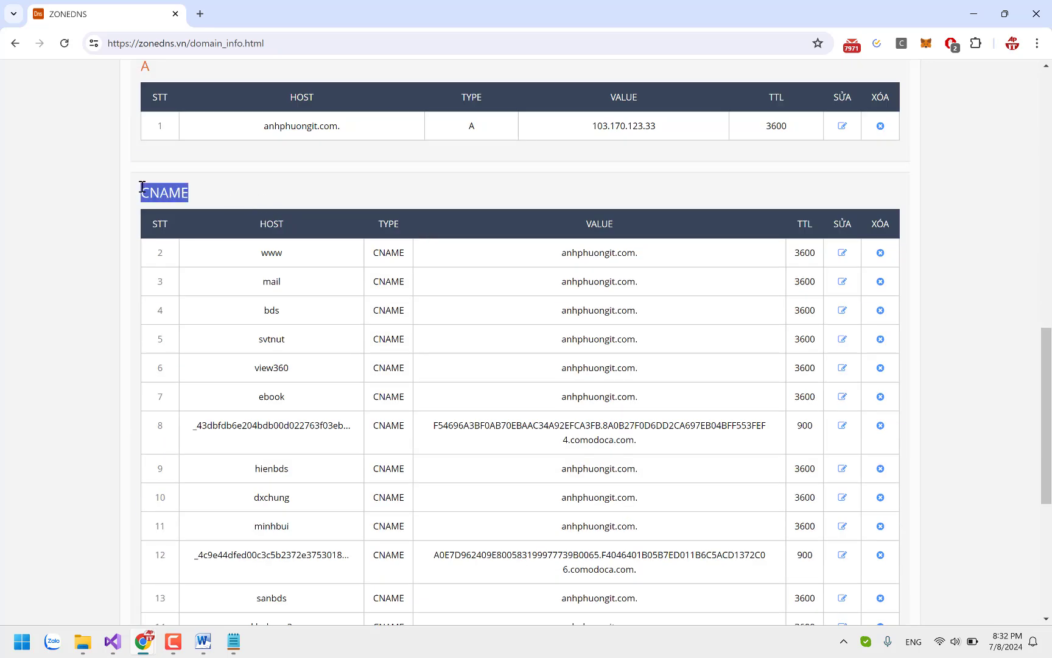
{"action": "scroll", "coordinate": [473, 291], "scroll_direction": "down", "scroll_amount": 5}
{"action": "scroll", "coordinate": [472, 291], "scroll_direction": "up", "scroll_amount": 5}
{"action": "left_click_drag", "start_coordinate": [1047, 338], "coordinate": [1048, 247]}
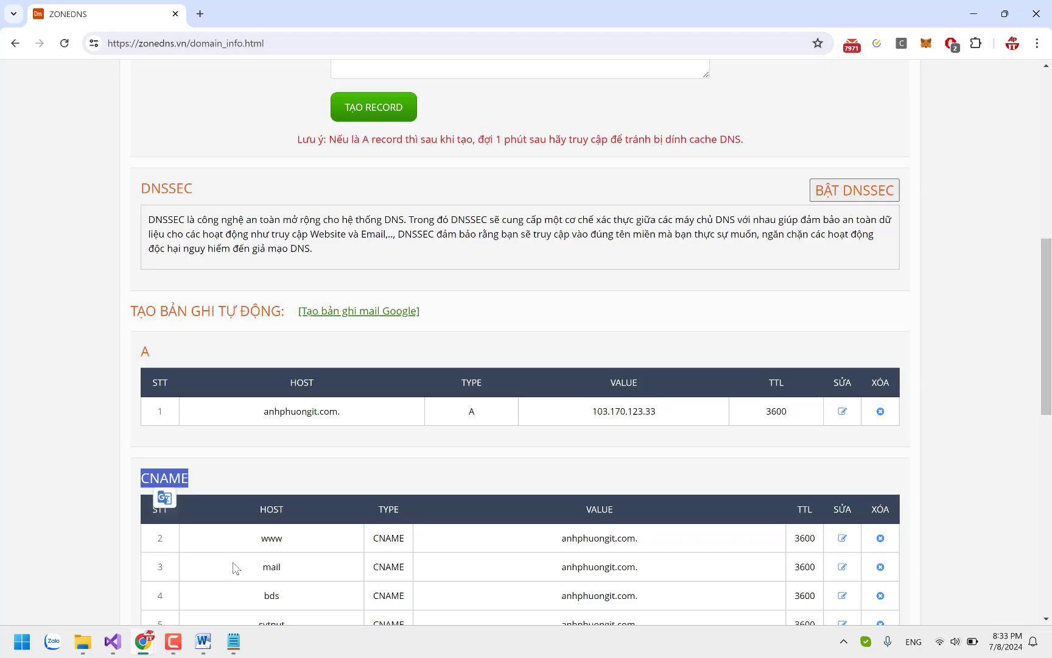
Type '+ Loại bản ghi Cname: Tên miền con' on the indented line under the A record note
{"action": "left_click", "coordinate": [121, 641]}
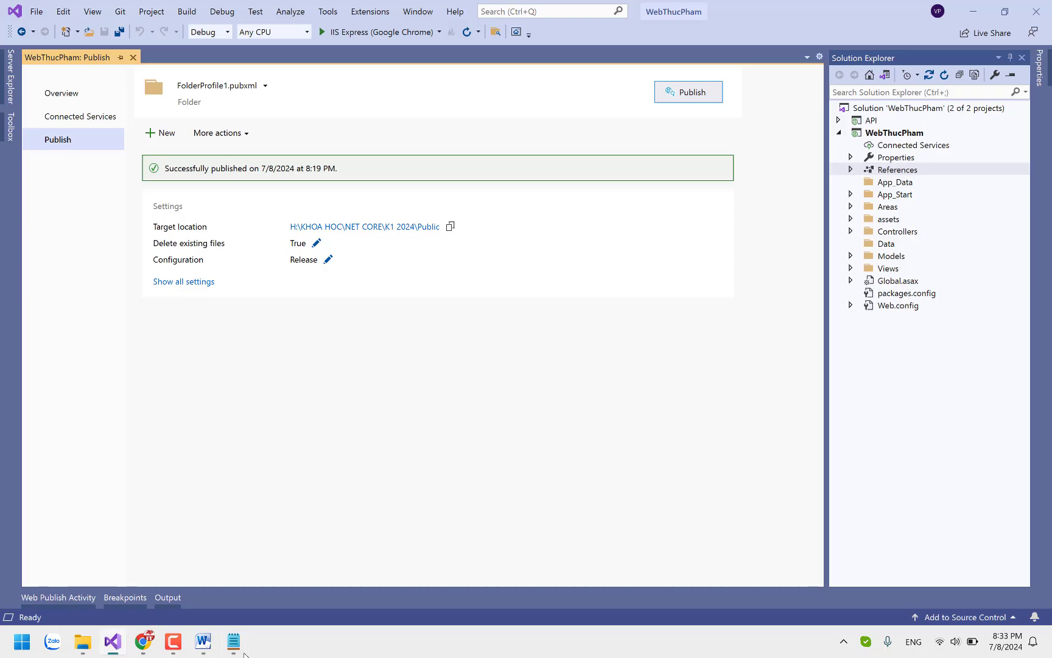
{"action": "left_click", "coordinate": [203, 641]}
{"action": "left_click", "coordinate": [346, 542]}
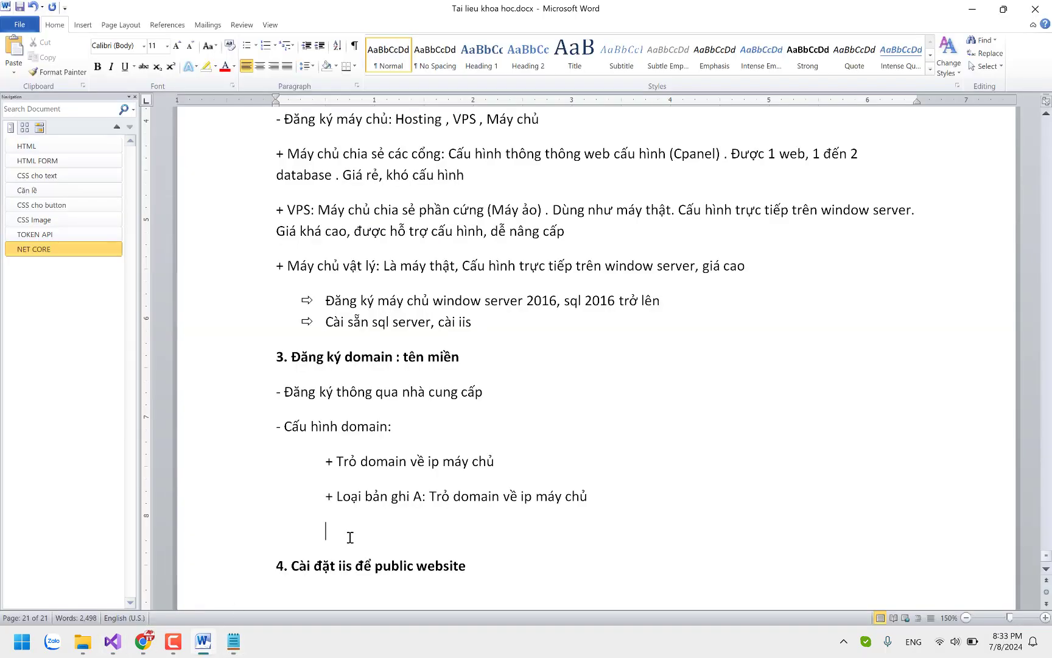
{"action": "type", "text": "+"}
{"action": "type", "text": " a"}
{"action": "key", "text": "BackSpace"}
{"action": "type", "text": "Loại bản ghi C"}
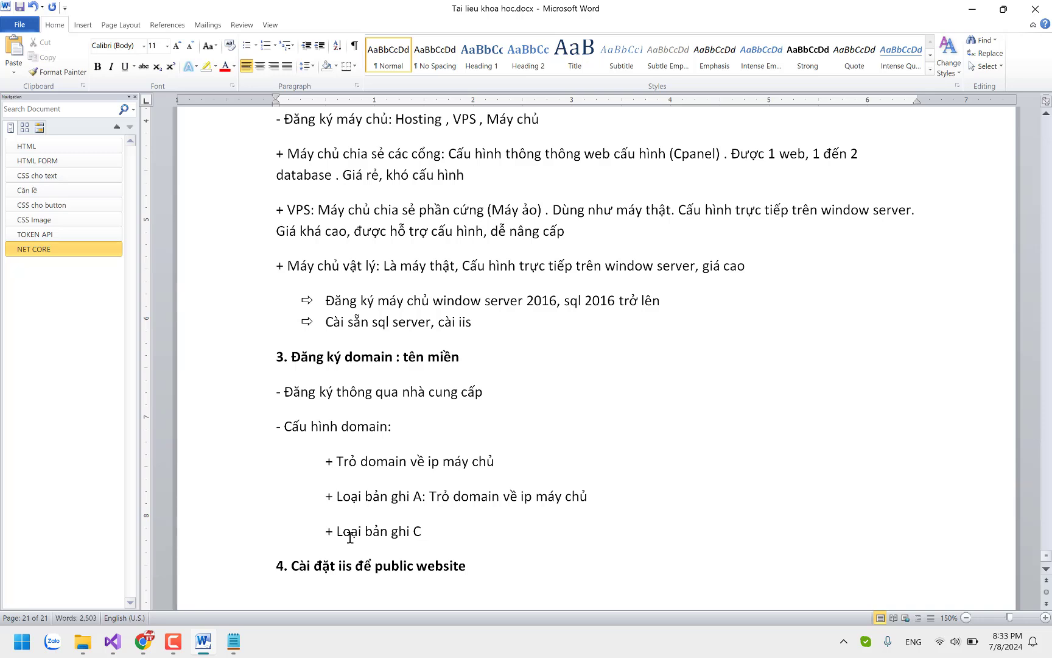
{"action": "type", "text": "name: Ten miền con"}
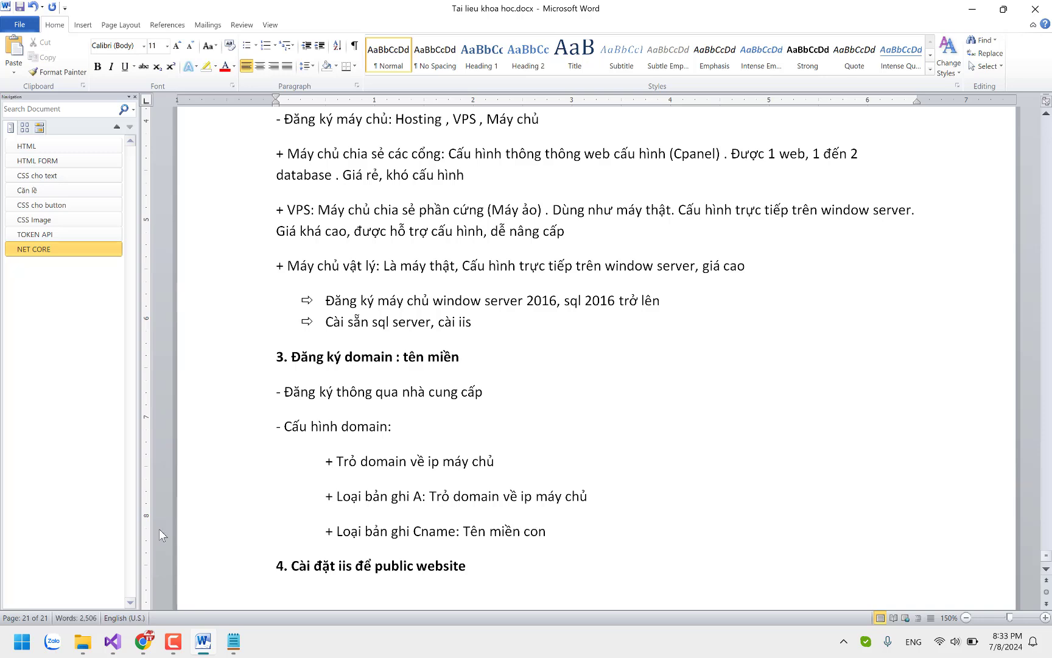
{"action": "left_click", "coordinate": [235, 643]}
In the CNAME table, highlight the www host and its value anhphuongit.com
{"action": "mouse_move", "coordinate": [160, 644]}
{"action": "left_click", "coordinate": [492, 569]}
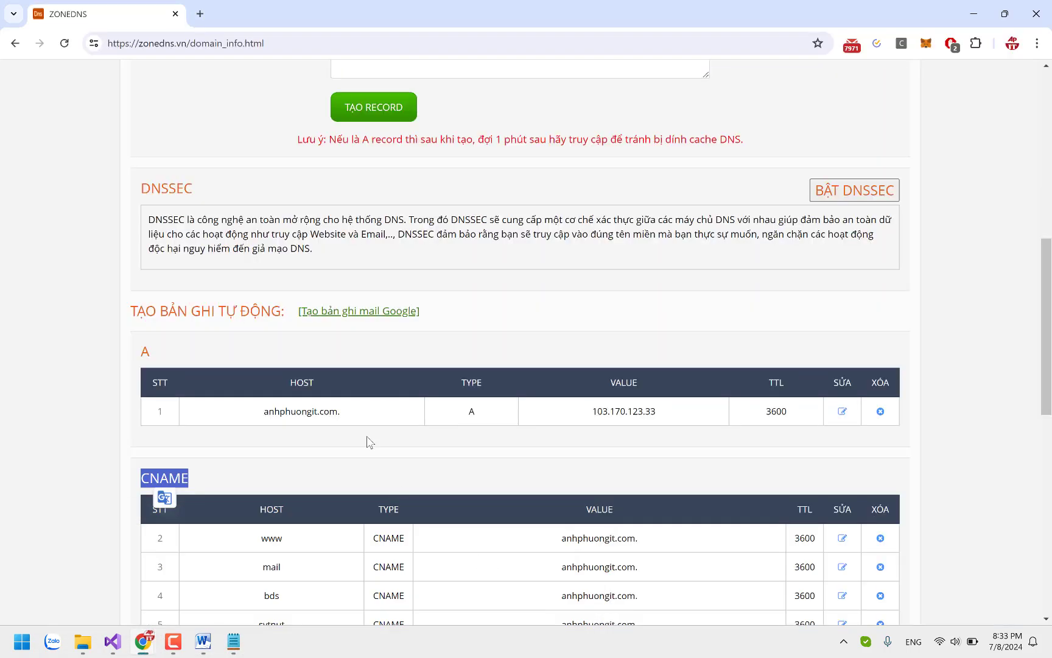
{"action": "scroll", "coordinate": [367, 440], "scroll_direction": "down", "scroll_amount": 4}
{"action": "left_click_drag", "start_coordinate": [283, 264], "coordinate": [238, 275]}
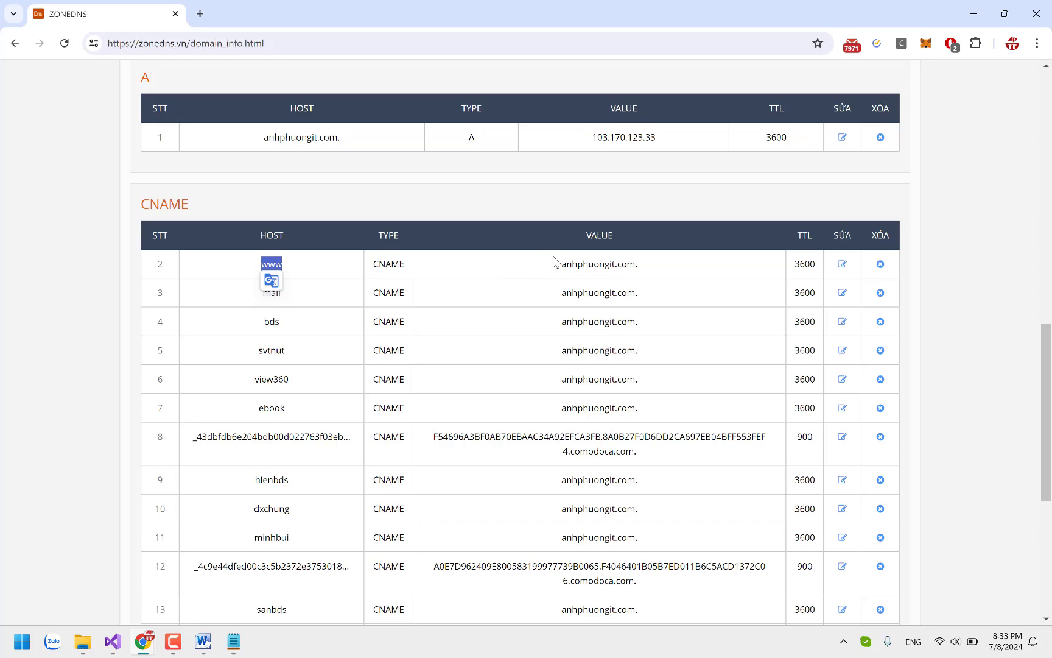
{"action": "left_click_drag", "start_coordinate": [559, 267], "coordinate": [670, 277]}
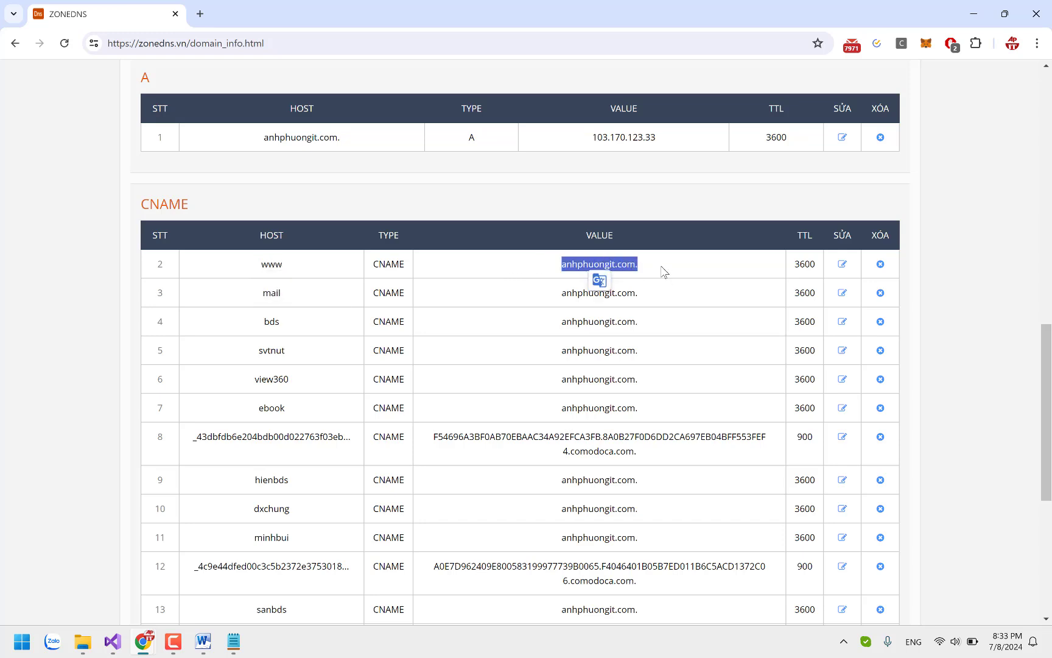
Load bds.anhphuongit.com in a new tab and highlight 'bds' in the address
{"action": "left_click", "coordinate": [199, 13]}
{"action": "type", "text": "bds"}
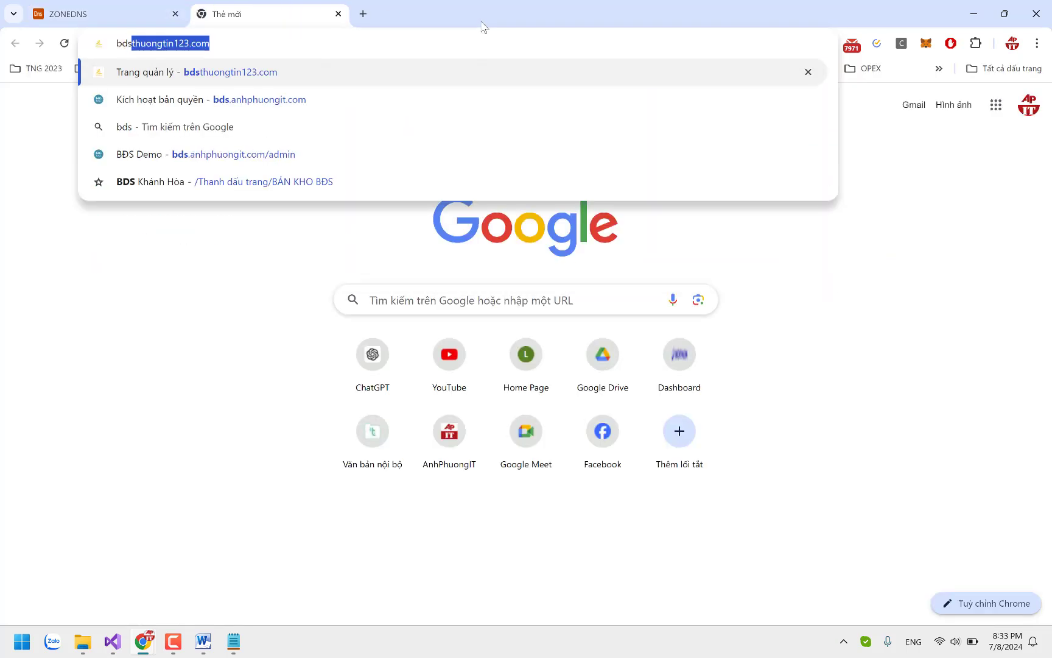
{"action": "type", "text": ".a"}
{"action": "key", "text": "Return"}
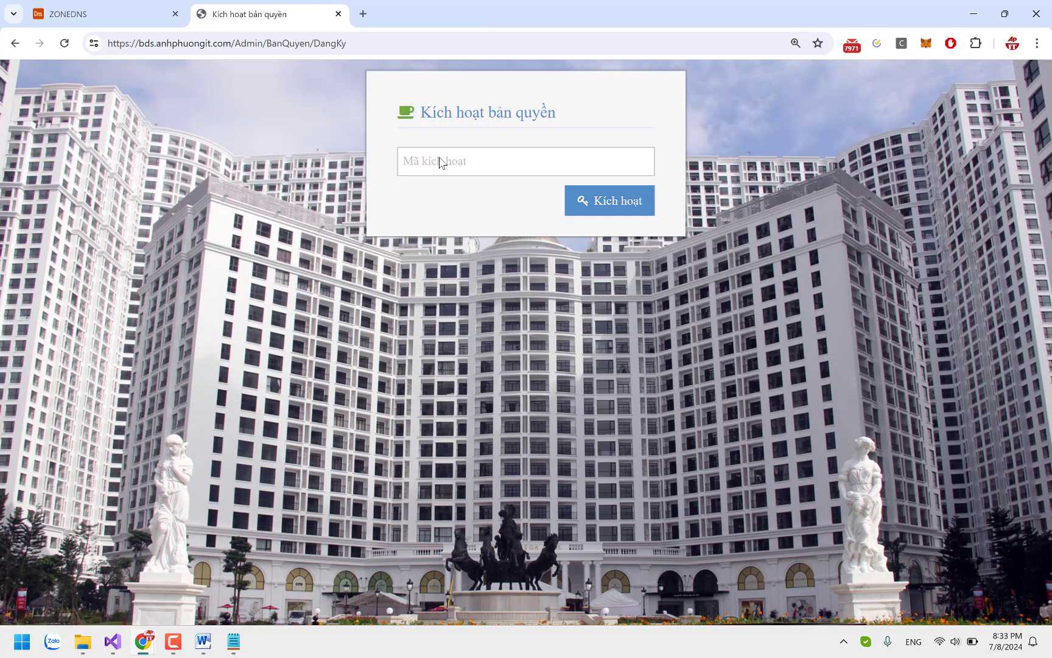
{"action": "double_click", "coordinate": [147, 42]}
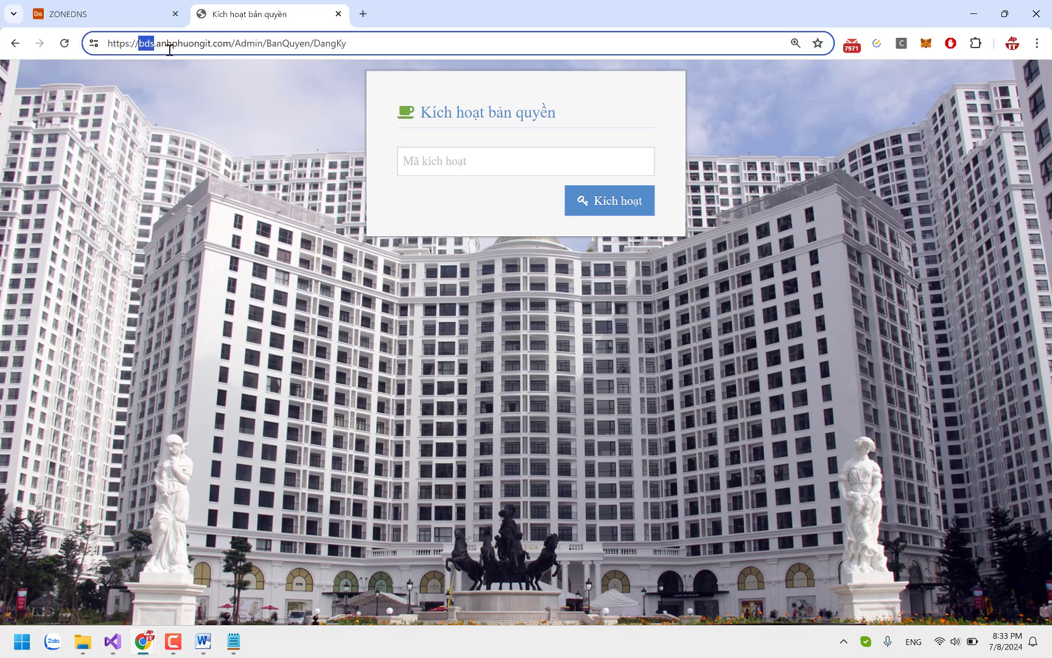
On the ZoneDNS tab, highlight the bds CNAME row and scroll through the record tables
{"action": "left_click", "coordinate": [149, 9]}
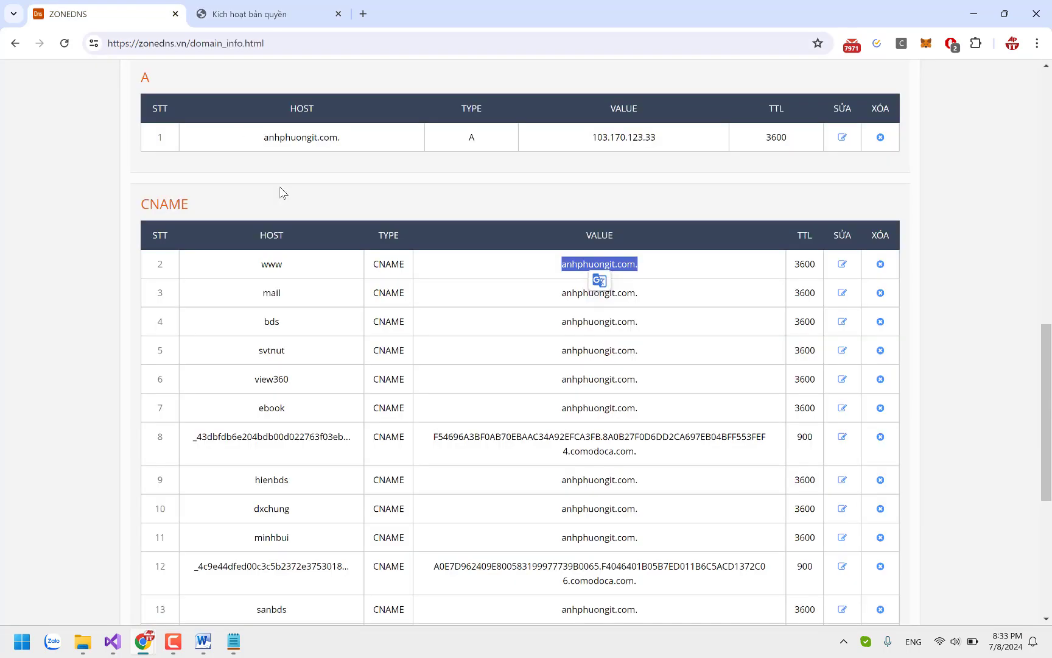
{"action": "left_click_drag", "start_coordinate": [245, 323], "coordinate": [895, 326]}
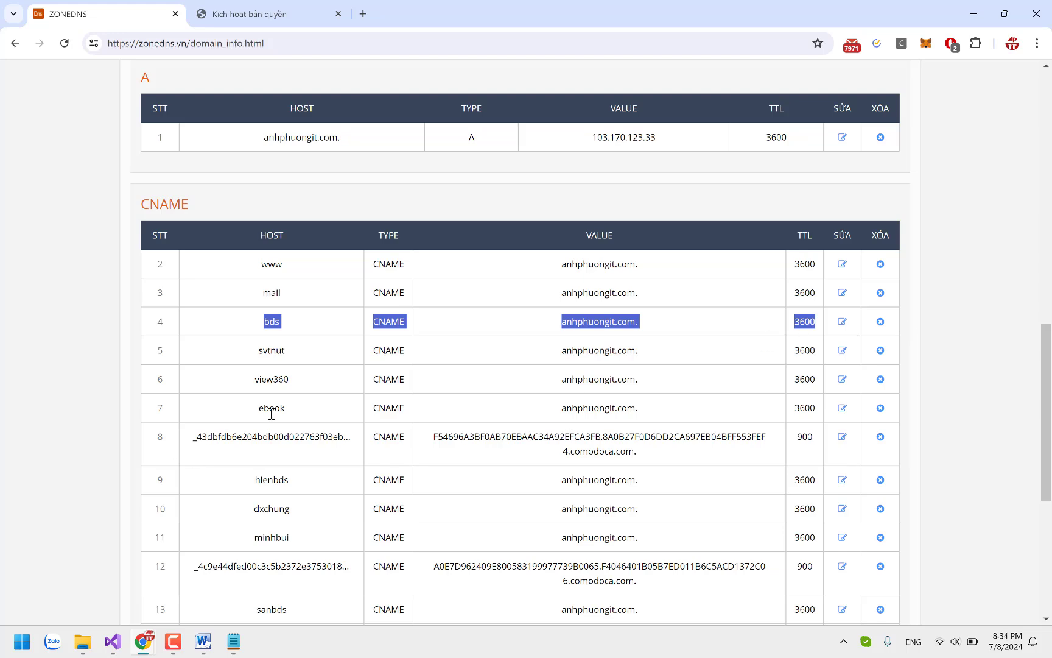
{"action": "scroll", "coordinate": [271, 413], "scroll_direction": "down", "scroll_amount": 4}
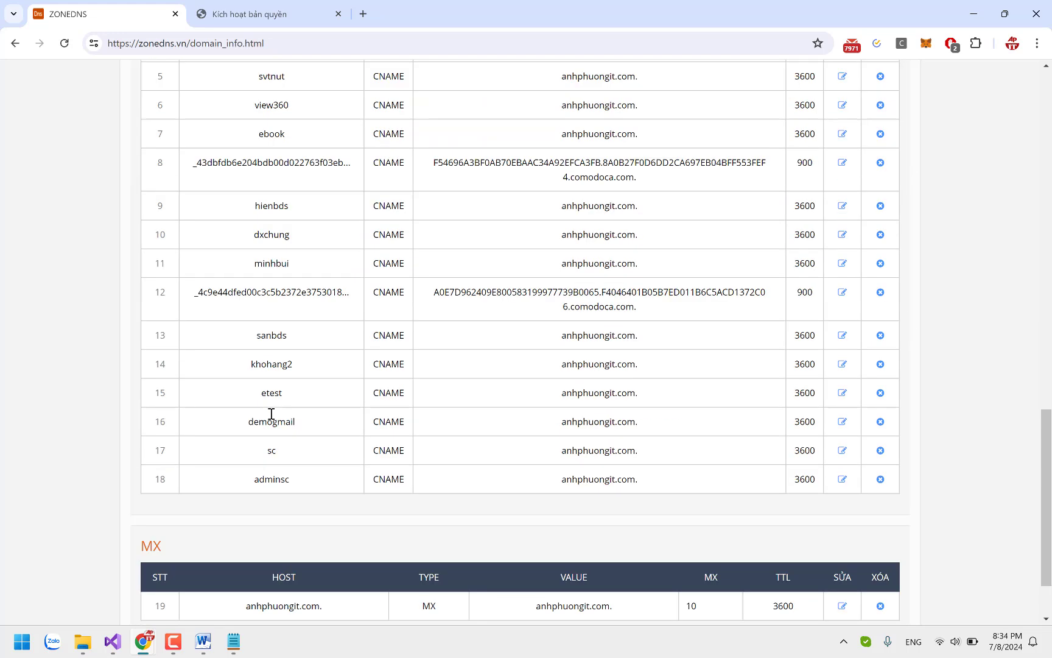
{"action": "scroll", "coordinate": [271, 414], "scroll_direction": "down", "scroll_amount": 2}
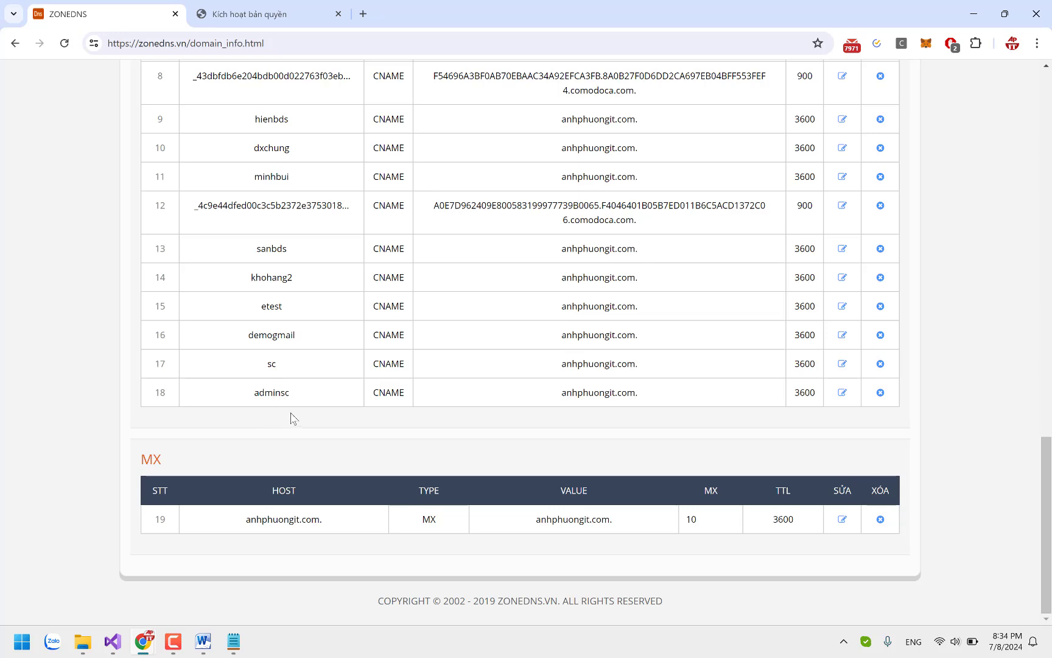
{"action": "scroll", "coordinate": [312, 376], "scroll_direction": "up", "scroll_amount": 8}
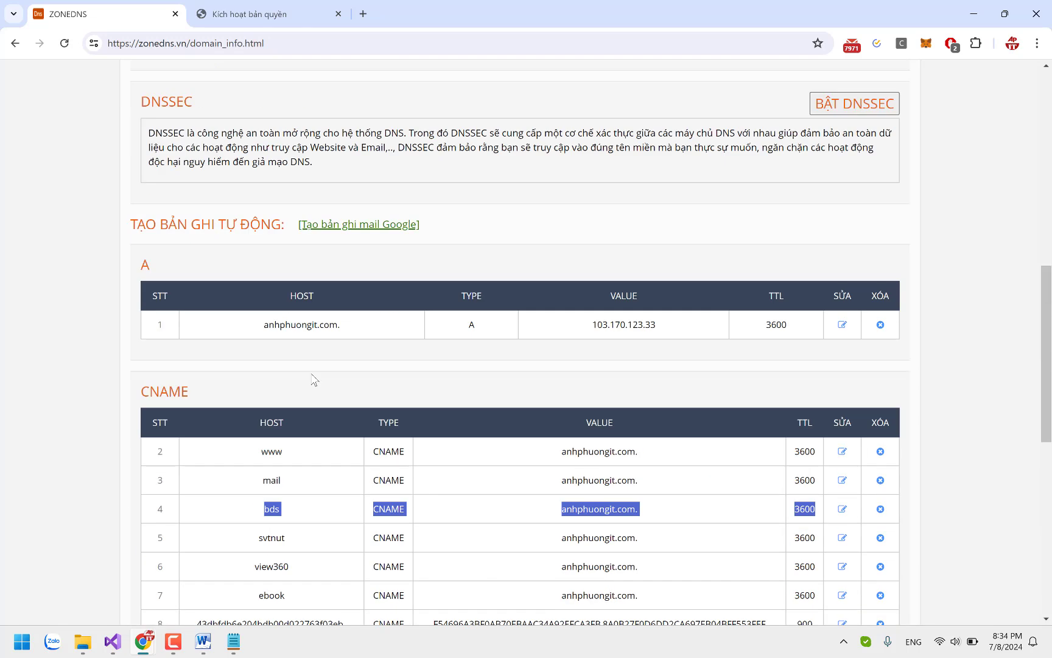
{"action": "scroll", "coordinate": [319, 360], "scroll_direction": "up", "scroll_amount": 9}
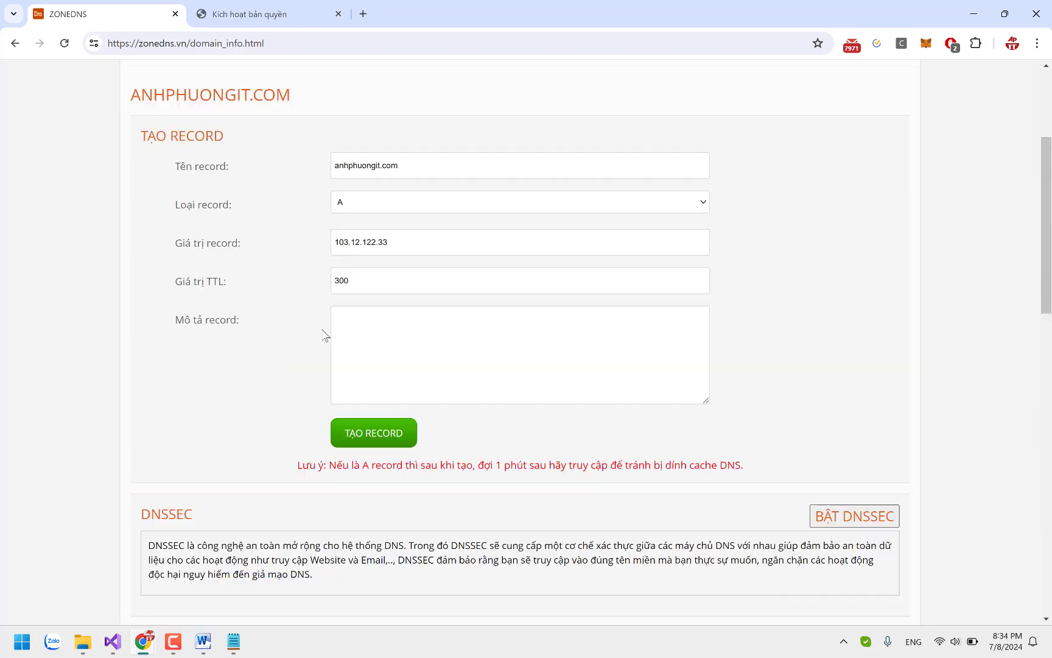
Inspect the Loại record type list, leaving the new record set to A
{"action": "left_click", "coordinate": [369, 341]}
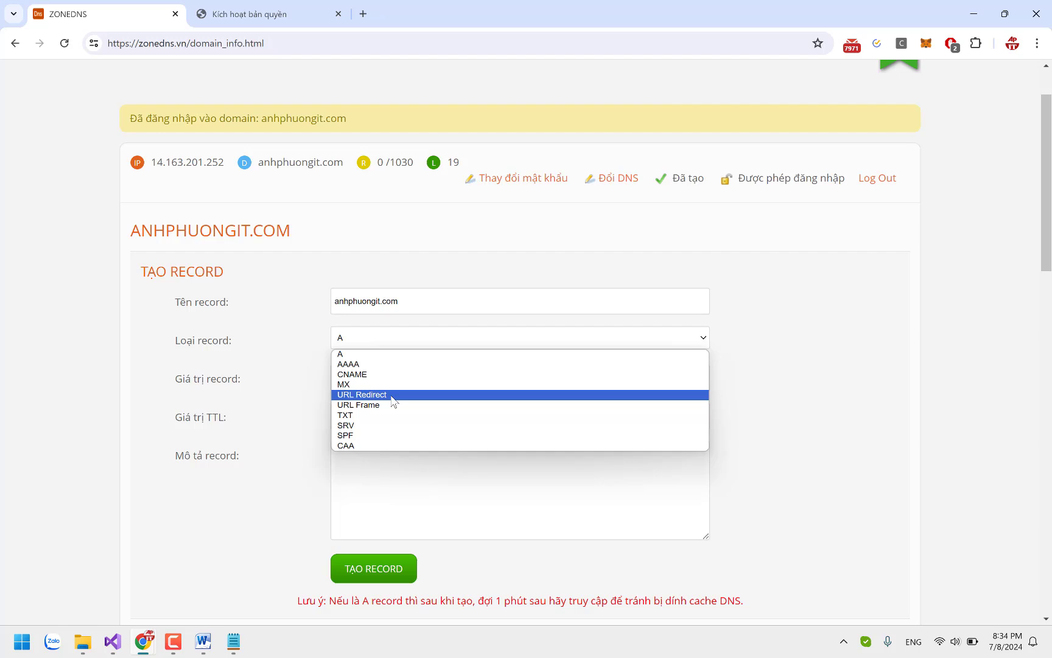
{"action": "left_click", "coordinate": [73, 421]}
{"action": "scroll", "coordinate": [738, 392], "scroll_direction": "down", "scroll_amount": 15}
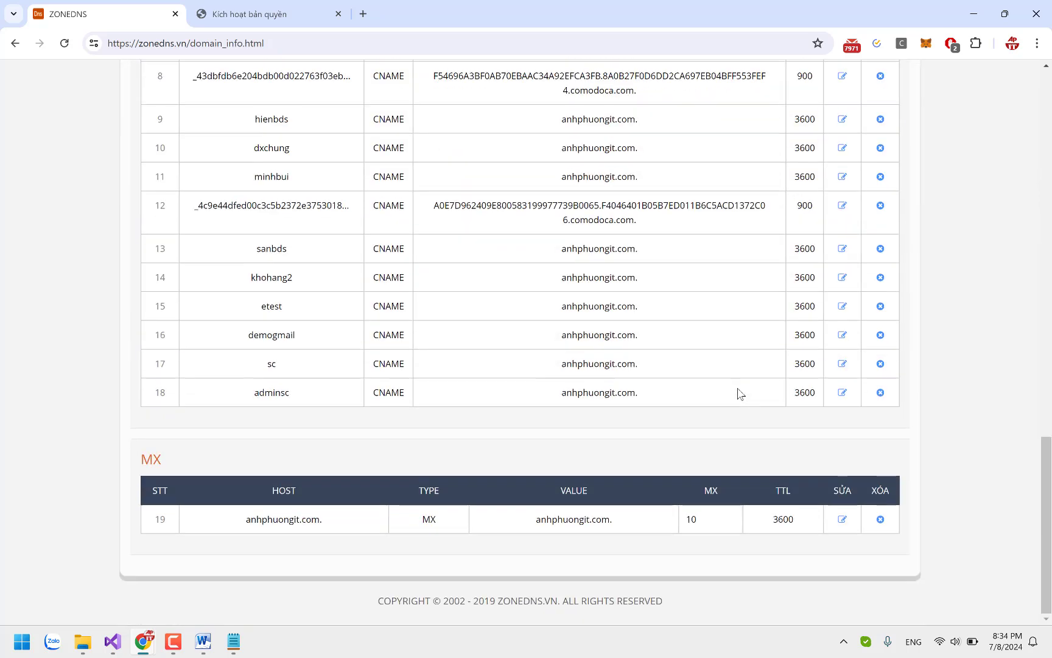
{"action": "scroll", "coordinate": [737, 386], "scroll_direction": "up", "scroll_amount": 15}
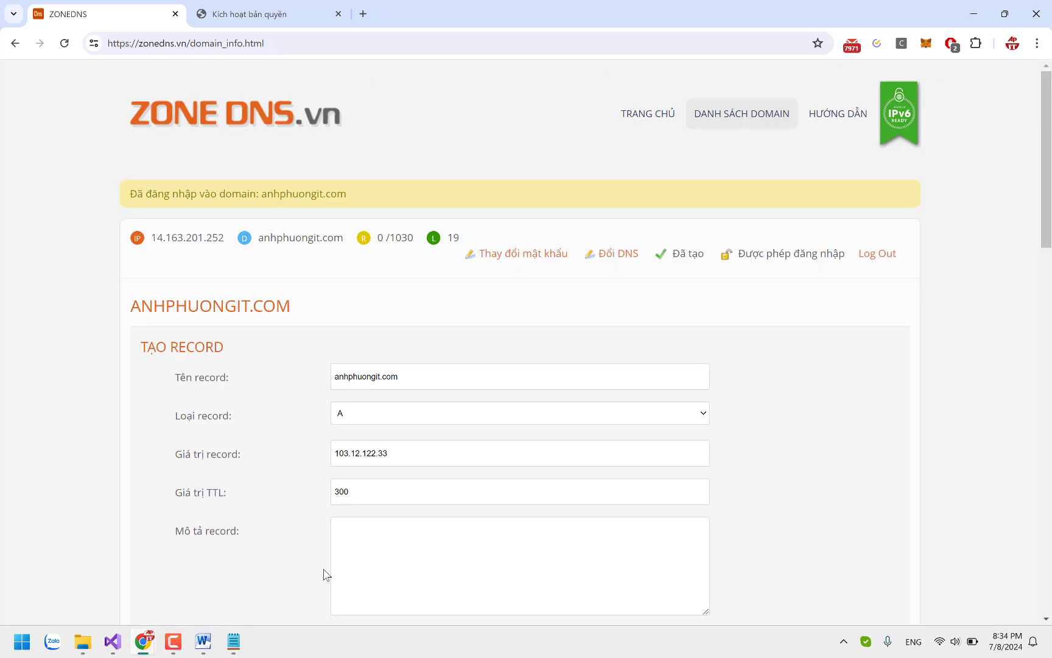
Add a new line under the heading '4. Cài đặt iis để public website' in Word
{"action": "left_click", "coordinate": [113, 641]}
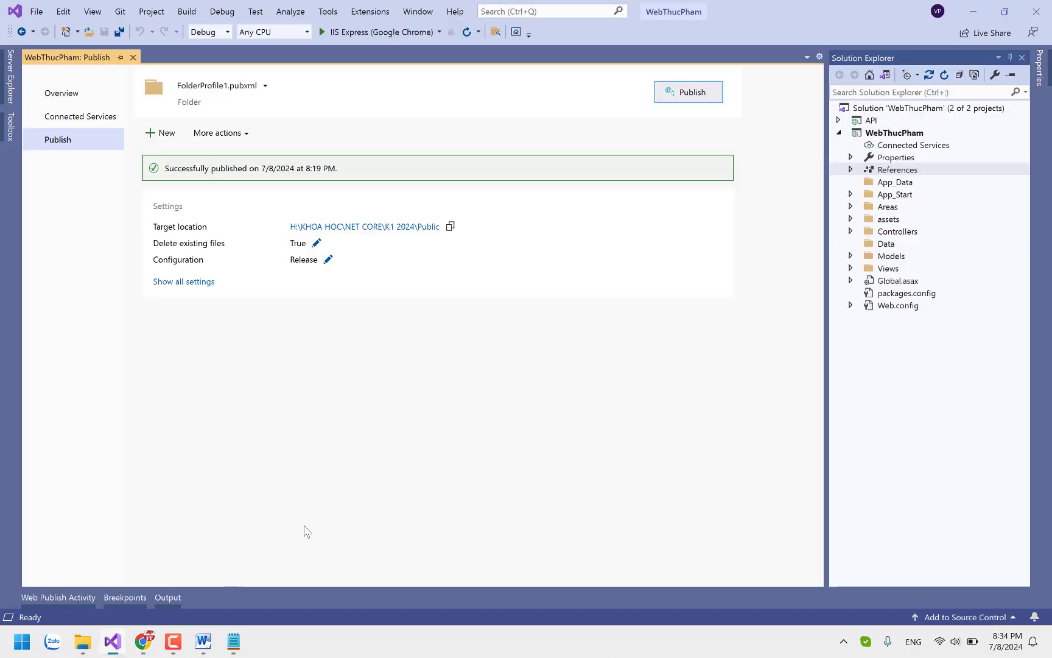
{"action": "left_click", "coordinate": [241, 649]}
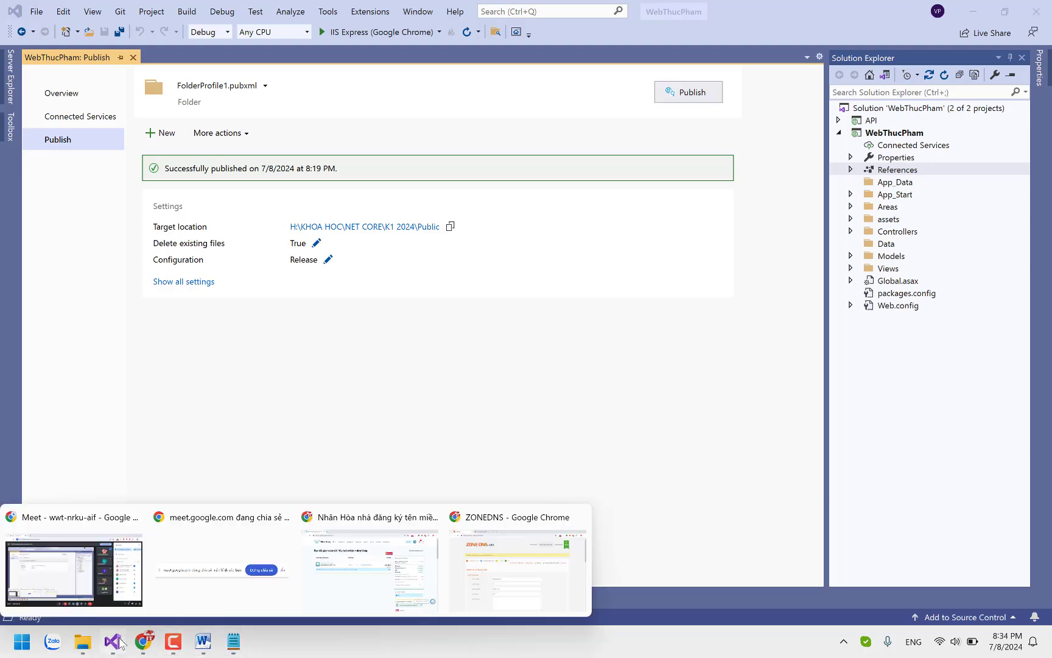
{"action": "left_click", "coordinate": [204, 641]}
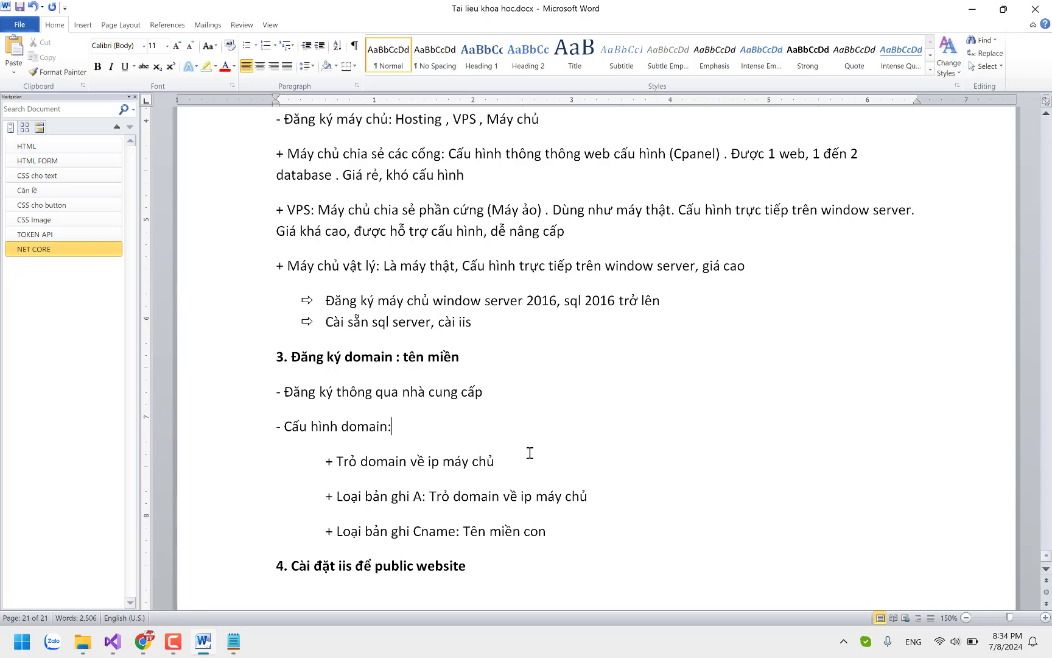
{"action": "scroll", "coordinate": [530, 453], "scroll_direction": "down", "scroll_amount": 3}
{"action": "left_click", "coordinate": [500, 451]}
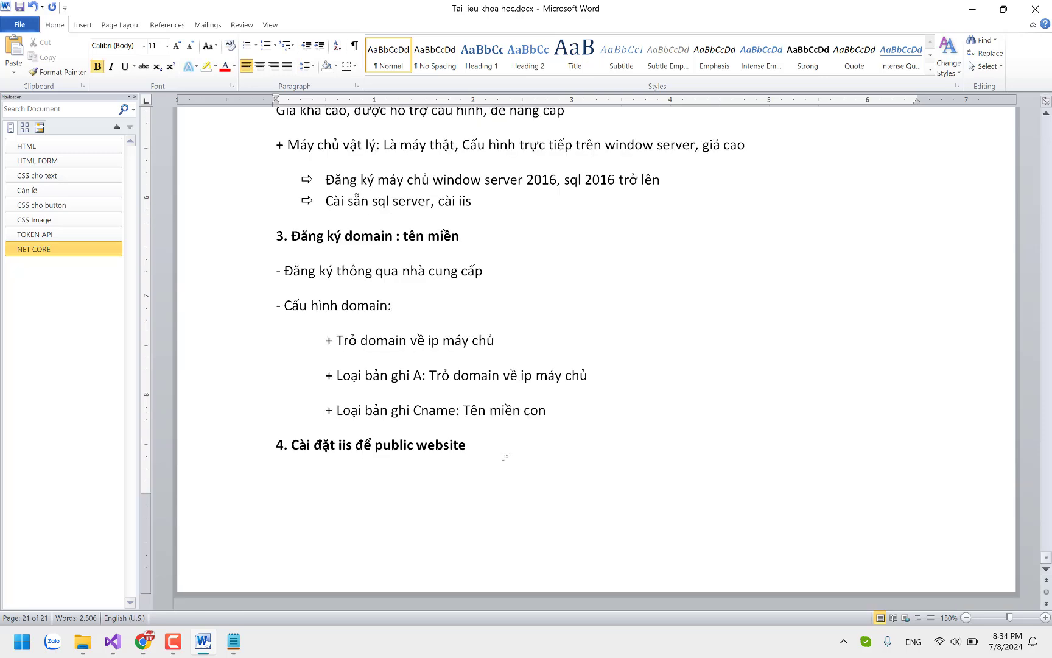
{"action": "key", "text": "Return"}
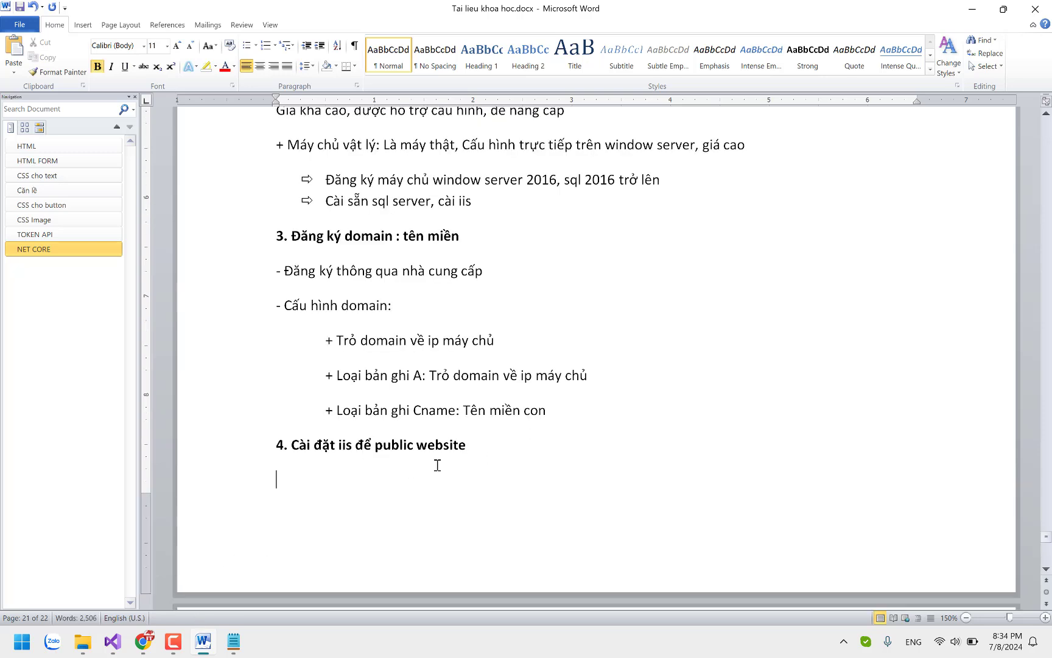
{"action": "scroll", "coordinate": [442, 460], "scroll_direction": "down", "scroll_amount": 5}
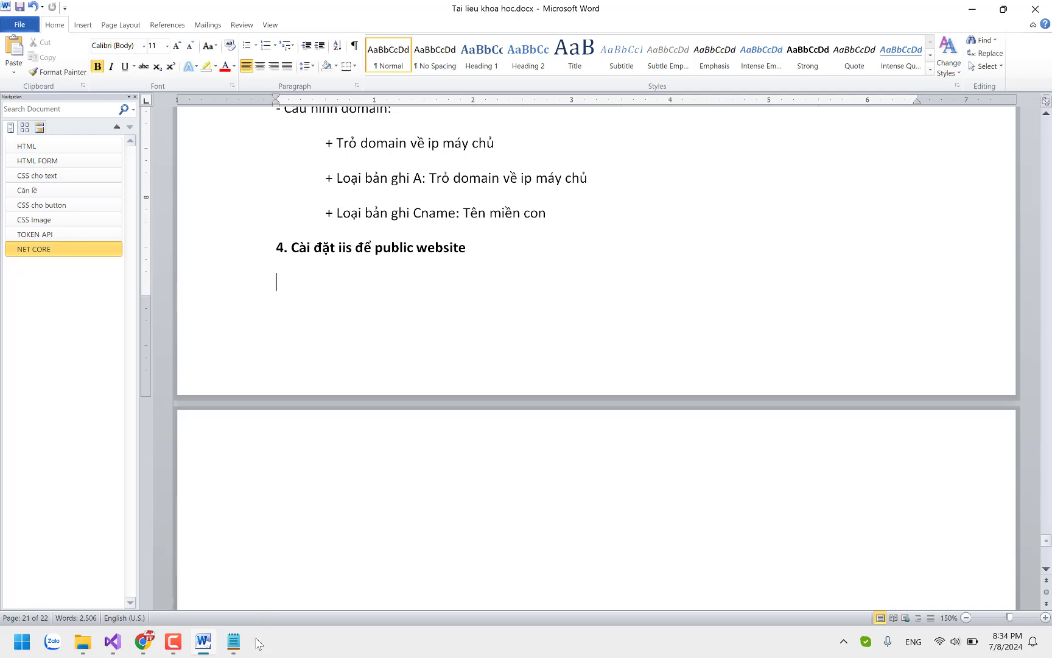
Close the leftover browser windows, including the NhanHoa page
{"action": "left_click", "coordinate": [232, 648]}
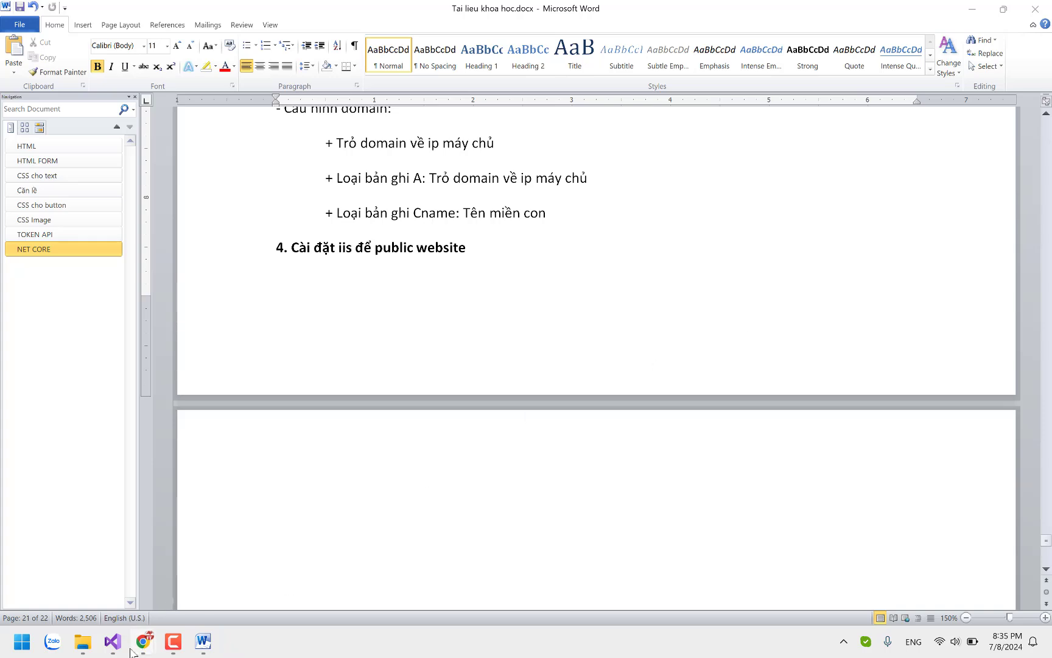
{"action": "mouse_move", "coordinate": [143, 641]}
{"action": "left_click", "coordinate": [578, 515]}
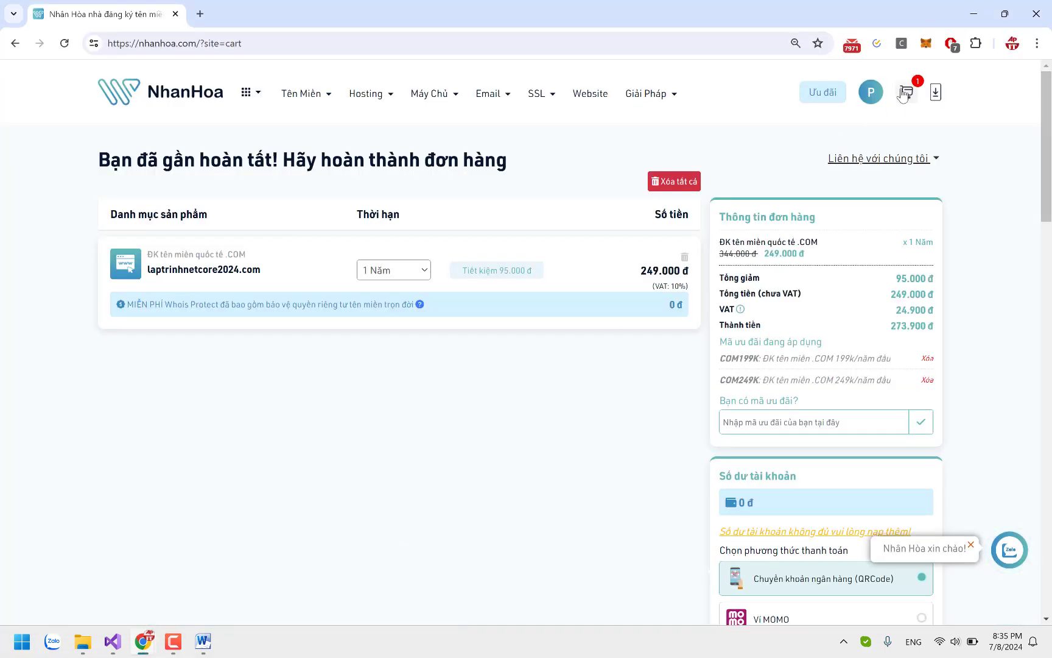
{"action": "left_click", "coordinate": [370, 569]}
{"action": "left_click", "coordinate": [1037, 17]}
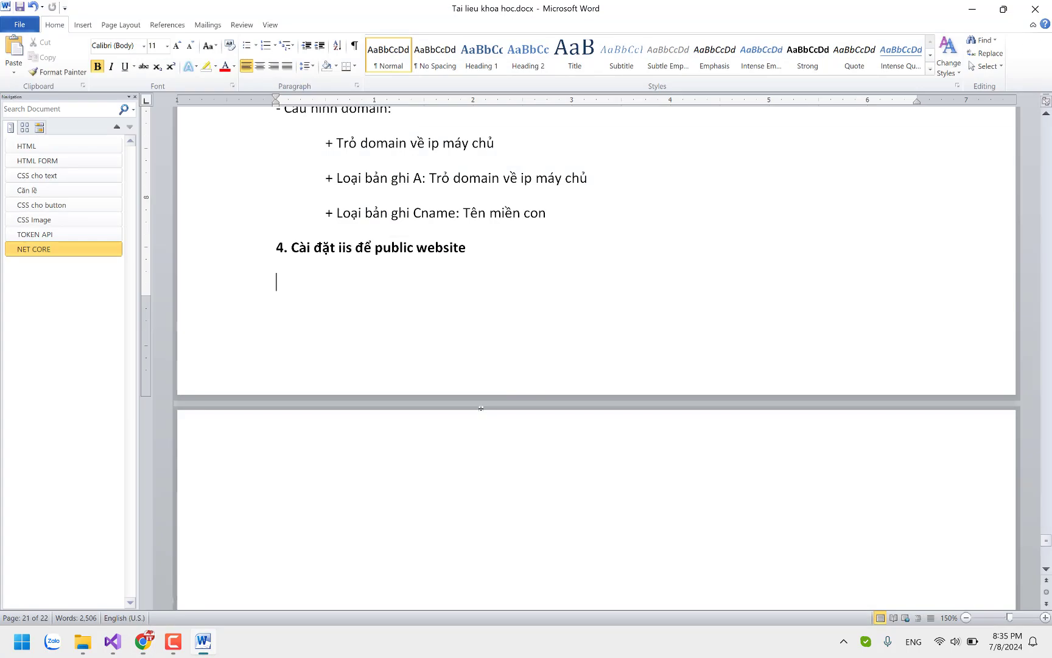
{"action": "mouse_move", "coordinate": [123, 630]}
{"action": "left_click", "coordinate": [22, 641]}
Reconnect via Remote Desktop to recent server 103.170.123.33, then shrink the session to a movable window
{"action": "type", "text": "re"}
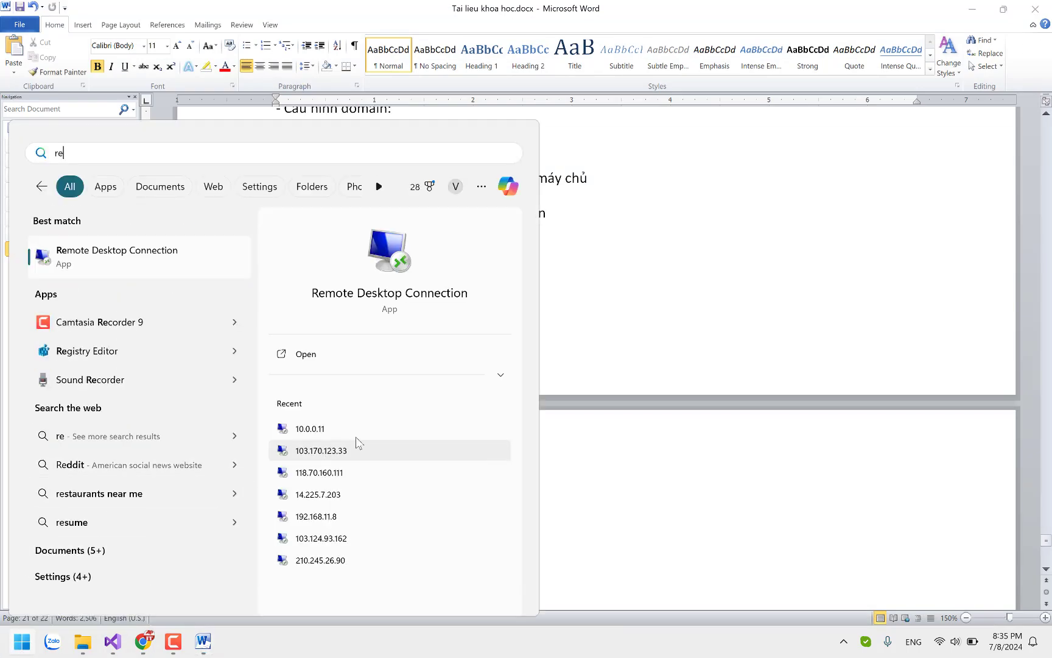
{"action": "left_click", "coordinate": [380, 460]}
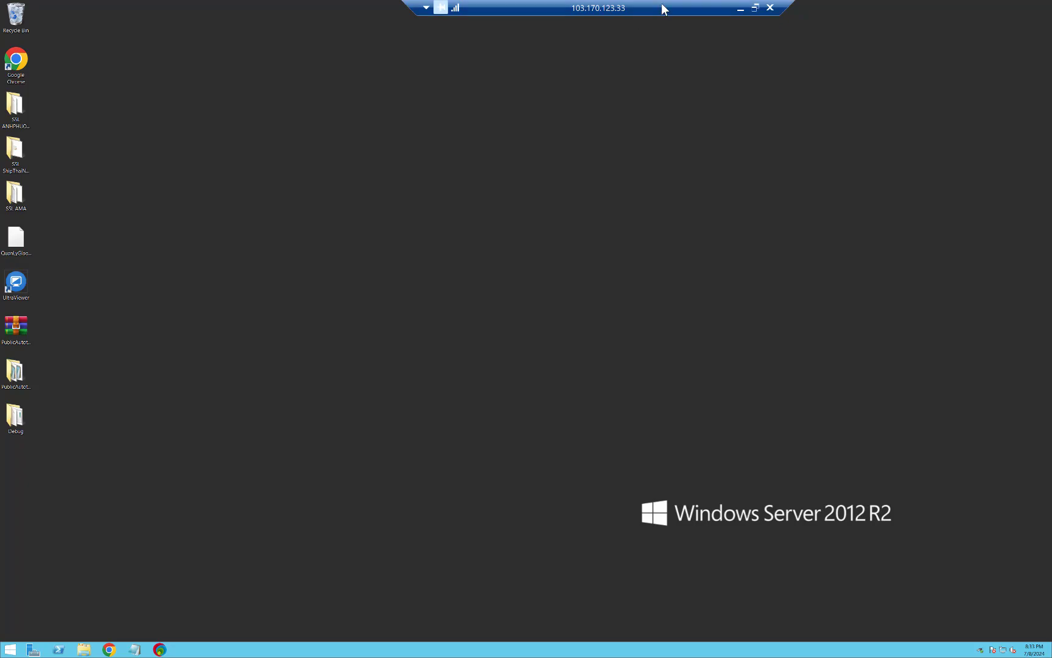
{"action": "double_click", "coordinate": [664, 8]}
{"action": "left_click_drag", "start_coordinate": [575, 36], "coordinate": [518, 22]}
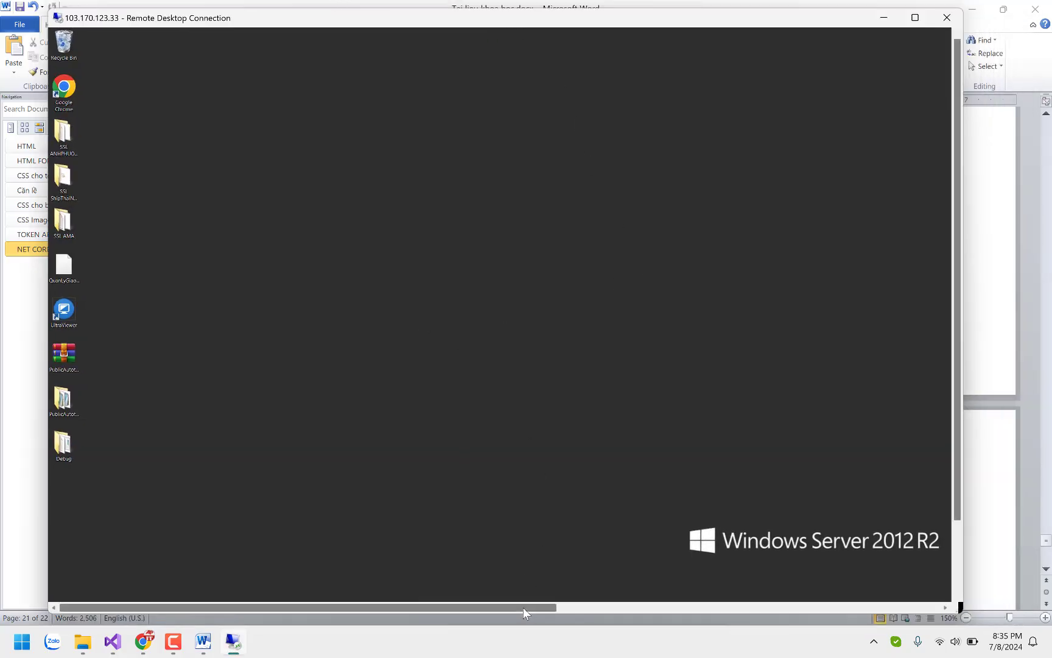
{"action": "left_click_drag", "start_coordinate": [523, 607], "coordinate": [343, 599]}
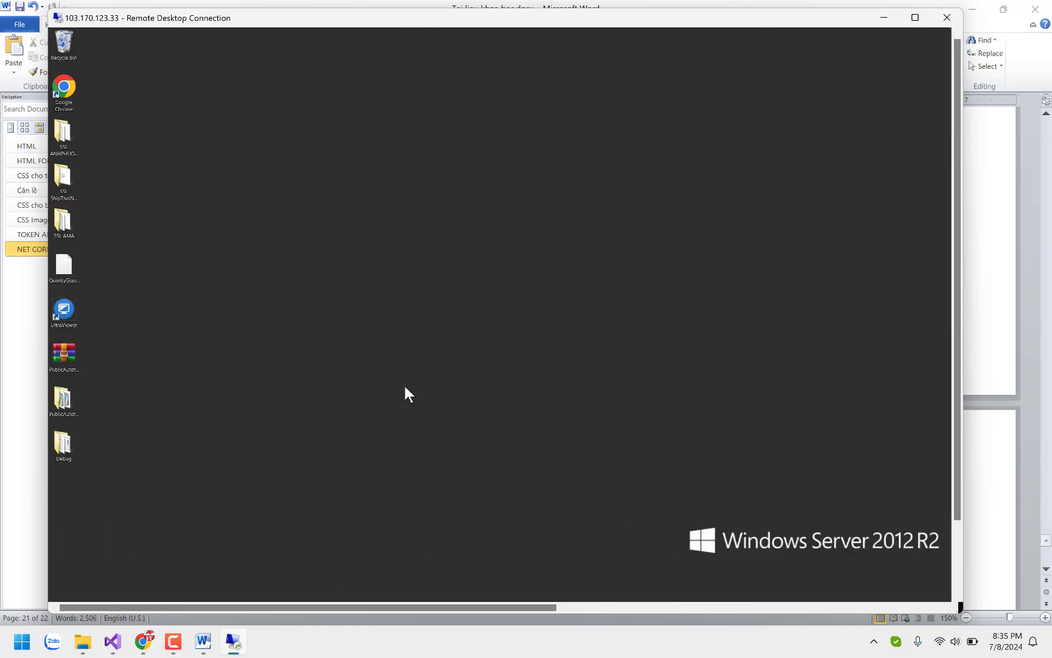
Open the remote desktop's Screen Resolution settings and check both monitors at 3072 × 1920
{"action": "right_click", "coordinate": [389, 196]}
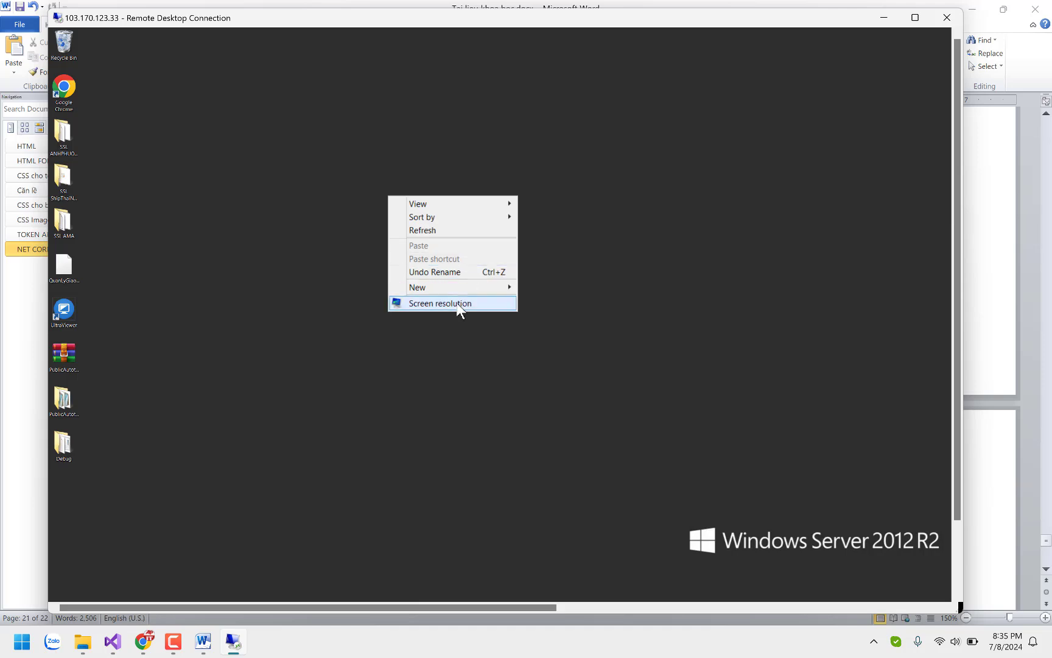
{"action": "left_click", "coordinate": [458, 305]}
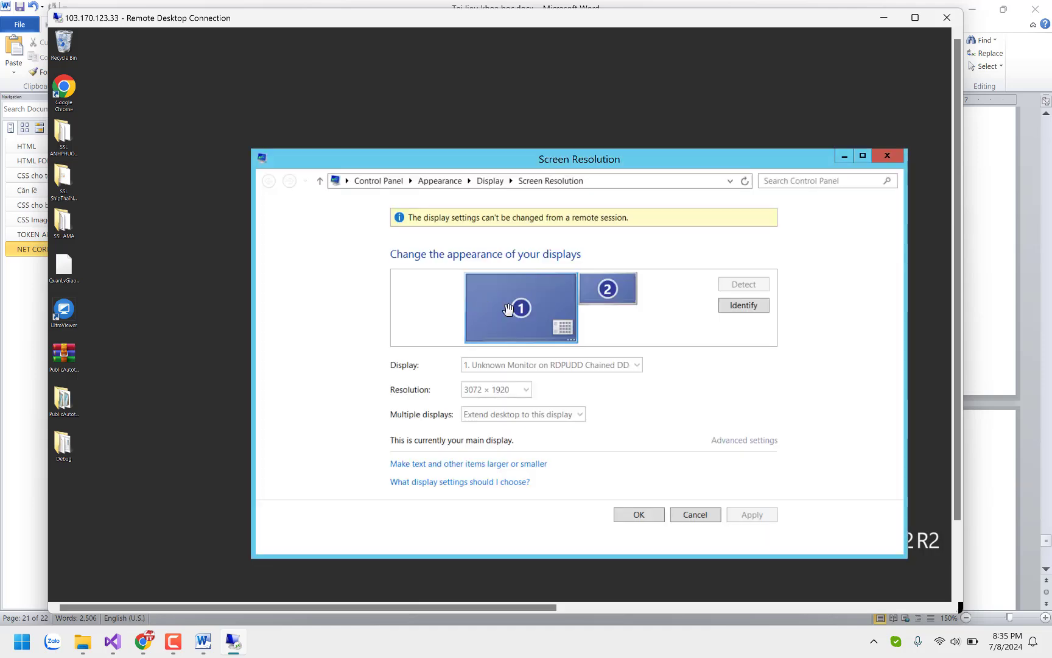
{"action": "left_click", "coordinate": [610, 294]}
{"action": "left_click", "coordinate": [537, 315]}
Toggle the remote session between full screen and window, and close Screen Resolution
{"action": "left_click", "coordinate": [914, 17]}
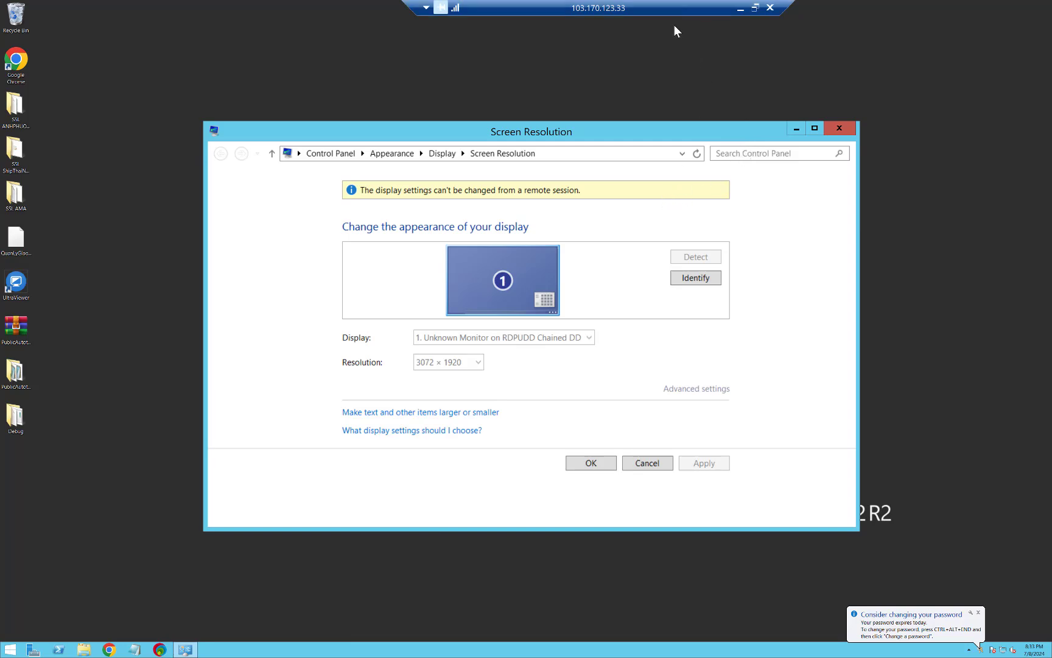
{"action": "left_click", "coordinate": [755, 7]}
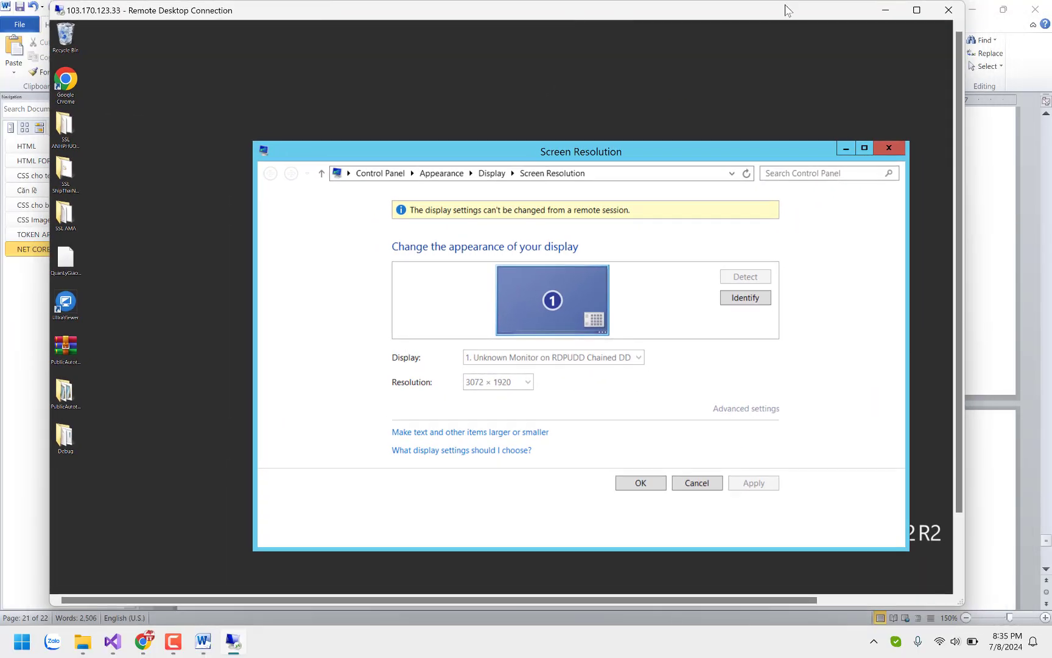
{"action": "left_click", "coordinate": [912, 9]}
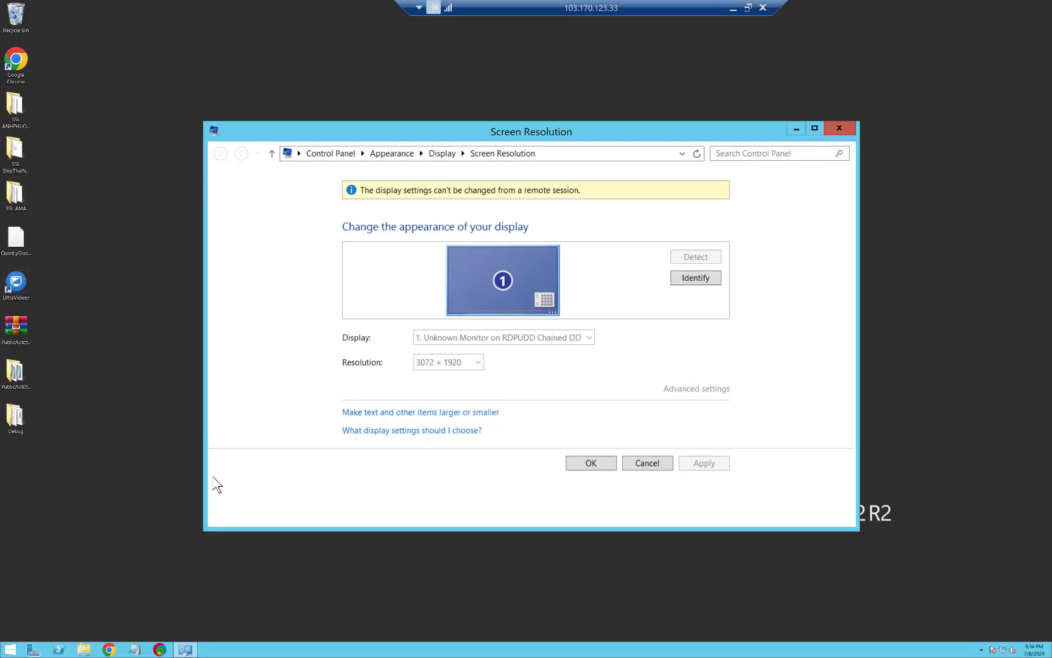
{"action": "left_click", "coordinate": [839, 129]}
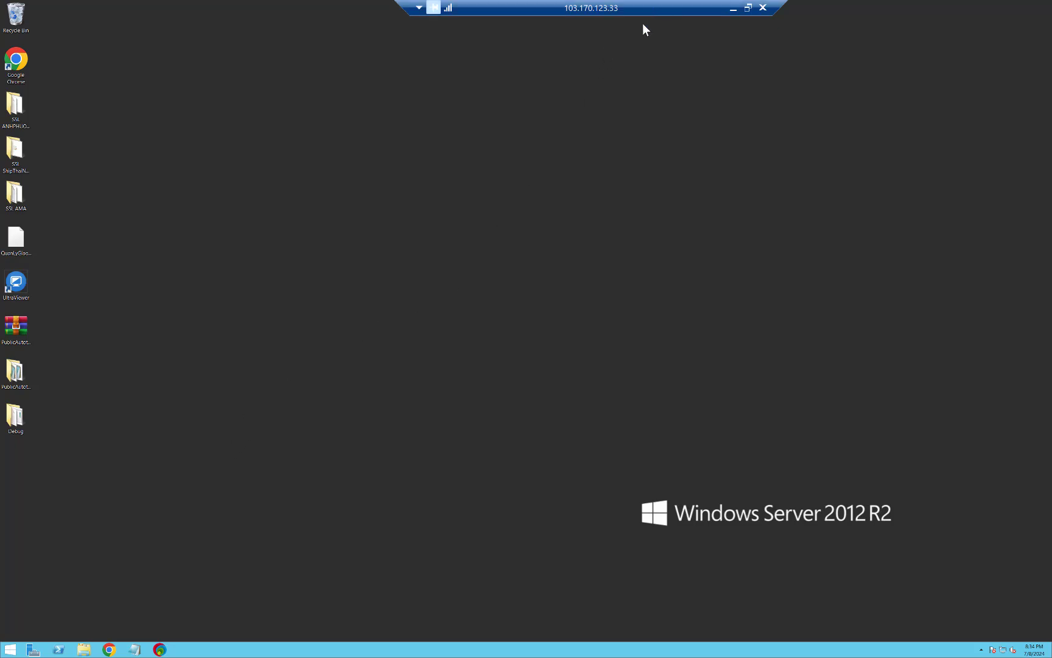
{"action": "left_click", "coordinate": [747, 8]}
Maximize the remote session and return from the server's Start screen to its desktop
{"action": "left_click_drag", "start_coordinate": [585, 66], "coordinate": [521, 33]}
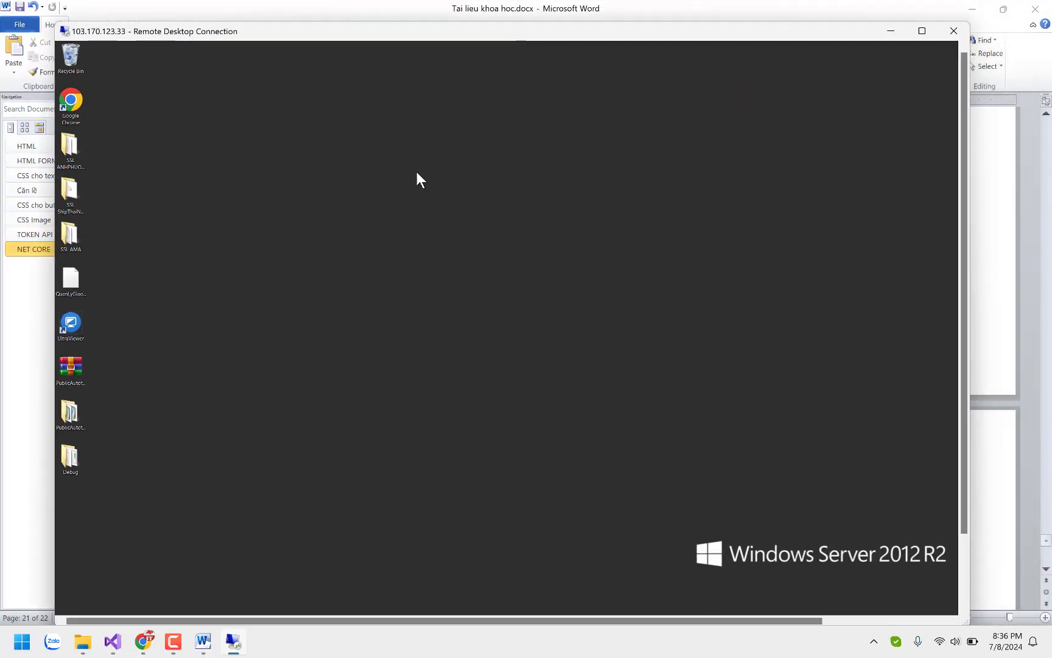
{"action": "left_click", "coordinate": [173, 641]}
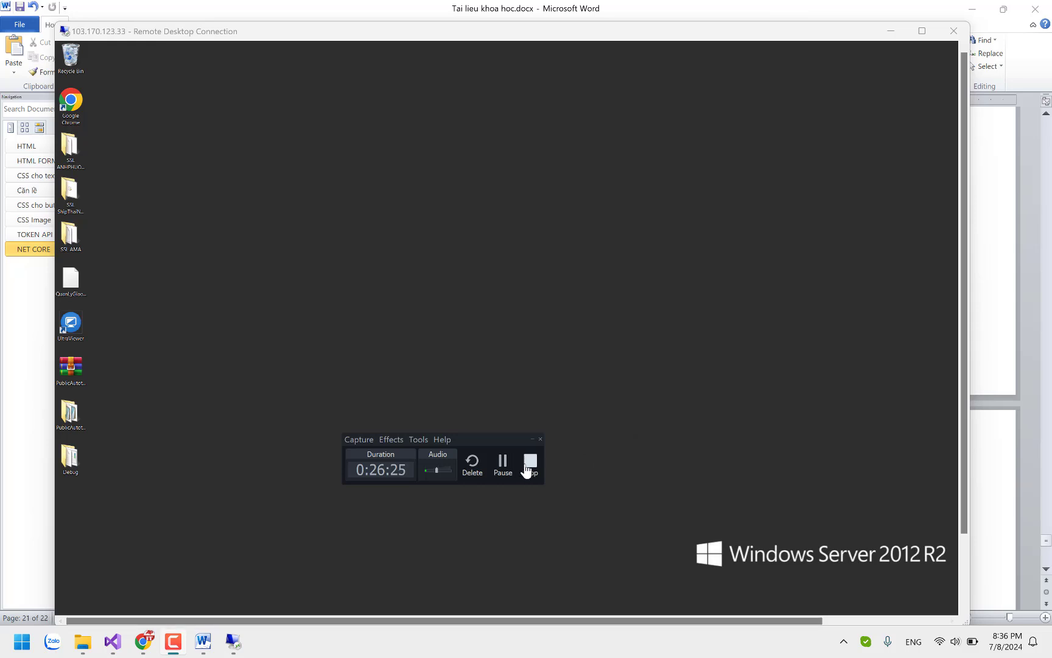
{"action": "left_click", "coordinate": [922, 30]}
{"action": "left_click", "coordinate": [532, 440]}
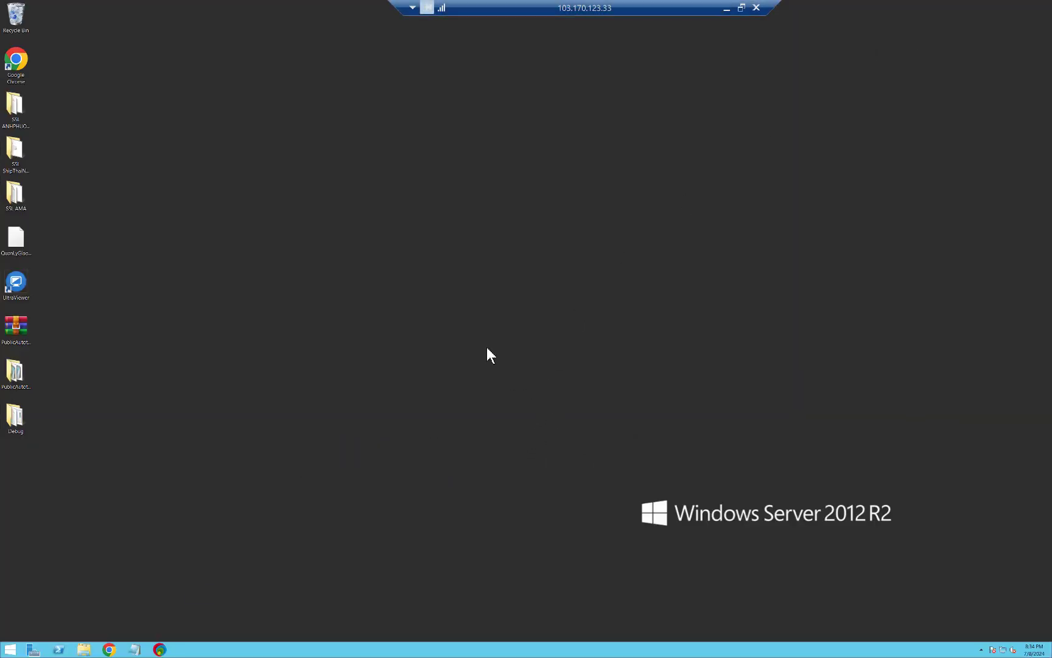
{"action": "left_click", "coordinate": [10, 649]}
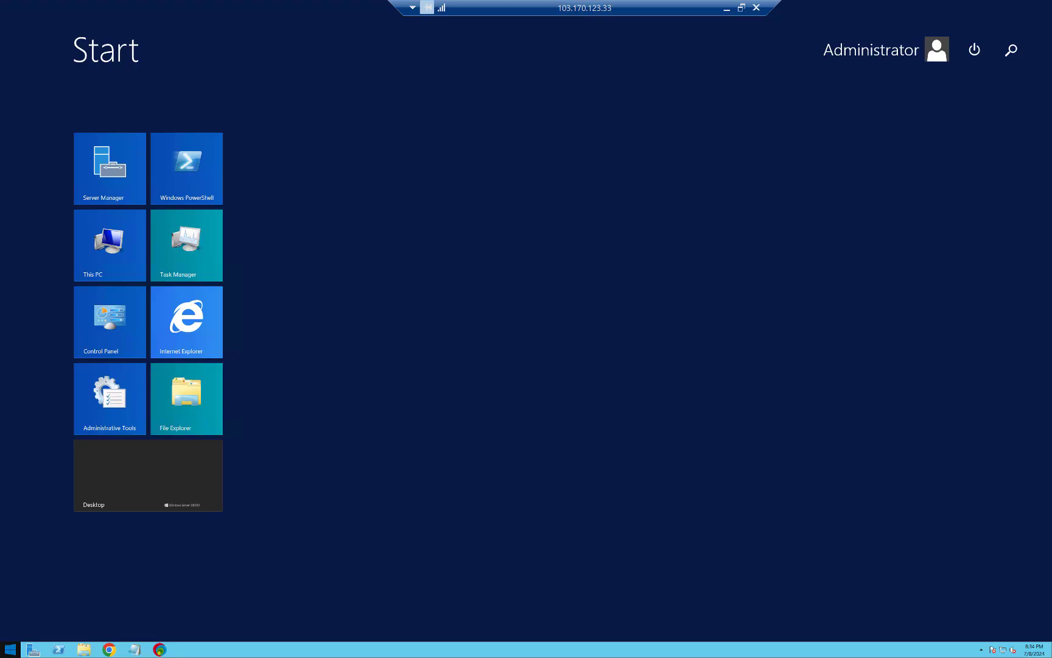
{"action": "key", "text": "super"}
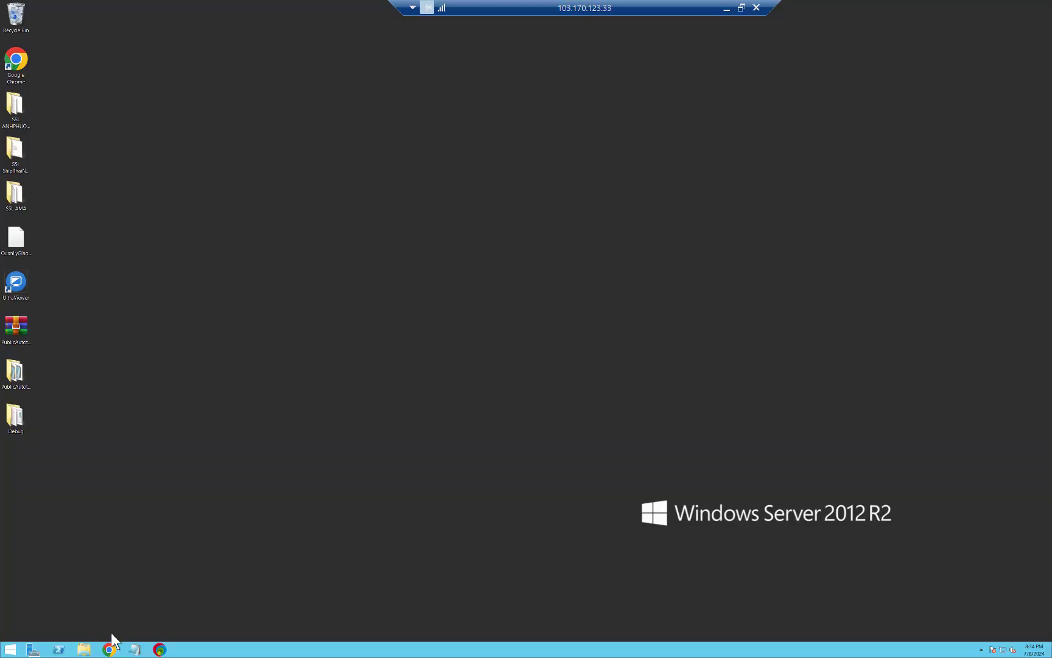
Launch Server Manager, glance at Tools and Local Server, then return to the Dashboard
{"action": "left_click", "coordinate": [33, 650]}
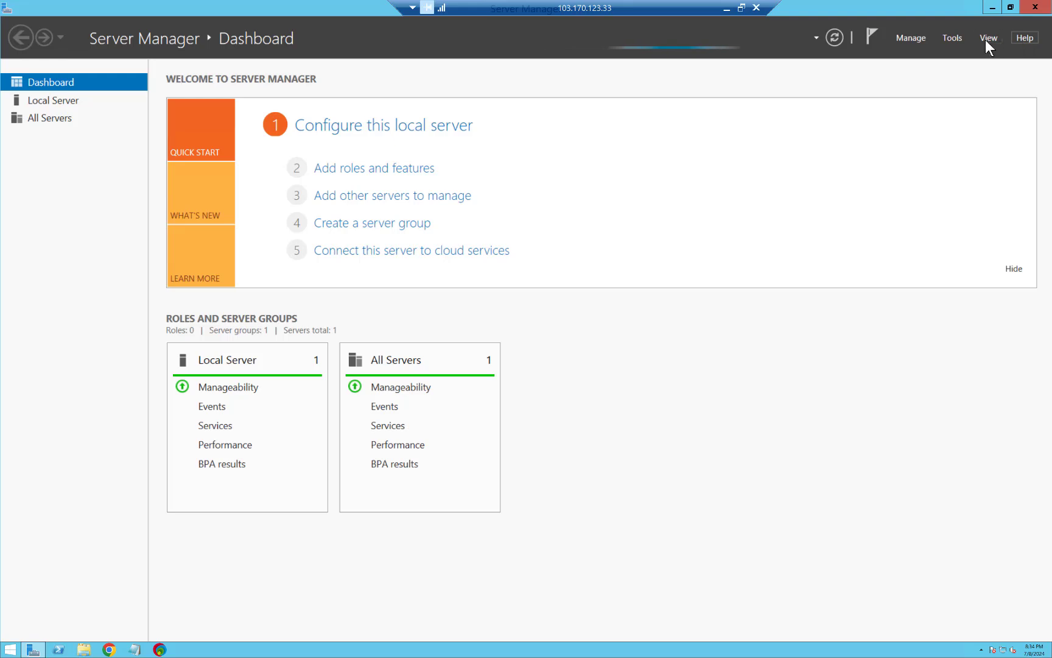
{"action": "left_click", "coordinate": [951, 38]}
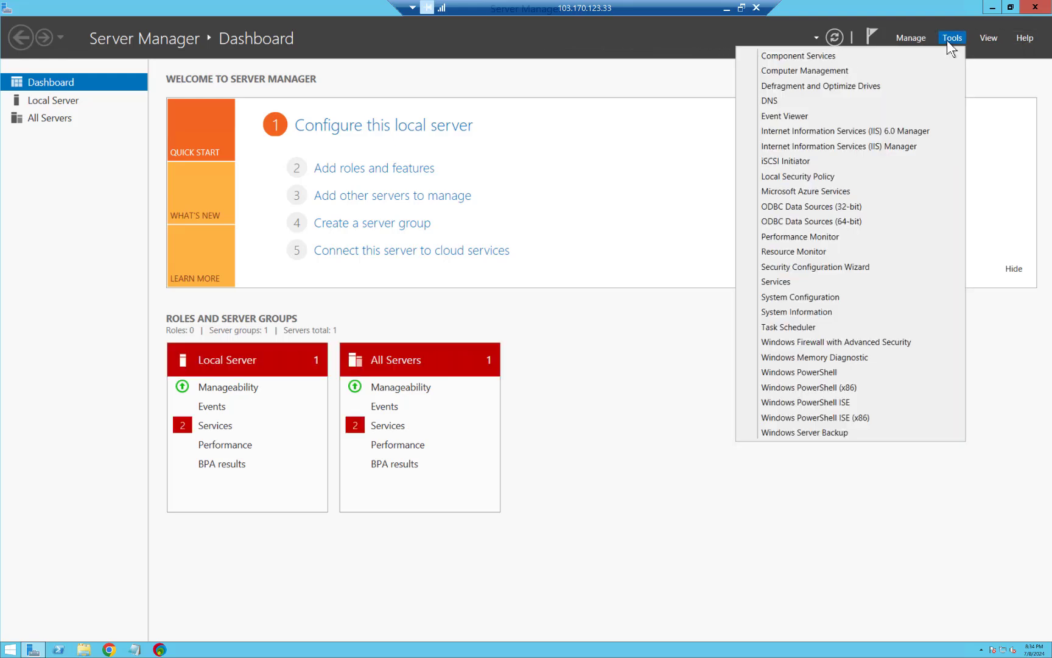
{"action": "left_click", "coordinate": [81, 202]}
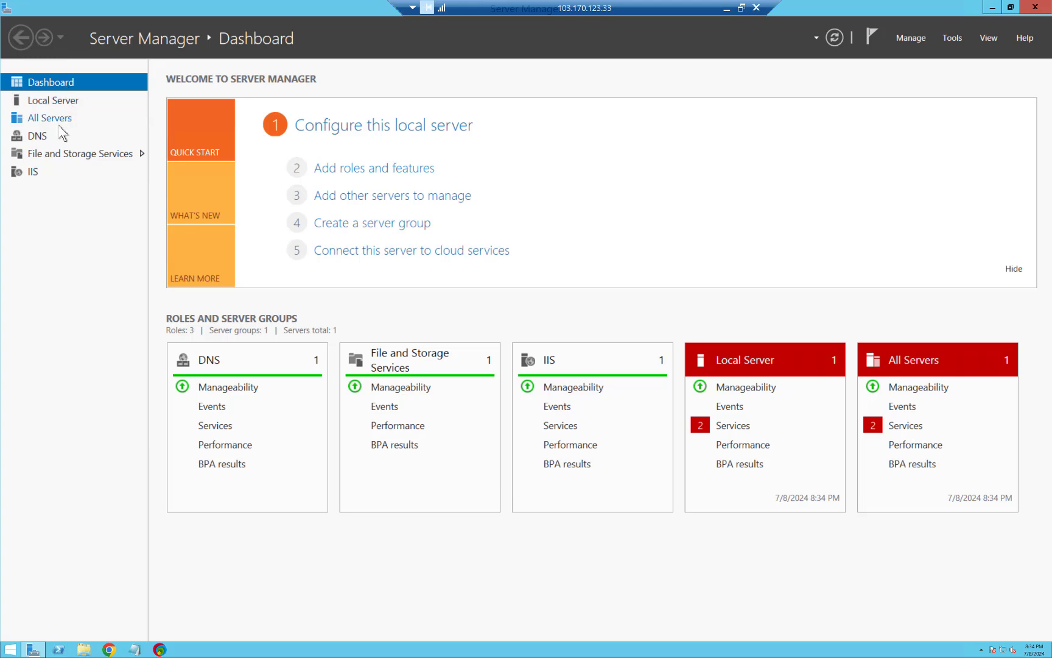
{"action": "left_click", "coordinate": [53, 102]}
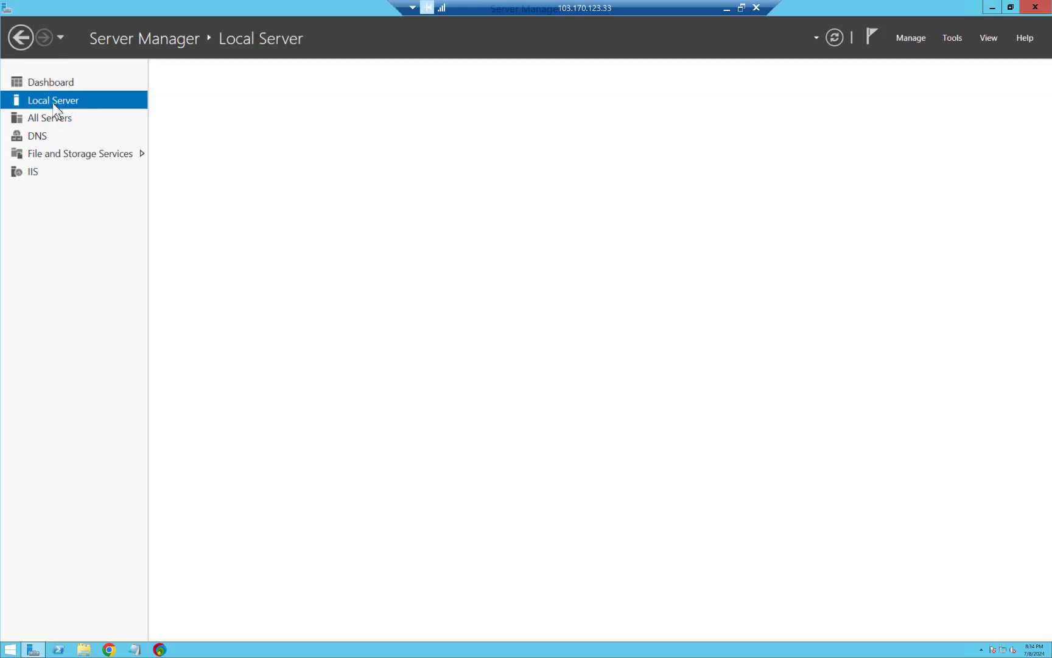
{"action": "left_click", "coordinate": [52, 86]}
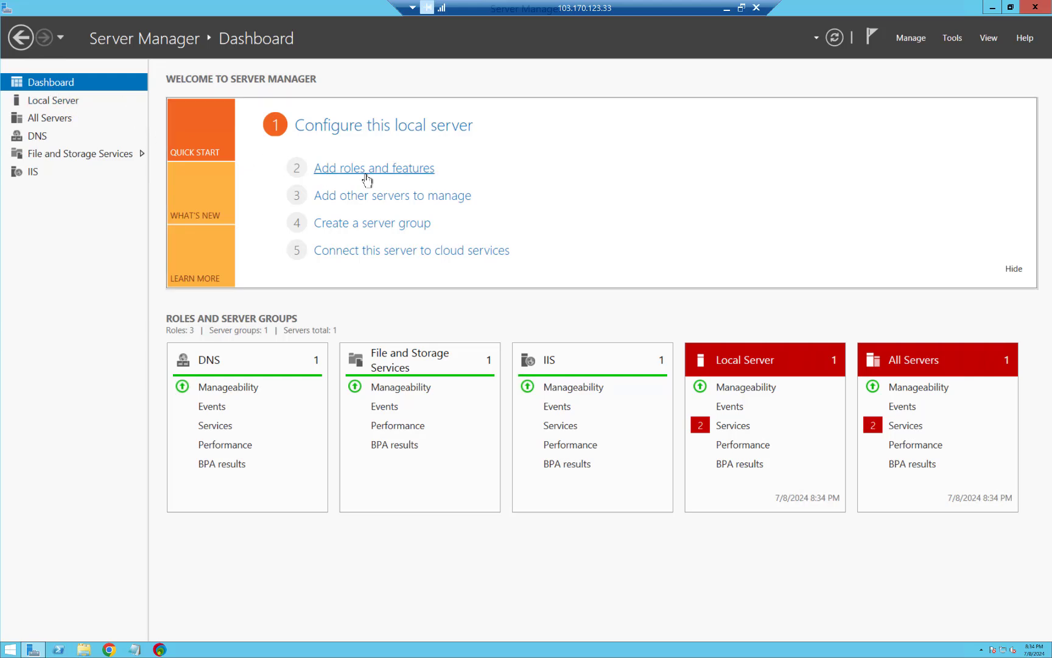
Start the Add Roles and Features Wizard with role-based installation on the only server
{"action": "left_click", "coordinate": [414, 175]}
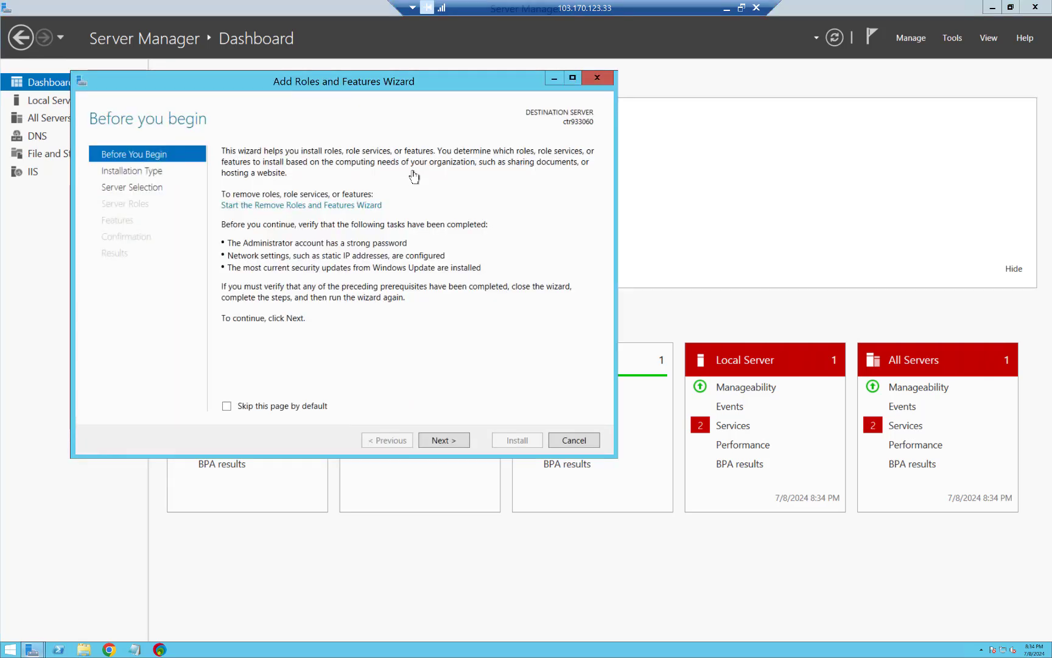
{"action": "left_click", "coordinate": [458, 440]}
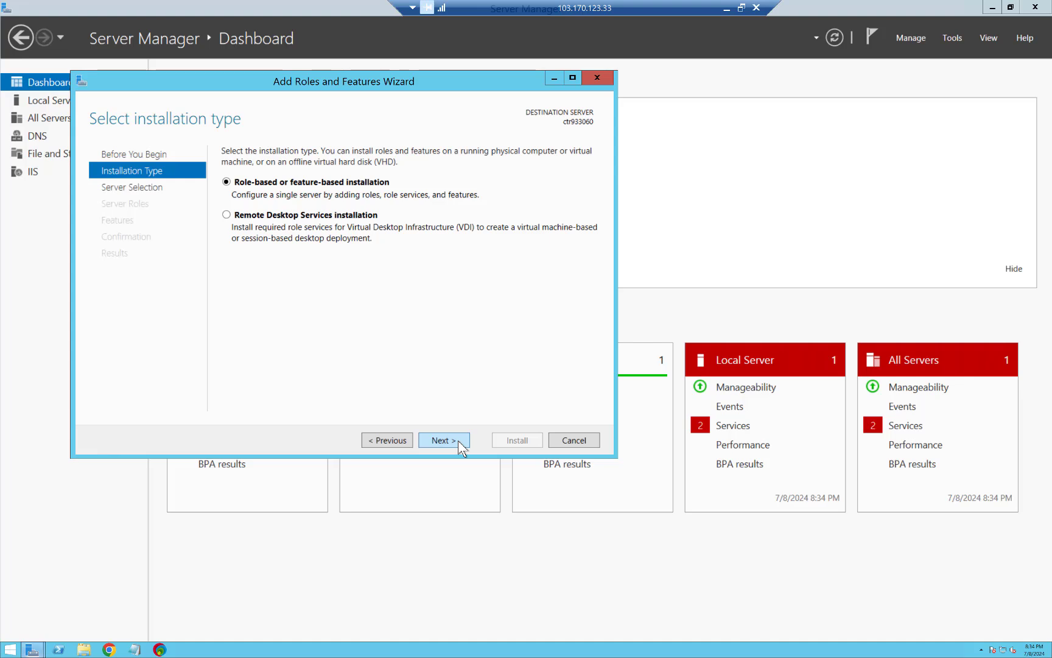
{"action": "left_click", "coordinate": [458, 441]}
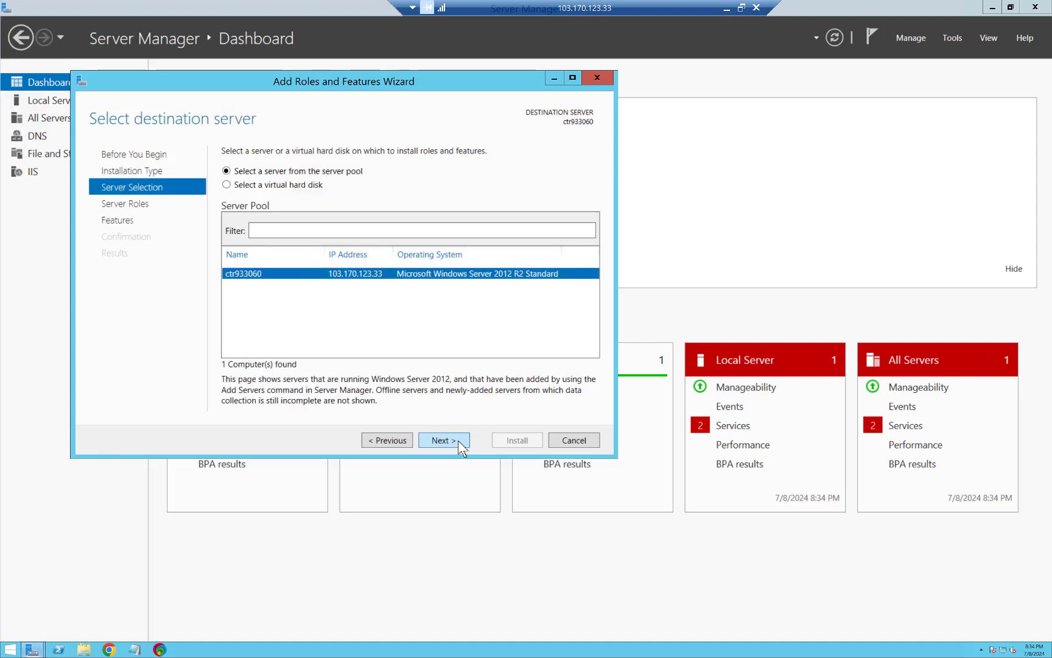
{"action": "left_click", "coordinate": [458, 441]}
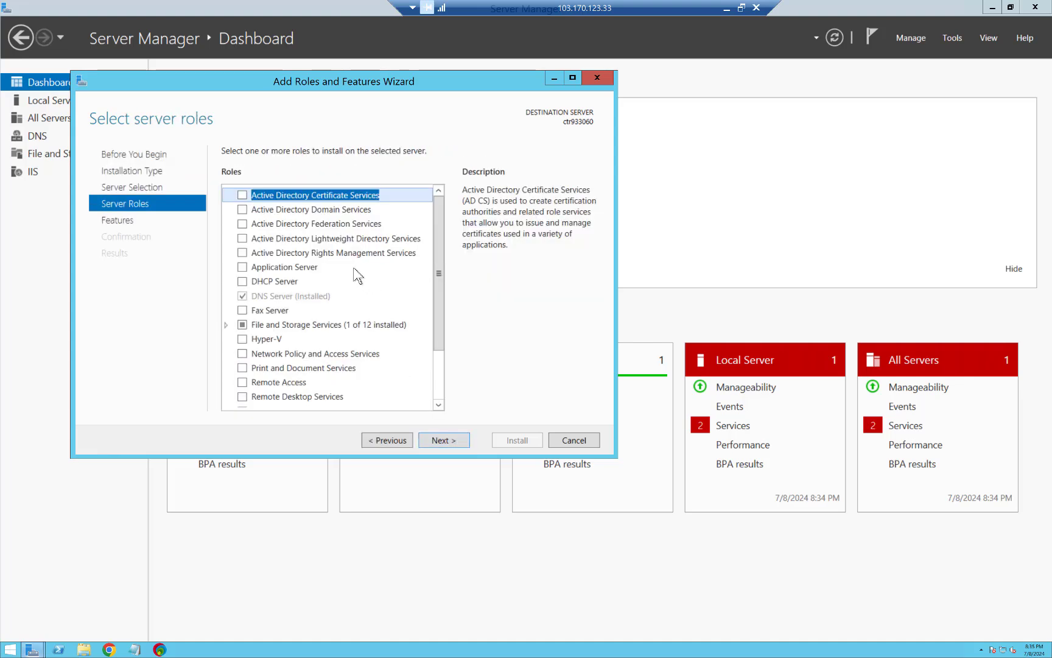
{"action": "scroll", "coordinate": [358, 276], "scroll_direction": "down", "scroll_amount": 2}
{"action": "scroll", "coordinate": [364, 282], "scroll_direction": "up", "scroll_amount": 2}
{"action": "scroll", "coordinate": [364, 282], "scroll_direction": "down", "scroll_amount": 2}
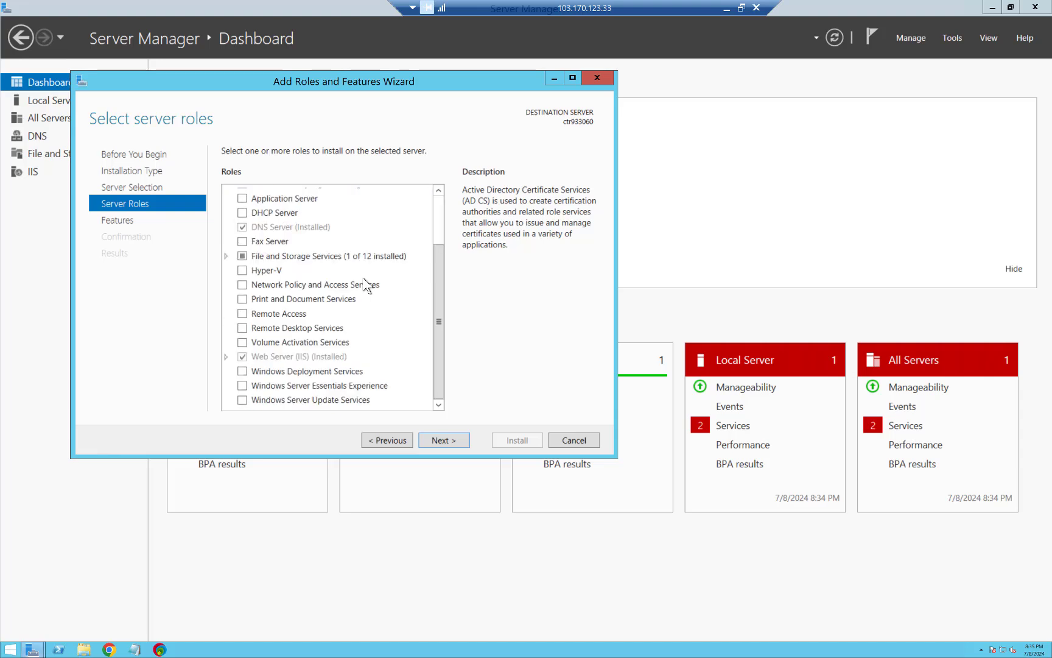
Expand Web Server (IIS) and Common HTTP Features to confirm they're installed, then continue to Features
{"action": "left_click", "coordinate": [227, 357]}
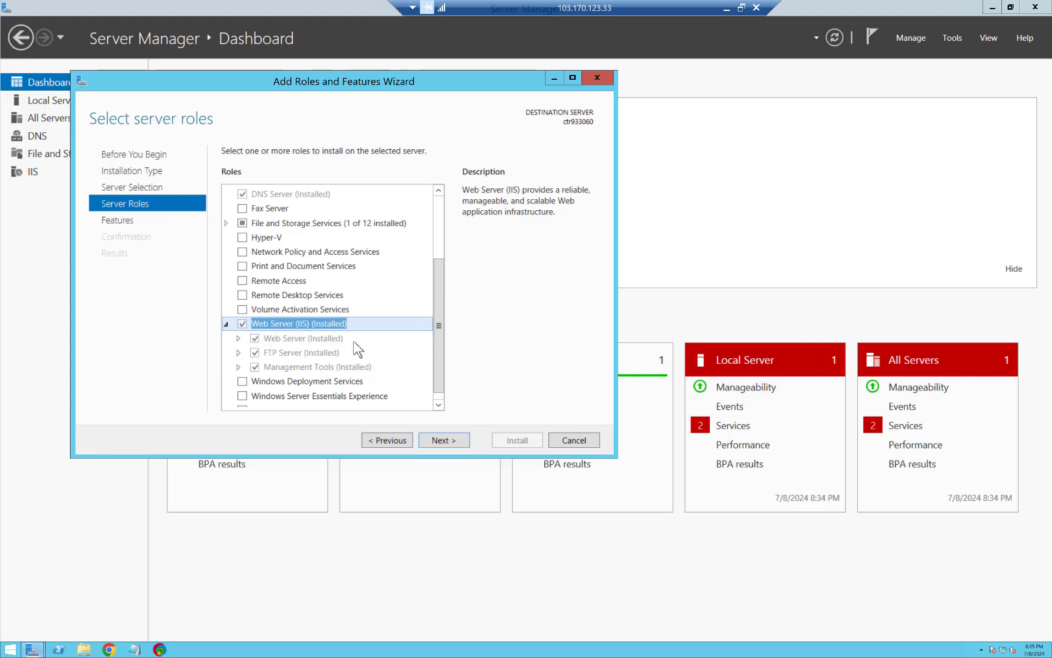
{"action": "scroll", "coordinate": [283, 344], "scroll_direction": "down", "scroll_amount": 1}
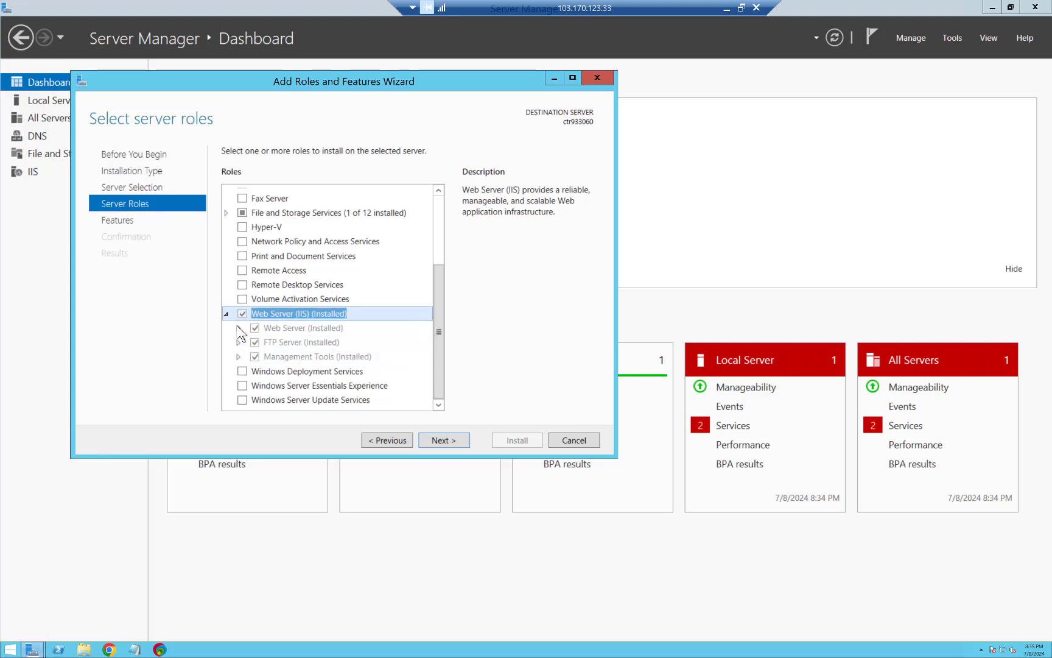
{"action": "left_click", "coordinate": [238, 327]}
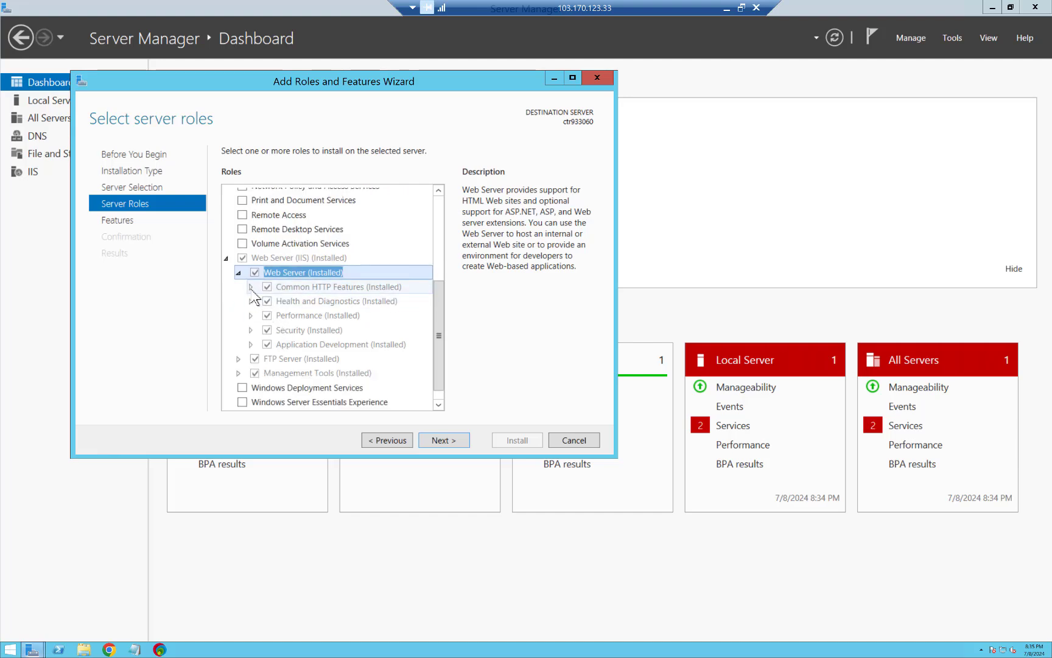
{"action": "left_click", "coordinate": [250, 287]}
{"action": "left_click", "coordinate": [244, 259]}
{"action": "key", "text": "Left"}
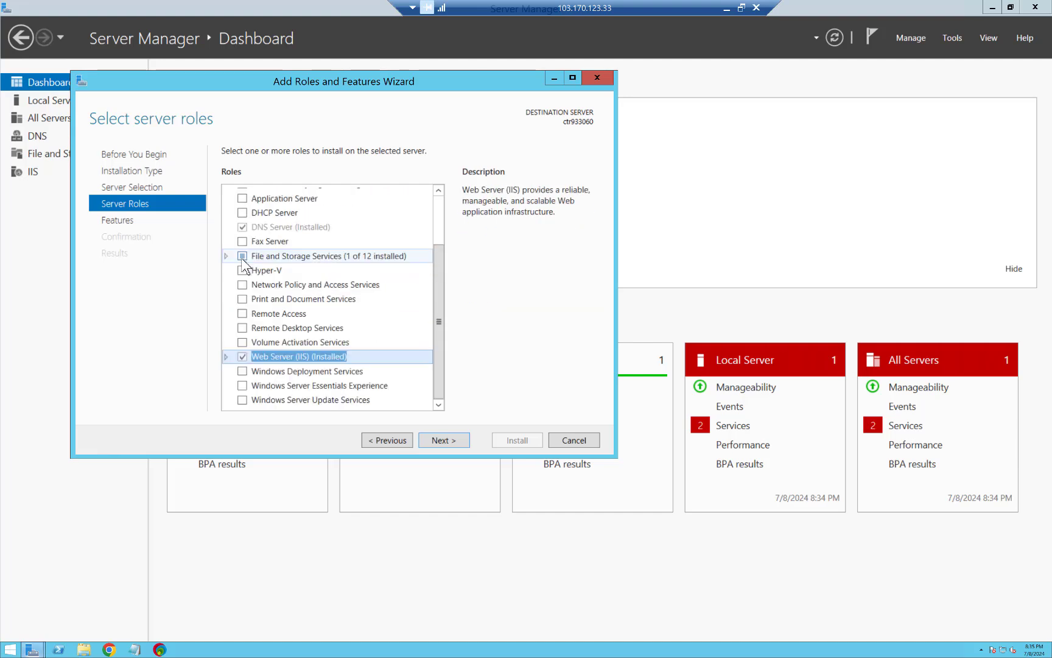
{"action": "left_click", "coordinate": [226, 357]}
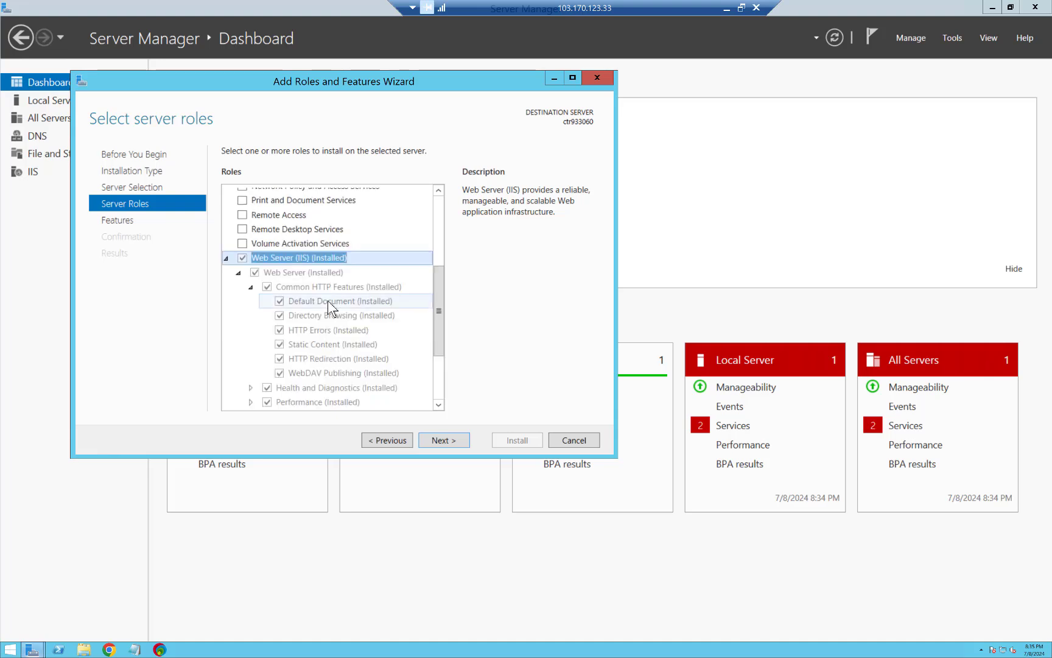
{"action": "scroll", "coordinate": [328, 300], "scroll_direction": "down", "scroll_amount": 2}
{"action": "scroll", "coordinate": [329, 300], "scroll_direction": "down", "scroll_amount": 1}
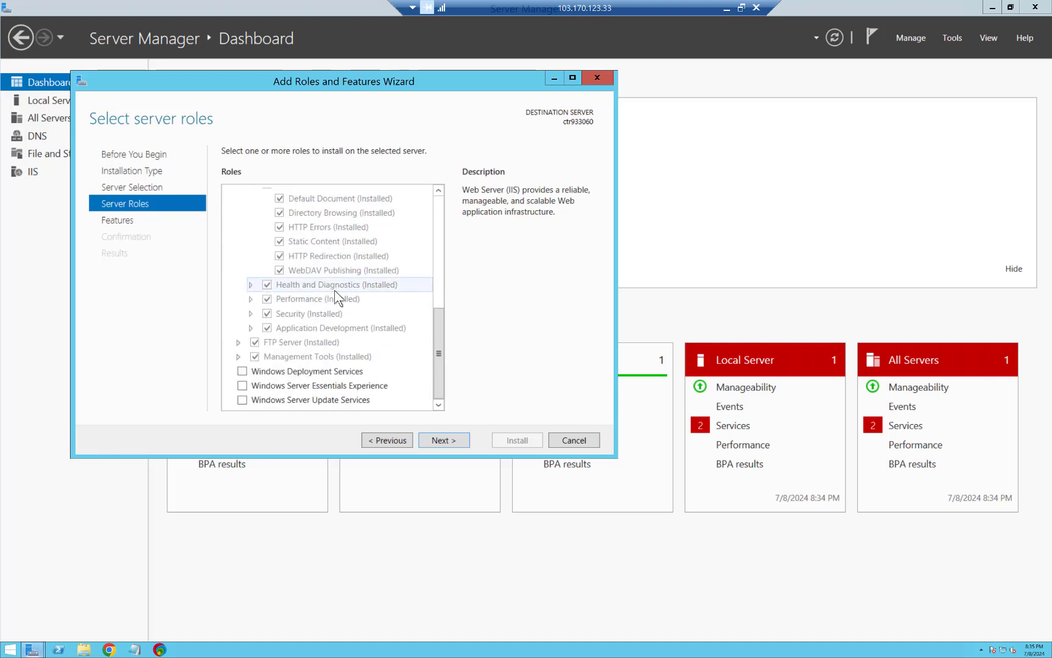
{"action": "scroll", "coordinate": [334, 297], "scroll_direction": "up", "scroll_amount": 3}
{"action": "left_click", "coordinate": [461, 439]}
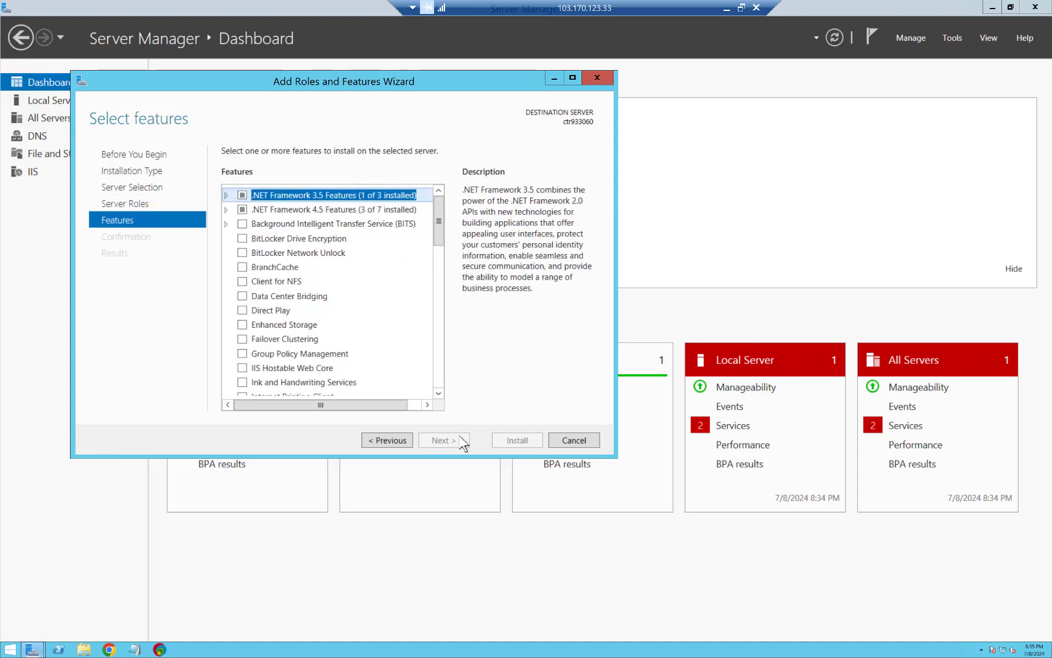
Expand .NET Framework 3.5 and 4.5 Features, review the list, then cancel the wizard without installing
{"action": "left_click", "coordinate": [226, 196]}
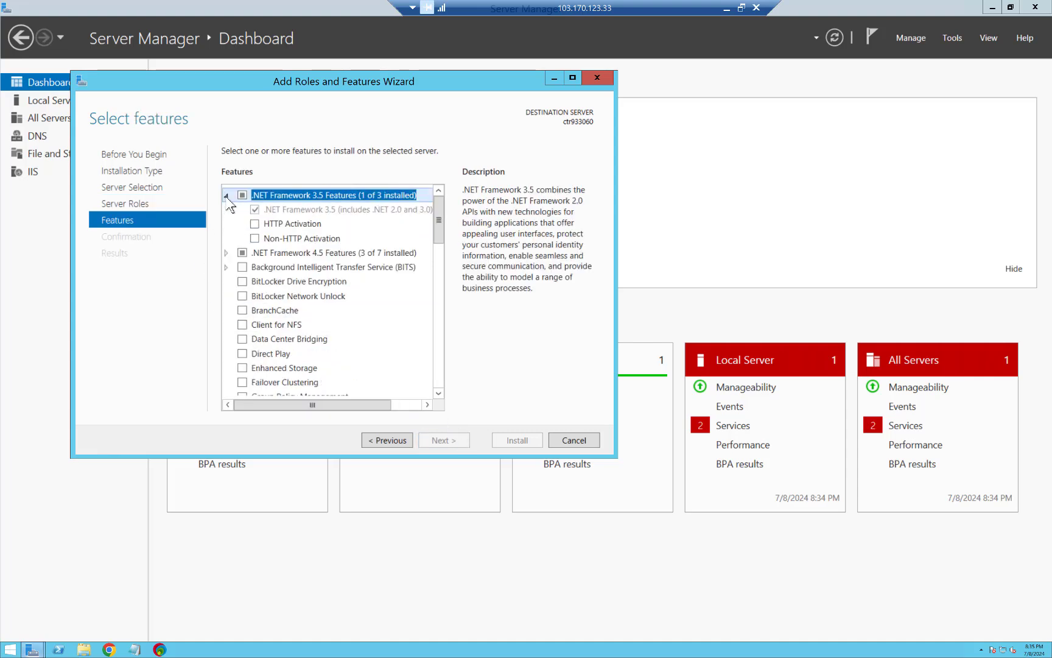
{"action": "left_click", "coordinate": [226, 252]}
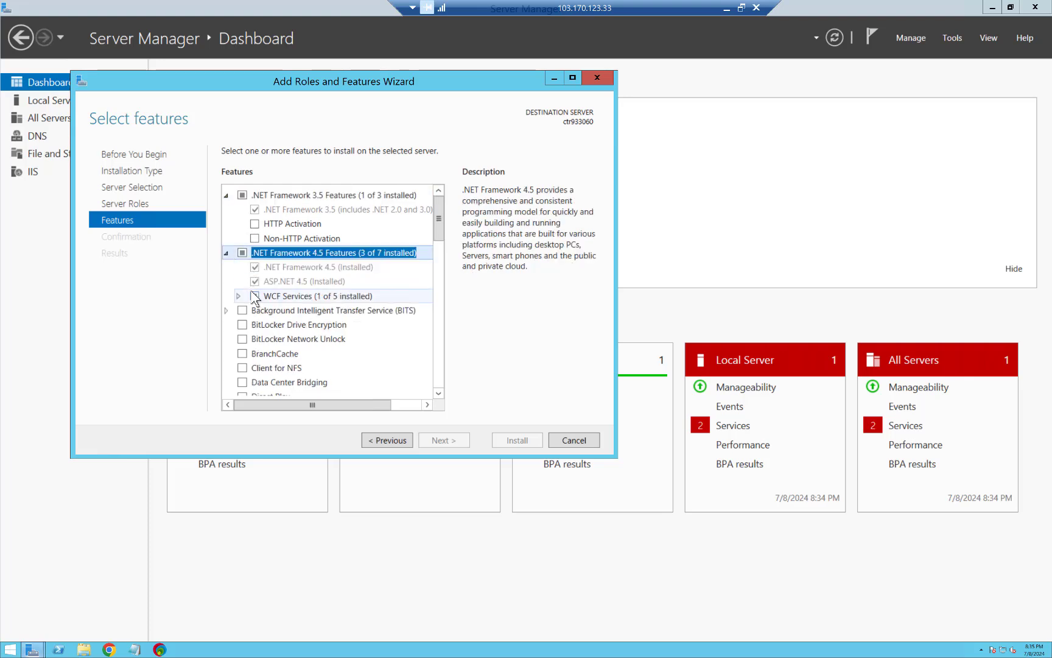
{"action": "scroll", "coordinate": [289, 290], "scroll_direction": "down", "scroll_amount": 9}
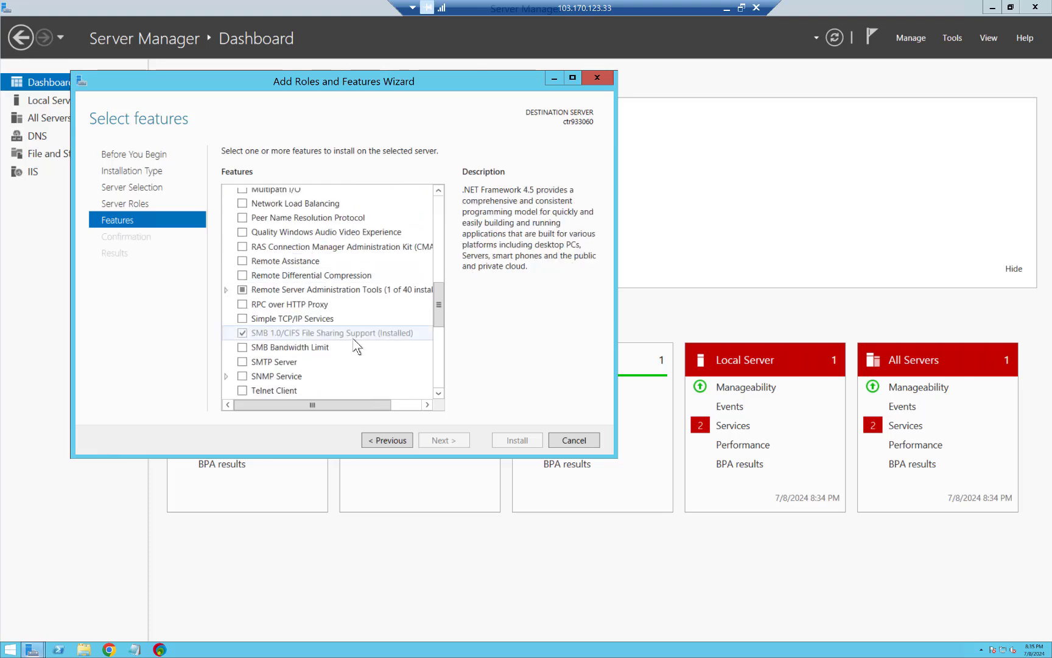
{"action": "scroll", "coordinate": [358, 346], "scroll_direction": "down", "scroll_amount": 4}
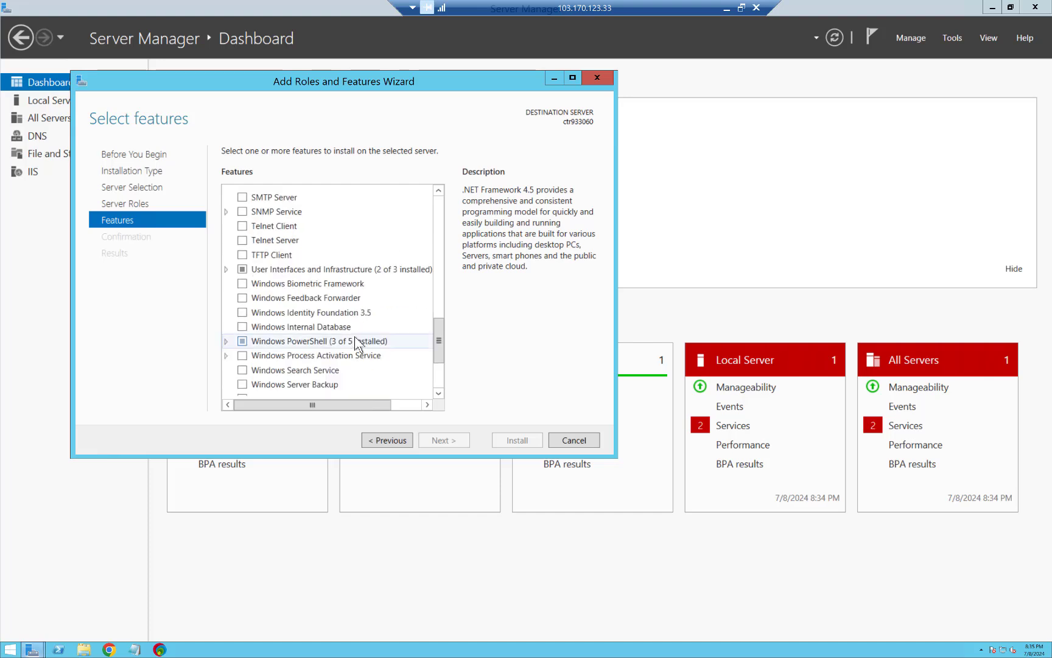
{"action": "scroll", "coordinate": [358, 344], "scroll_direction": "down", "scroll_amount": 3}
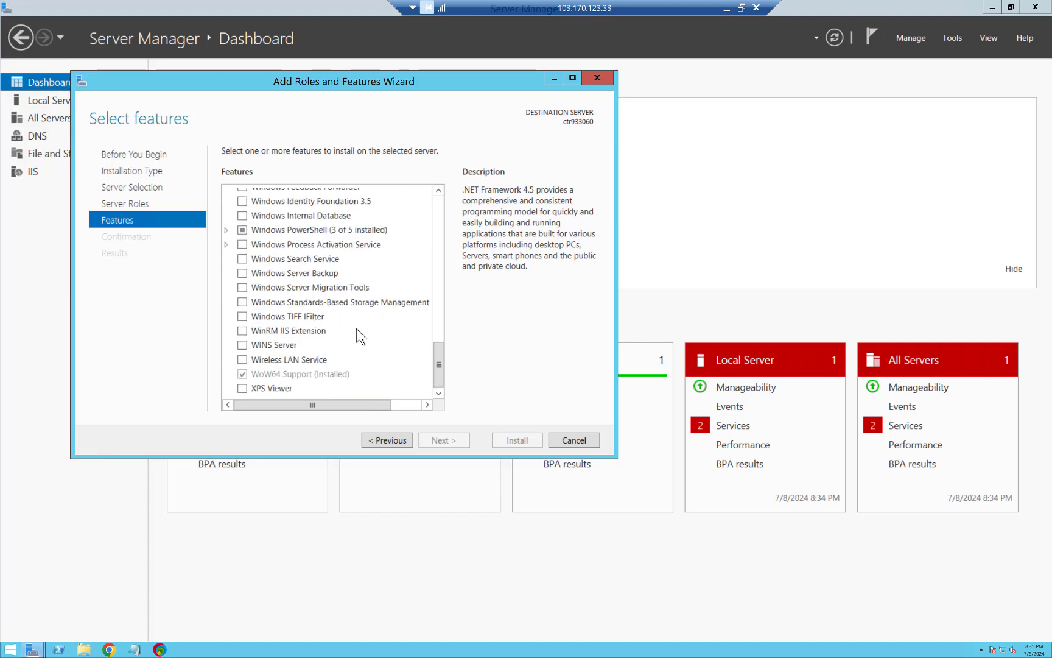
{"action": "scroll", "coordinate": [358, 336], "scroll_direction": "up", "scroll_amount": 2}
{"action": "scroll", "coordinate": [353, 322], "scroll_direction": "up", "scroll_amount": 2}
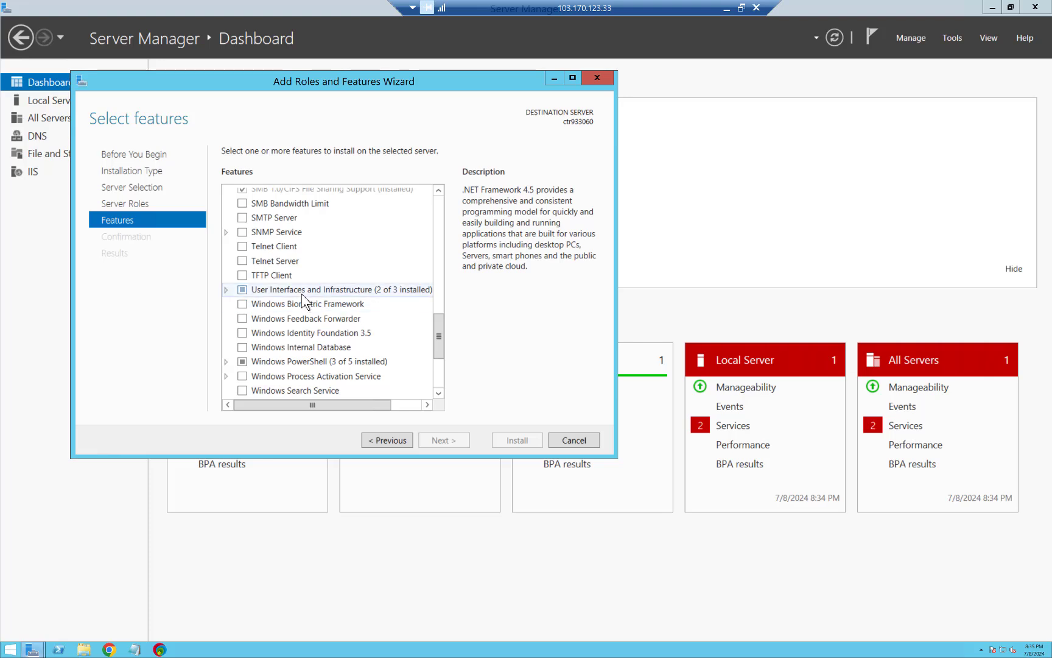
{"action": "scroll", "coordinate": [302, 294], "scroll_direction": "up", "scroll_amount": 1}
{"action": "scroll", "coordinate": [302, 291], "scroll_direction": "up", "scroll_amount": 3}
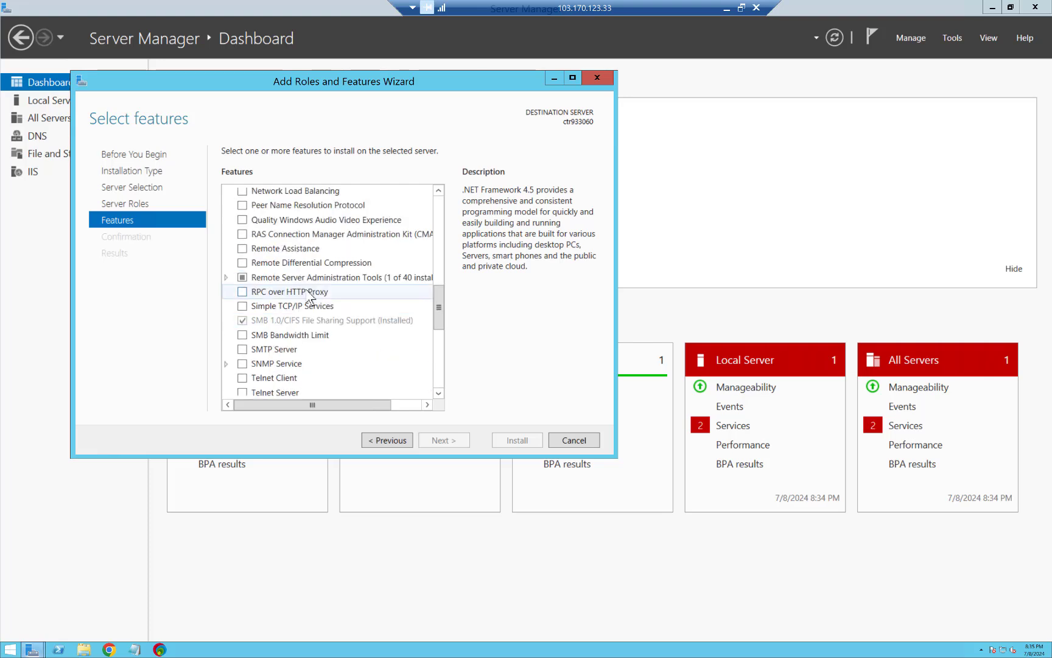
{"action": "scroll", "coordinate": [352, 273], "scroll_direction": "up", "scroll_amount": 1}
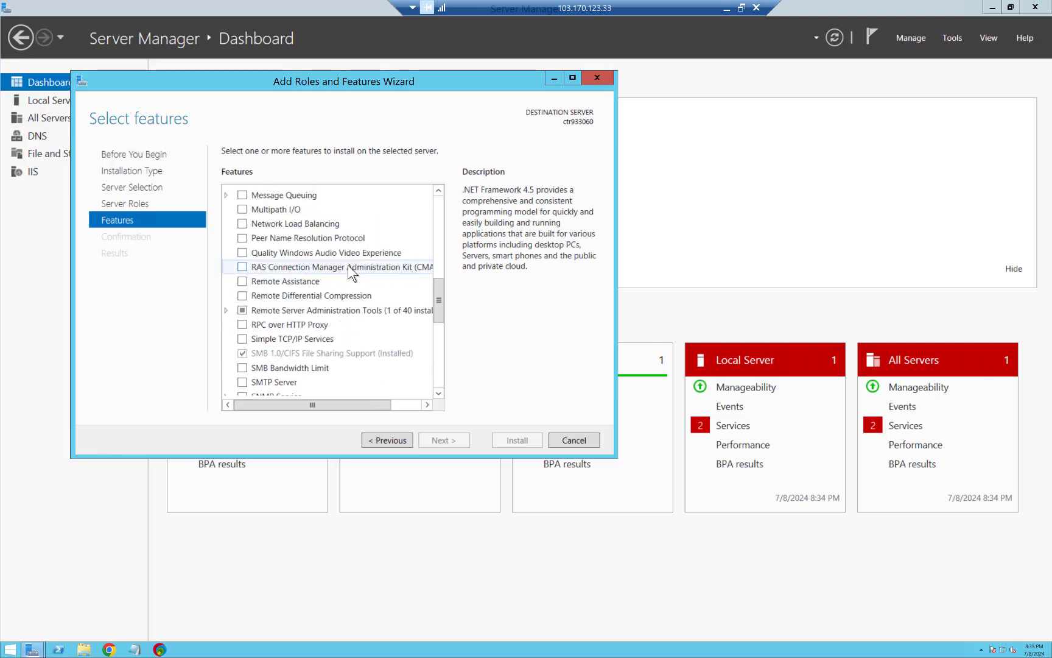
{"action": "scroll", "coordinate": [352, 273], "scroll_direction": "up", "scroll_amount": 3}
{"action": "scroll", "coordinate": [352, 273], "scroll_direction": "up", "scroll_amount": 4}
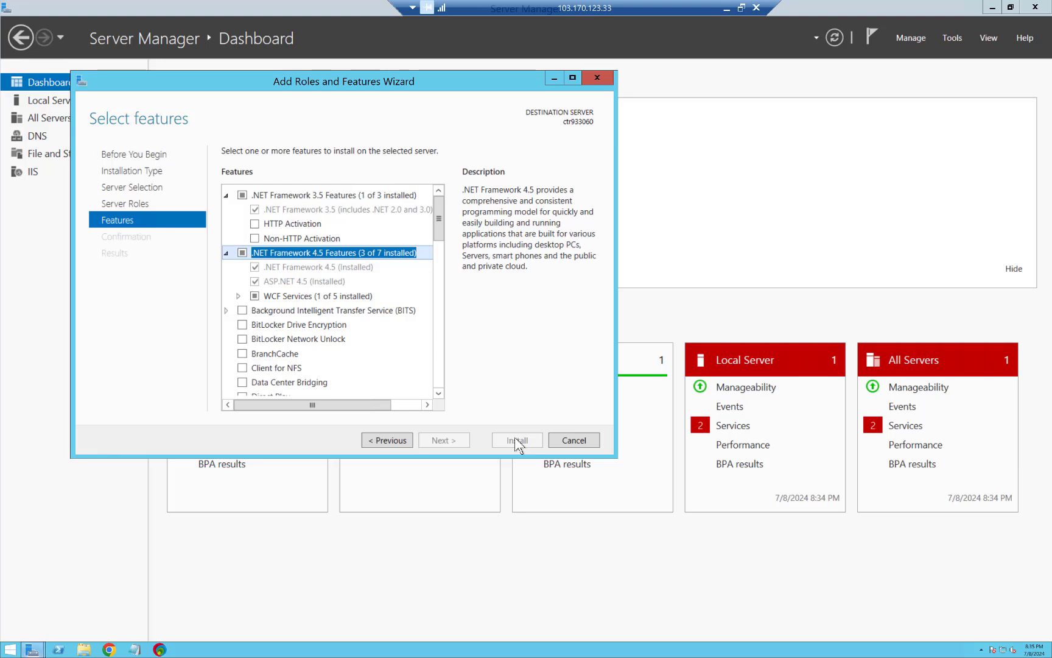
{"action": "left_click", "coordinate": [566, 446]}
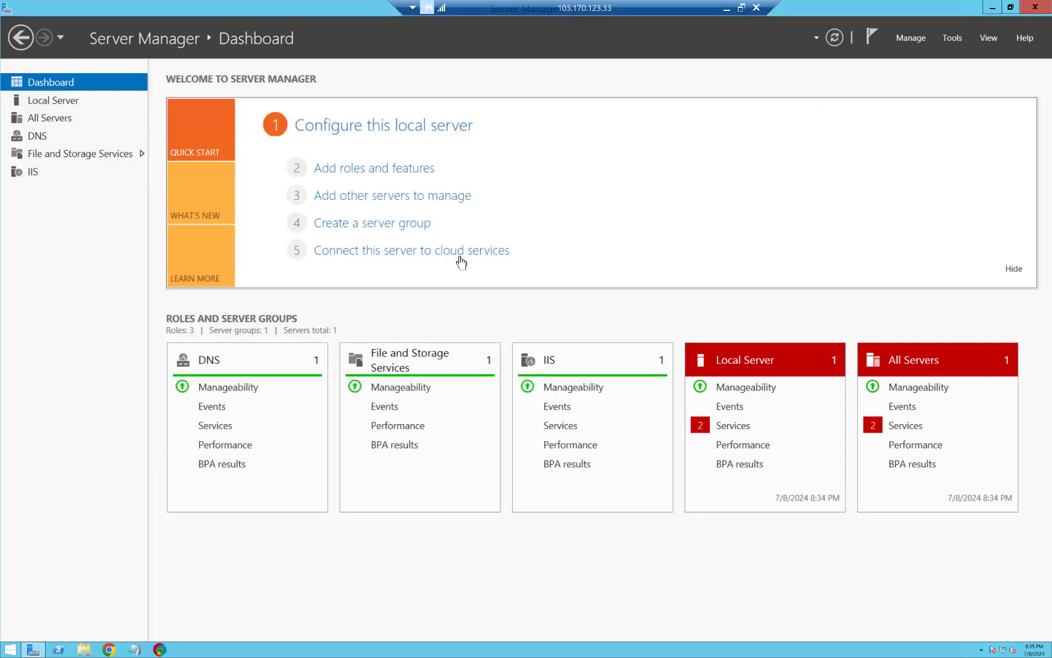
Launch Internet Information Services (IIS) Manager and maximize it on its Start Page
{"action": "left_click", "coordinate": [11, 649]}
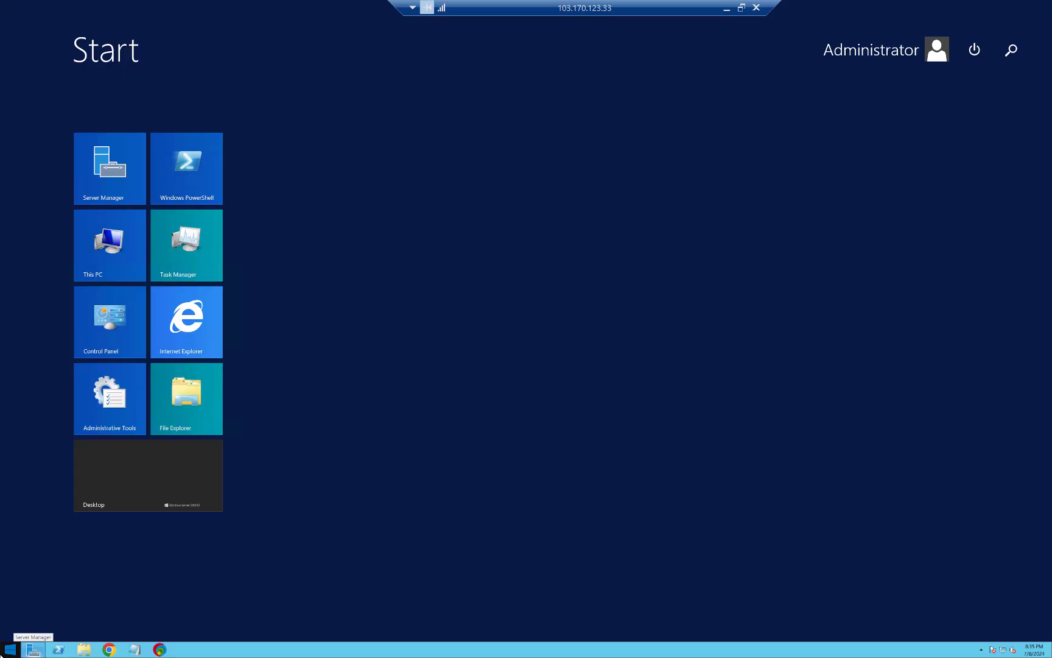
{"action": "type", "text": "iis"}
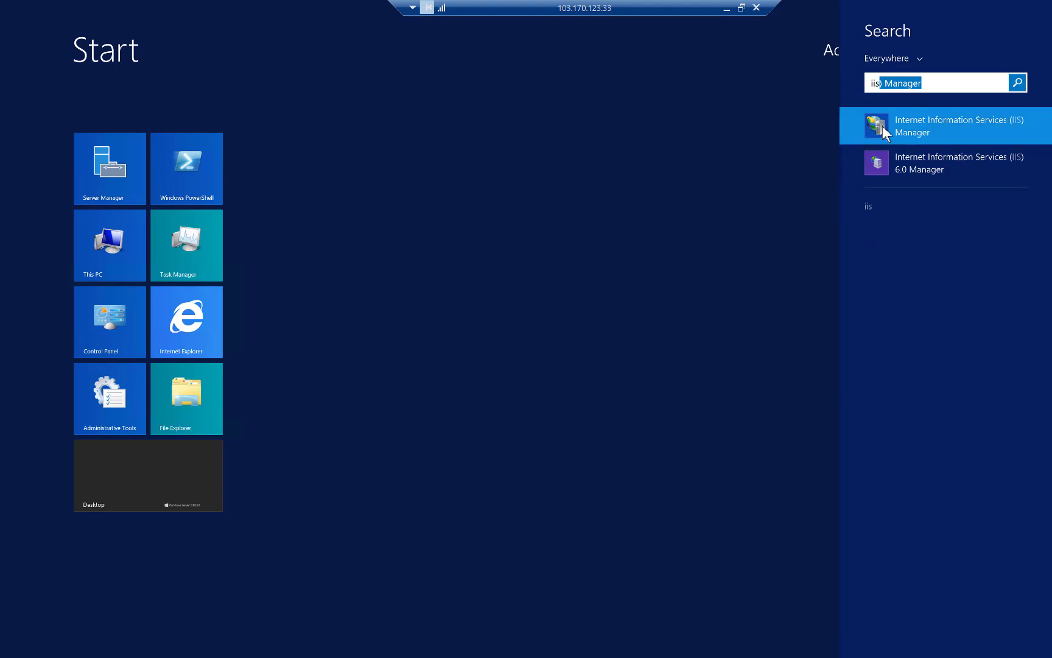
{"action": "left_click", "coordinate": [911, 132]}
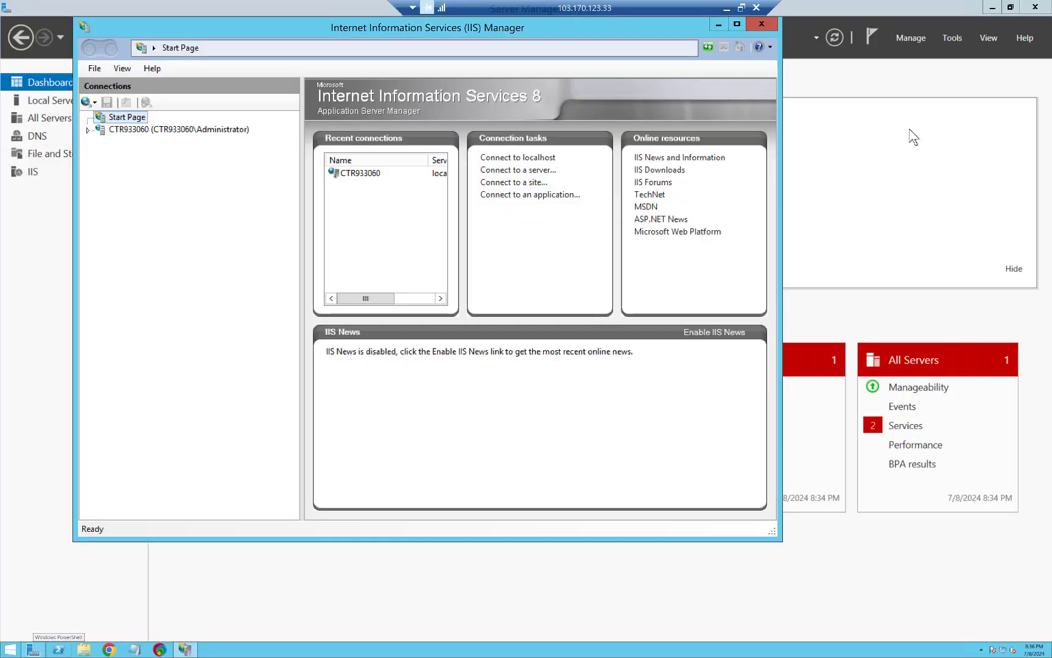
{"action": "left_click", "coordinate": [918, 89]}
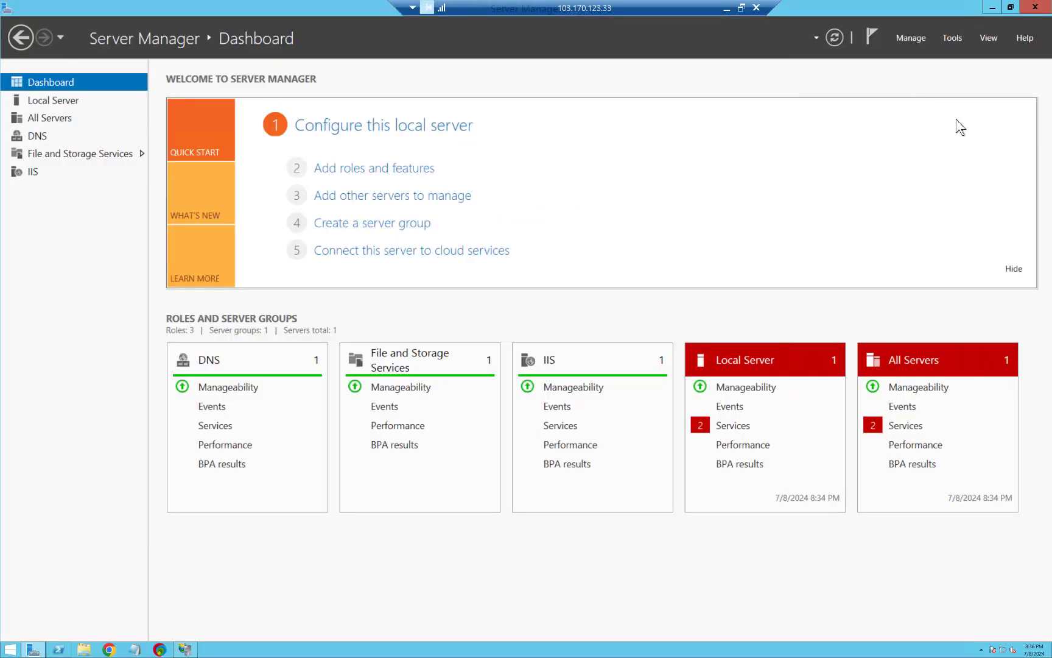
{"action": "left_click", "coordinate": [952, 39]}
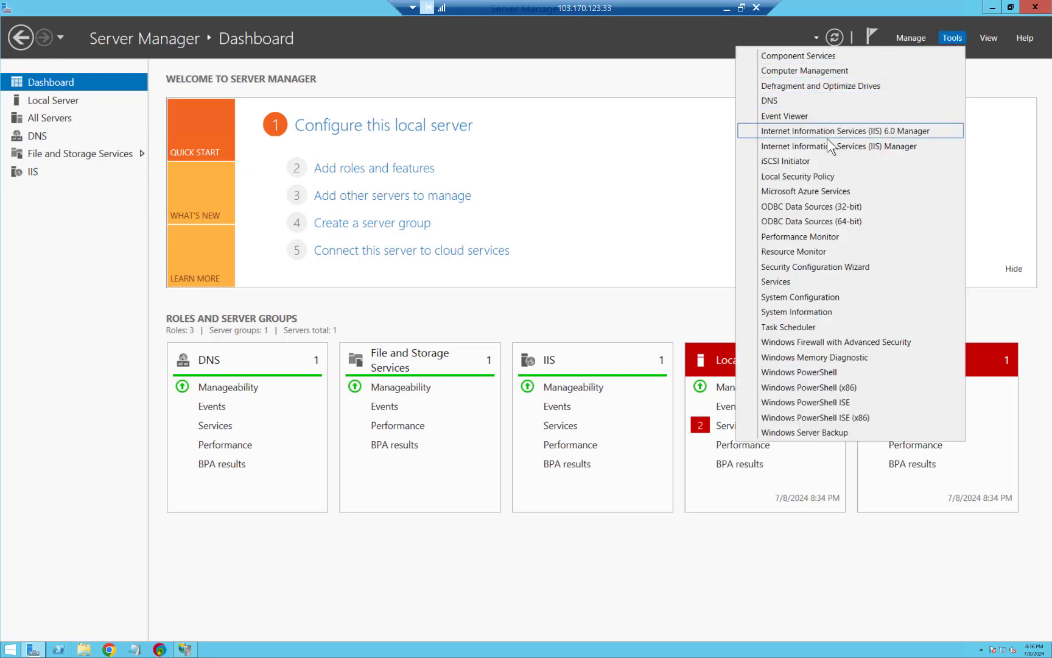
{"action": "left_click", "coordinate": [869, 148]}
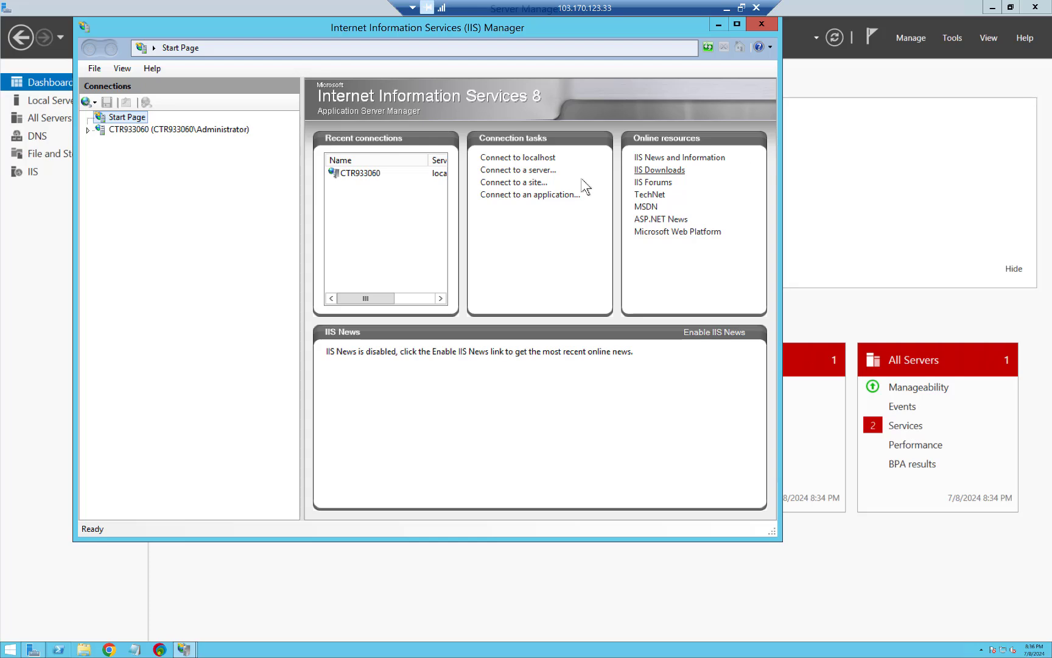
{"action": "left_click", "coordinate": [762, 24]}
{"action": "left_click", "coordinate": [195, 639]}
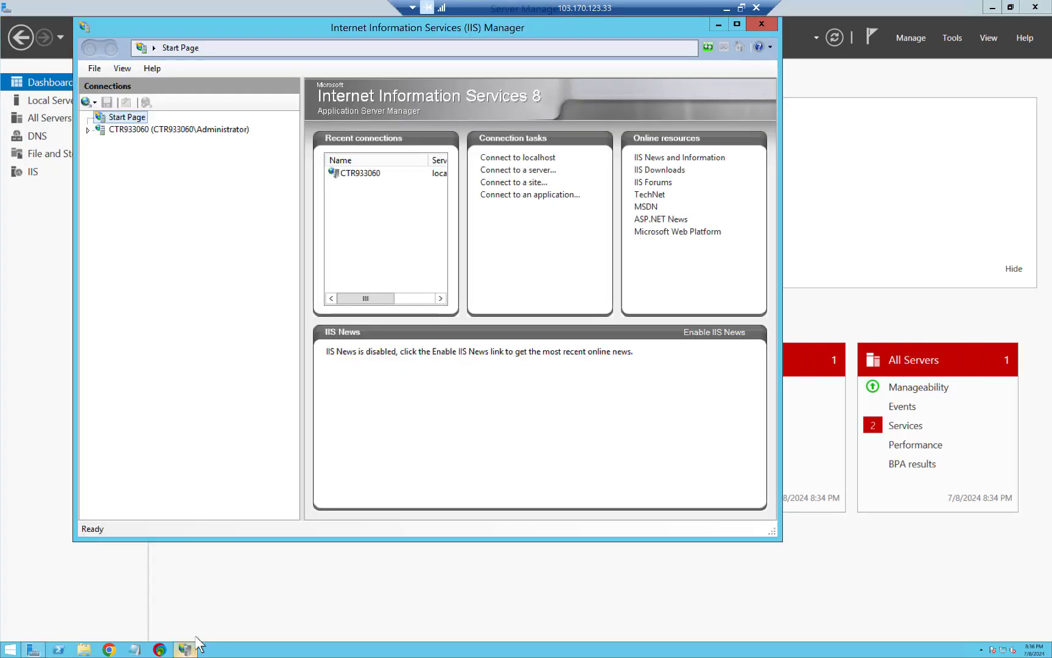
{"action": "left_click", "coordinate": [736, 24]}
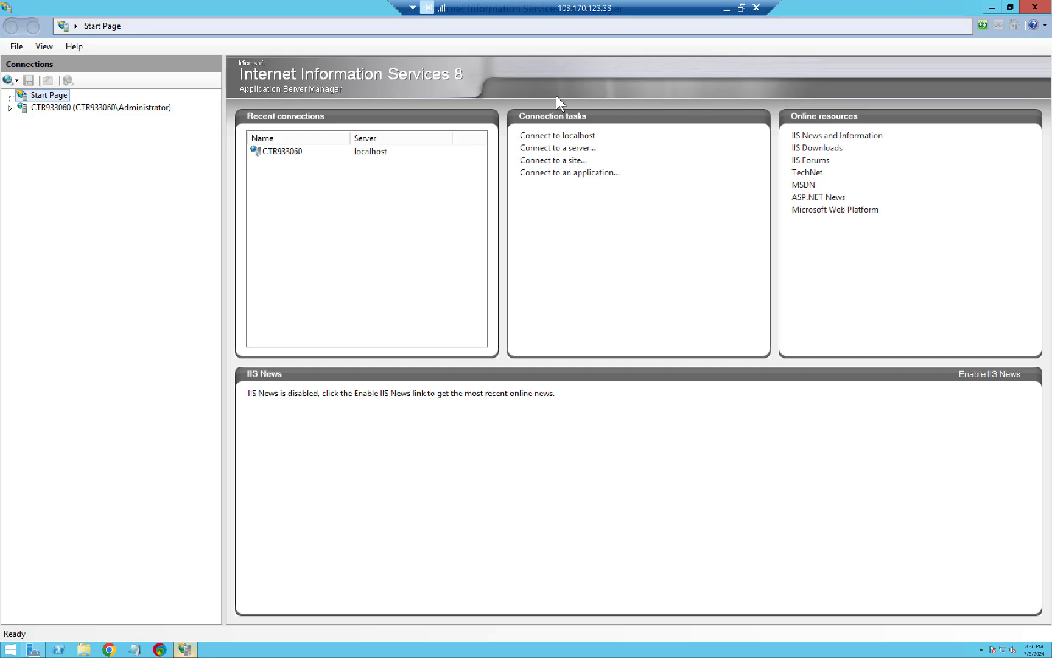
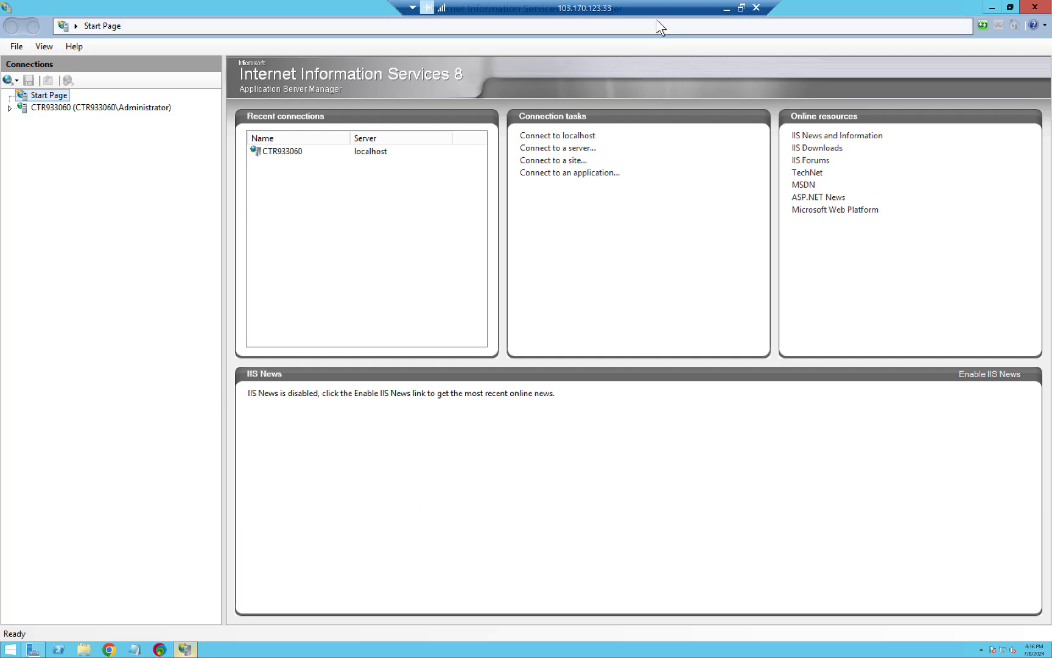
Compress all published files in the Public output folder into Public.rar with WinRAR
{"action": "double_click", "coordinate": [585, 8]}
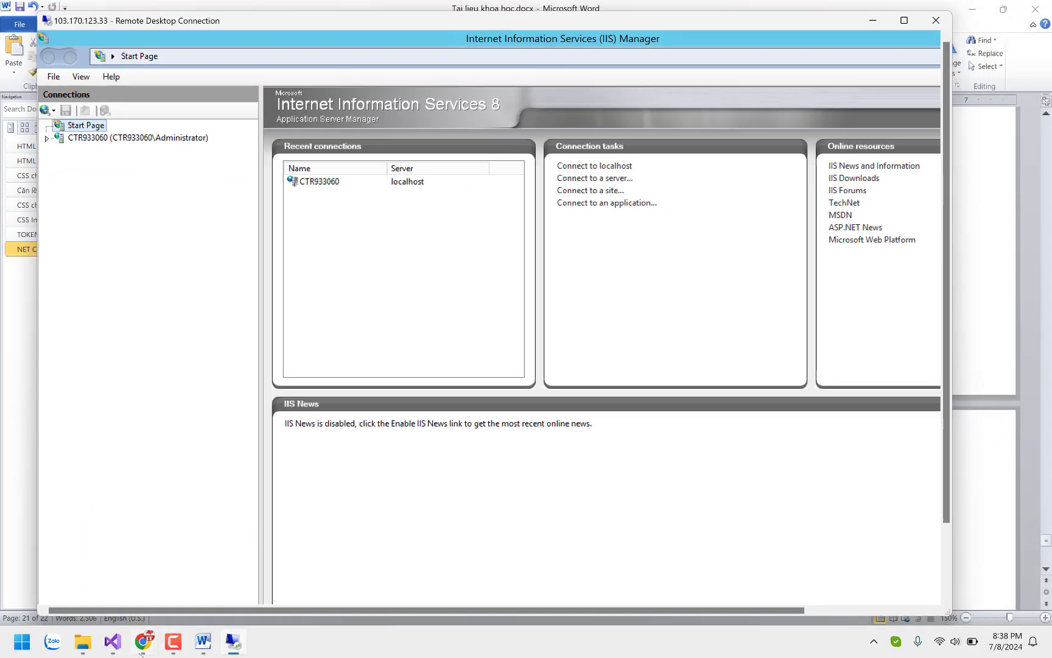
{"action": "key", "text": "alt+Tab"}
{"action": "left_click", "coordinate": [450, 225]}
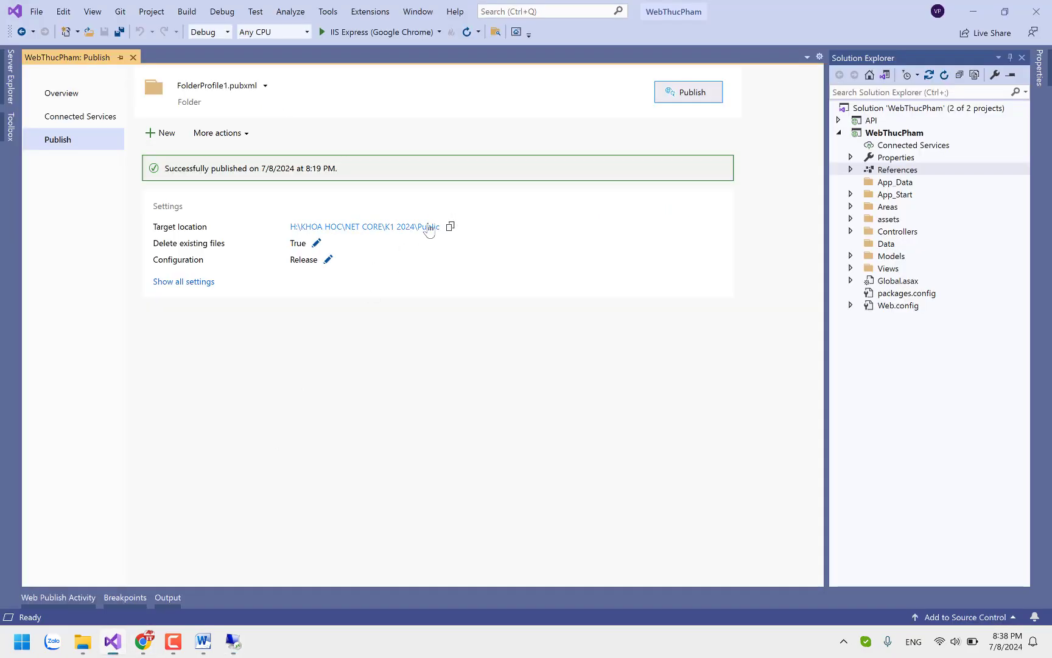
{"action": "left_click_drag", "start_coordinate": [438, 349], "coordinate": [402, 168]}
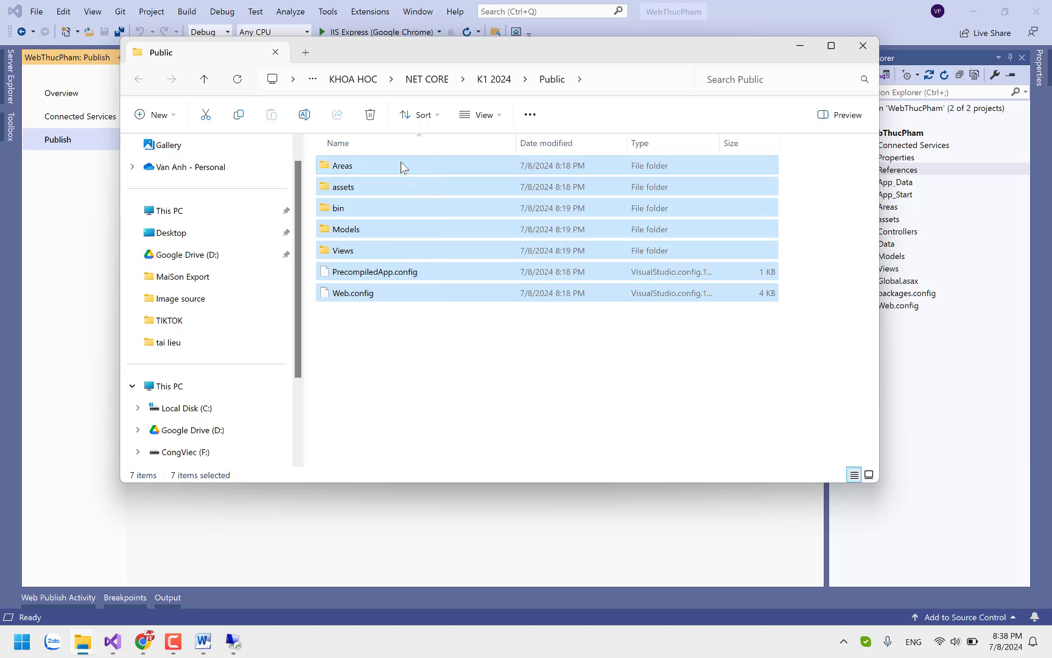
{"action": "right_click", "coordinate": [402, 168]}
{"action": "mouse_move", "coordinate": [518, 413]}
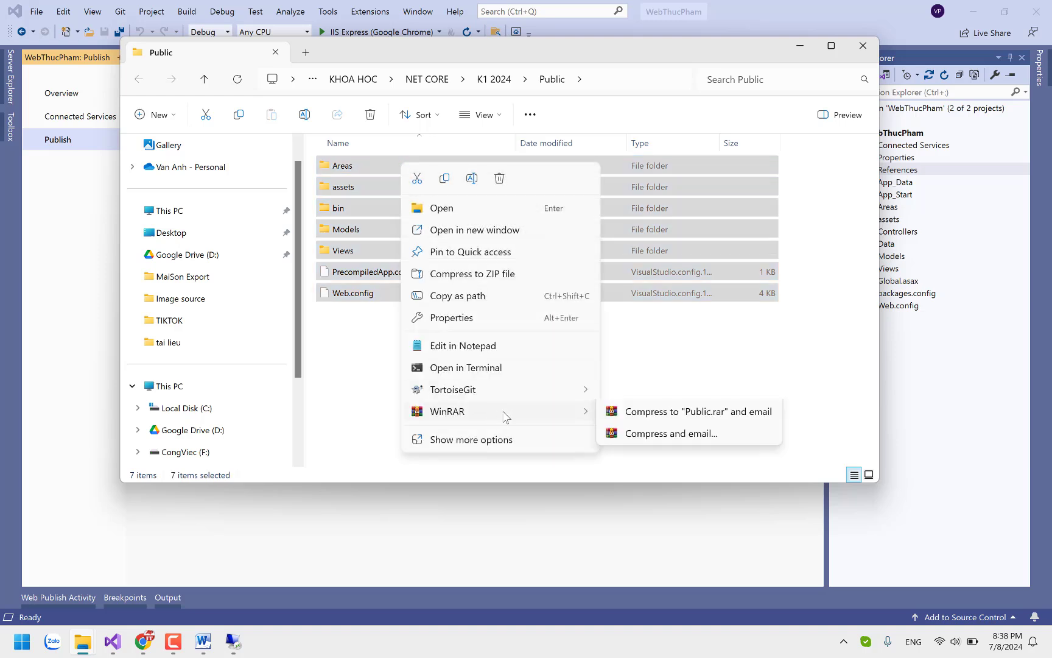
{"action": "left_click", "coordinate": [663, 436]}
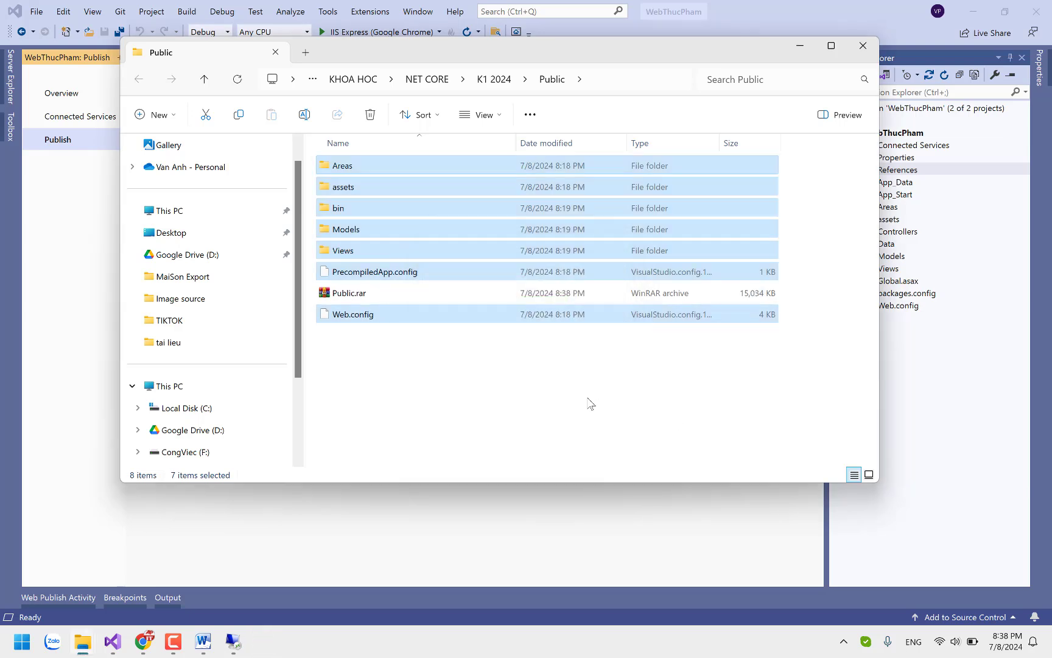
Copy Public.rar to the clipboard and return to the Remote Desktop session
{"action": "left_click", "coordinate": [590, 403]}
{"action": "left_click", "coordinate": [405, 297]}
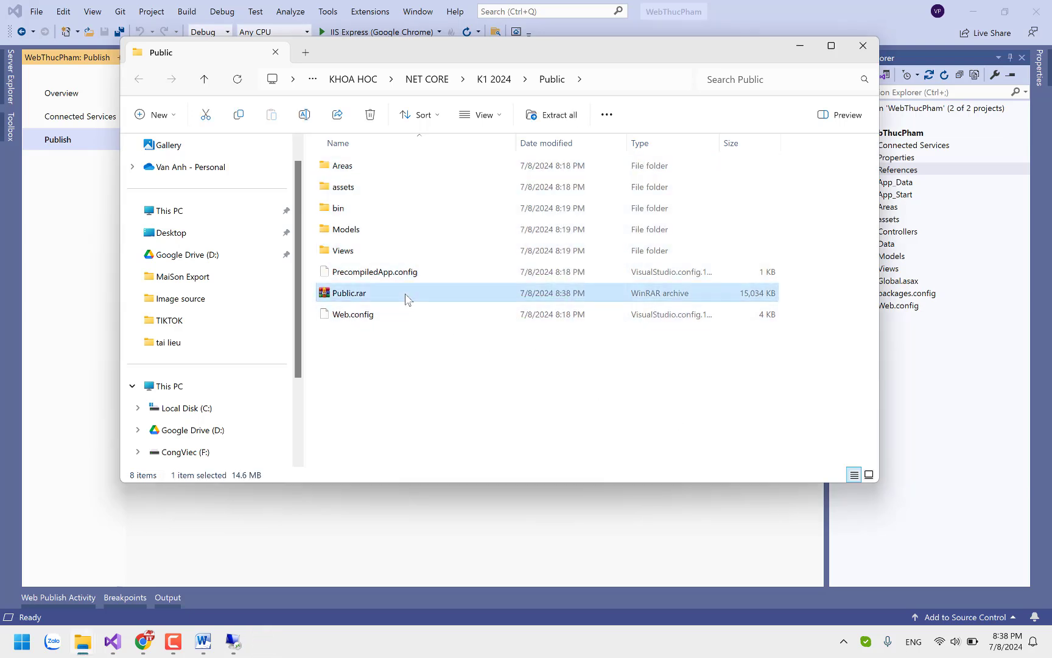
{"action": "key", "text": "ctrl+c"}
{"action": "left_click", "coordinate": [231, 641]}
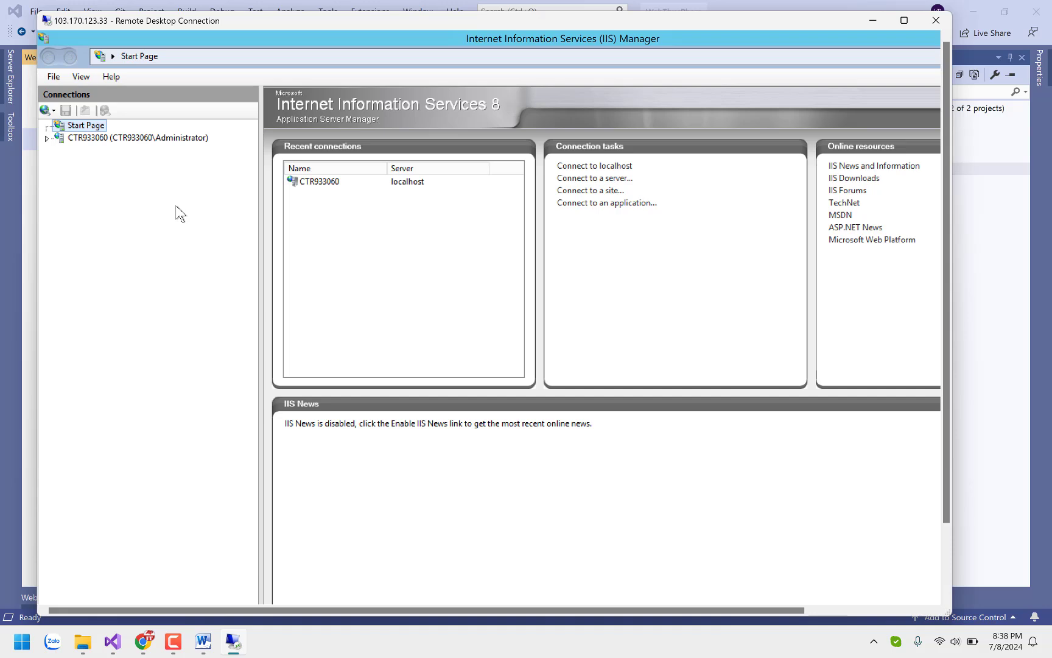
Create a folder named WEB on the server's C: drive and open it
{"action": "left_click", "coordinate": [904, 20]}
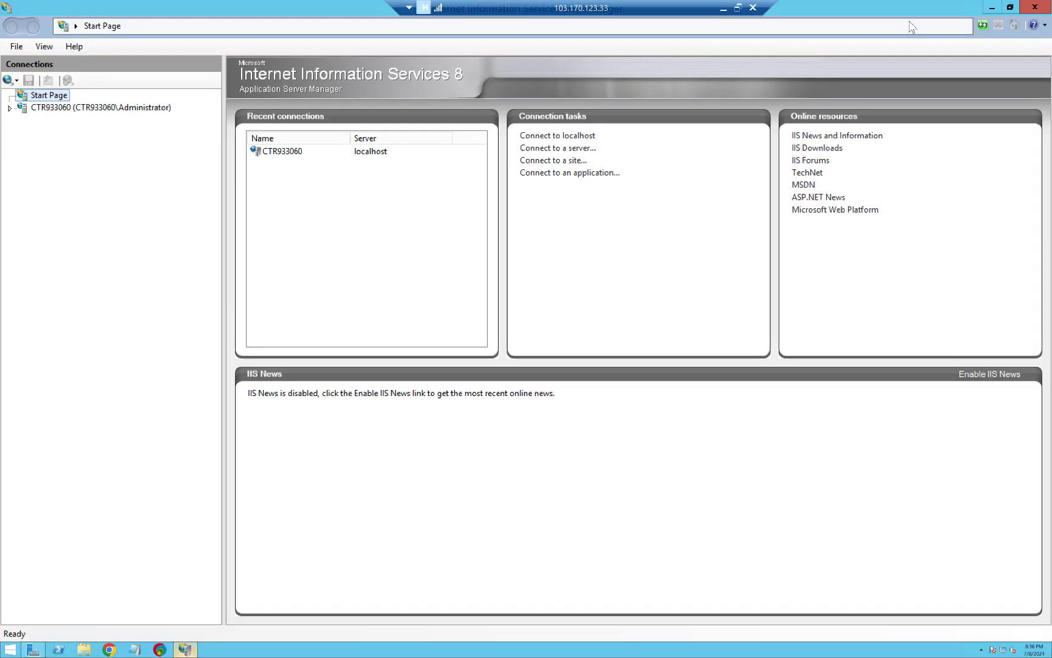
{"action": "key", "text": "super+e"}
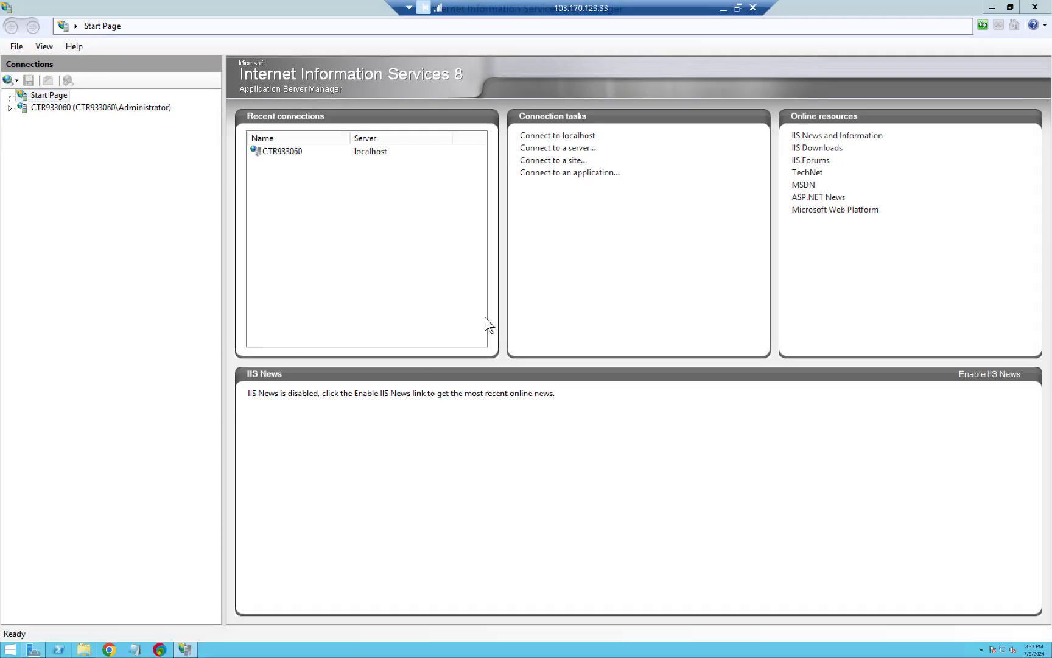
{"action": "double_click", "coordinate": [238, 270]}
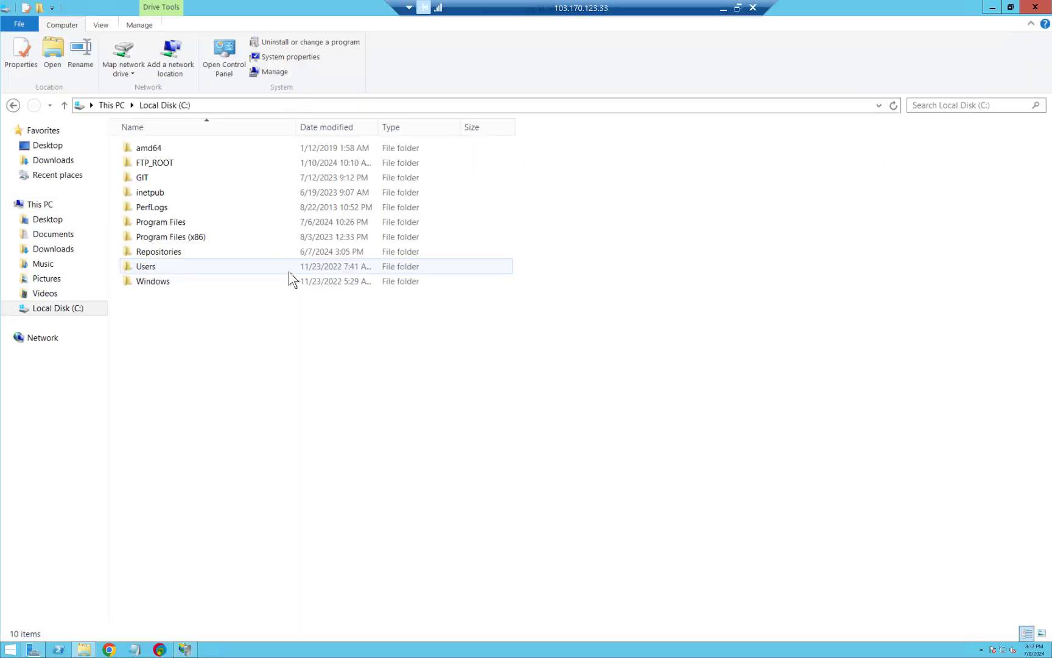
{"action": "right_click", "coordinate": [251, 333]}
{"action": "mouse_move", "coordinate": [181, 452]}
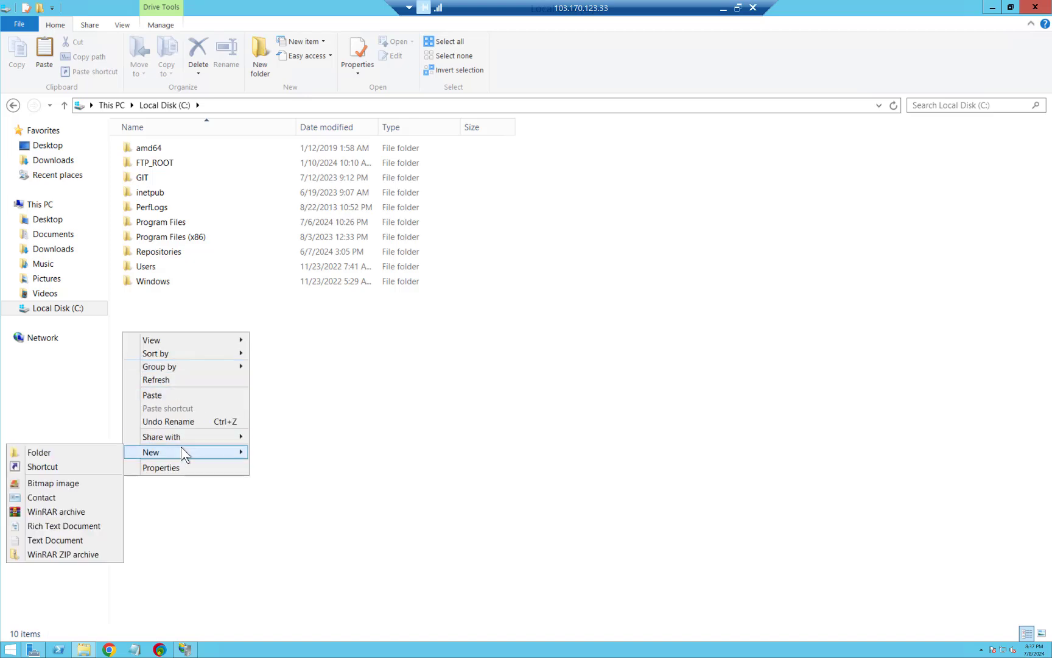
{"action": "left_click", "coordinate": [73, 457]}
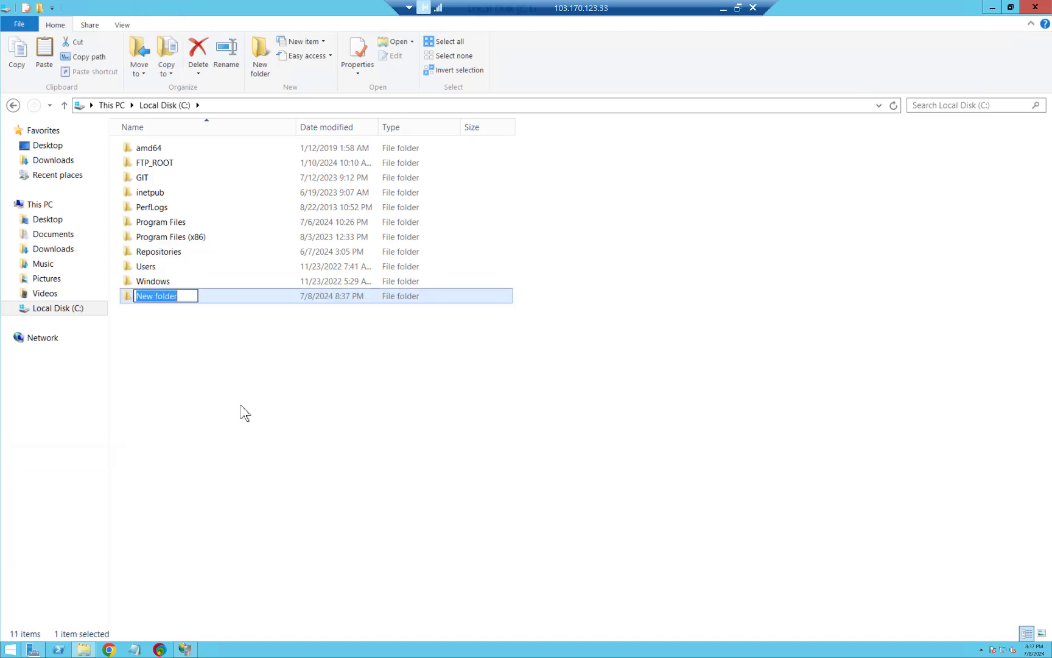
{"action": "type", "text": "WWe"}
{"action": "key", "text": "BackSpace"}
{"action": "type", "text": "E"}
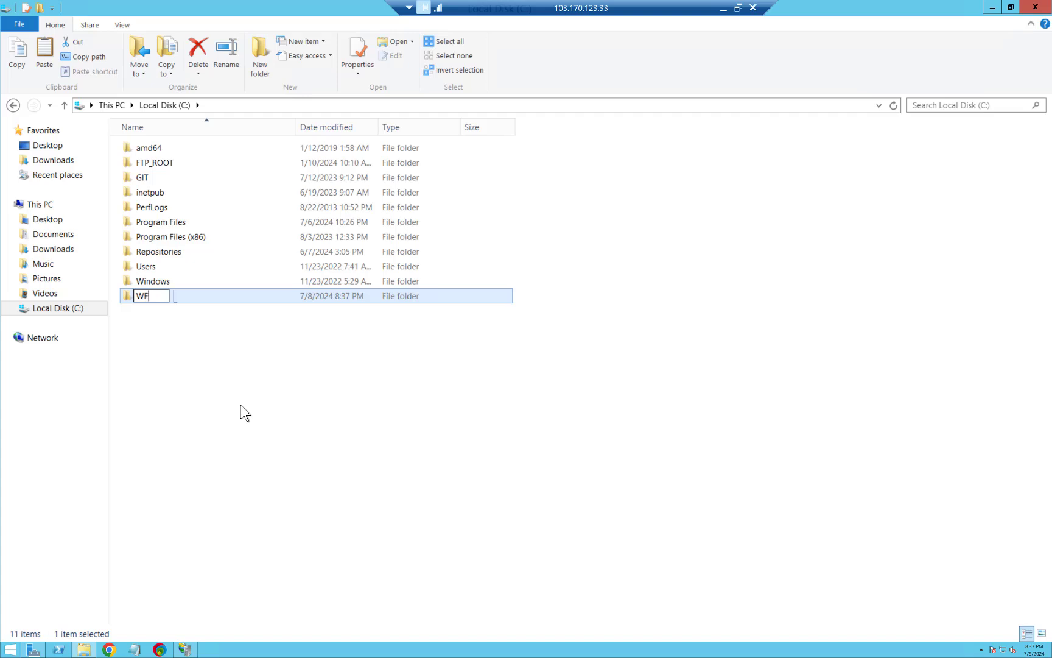
{"action": "type", "text": "B"}
{"action": "key", "text": "Return"}
{"action": "key", "text": "Return"}
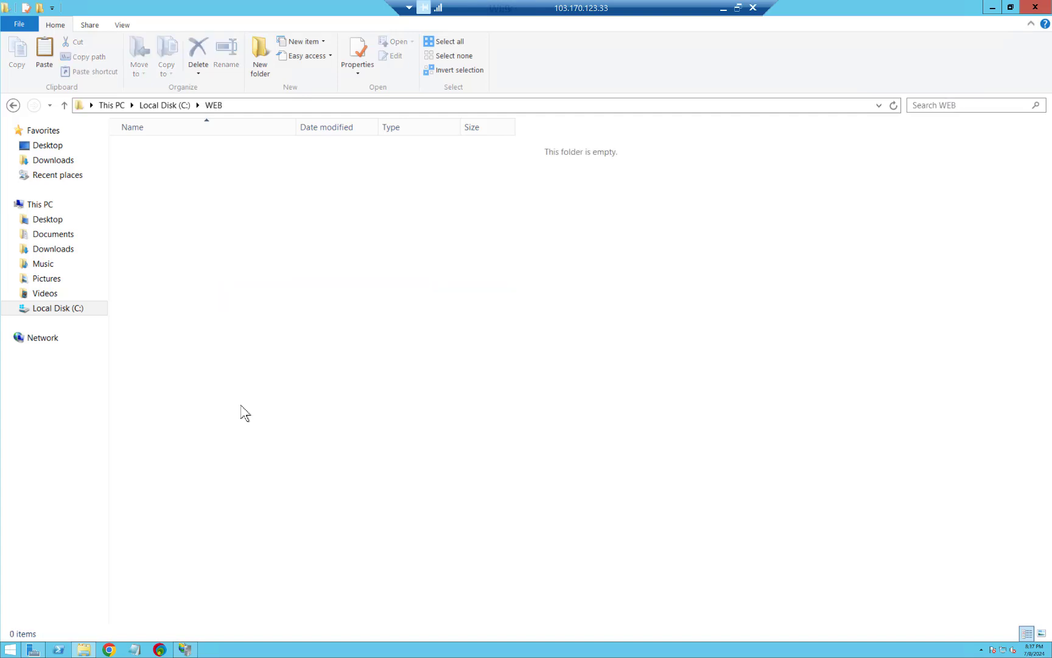
Paste Public.rar into C:\WEB and extract it there
{"action": "key", "text": "ctrl+v"}
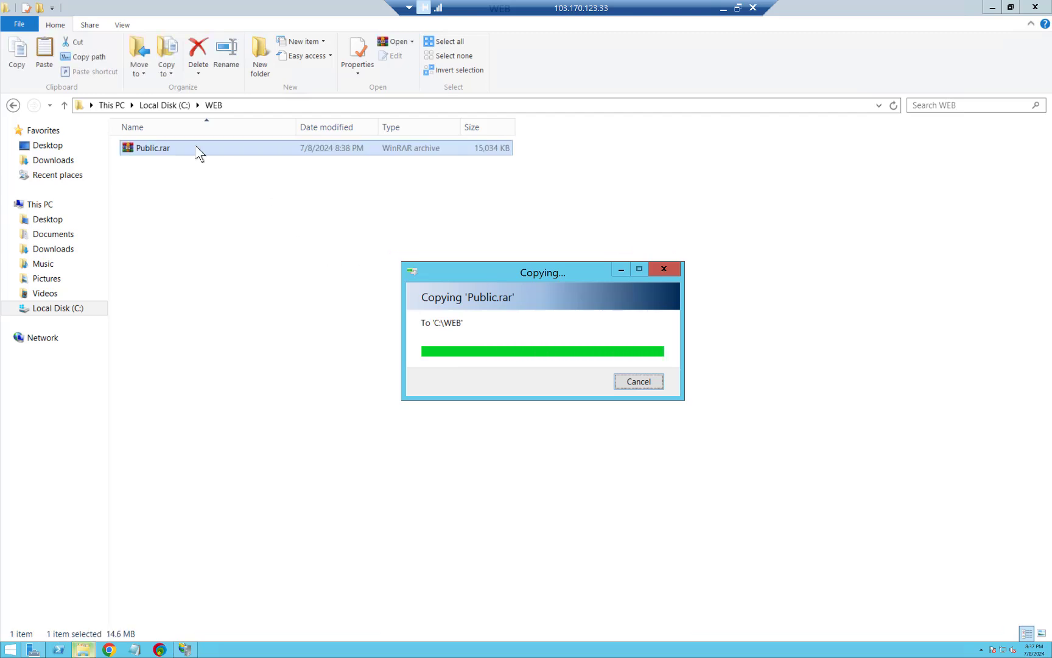
{"action": "right_click", "coordinate": [196, 147]}
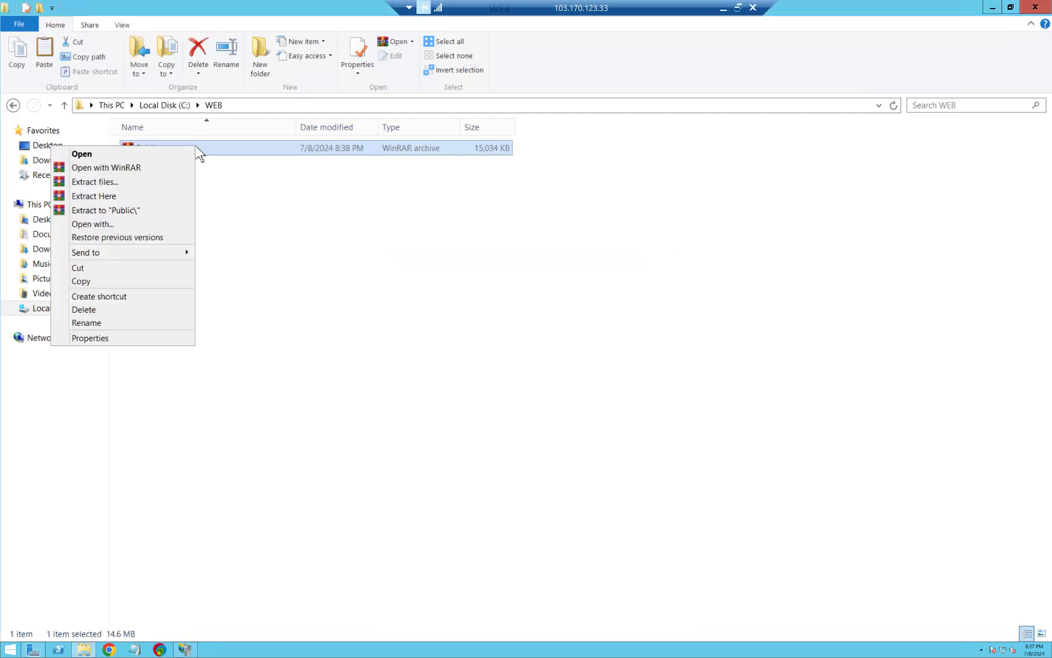
{"action": "left_click", "coordinate": [114, 196]}
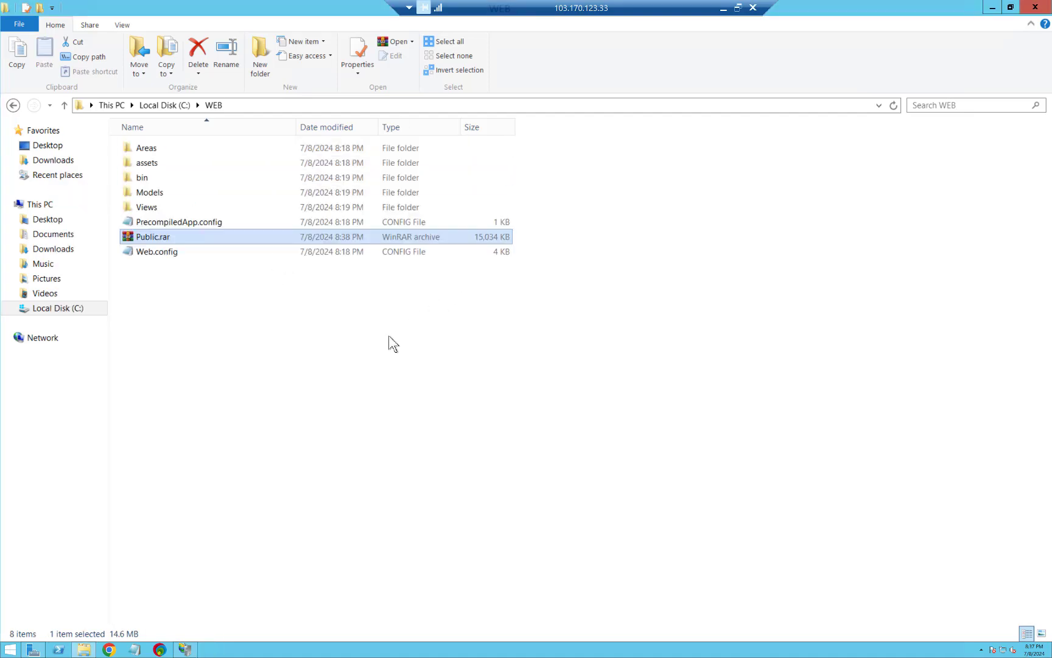
{"action": "left_click", "coordinate": [442, 382]}
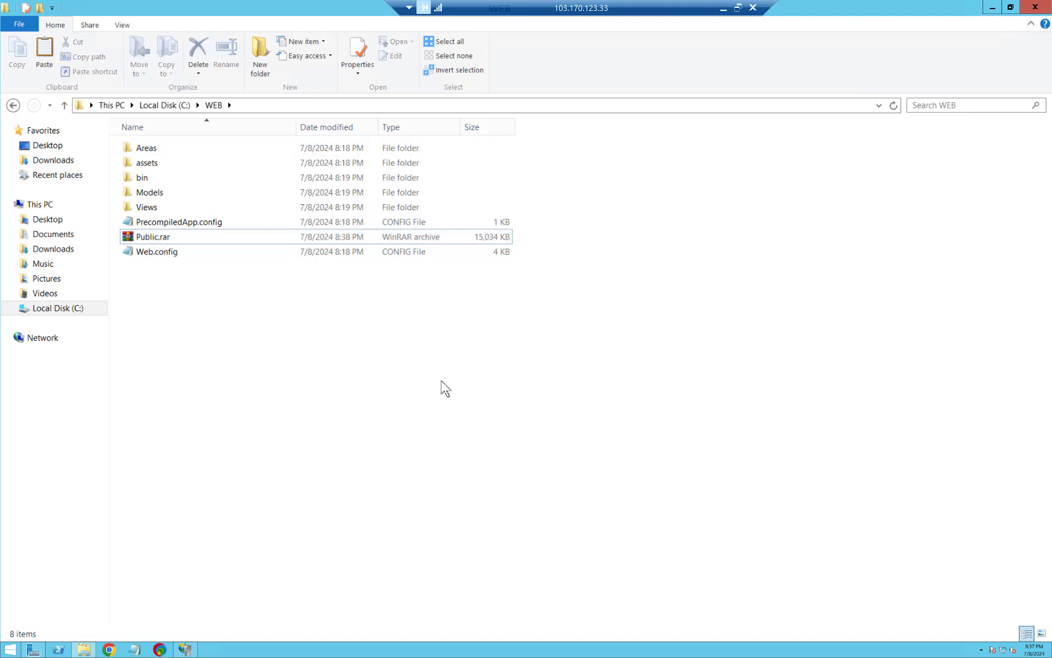
Create a new folder named Data inside C:\WEB
{"action": "right_click", "coordinate": [196, 351]}
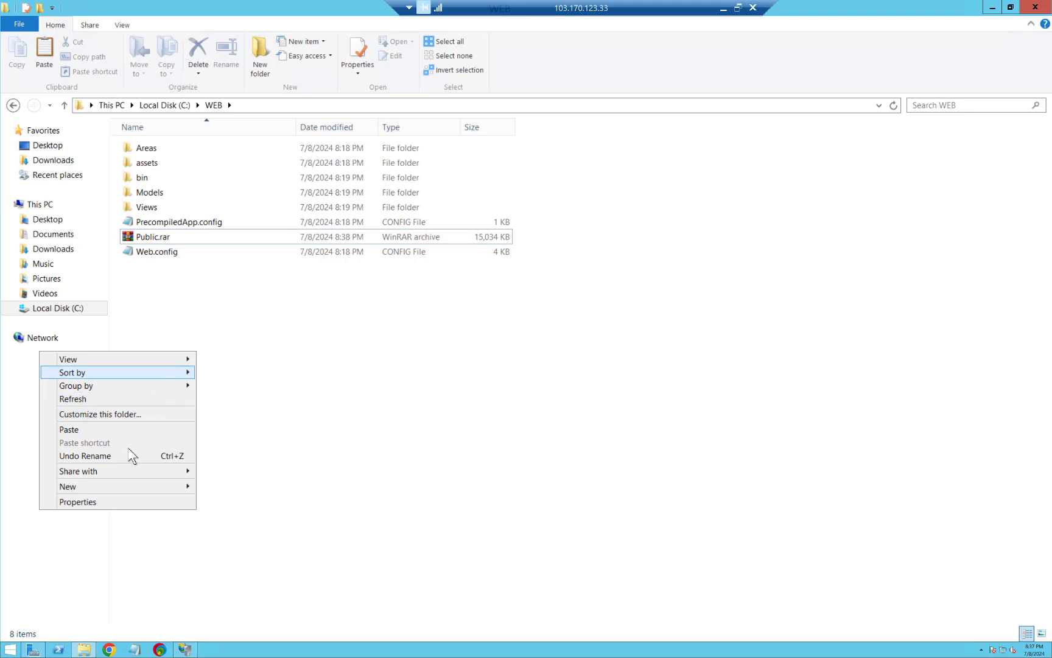
{"action": "mouse_move", "coordinate": [117, 486]}
{"action": "left_click", "coordinate": [224, 485]}
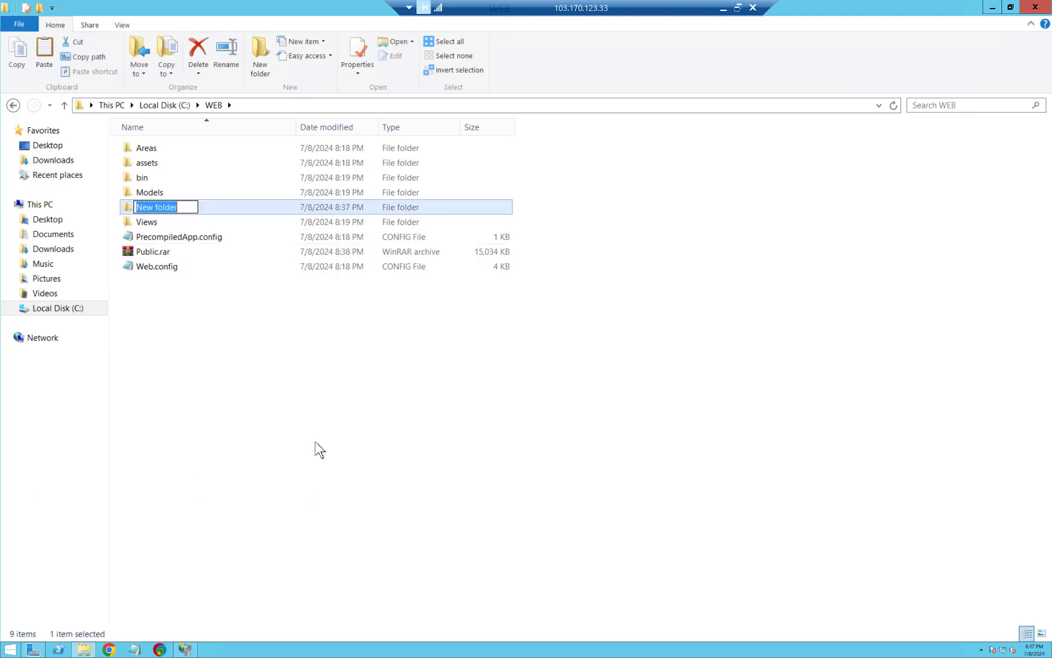
{"action": "type", "text": "Data"}
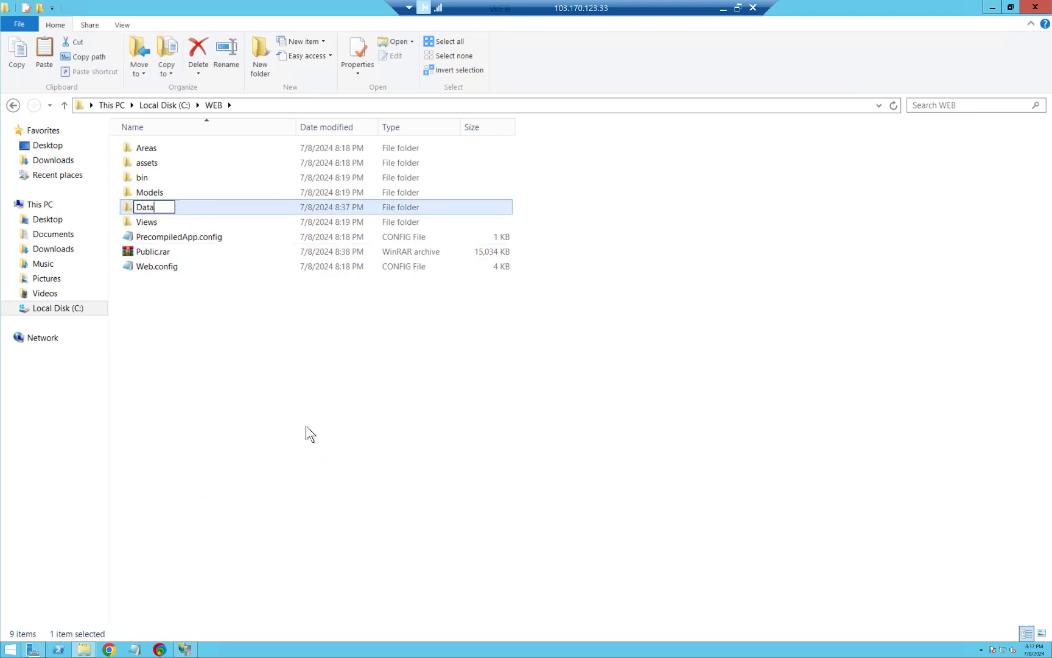
{"action": "key", "text": "Return"}
Open the Data folder's Security permissions editor
{"action": "right_click", "coordinate": [203, 193]}
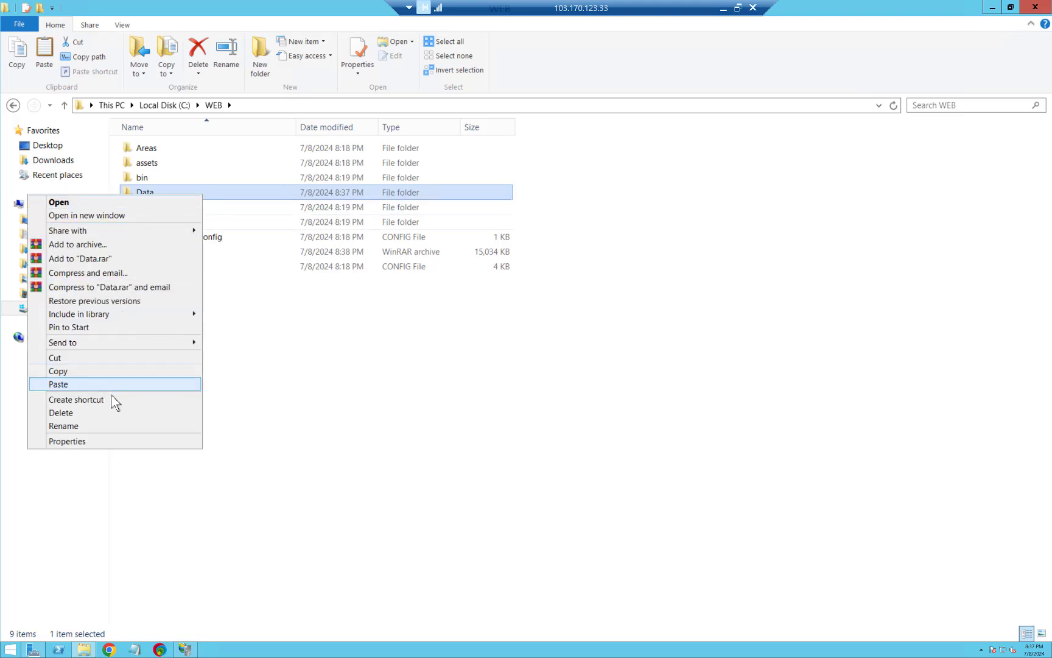
{"action": "left_click", "coordinate": [110, 441]}
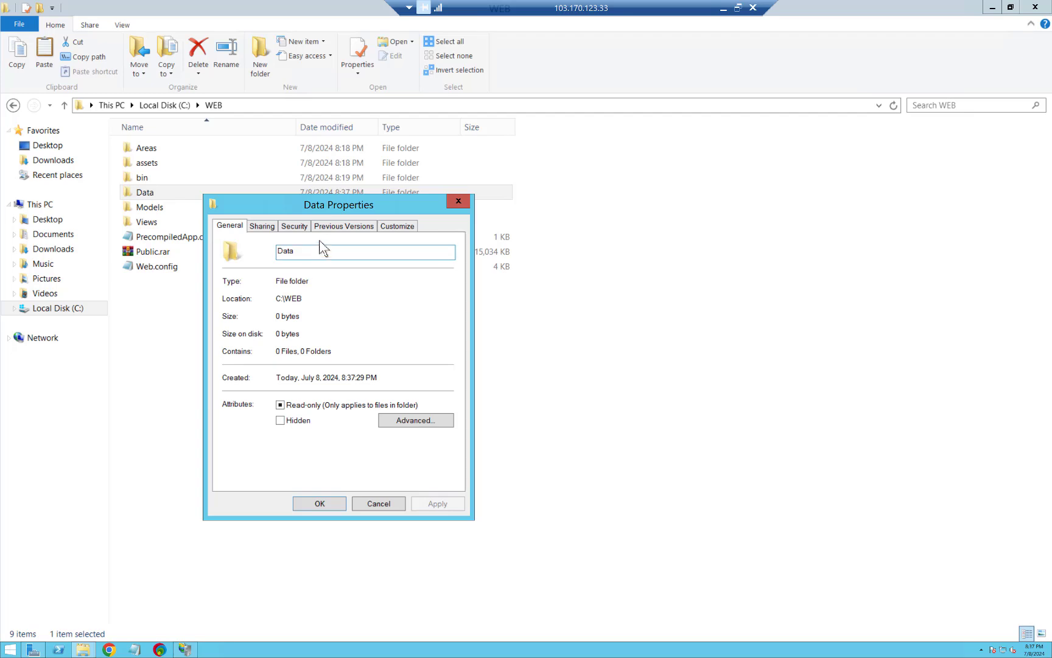
{"action": "left_click", "coordinate": [295, 226]}
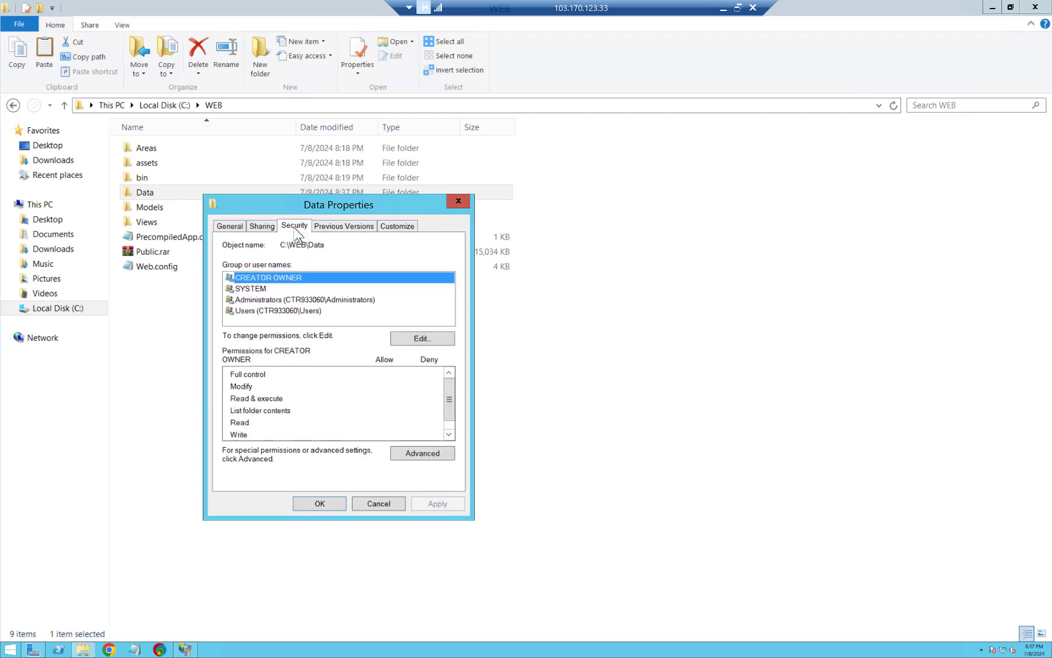
{"action": "left_click", "coordinate": [416, 341]}
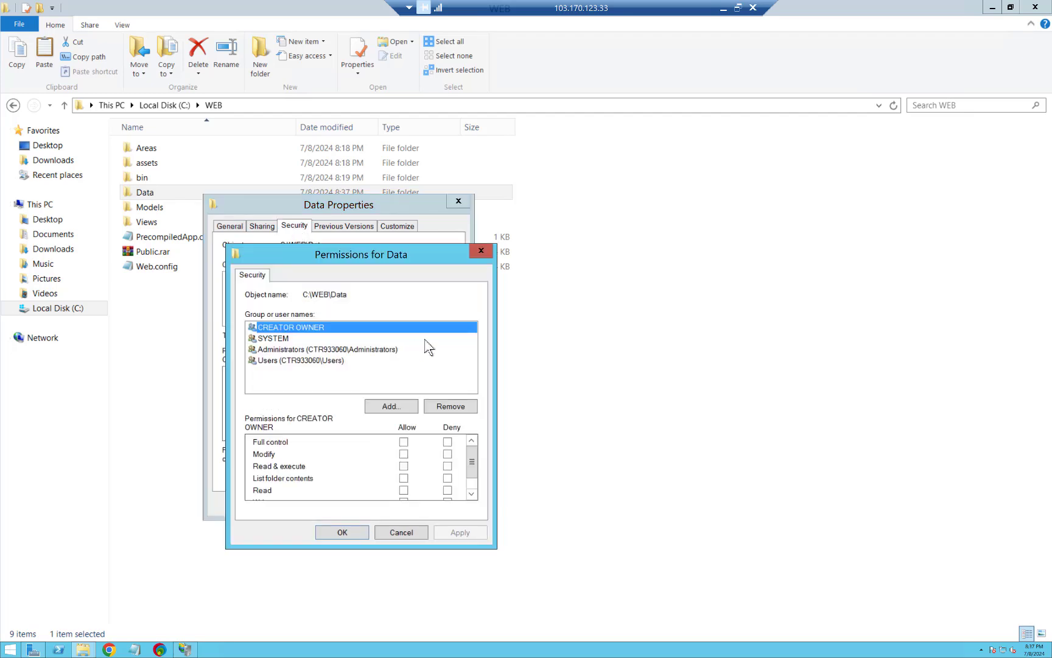
{"action": "left_click", "coordinate": [481, 252]}
{"action": "left_click", "coordinate": [400, 339]}
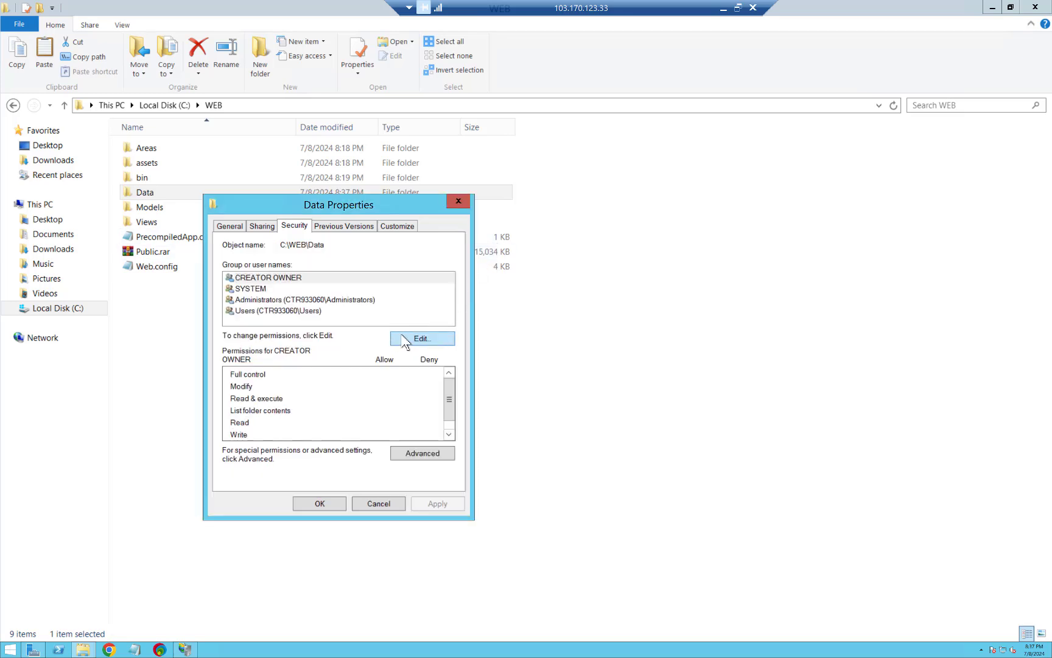
Add the IIS_IUSRS group to the Data folder's permissions via the advanced search
{"action": "left_click", "coordinate": [391, 407]}
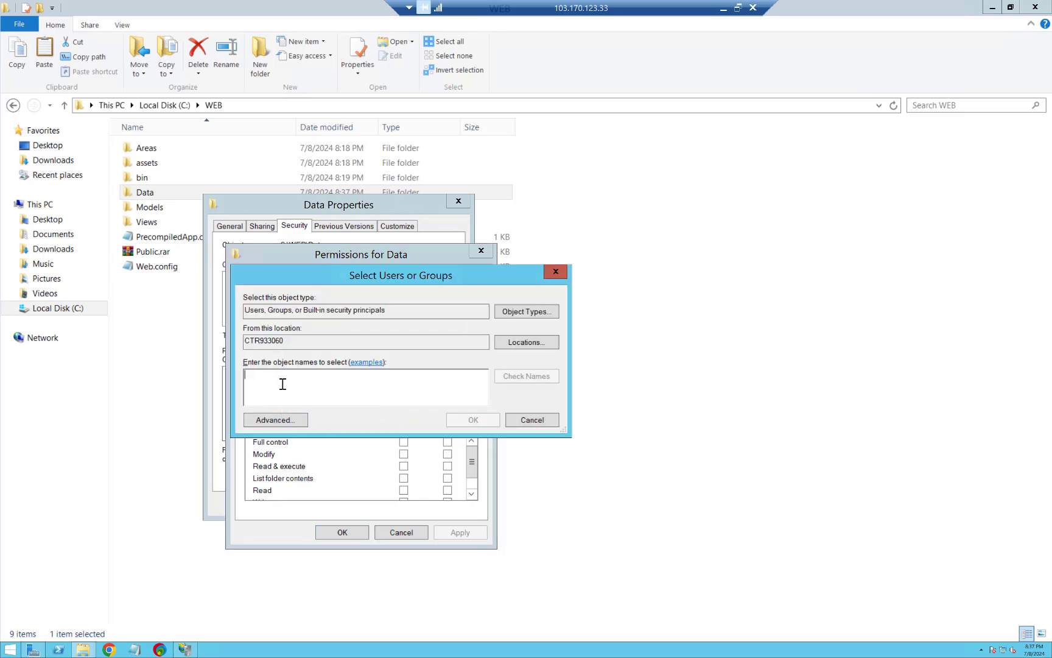
{"action": "left_click", "coordinate": [284, 420]}
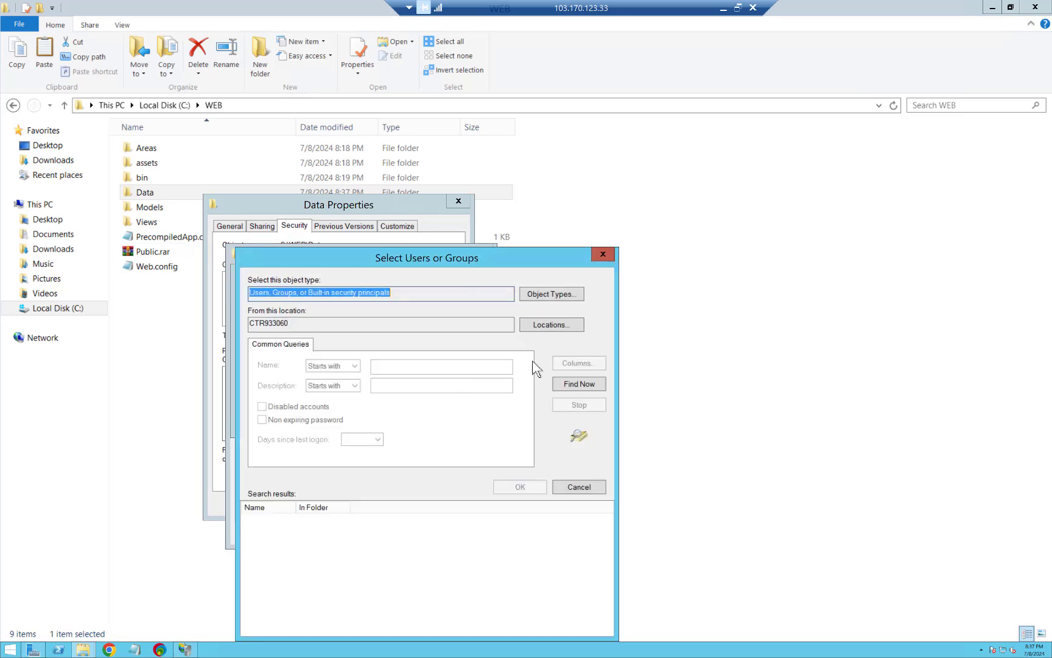
{"action": "left_click", "coordinate": [566, 387]}
{"action": "left_click_drag", "start_coordinate": [475, 266], "coordinate": [476, 183]}
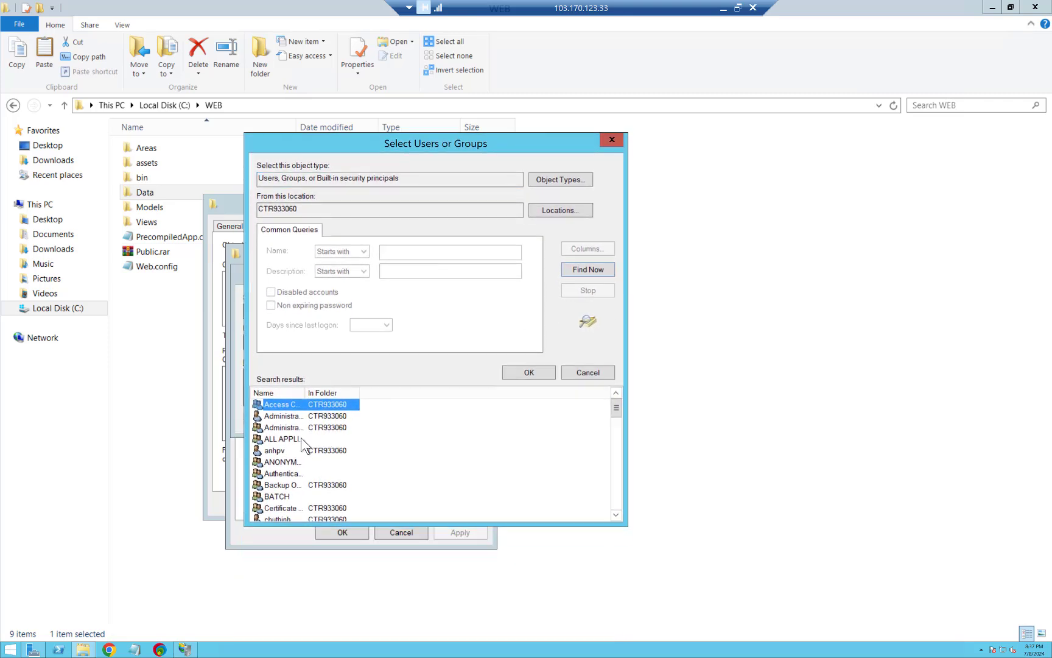
{"action": "key", "text": "i"}
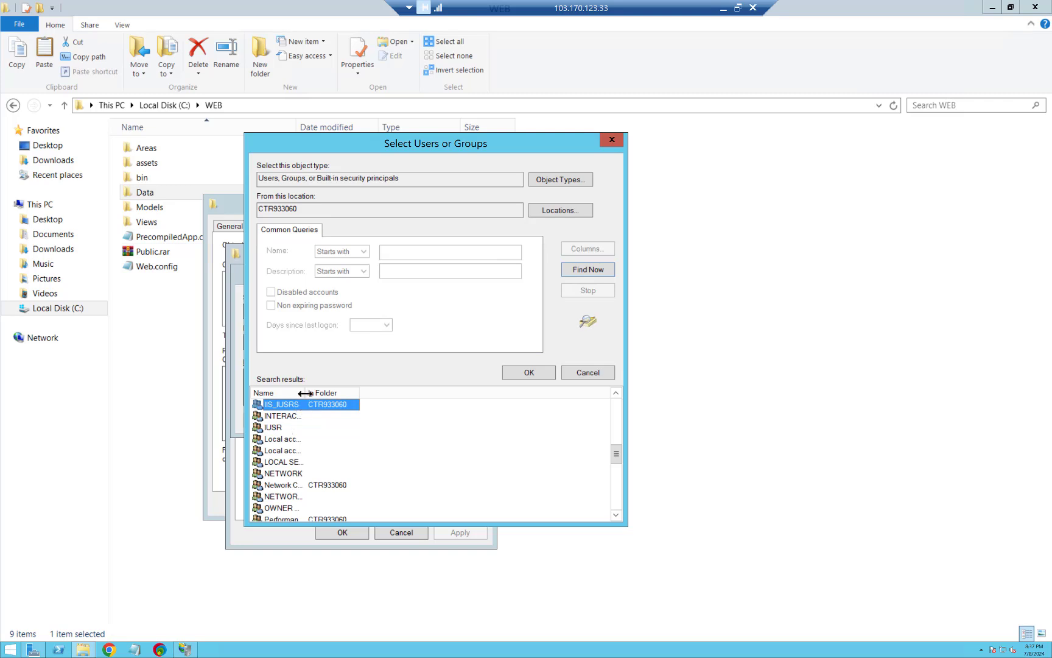
{"action": "left_click_drag", "start_coordinate": [318, 393], "coordinate": [377, 393]}
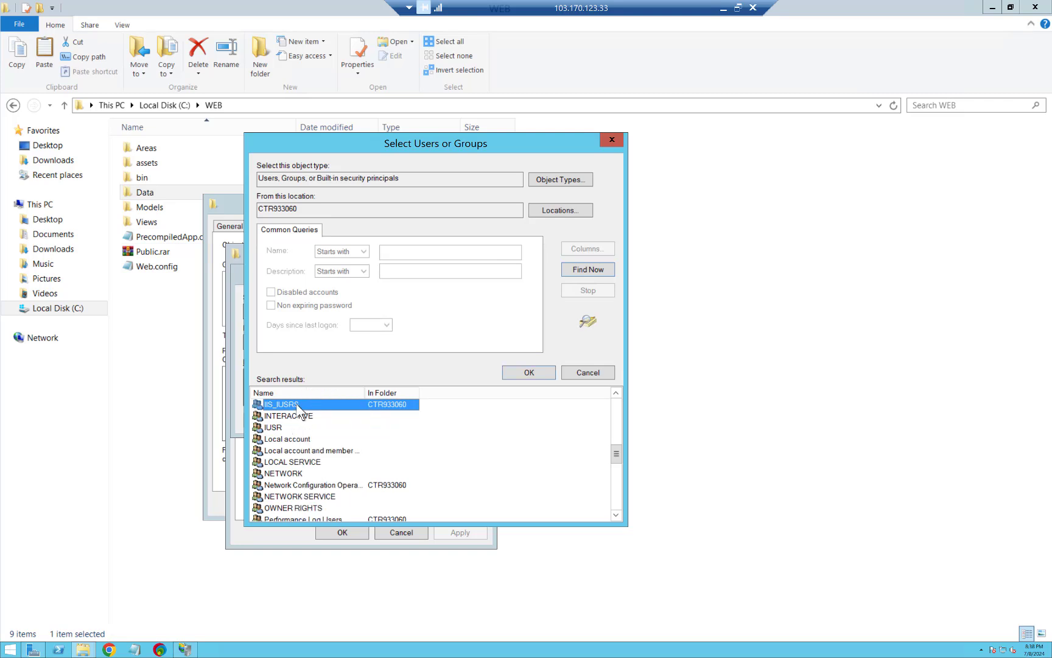
{"action": "left_click", "coordinate": [520, 370]}
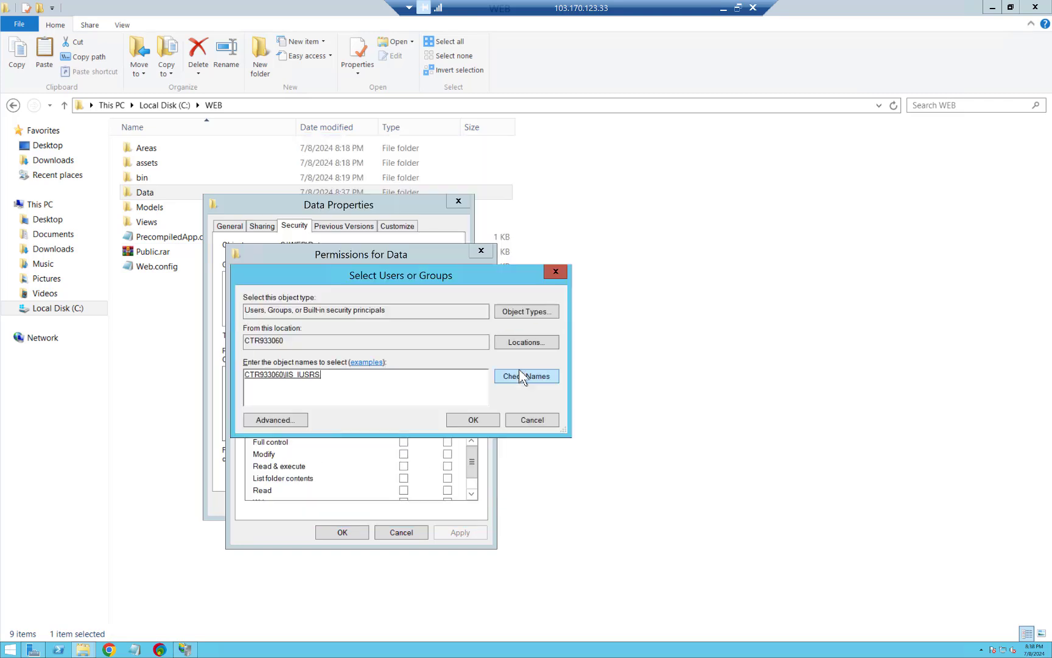
{"action": "left_click", "coordinate": [466, 420]}
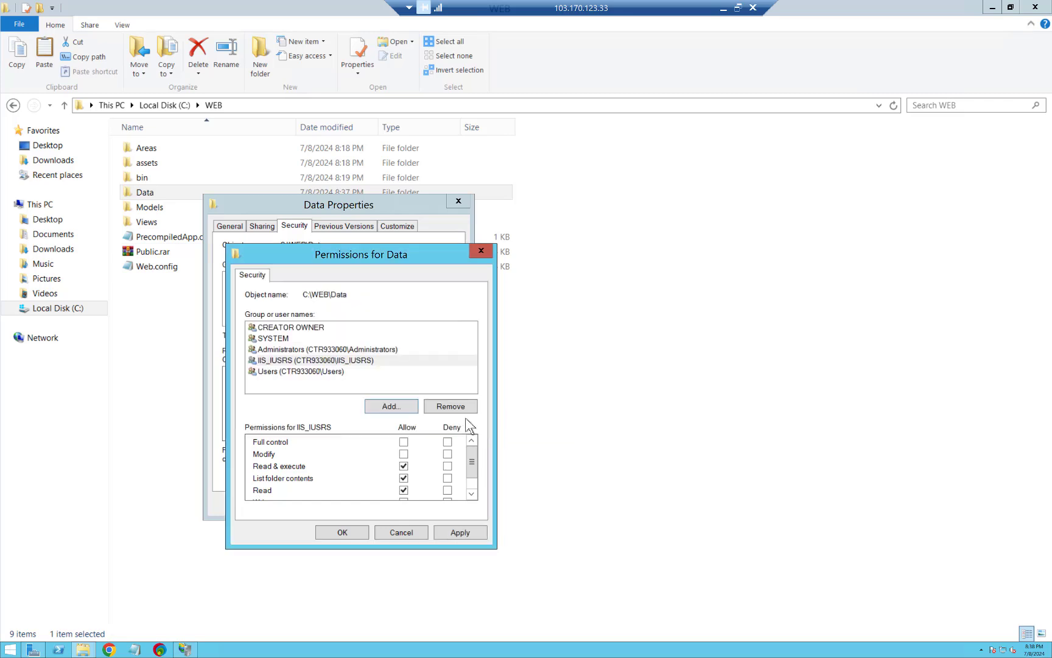
Allow IIS_IUSRS Full control on Data, apply, and close the properties
{"action": "left_click", "coordinate": [354, 361]}
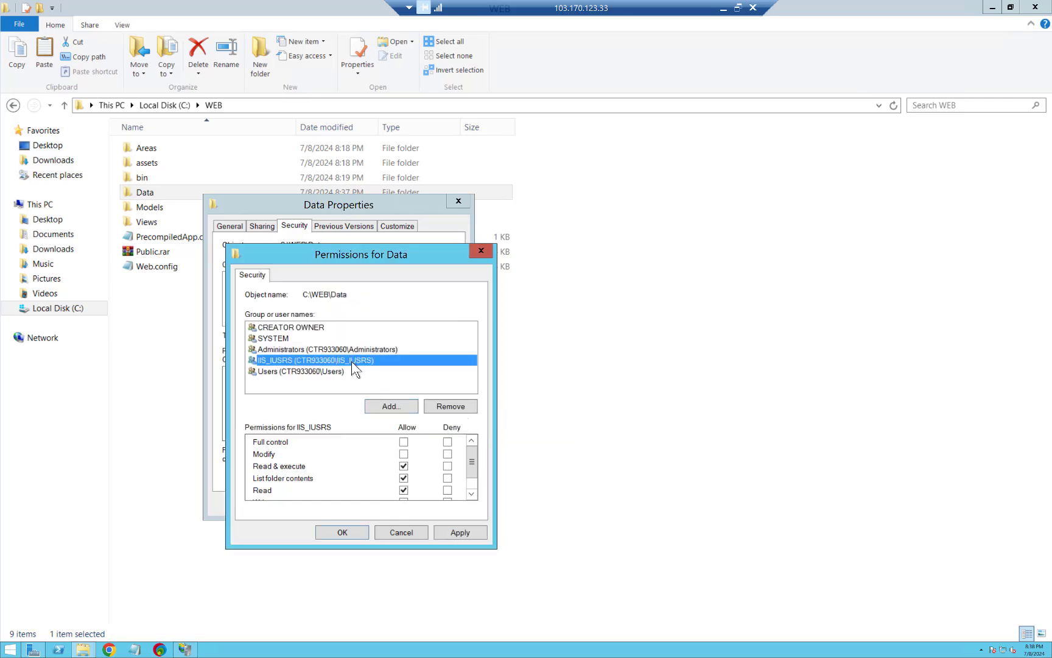
{"action": "left_click", "coordinate": [404, 441]}
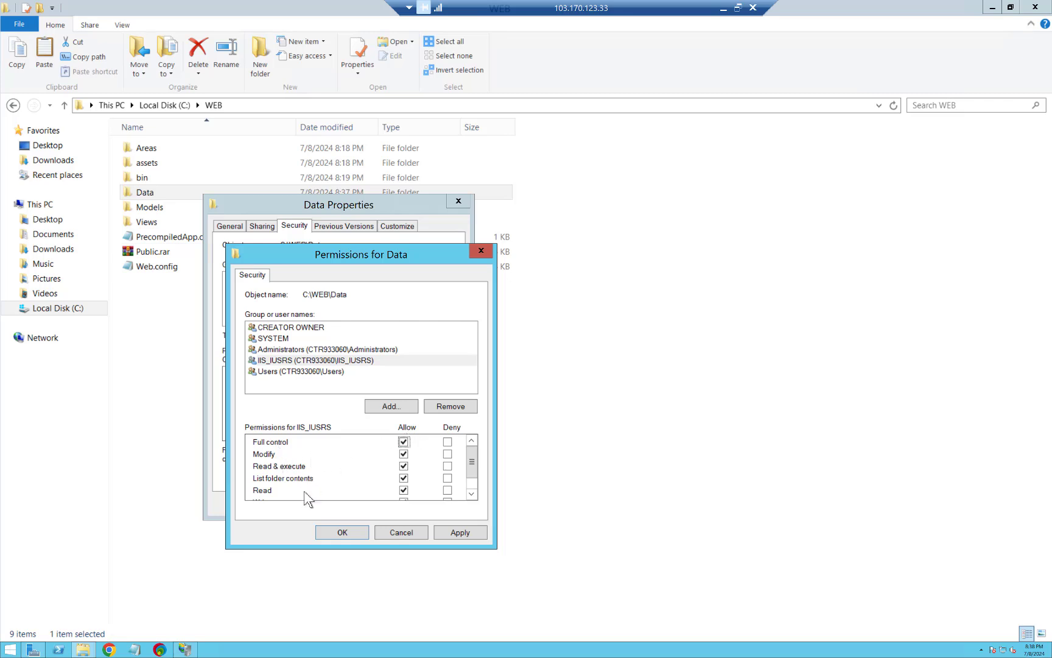
{"action": "scroll", "coordinate": [306, 494], "scroll_direction": "down", "scroll_amount": 1}
{"action": "left_click", "coordinate": [268, 481]}
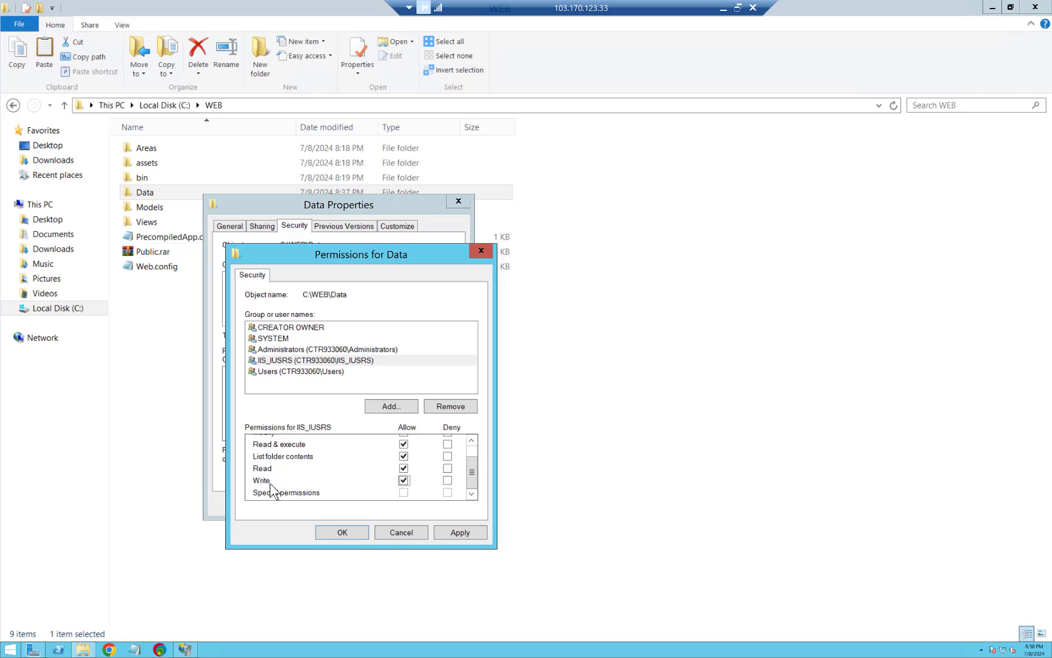
{"action": "scroll", "coordinate": [369, 491], "scroll_direction": "up", "scroll_amount": 1}
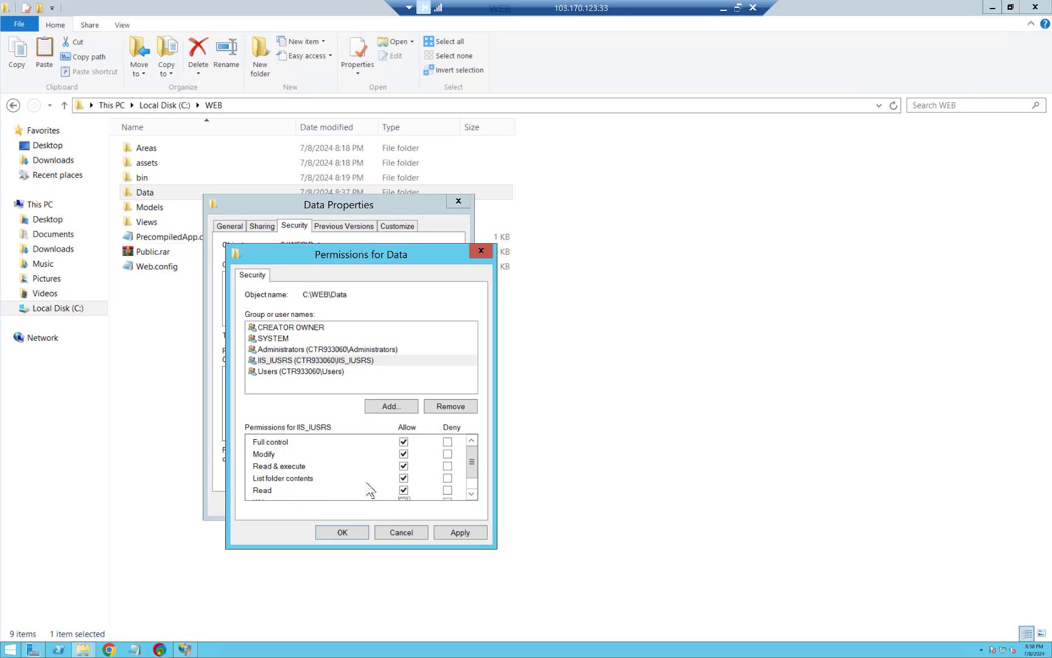
{"action": "left_click", "coordinate": [458, 531]}
{"action": "left_click", "coordinate": [340, 531]}
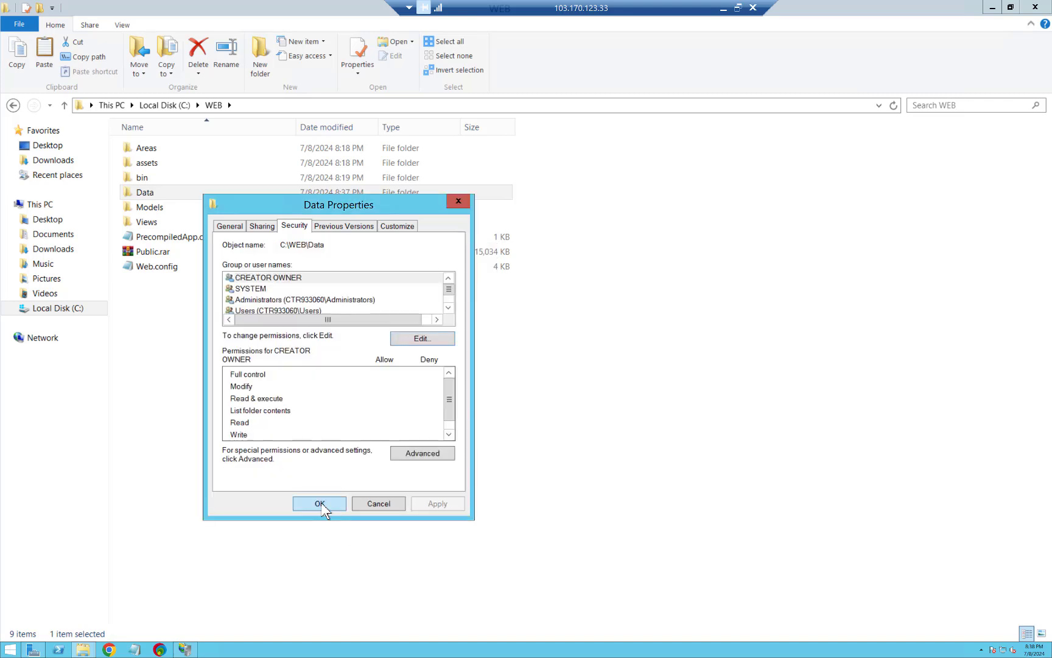
{"action": "left_click", "coordinate": [320, 504]}
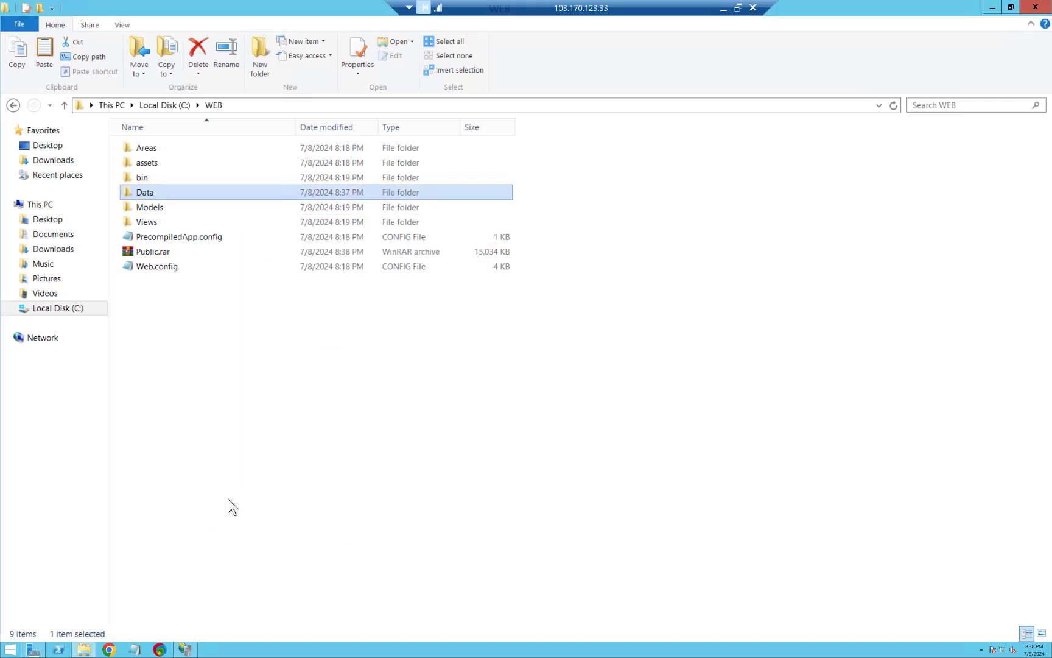
Expand the server's Sites node in IIS Manager and start adding a website
{"action": "left_click", "coordinate": [399, 329]}
{"action": "left_click_drag", "start_coordinate": [428, 386], "coordinate": [219, 142]}
{"action": "left_click", "coordinate": [254, 358]}
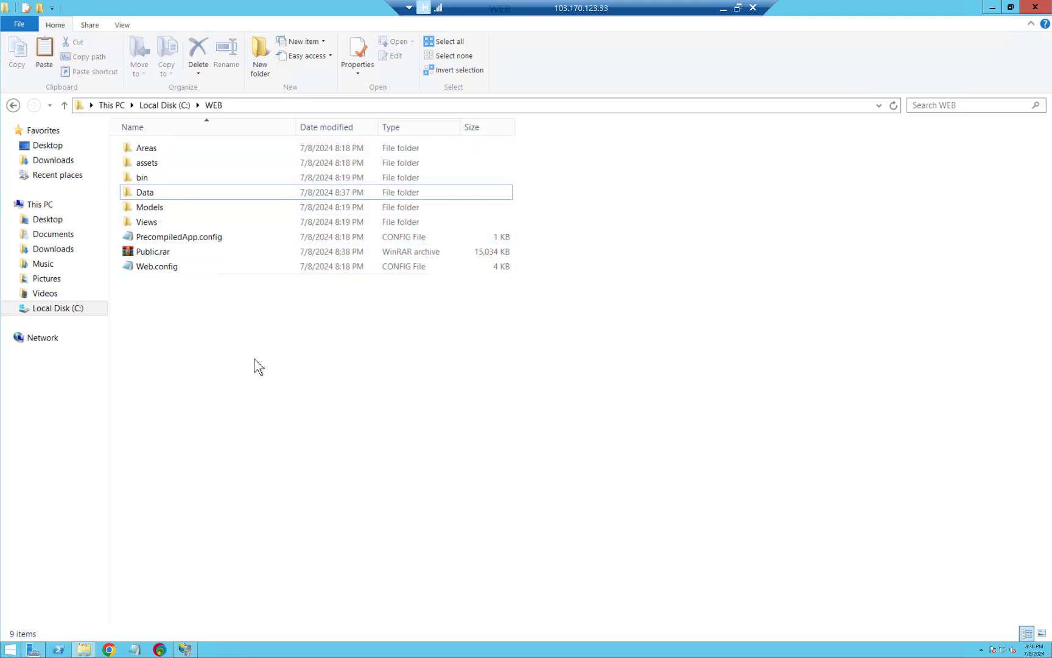
{"action": "mouse_move", "coordinate": [190, 648]}
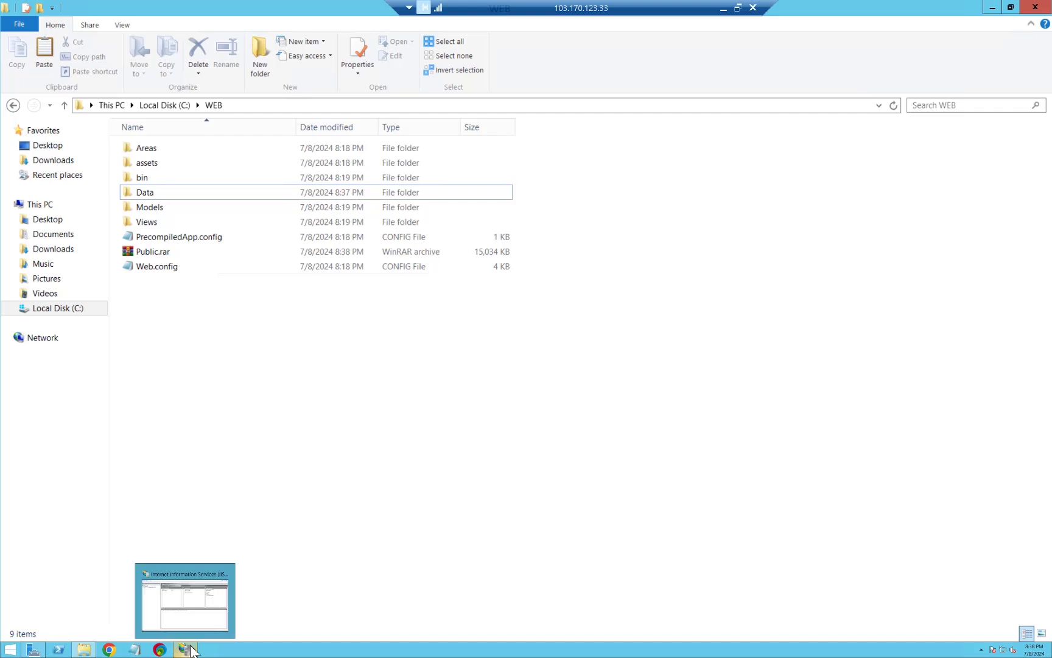
{"action": "left_click", "coordinate": [202, 606]}
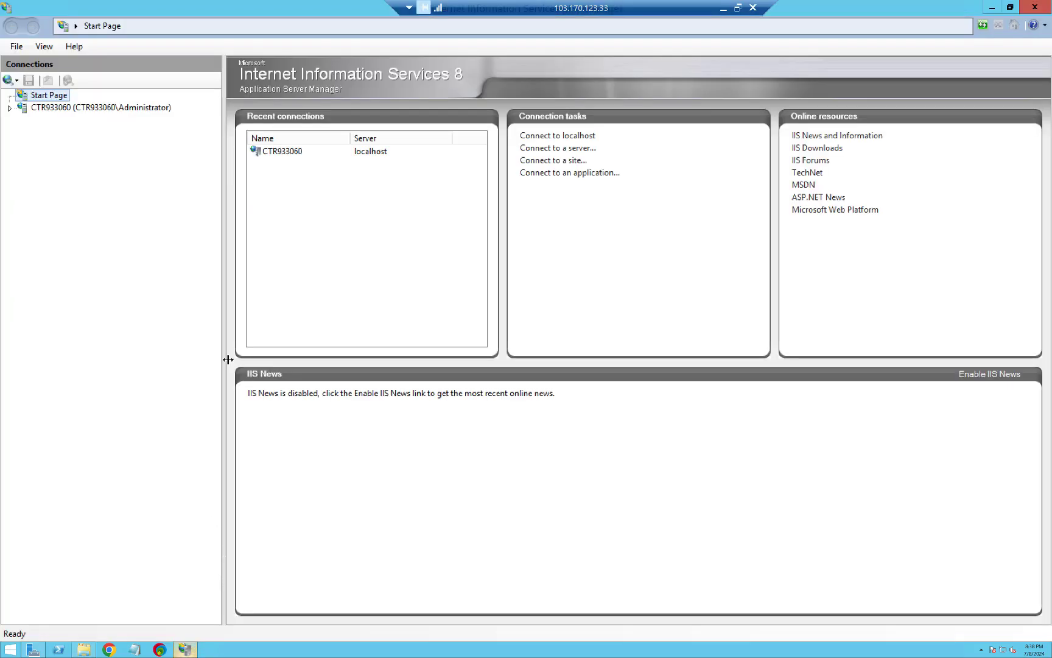
{"action": "left_click", "coordinate": [19, 108]}
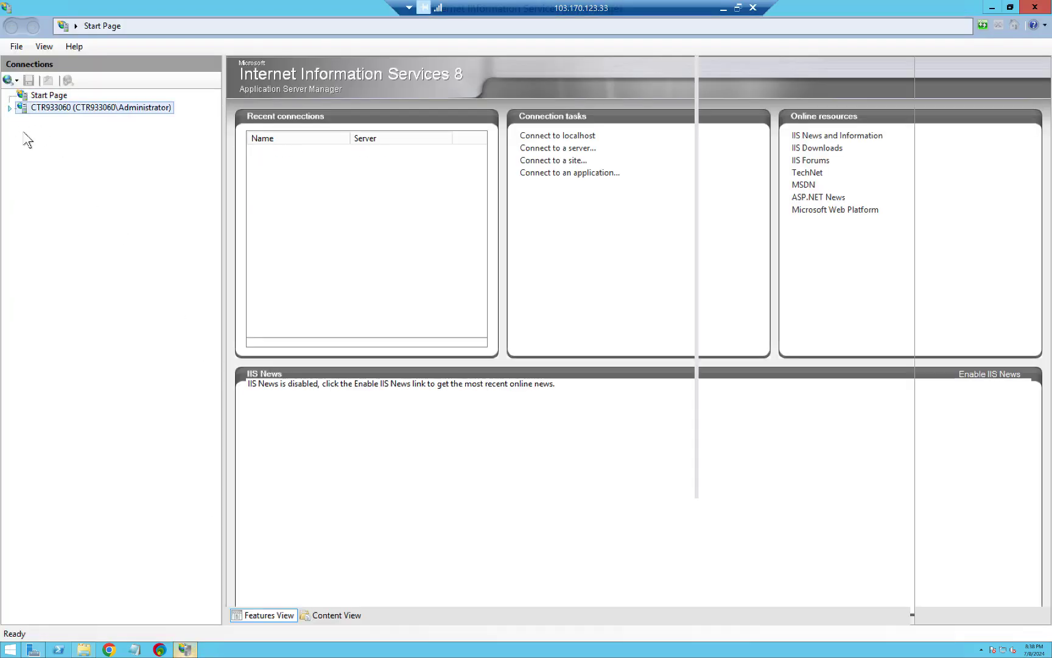
{"action": "left_click", "coordinate": [23, 132]}
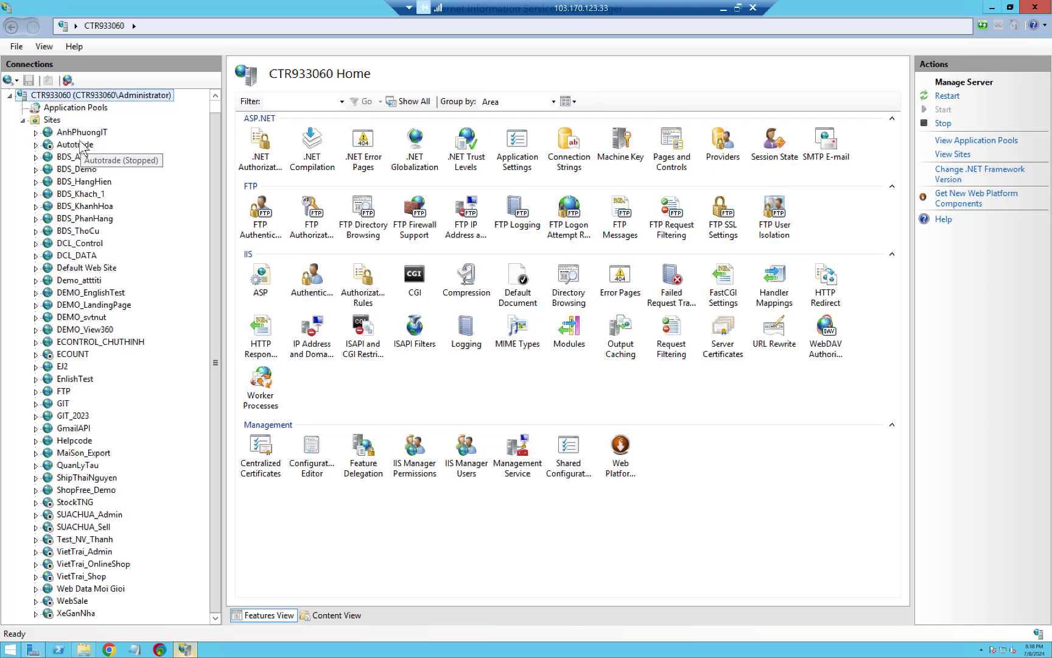
{"action": "left_click", "coordinate": [53, 121]}
{"action": "right_click", "coordinate": [54, 120]}
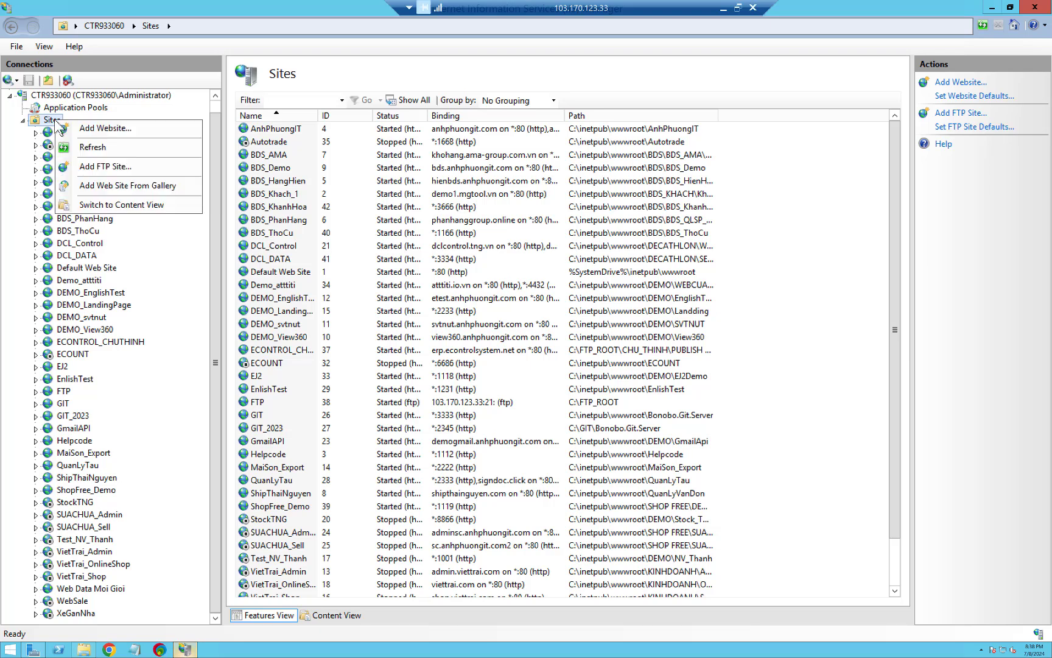
{"action": "left_click", "coordinate": [83, 129]}
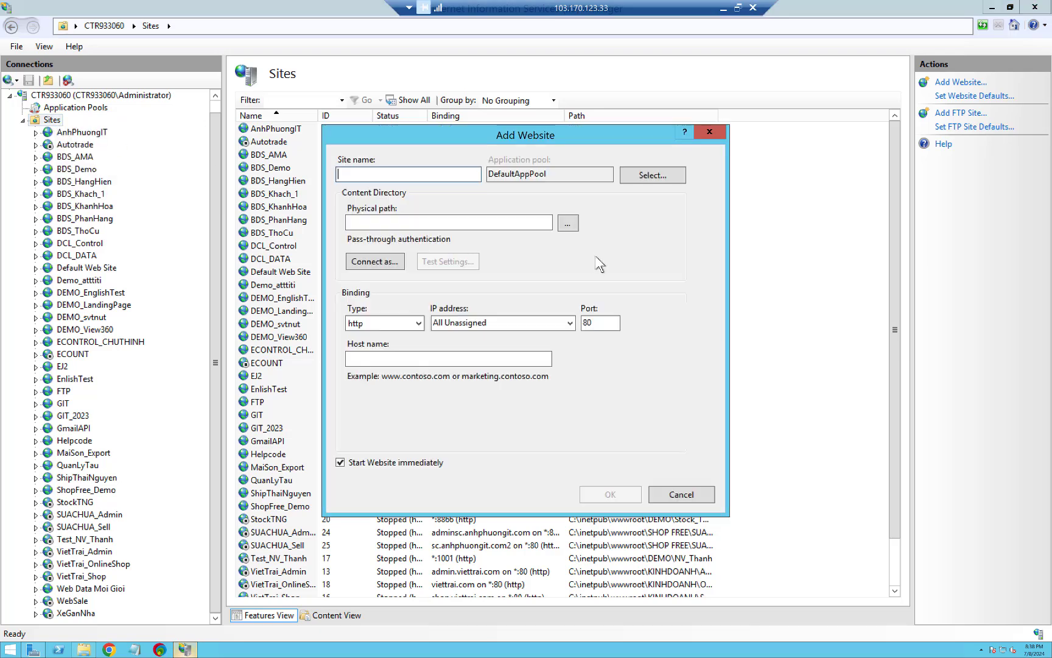
Name the site WEB_THUC_PHAM and set its physical path to C:\WEB
{"action": "type", "text": "WEB_THUC"}
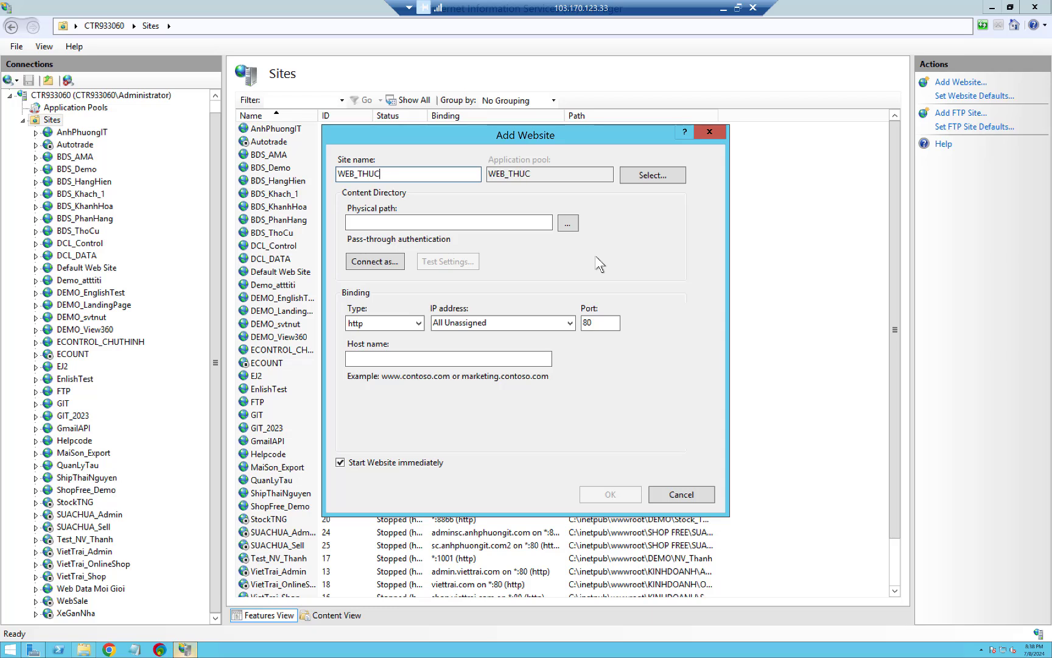
{"action": "type", "text": "_PHAM"}
{"action": "left_click", "coordinate": [567, 224]}
{"action": "double_click", "coordinate": [499, 378]}
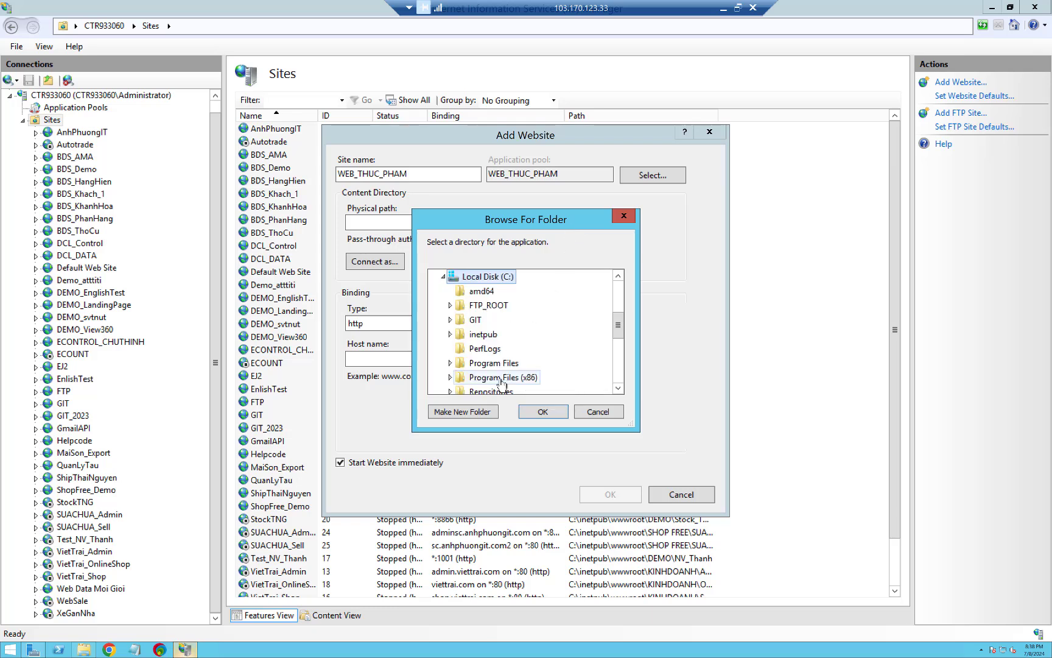
{"action": "scroll", "coordinate": [619, 335], "scroll_direction": "down", "scroll_amount": 1}
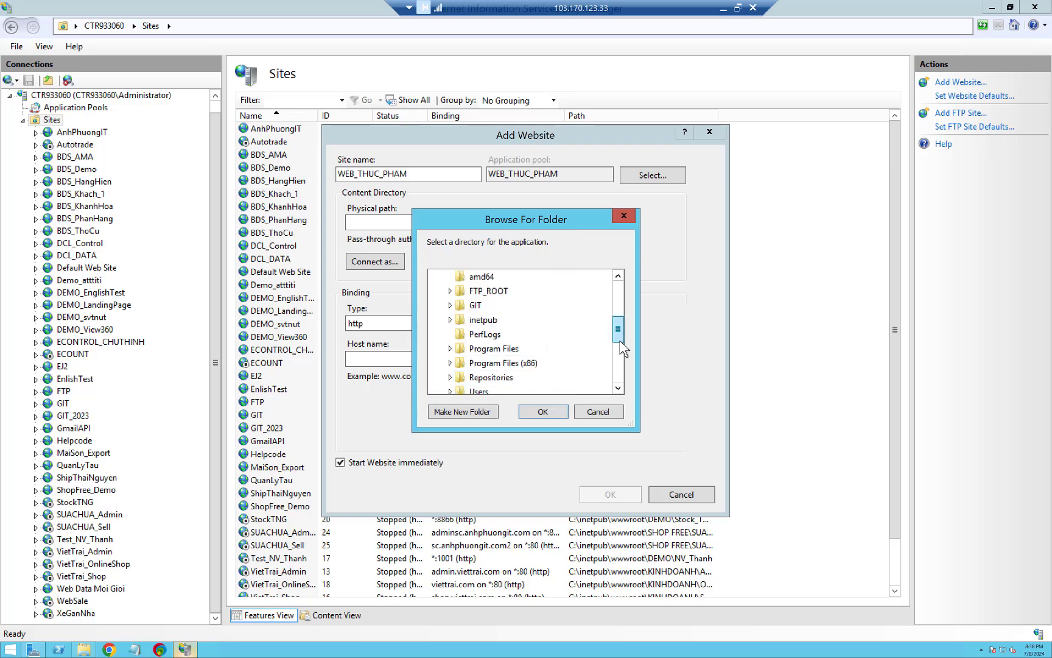
{"action": "double_click", "coordinate": [481, 385]}
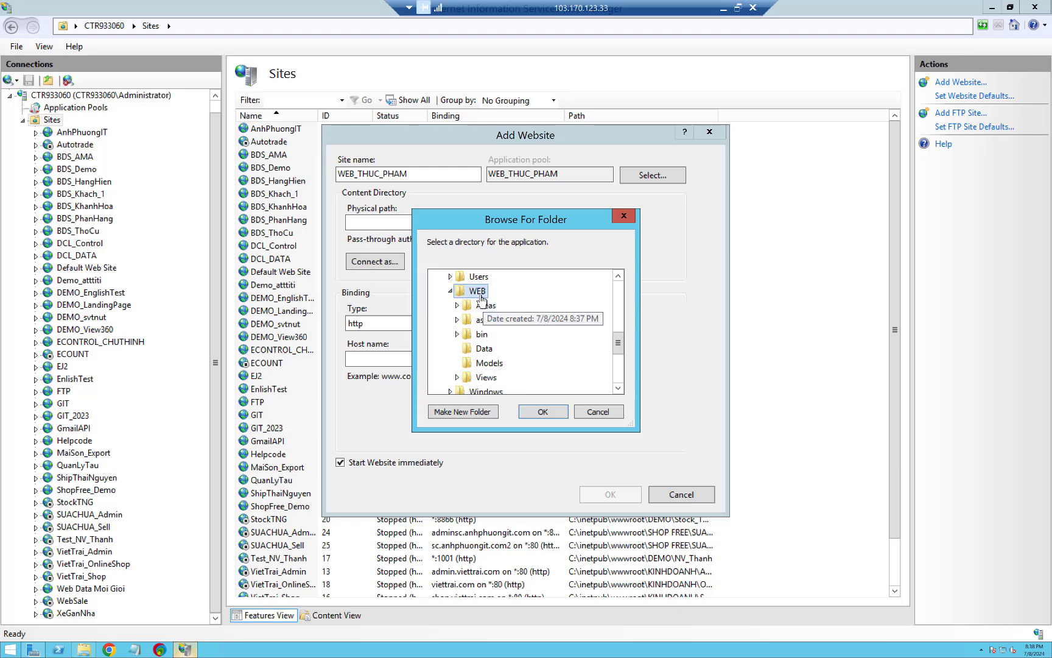
{"action": "left_click", "coordinate": [538, 412]}
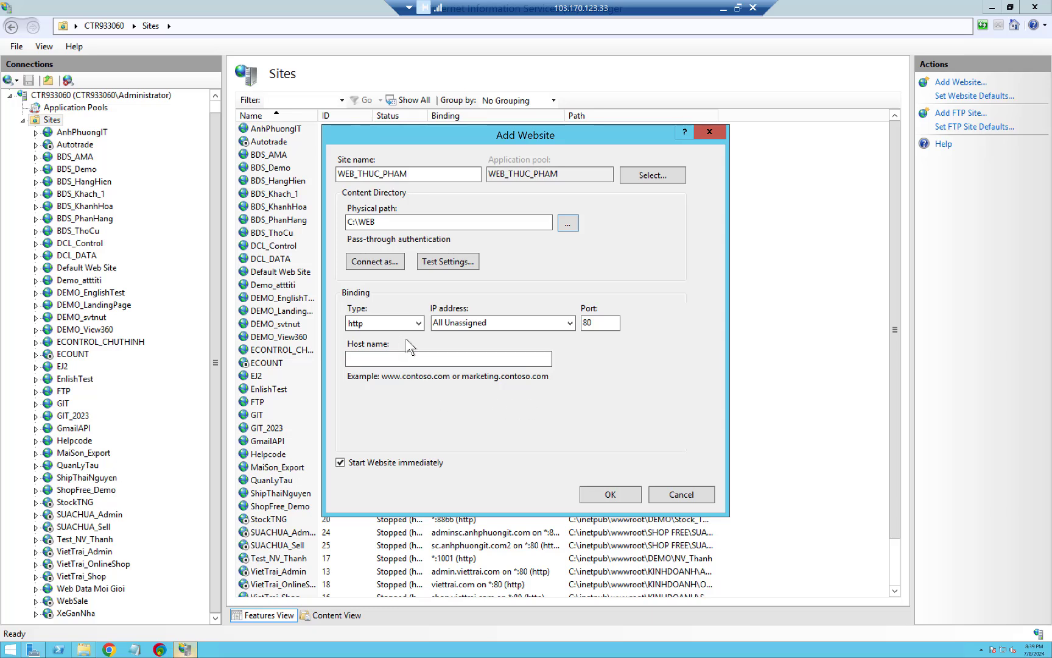
{"action": "left_click", "coordinate": [600, 324]}
Bind the site to http on port 2223 and create WEB_THUC_PHAM
{"action": "key", "text": "BackSpace"}
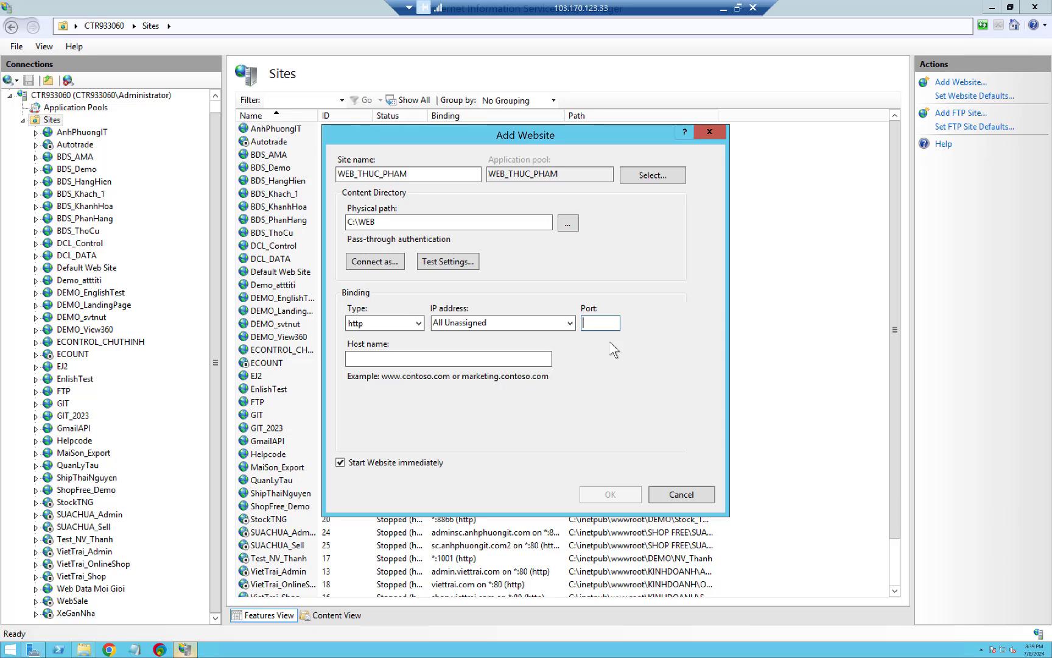
{"action": "type", "text": "2223"}
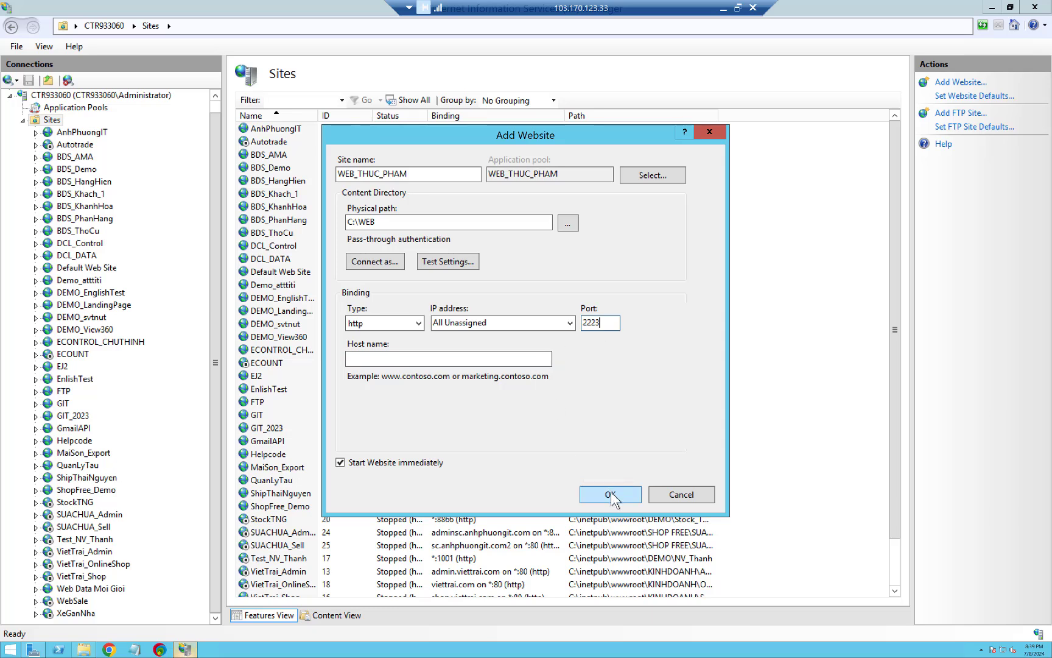
{"action": "left_click", "coordinate": [421, 325]}
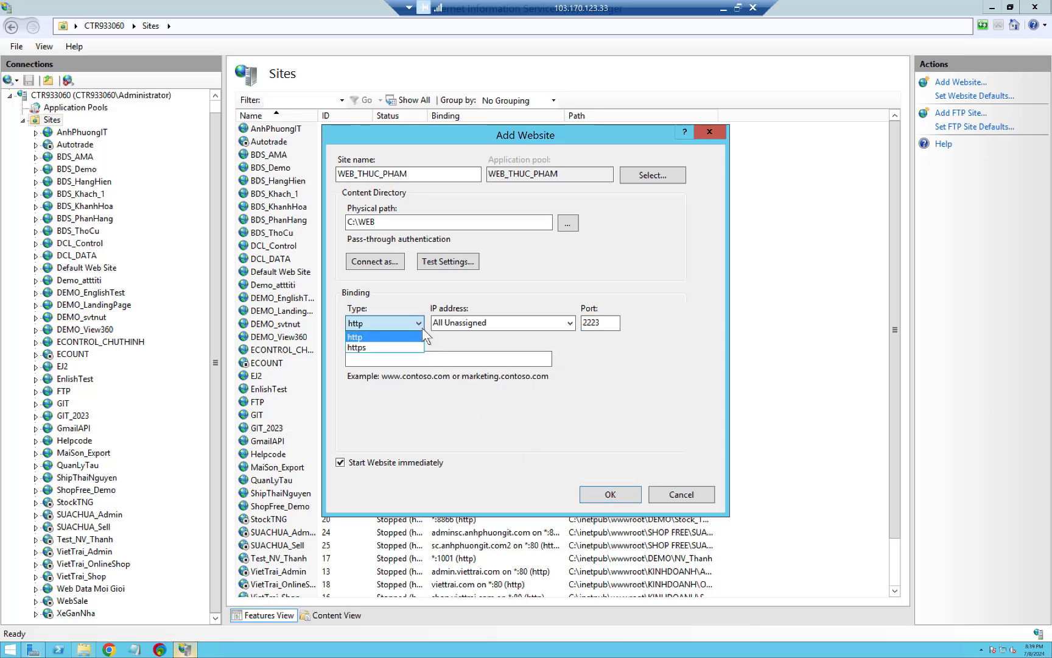
{"action": "left_click", "coordinate": [441, 334]}
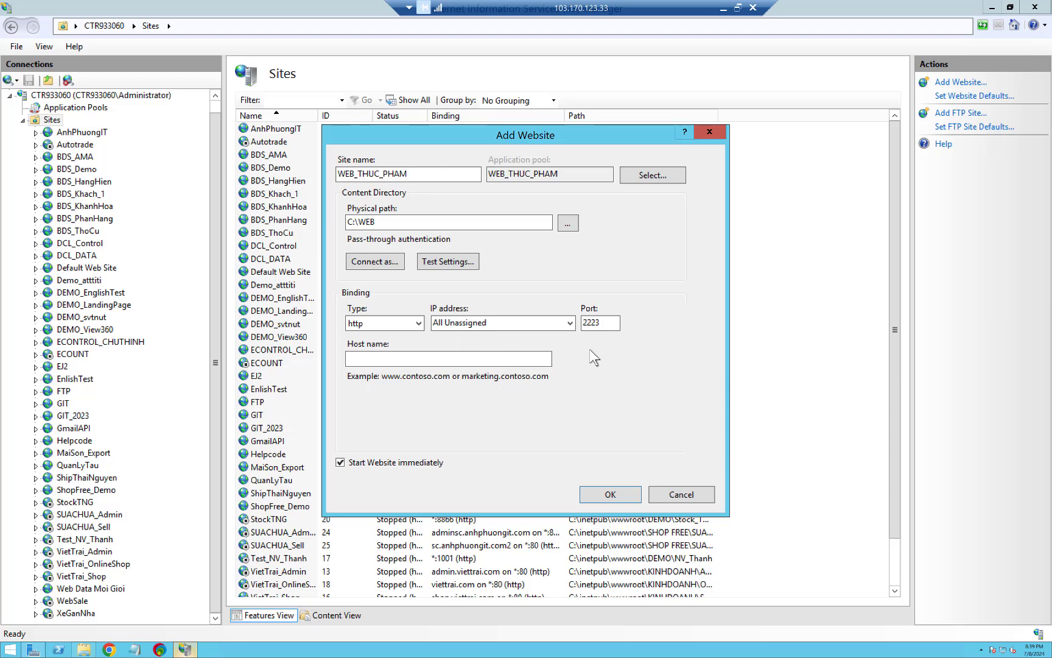
{"action": "left_click", "coordinate": [612, 494]}
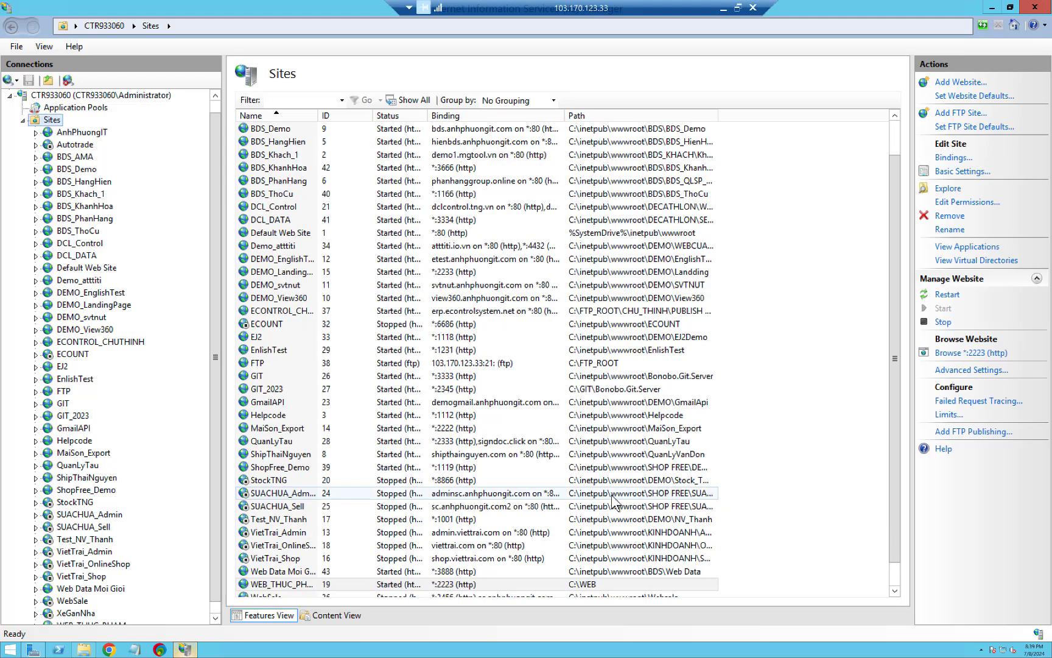
Browse the site at localhost:2223 to check the ListRace homepage, then minimize the remote session
{"action": "left_click", "coordinate": [959, 370]}
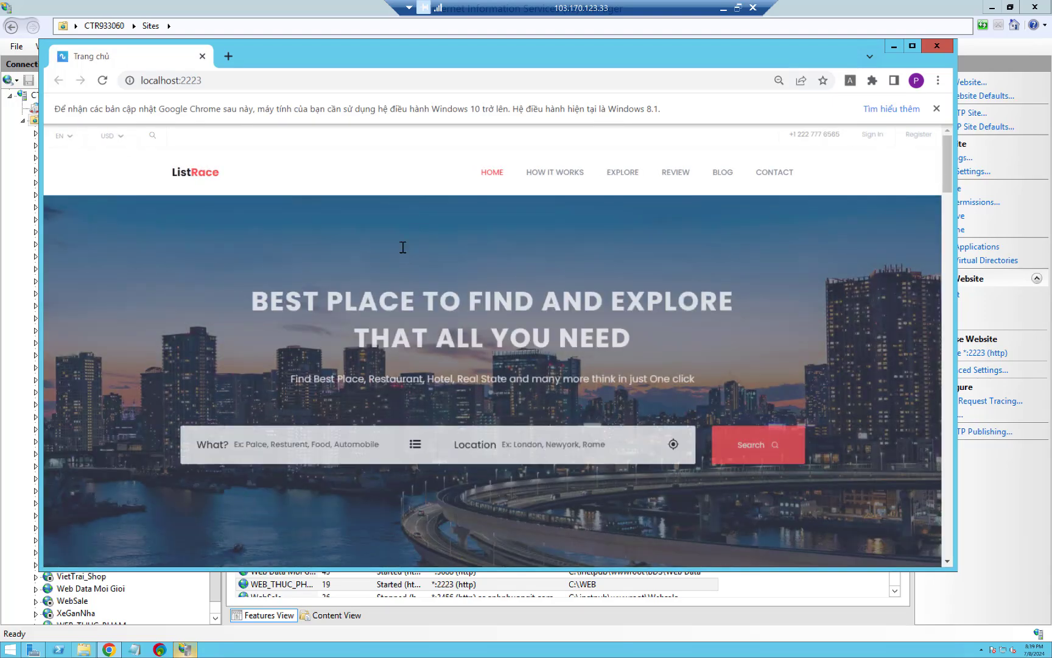
{"action": "scroll", "coordinate": [406, 232], "scroll_direction": "down", "scroll_amount": 4}
{"action": "scroll", "coordinate": [407, 252], "scroll_direction": "down", "scroll_amount": 8}
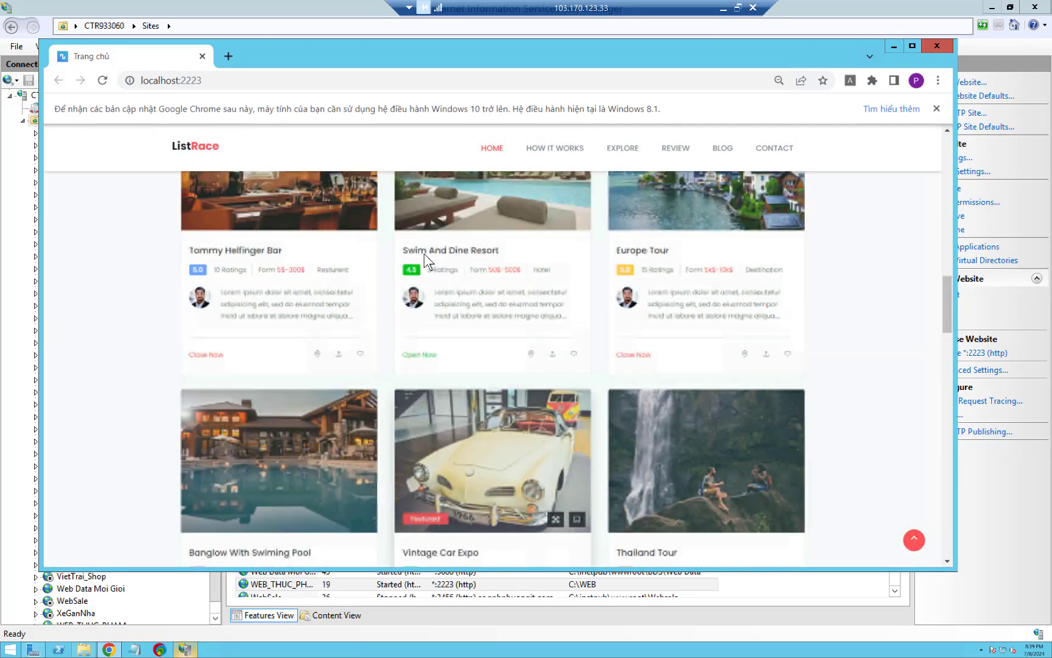
{"action": "scroll", "coordinate": [425, 253], "scroll_direction": "up", "scroll_amount": 6}
{"action": "scroll", "coordinate": [424, 254], "scroll_direction": "up", "scroll_amount": 5}
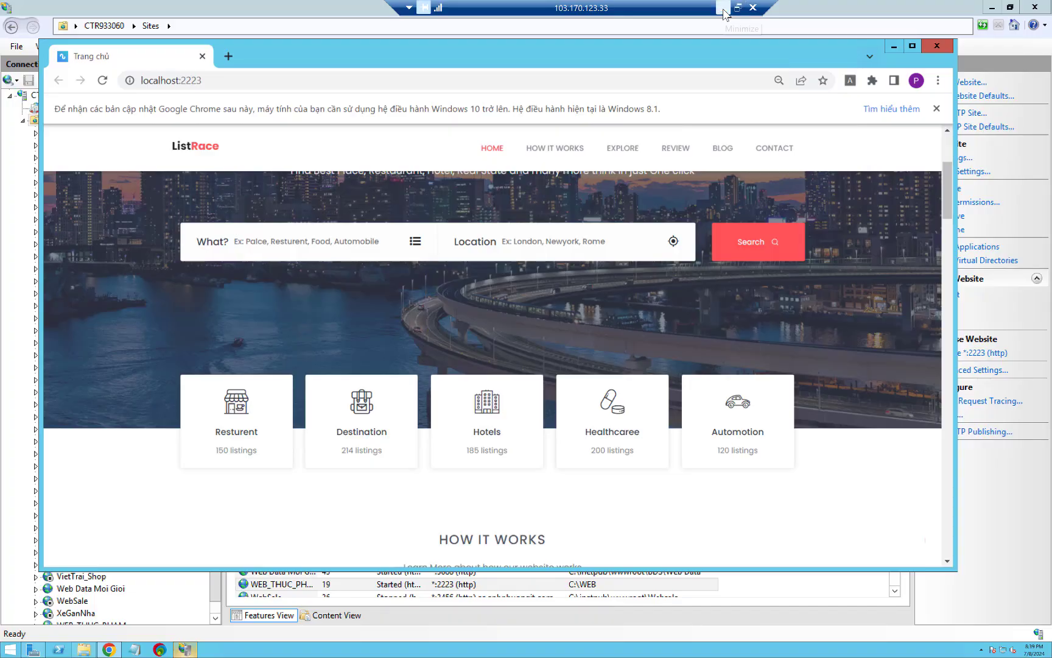
{"action": "left_click", "coordinate": [723, 9]}
Open the storefront at 103.170.123.33:2223 in a new Chrome tab
{"action": "left_click", "coordinate": [155, 630]}
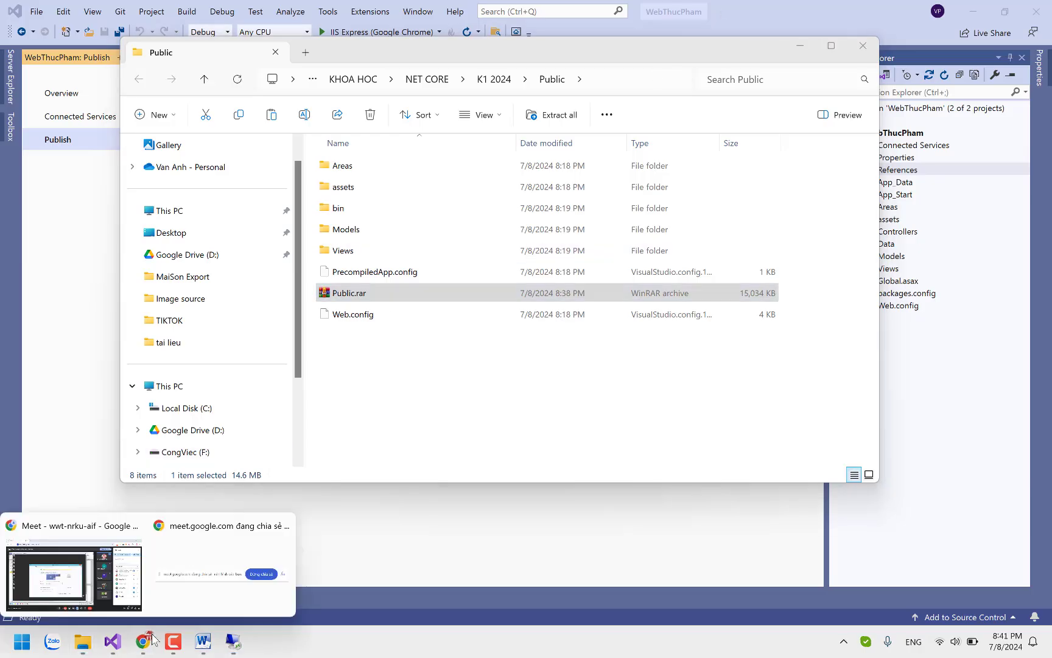
{"action": "left_click", "coordinate": [122, 579]}
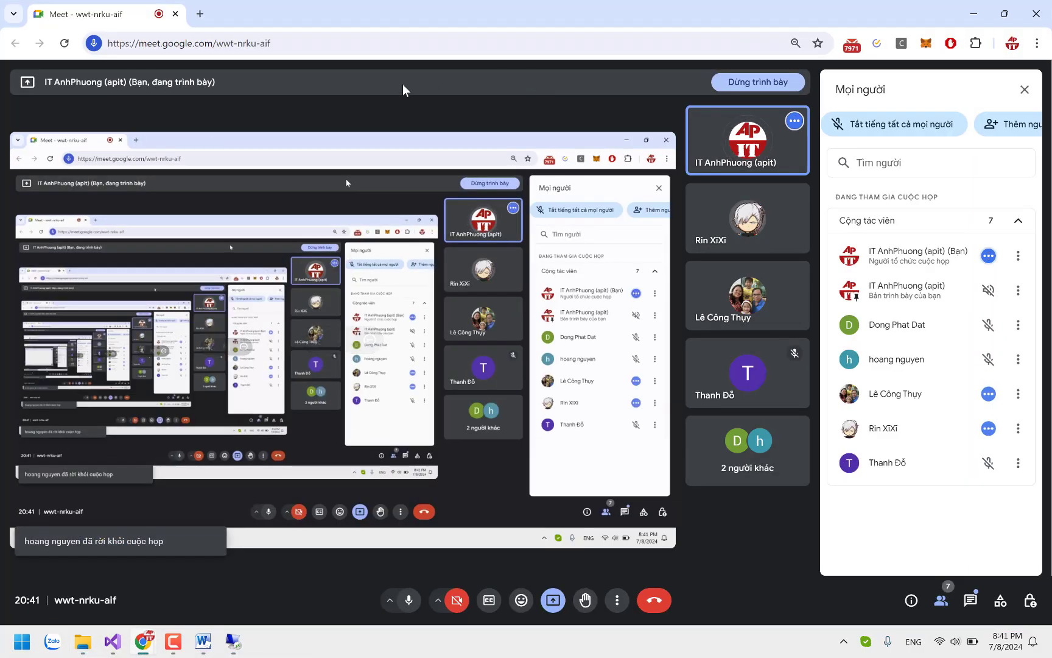
{"action": "left_click", "coordinate": [197, 13]}
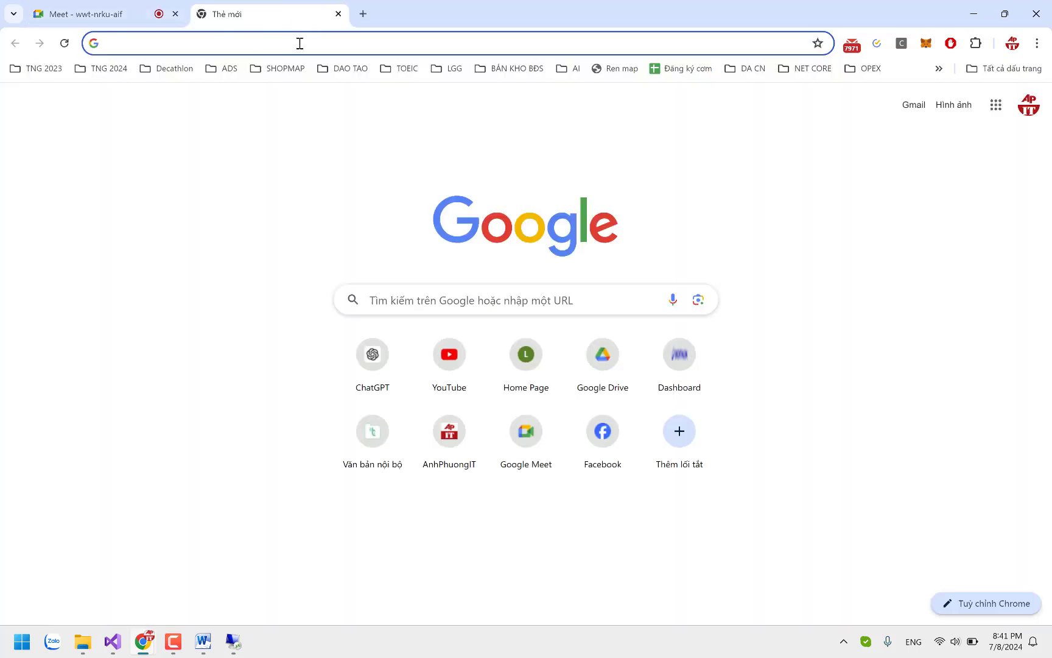
{"action": "type", "text": "103.170.123.33:222"}
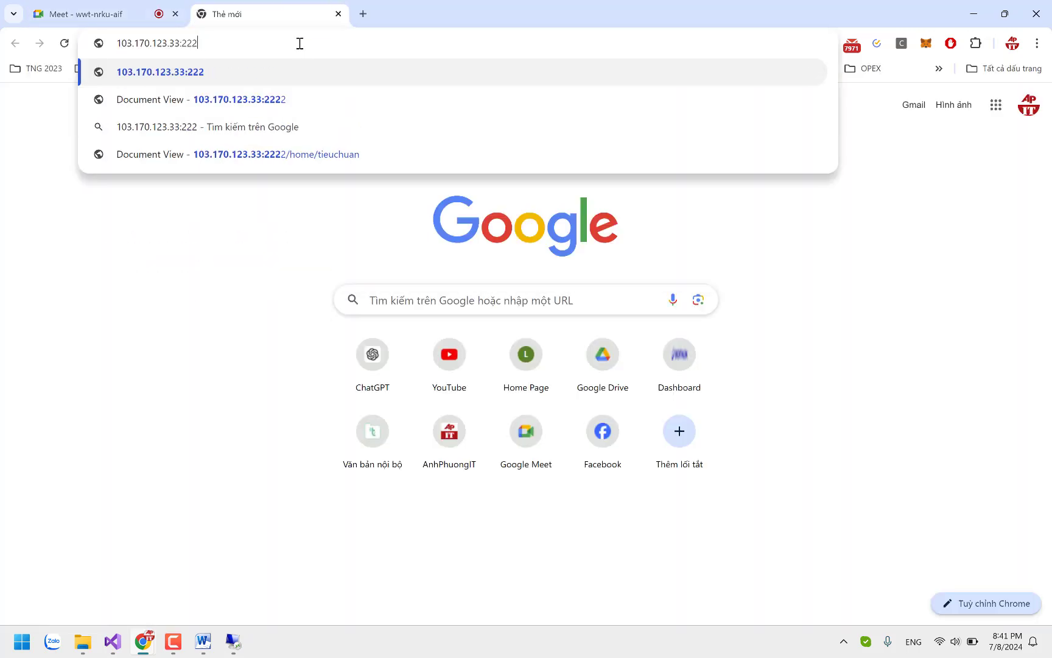
{"action": "type", "text": "3"}
{"action": "key", "text": "Return"}
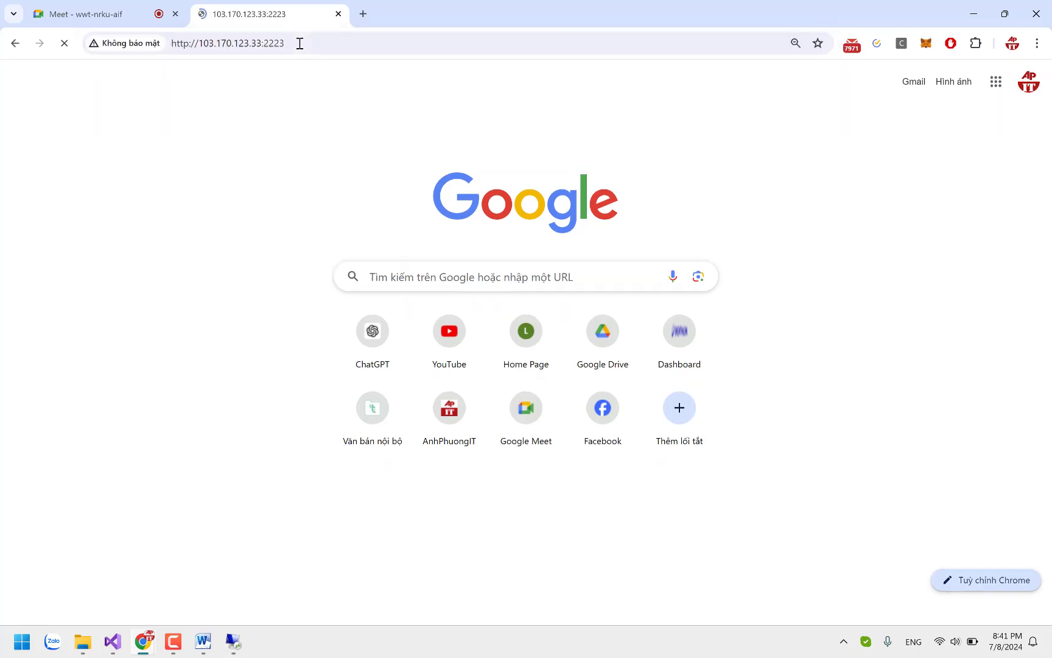
{"action": "scroll", "coordinate": [789, 417], "scroll_direction": "down", "scroll_amount": 15}
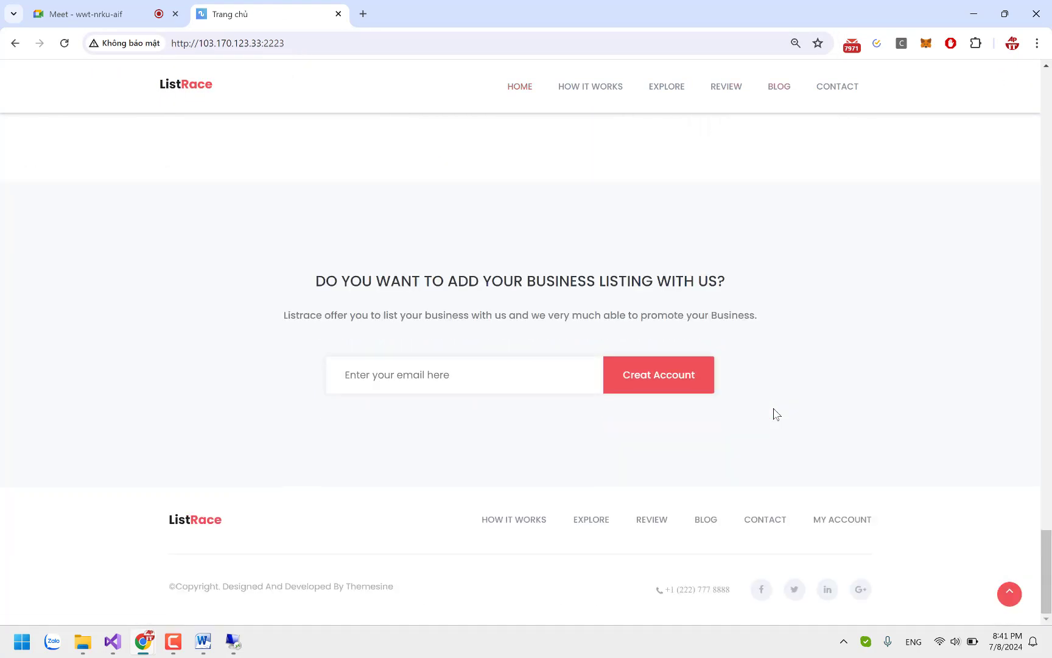
{"action": "scroll", "coordinate": [804, 431], "scroll_direction": "up", "scroll_amount": 8}
Append /admin to the address and load that page
{"action": "left_click", "coordinate": [443, 44]}
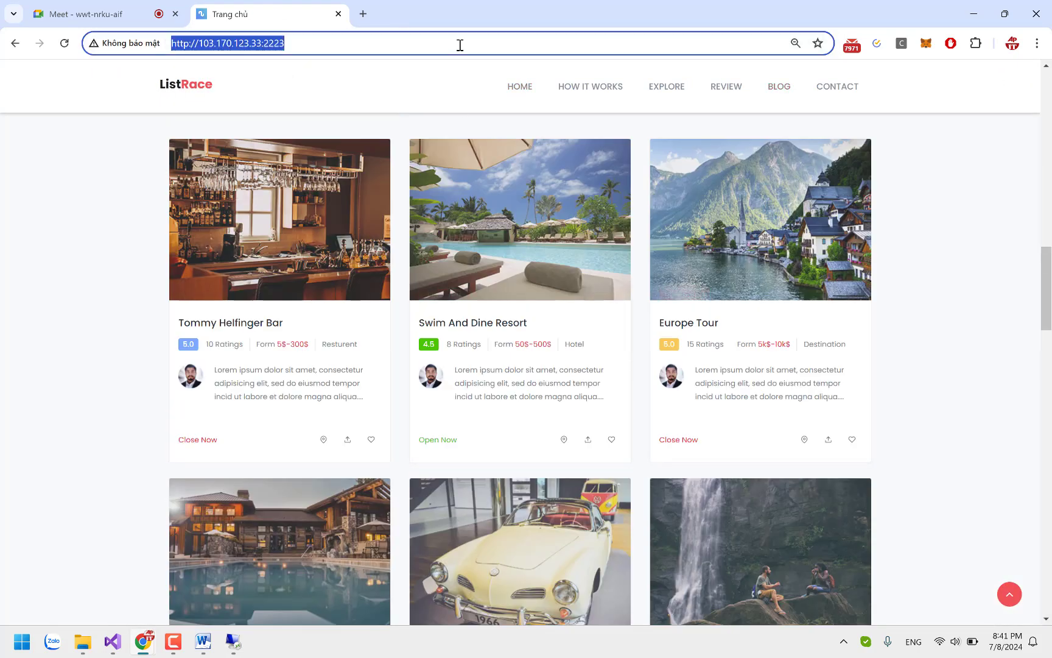
{"action": "left_click", "coordinate": [460, 45]}
{"action": "type", "text": "/admin"}
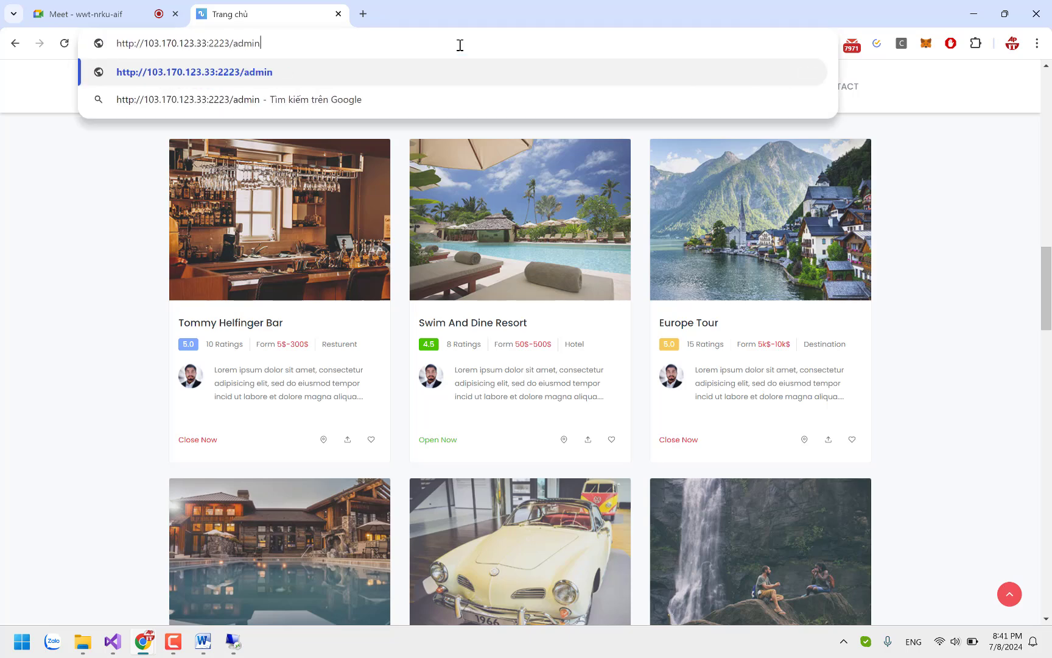
{"action": "key", "text": "Return"}
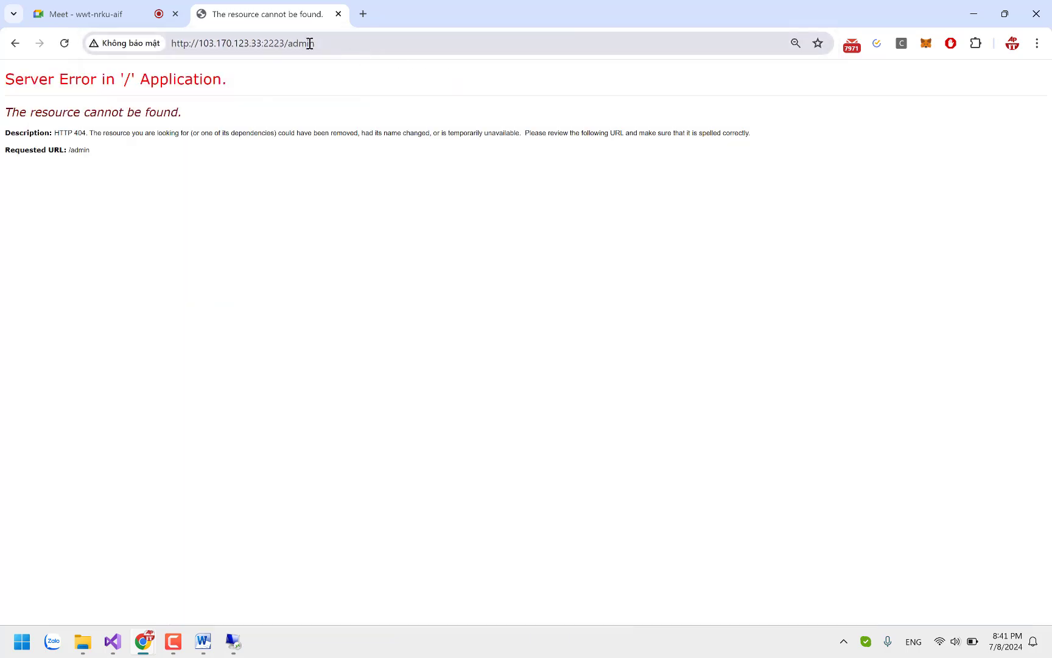
Go to the admin login page at /admin/home/dangnhap
{"action": "left_click", "coordinate": [314, 44]}
{"action": "type", "text": "/"}
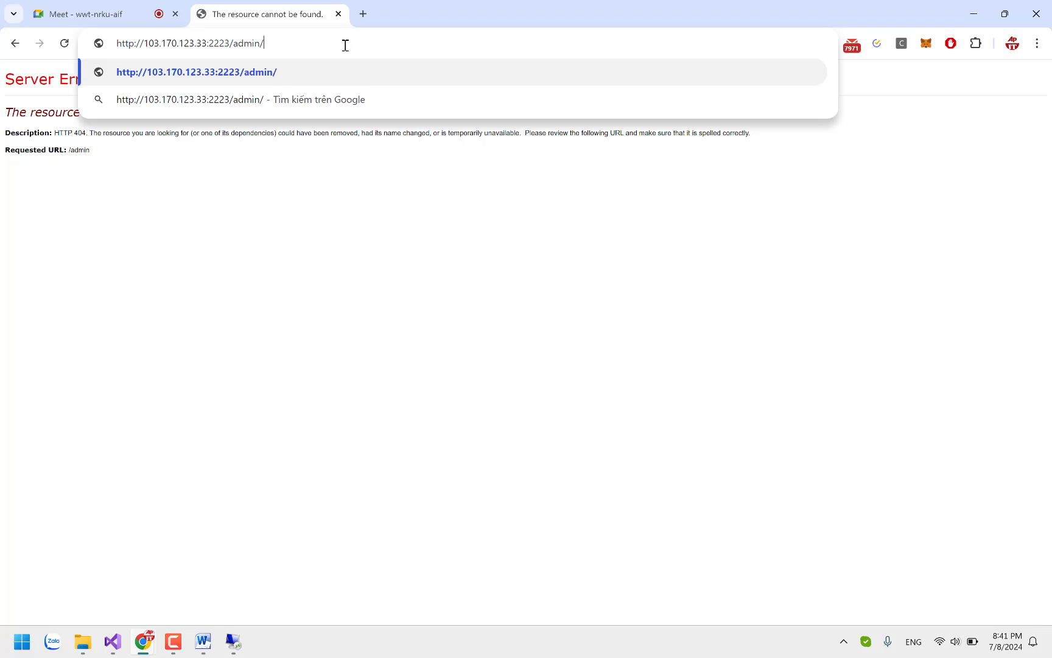
{"action": "type", "text": "home"}
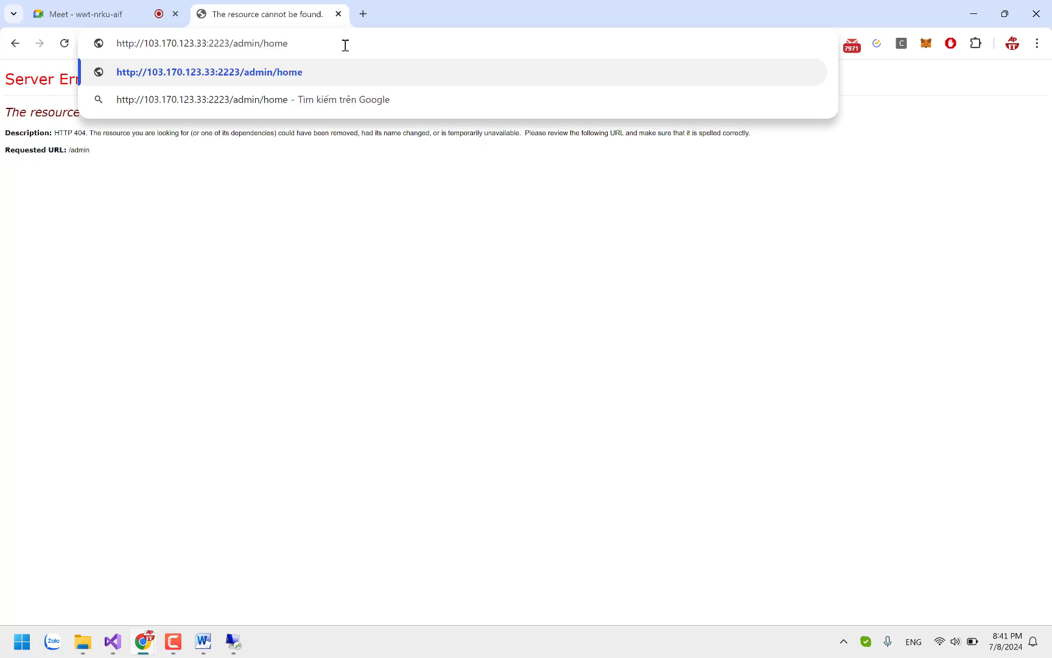
{"action": "type", "text": "/dangnhap"}
{"action": "key", "text": "Return"}
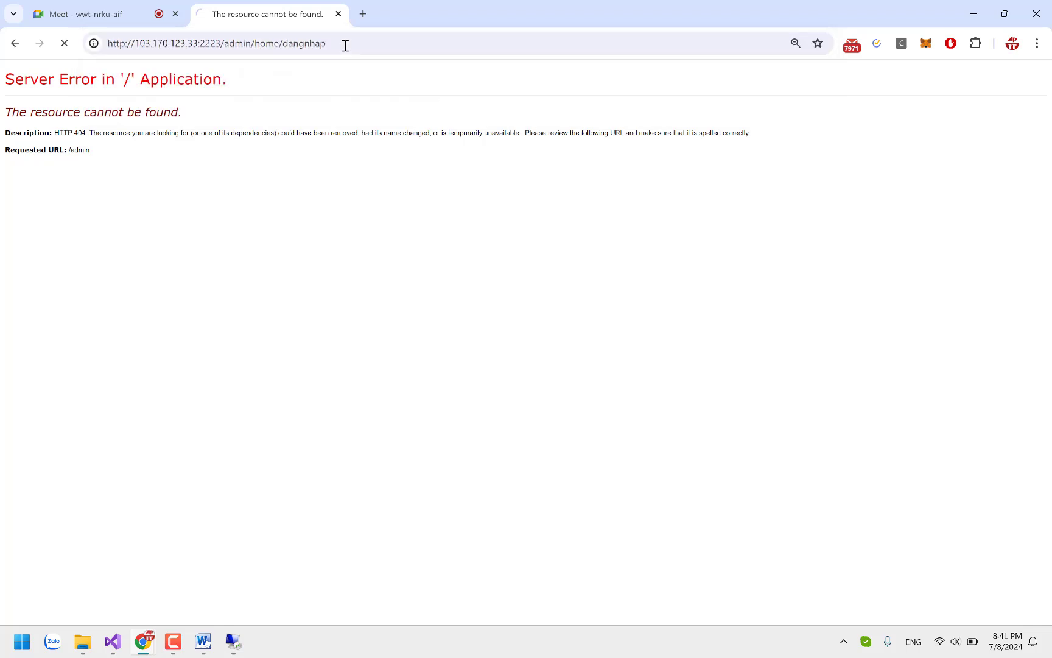
Enter the admin username and password and sign in to the ADMIN dashboard
{"action": "left_click", "coordinate": [494, 126]}
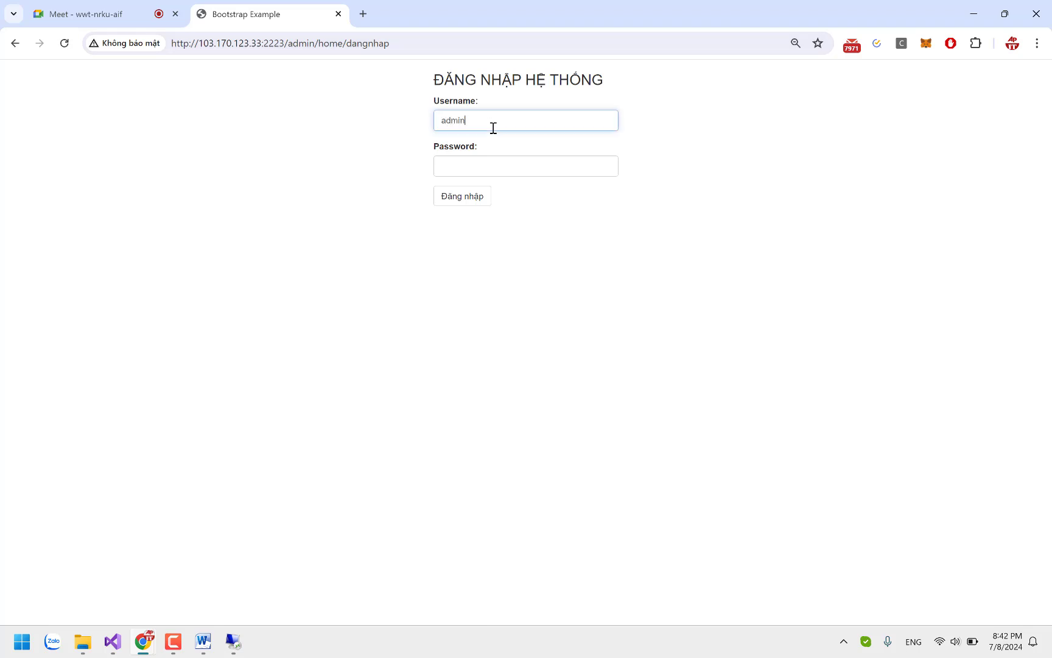
{"action": "key", "text": "Tab"}
{"action": "type", "text": "1"}
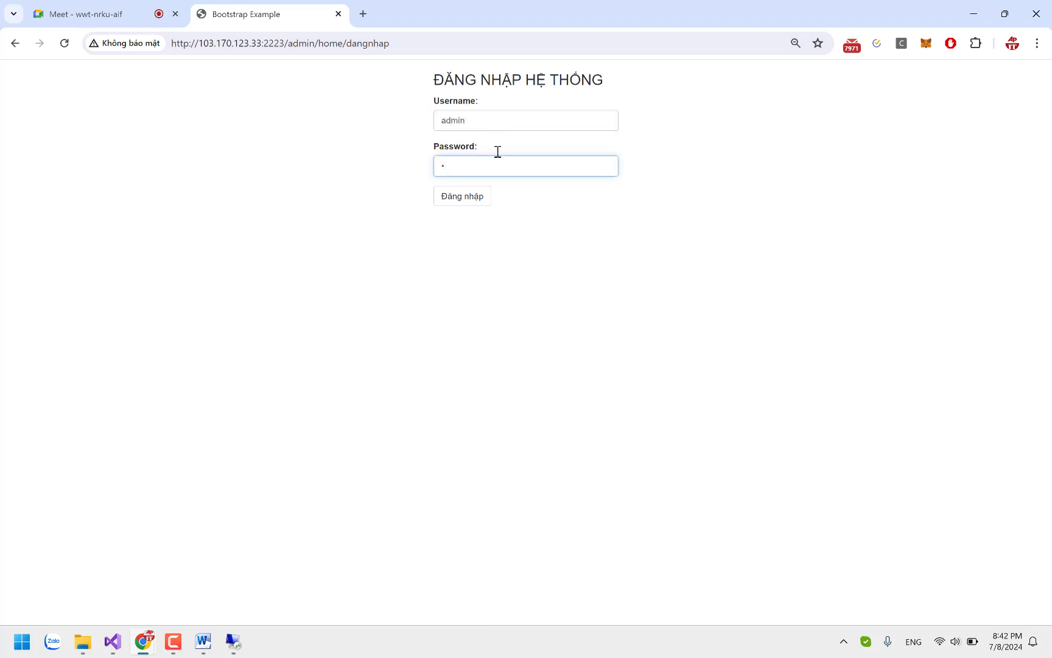
{"action": "key", "text": "Return"}
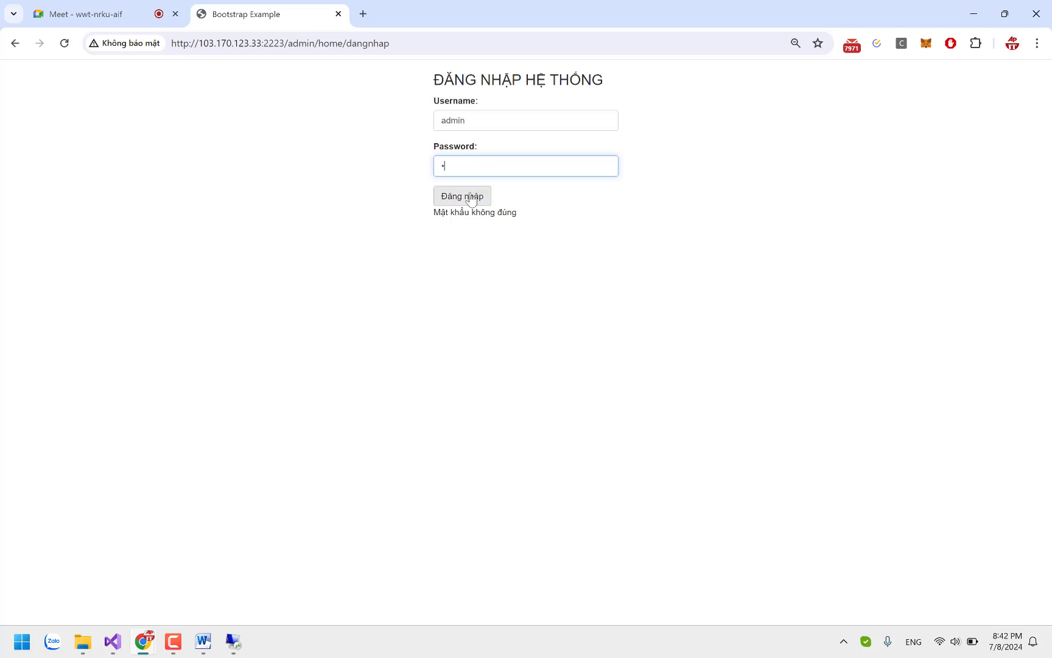
{"action": "left_click", "coordinate": [467, 196]}
{"action": "double_click", "coordinate": [476, 116]}
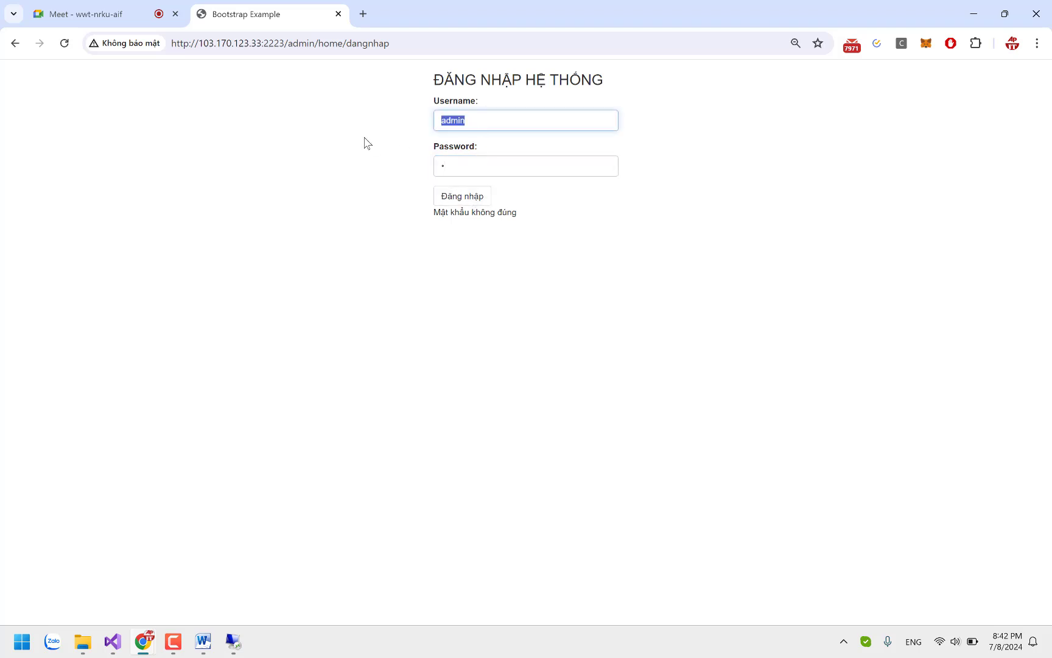
{"action": "type", "text": "anhpv"}
{"action": "left_click", "coordinate": [456, 196]}
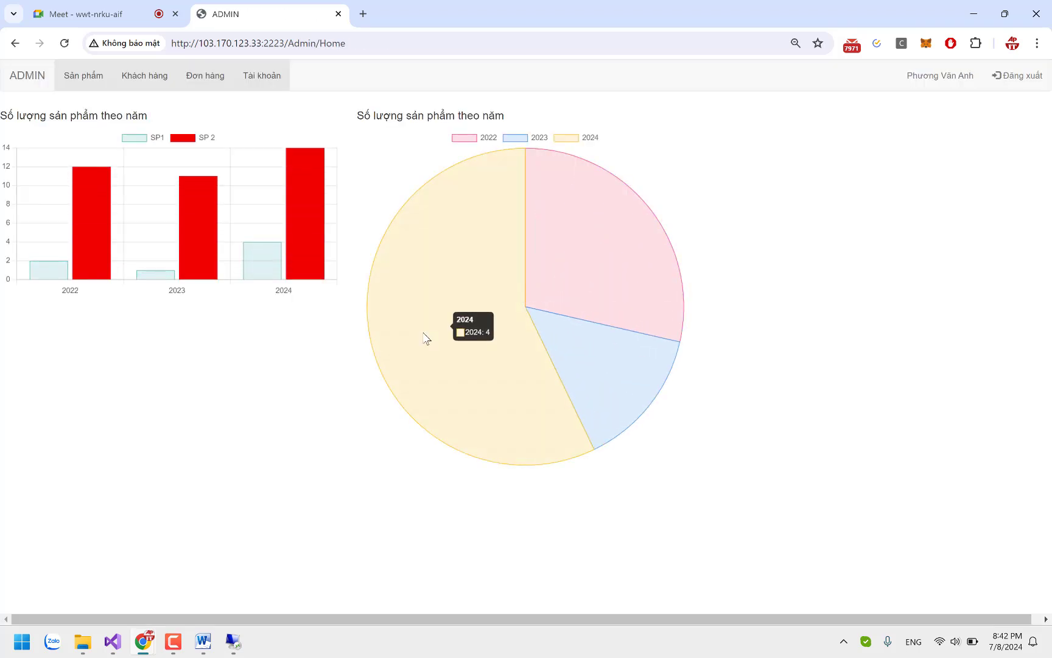
{"action": "key", "text": "ctrl+plus"}
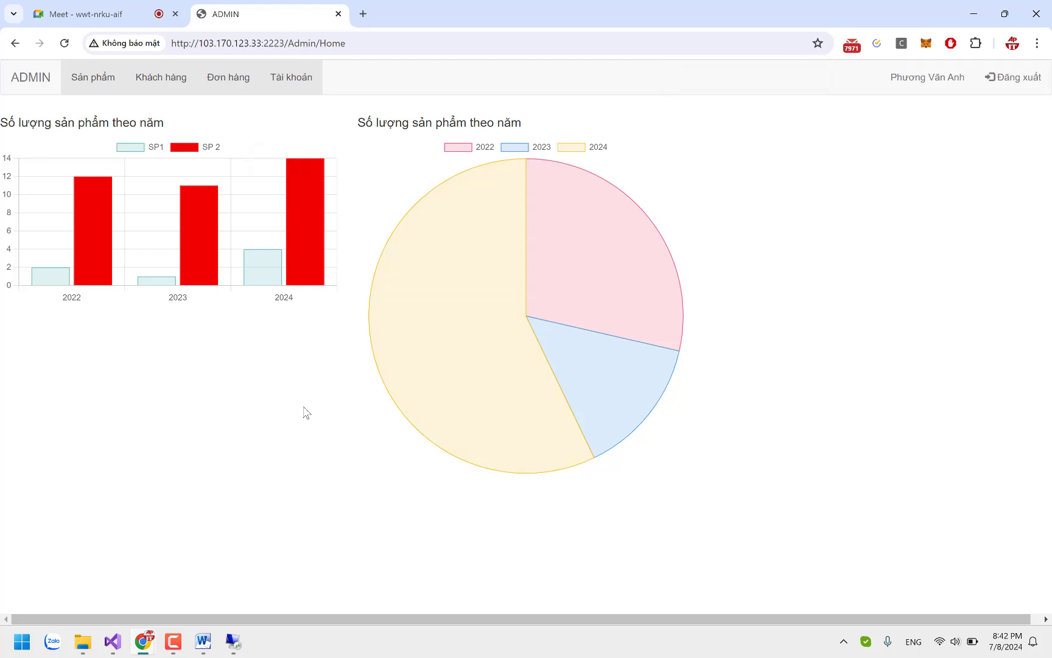
{"action": "left_click", "coordinate": [101, 80]}
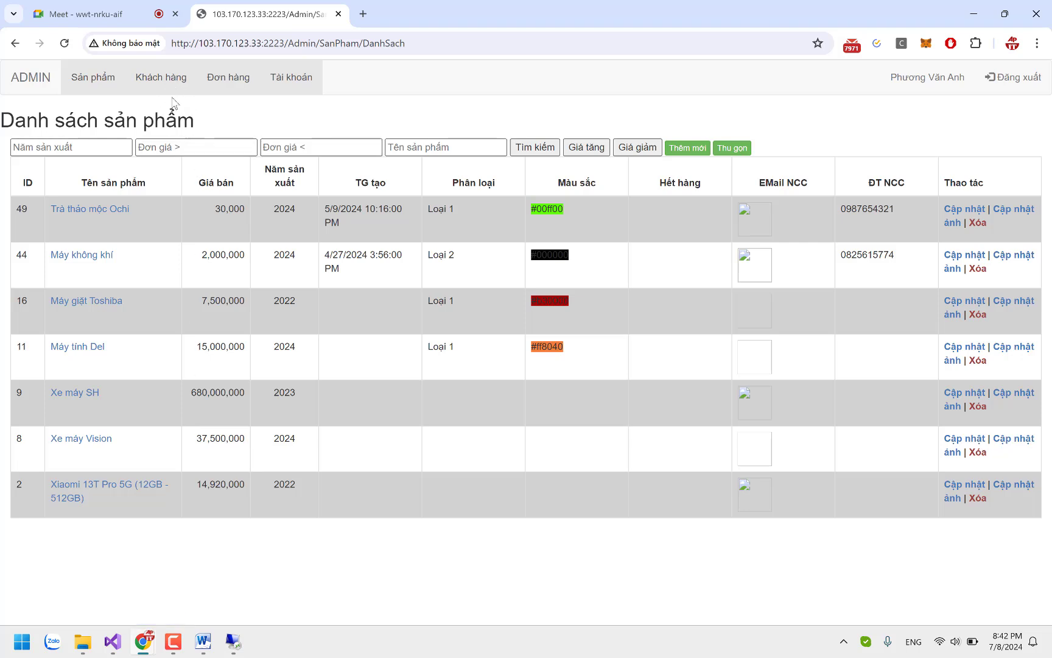
{"action": "left_click", "coordinate": [30, 82]}
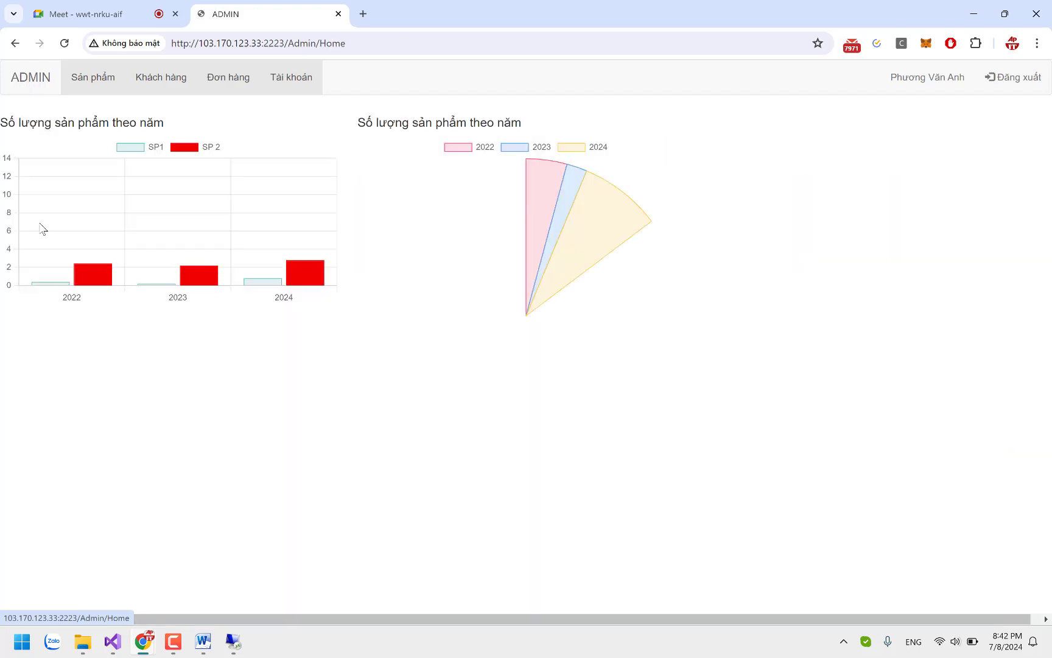
{"action": "left_click", "coordinate": [92, 77]}
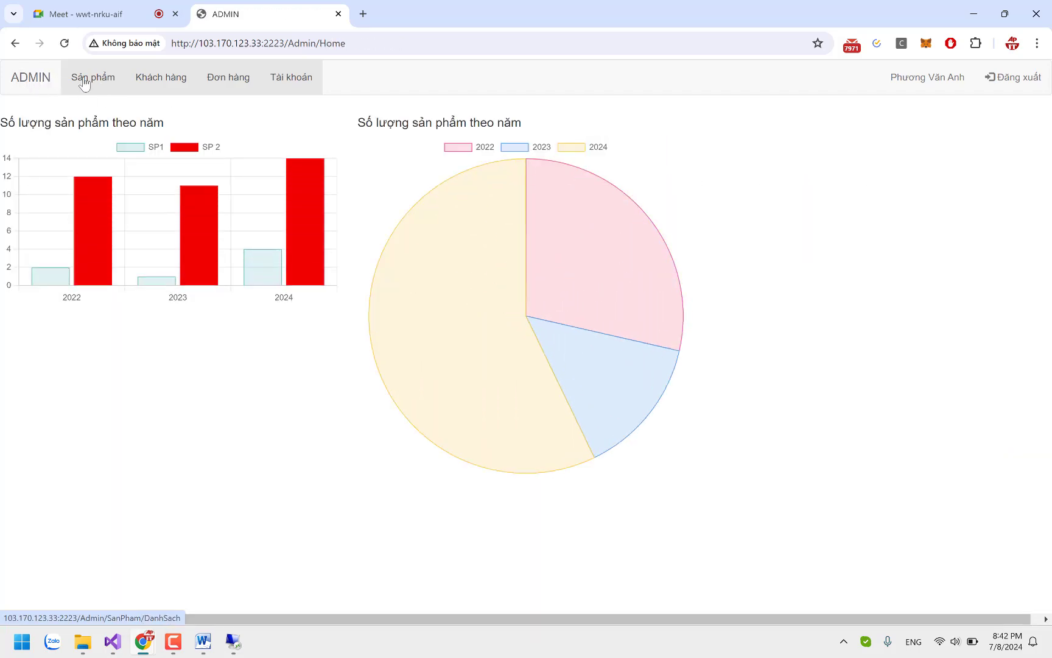
{"action": "left_click", "coordinate": [83, 80]}
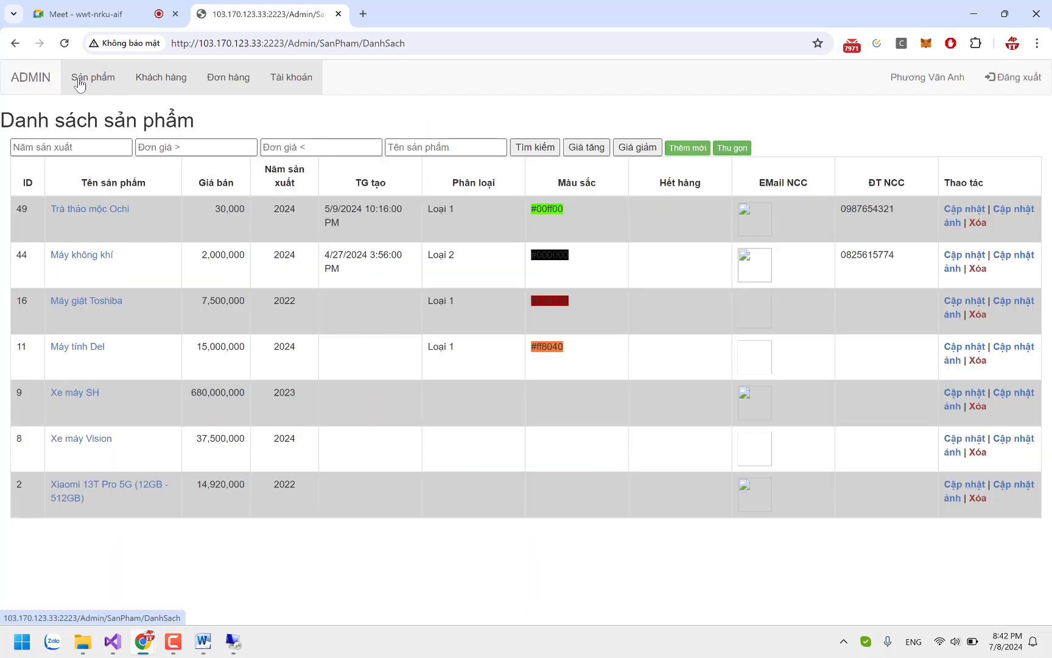
{"action": "left_click", "coordinate": [31, 84]}
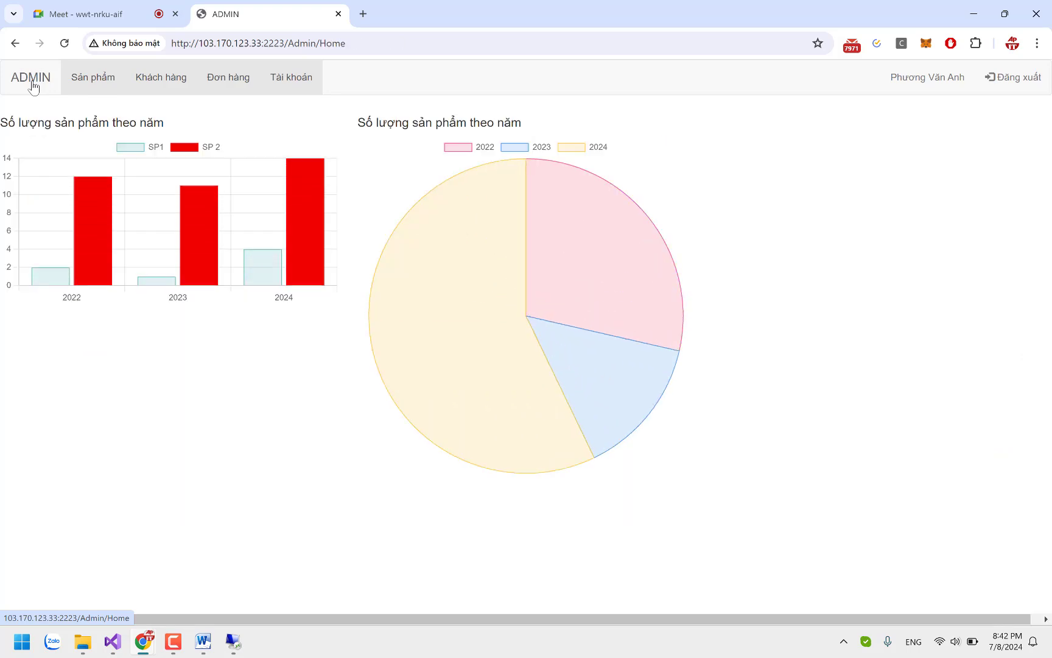
{"action": "left_click", "coordinate": [88, 81]}
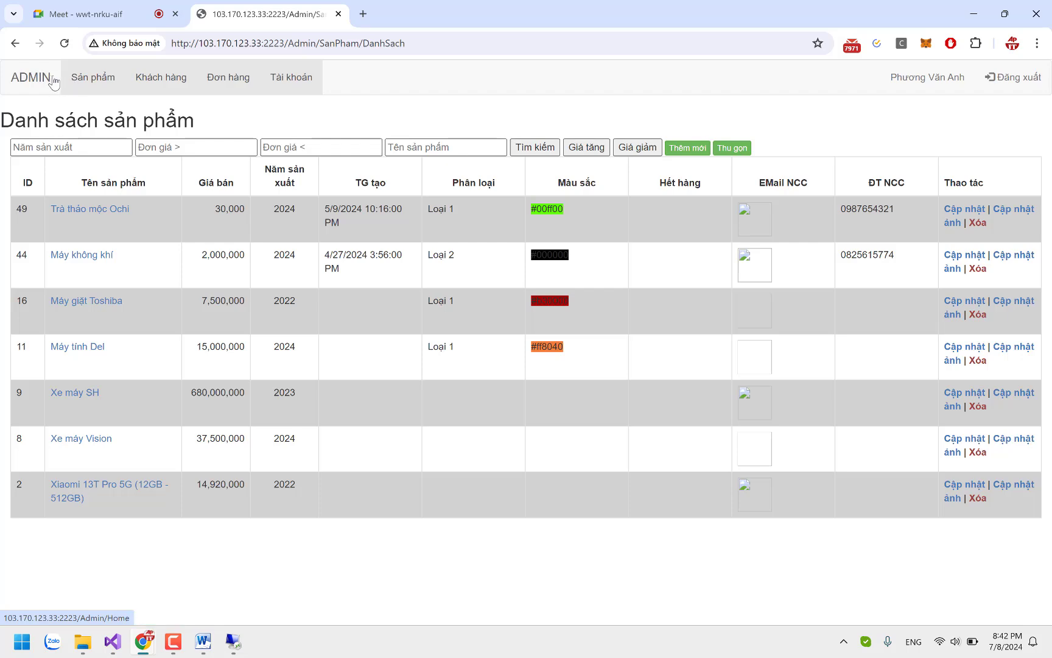
{"action": "left_click", "coordinate": [49, 81]}
{"action": "left_click", "coordinate": [92, 83]}
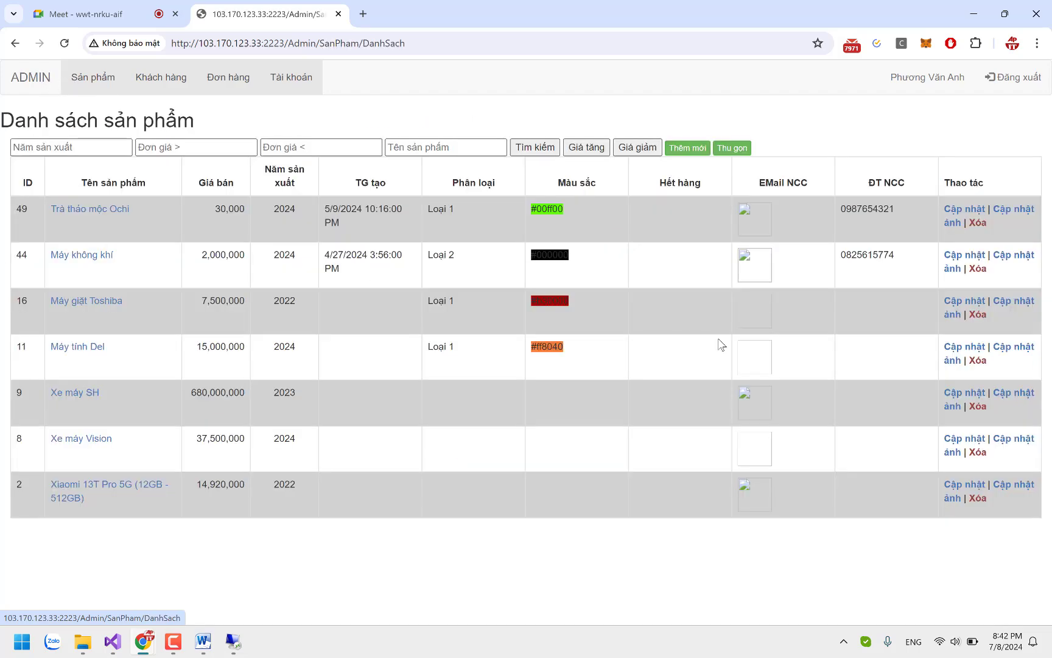
{"action": "left_click", "coordinate": [27, 78]}
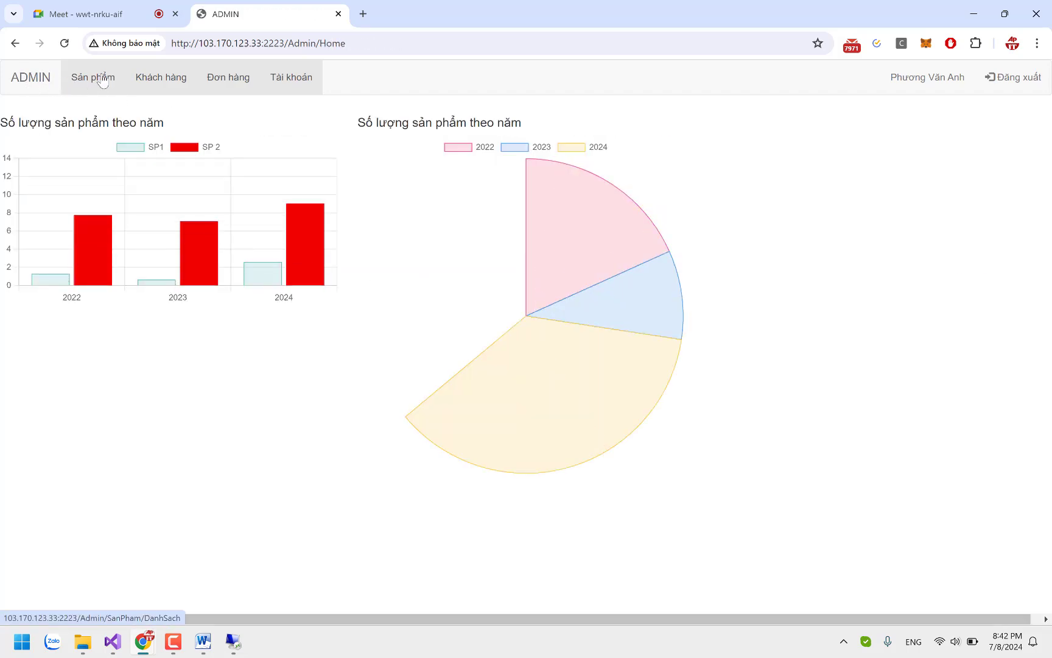
{"action": "left_click", "coordinate": [92, 78]}
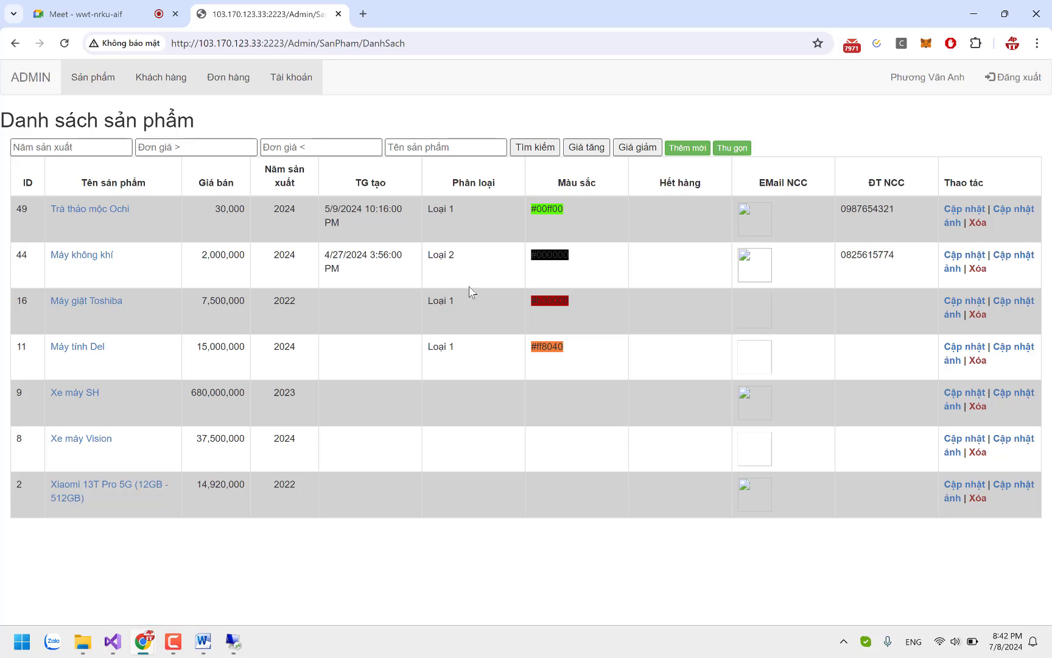
{"action": "left_click", "coordinate": [303, 78]}
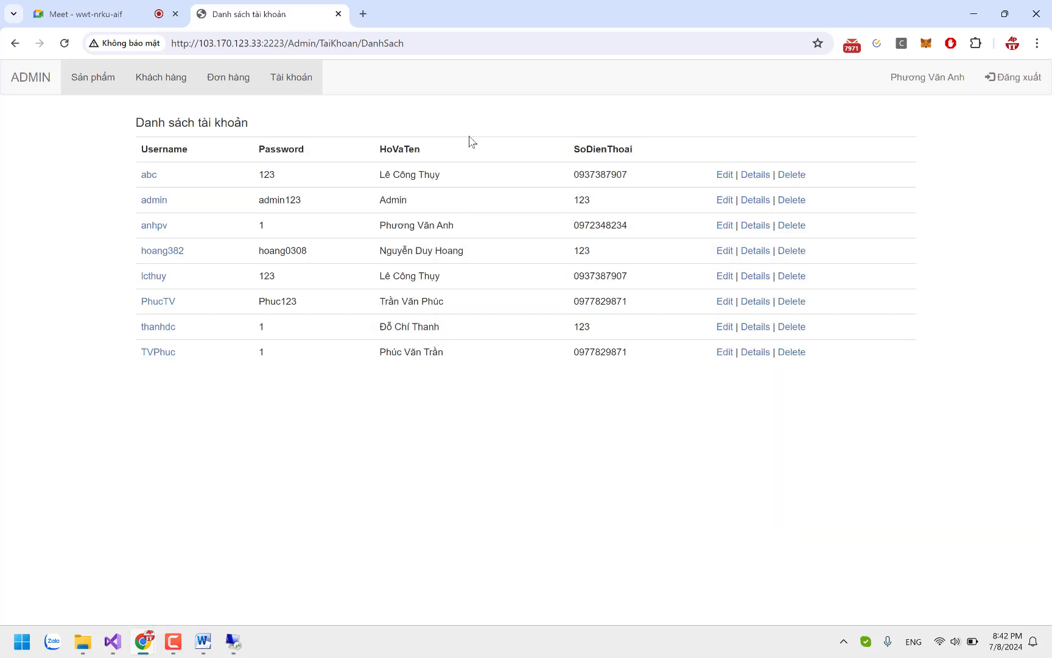
{"action": "left_click", "coordinate": [92, 76]}
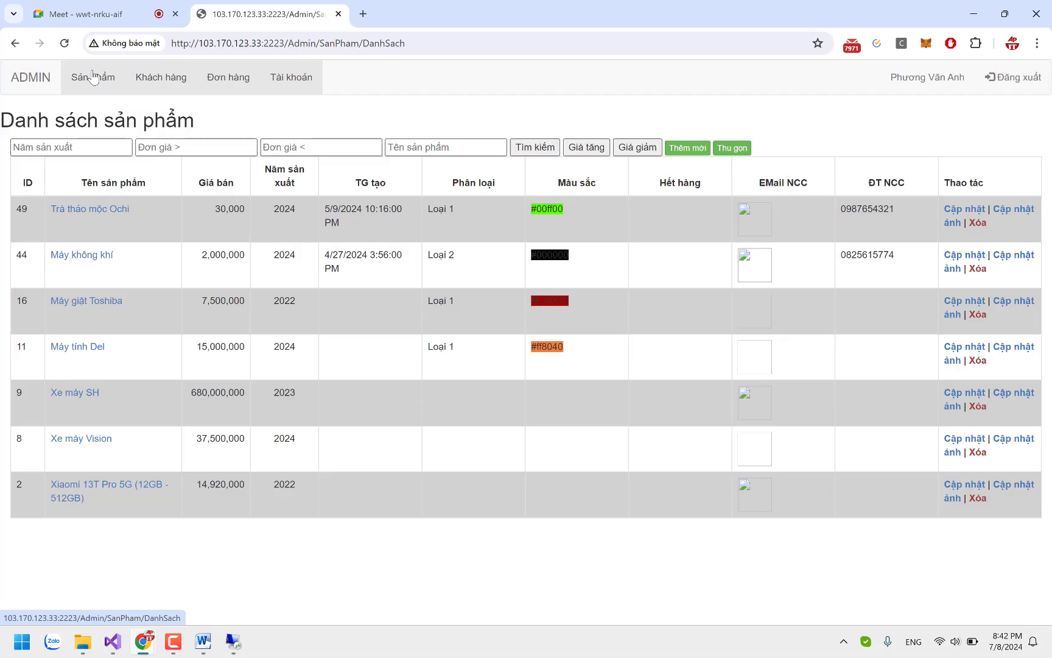
{"action": "left_click", "coordinate": [299, 84]}
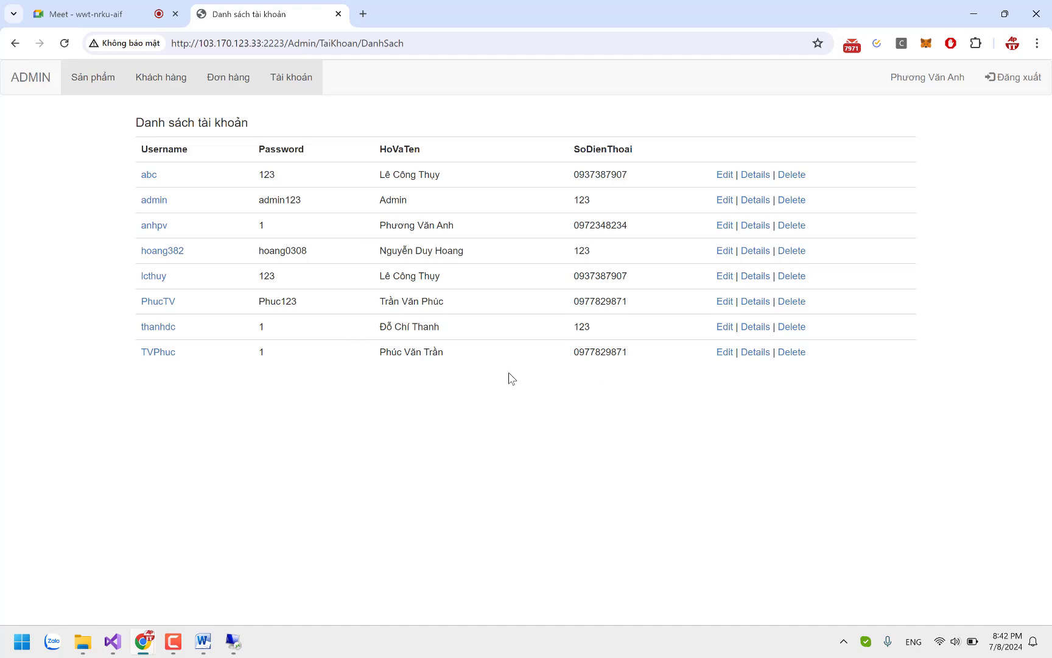
{"action": "left_click_drag", "start_coordinate": [954, 352], "coordinate": [299, 223]}
{"action": "left_click_drag", "start_coordinate": [149, 142], "coordinate": [129, 129]}
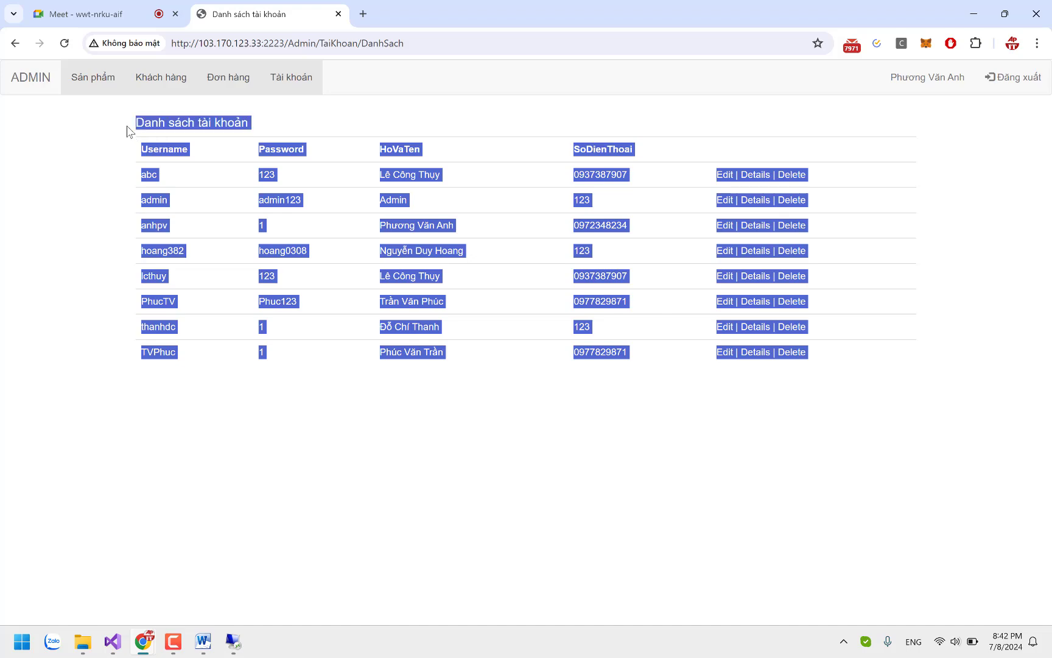
{"action": "left_click", "coordinate": [522, 491]}
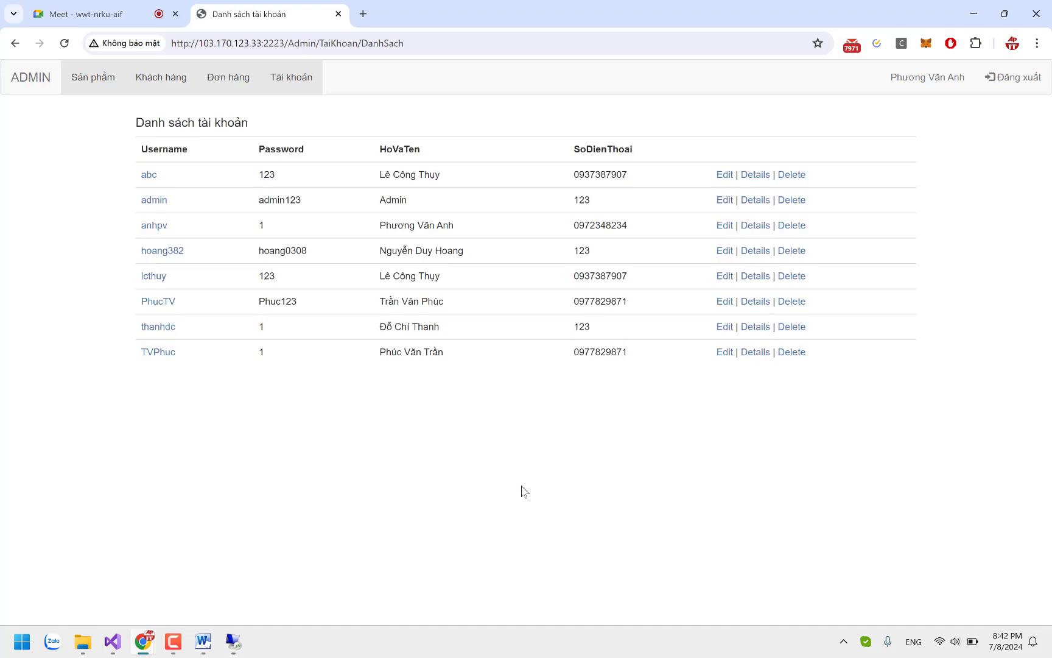
{"action": "left_click", "coordinate": [229, 83]}
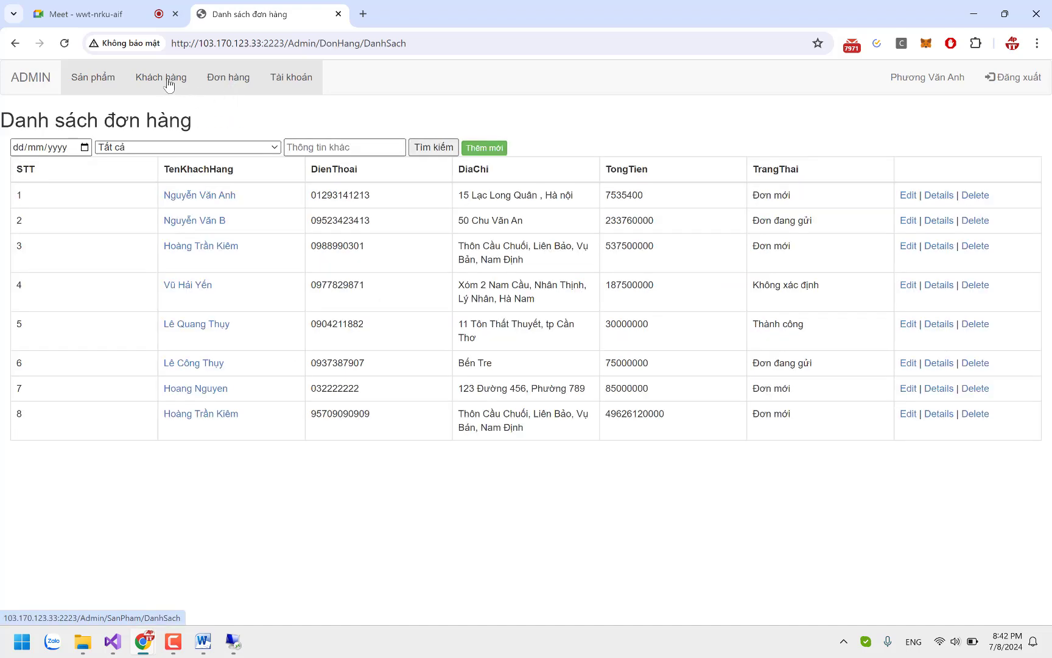
{"action": "left_click", "coordinate": [96, 80]}
{"action": "left_click", "coordinate": [19, 81]}
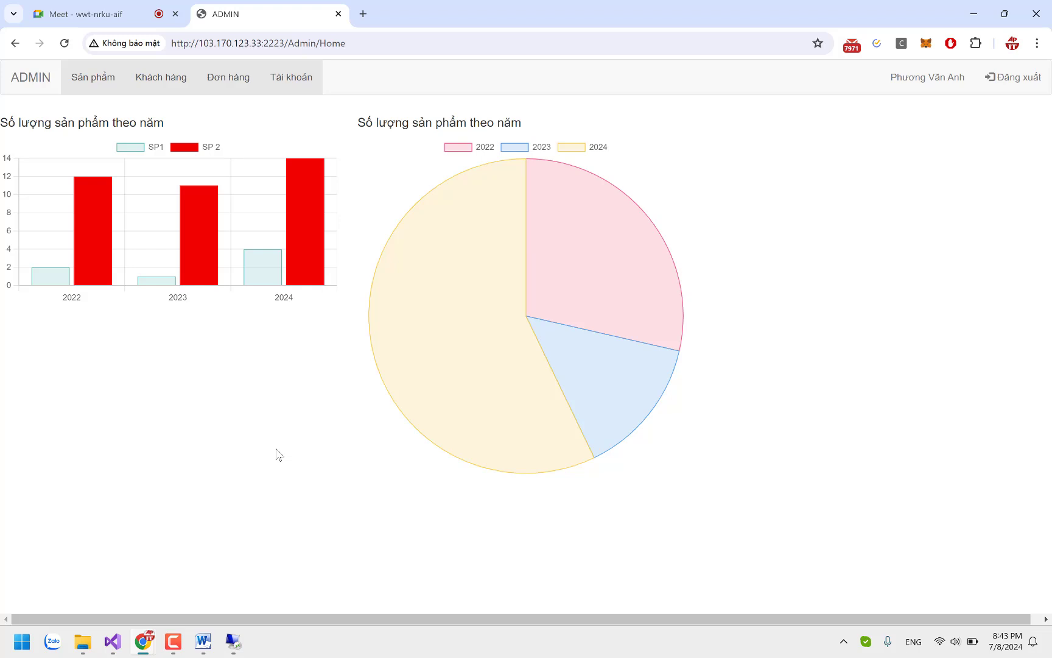
Open the ZoneDNS domain_info page from Chrome's history in a new tab
{"action": "left_click", "coordinate": [364, 14]}
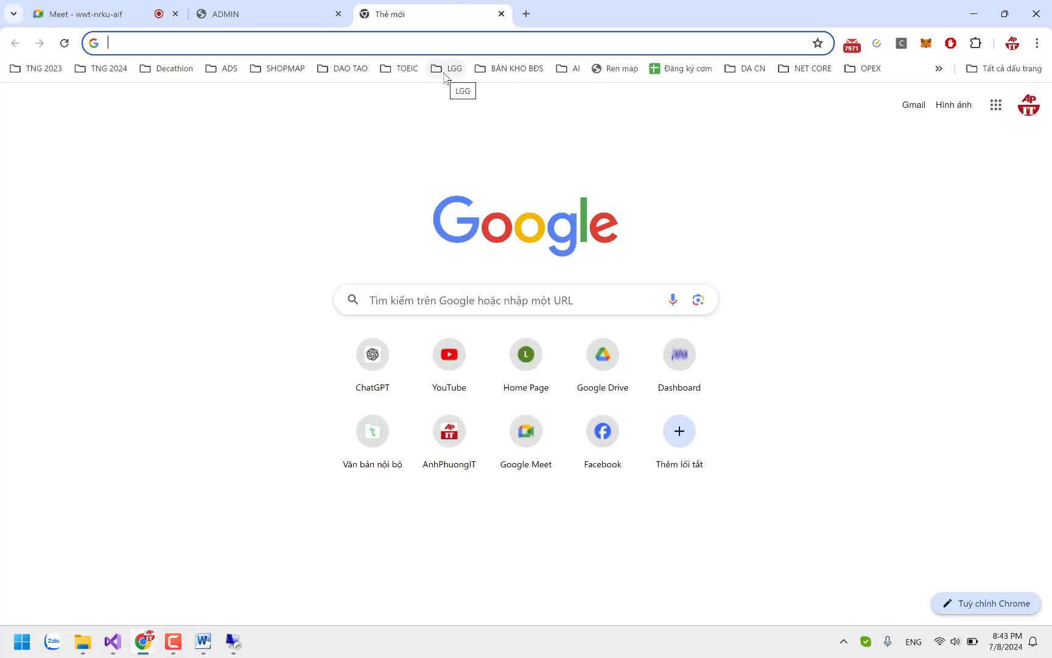
{"action": "type", "text": "m"}
{"action": "key", "text": "BackSpace"}
{"action": "key", "text": "BackSpace"}
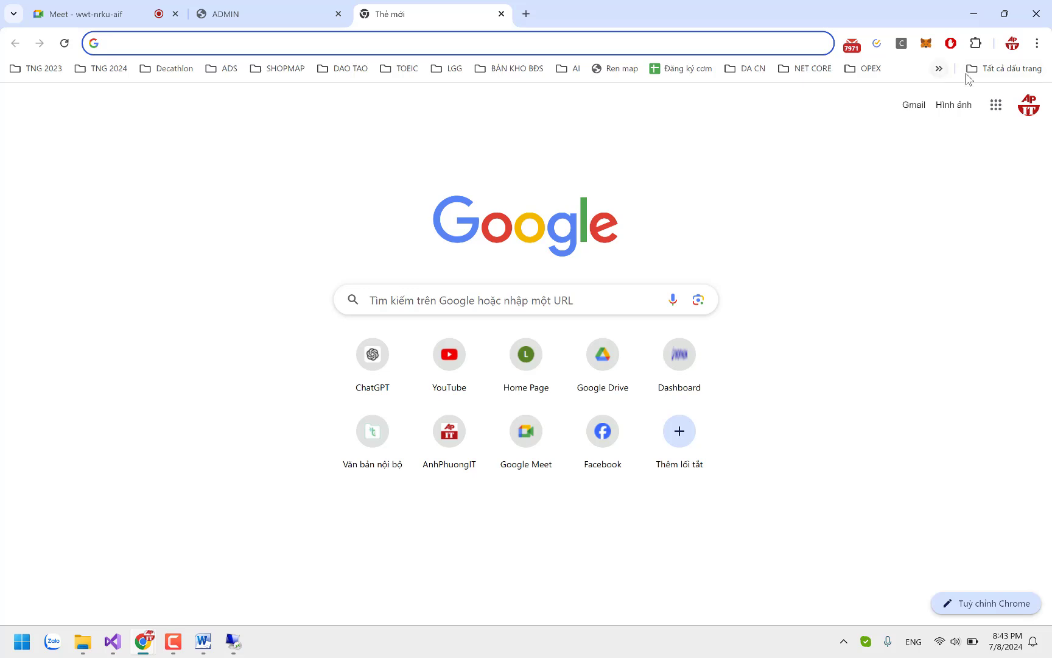
{"action": "left_click", "coordinate": [940, 69]}
{"action": "left_click", "coordinate": [1037, 42]}
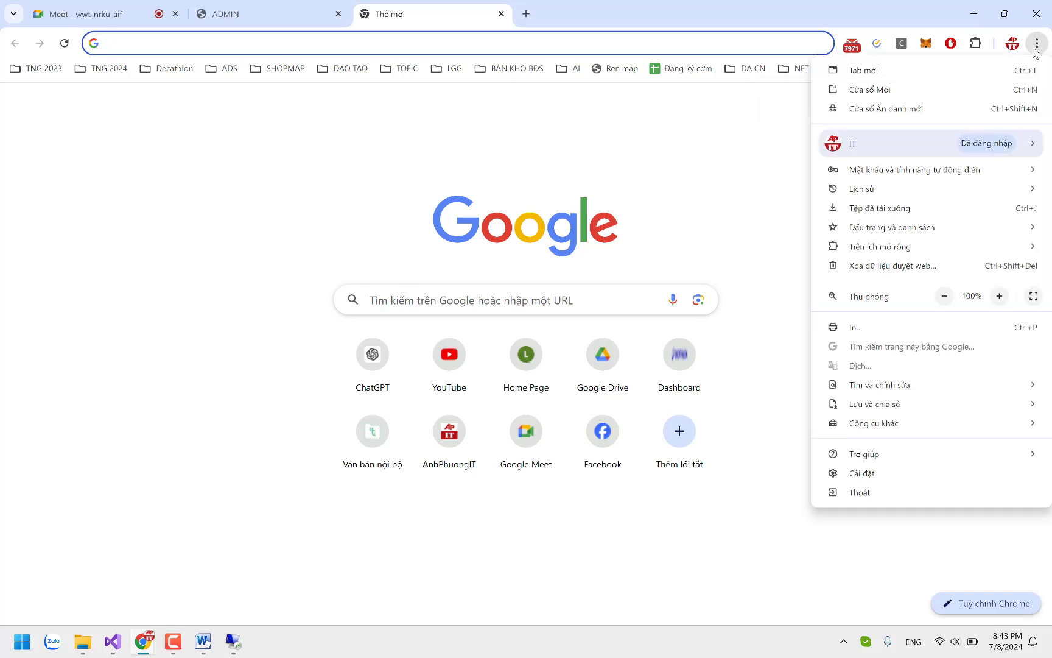
{"action": "mouse_move", "coordinate": [867, 188]}
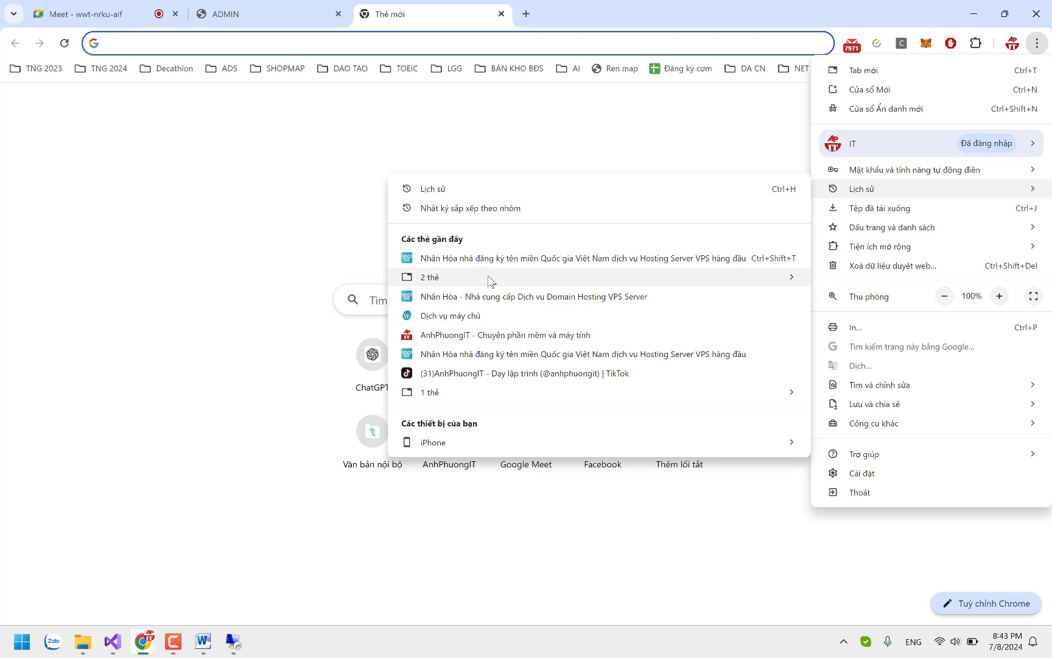
{"action": "mouse_move", "coordinate": [489, 277]}
{"action": "left_click", "coordinate": [430, 189]}
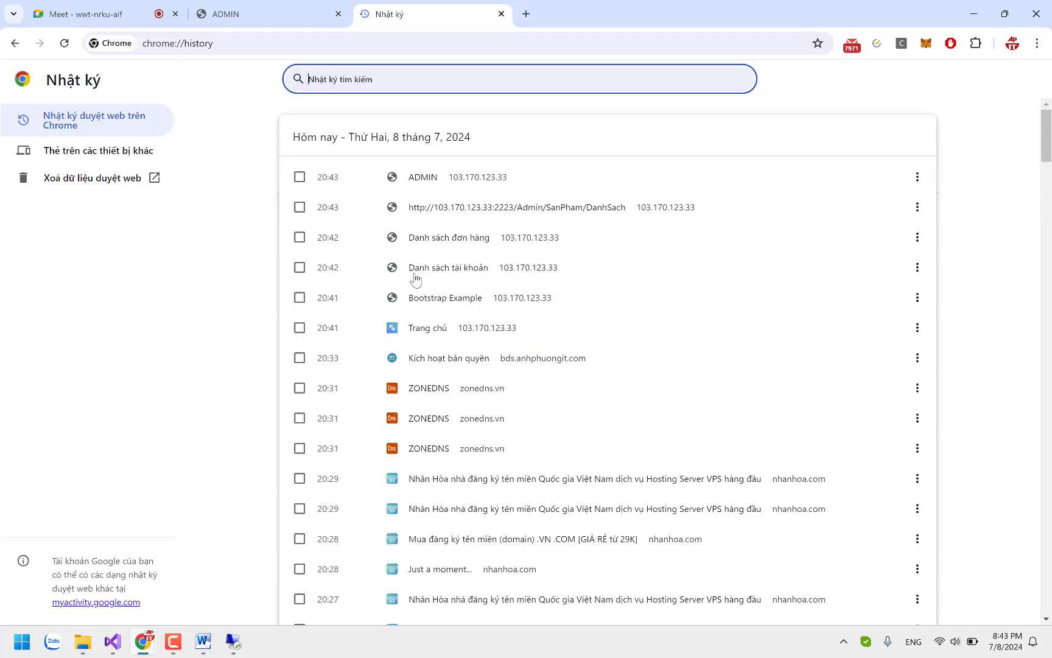
{"action": "left_click", "coordinate": [436, 388]}
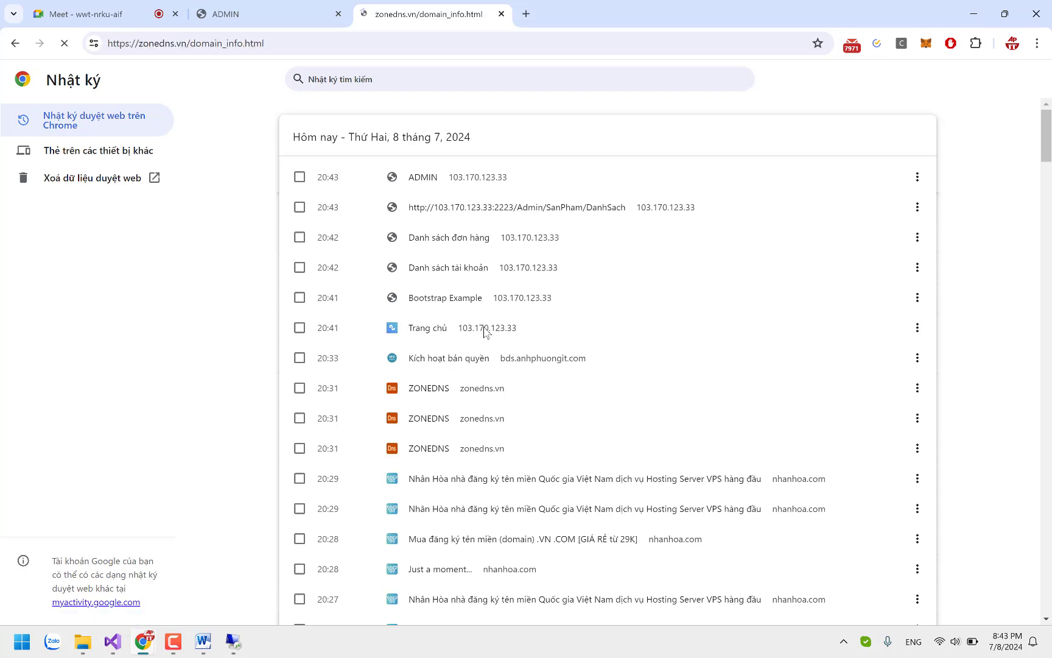
{"action": "scroll", "coordinate": [482, 288], "scroll_direction": "down", "scroll_amount": 15}
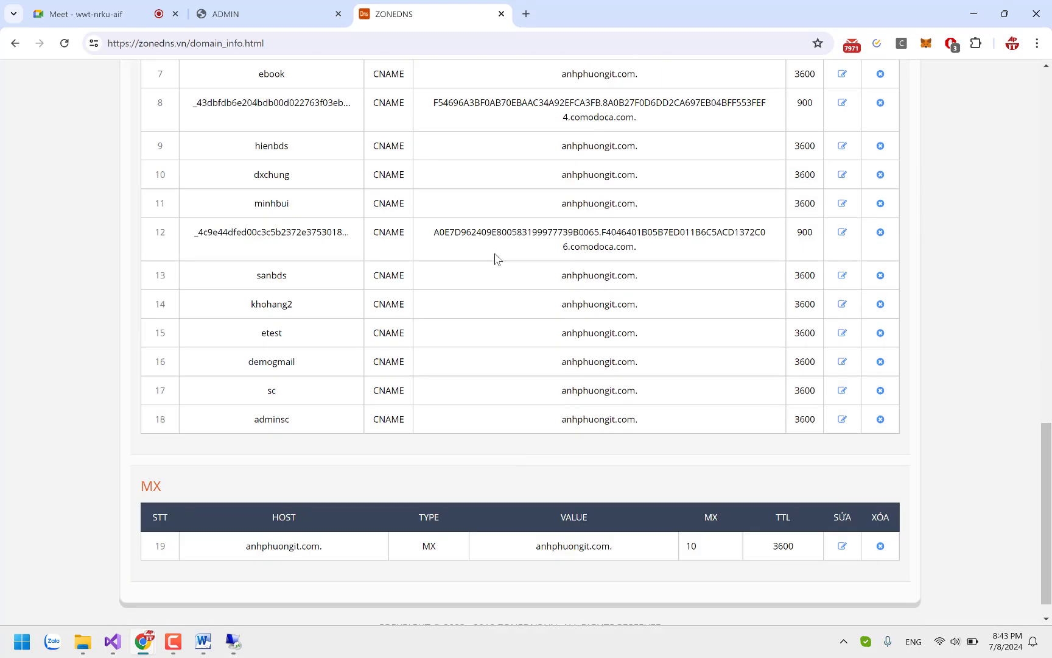
{"action": "scroll", "coordinate": [496, 261], "scroll_direction": "up", "scroll_amount": 5}
{"action": "scroll", "coordinate": [496, 262], "scroll_direction": "up", "scroll_amount": 4}
Create a CNAME record webthucpham pointing to anhphuongit.com
{"action": "scroll", "coordinate": [496, 263], "scroll_direction": "up", "scroll_amount": 8}
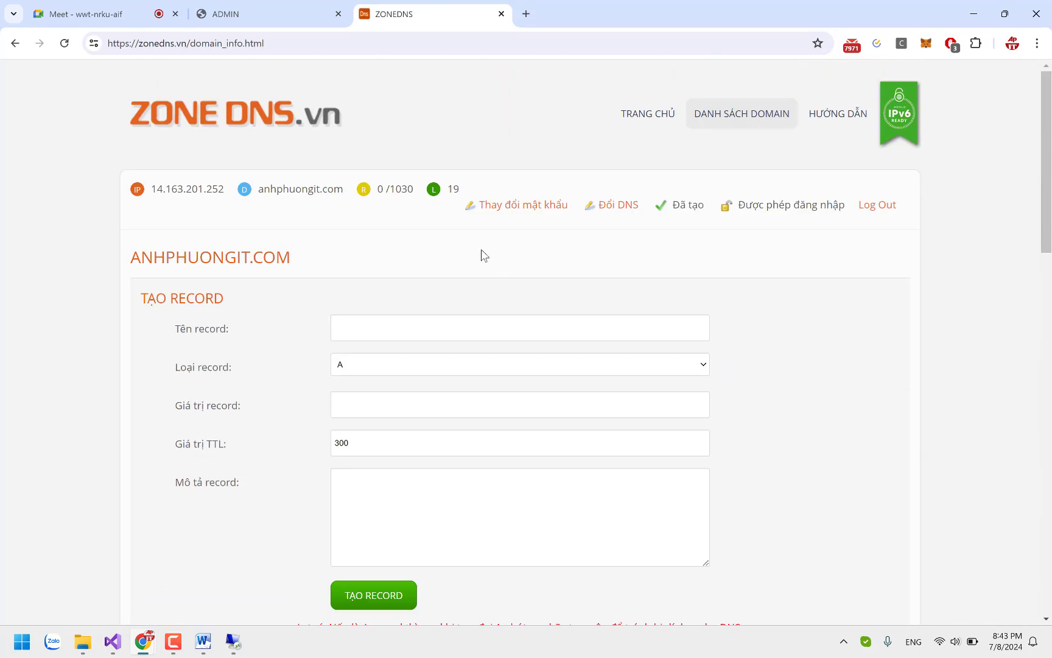
{"action": "left_click", "coordinate": [413, 329]}
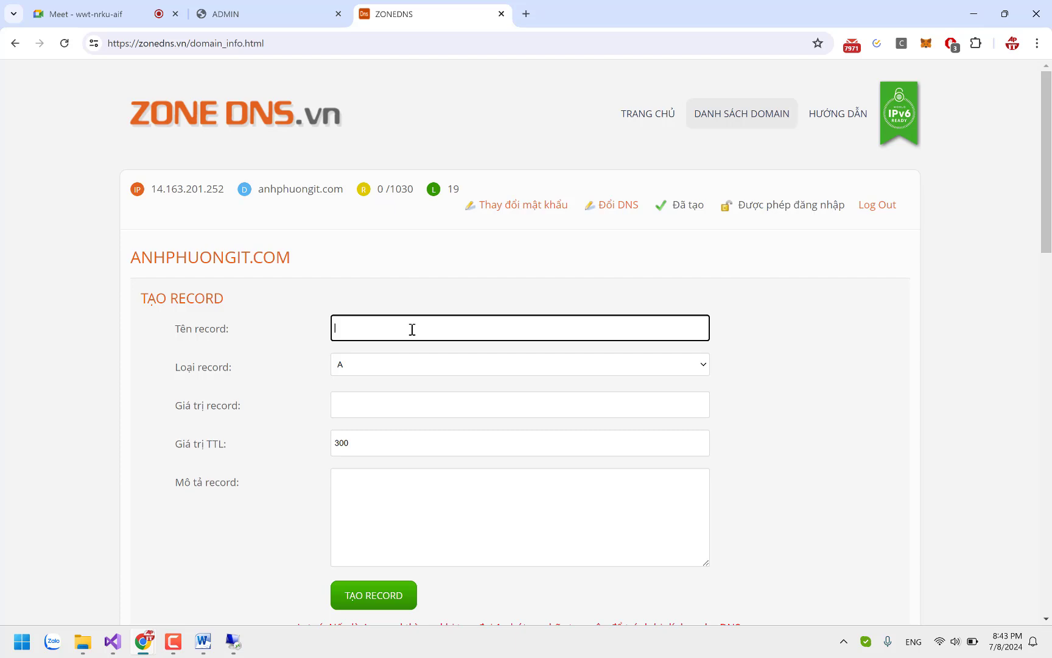
{"action": "type", "text": "u"}
{"action": "type", "text": "we"}
{"action": "type", "text": "bthucpham"}
{"action": "left_click", "coordinate": [400, 371]}
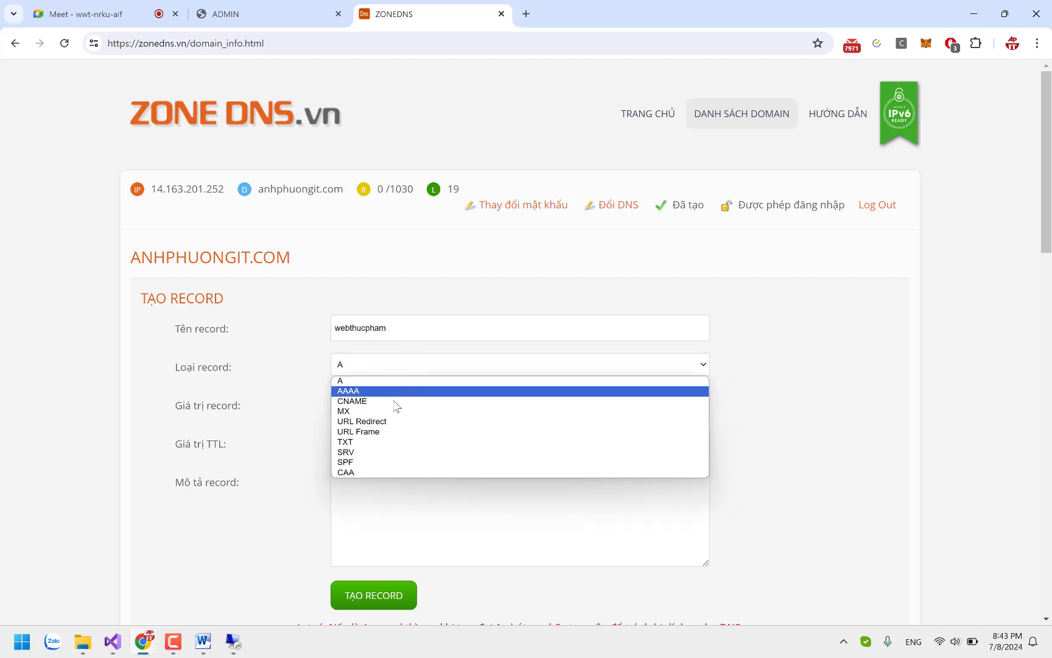
{"action": "left_click", "coordinate": [397, 398]}
{"action": "left_click", "coordinate": [398, 408]}
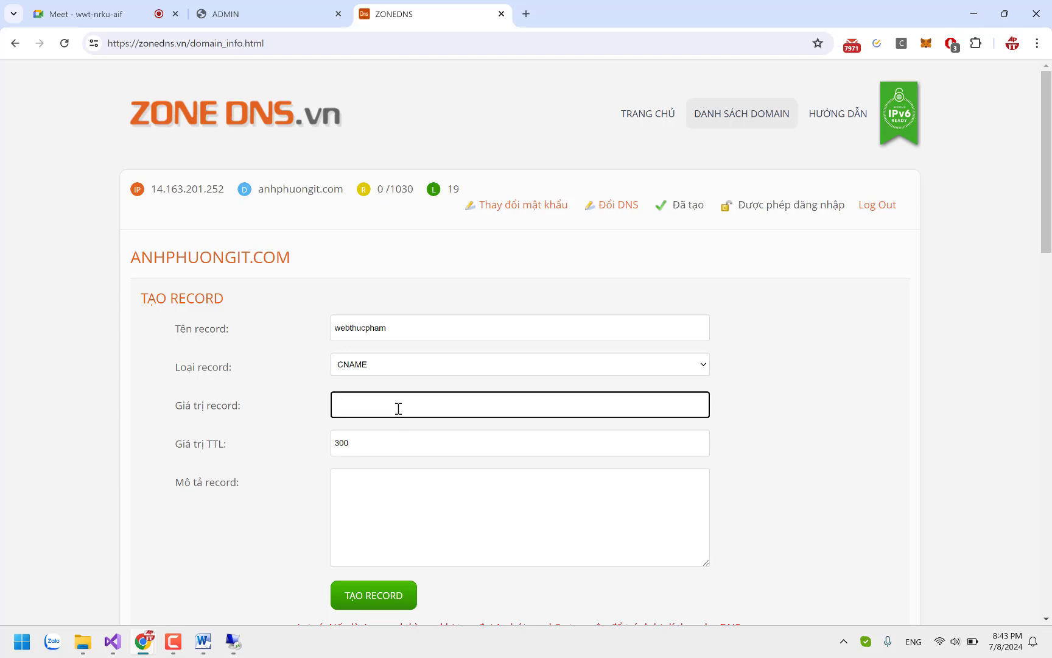
{"action": "type", "text": "anhphuongit.com"}
{"action": "left_click", "coordinate": [397, 596]}
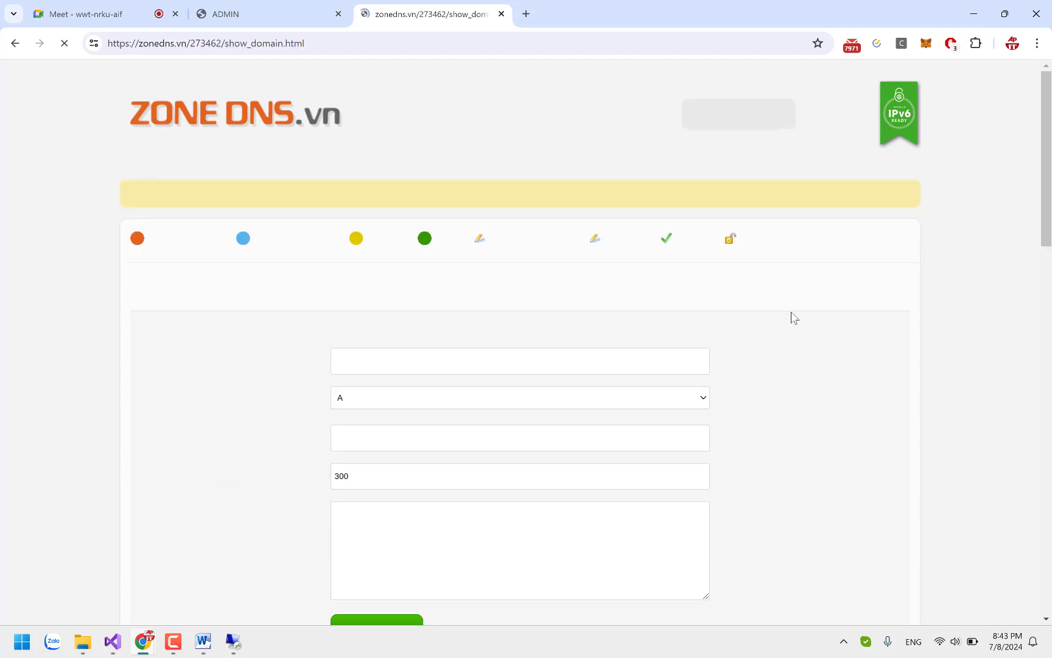
Check the new webthucpham record in the list and return to the remote server
{"action": "scroll", "coordinate": [791, 312], "scroll_direction": "down", "scroll_amount": 15}
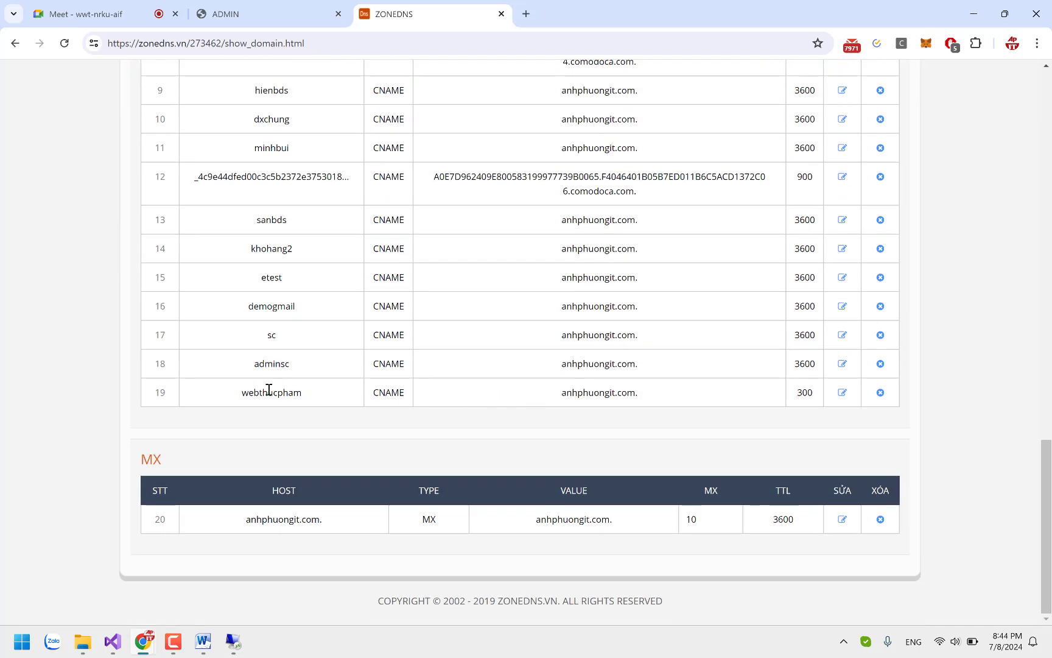
{"action": "left_click_drag", "start_coordinate": [268, 390], "coordinate": [820, 418]}
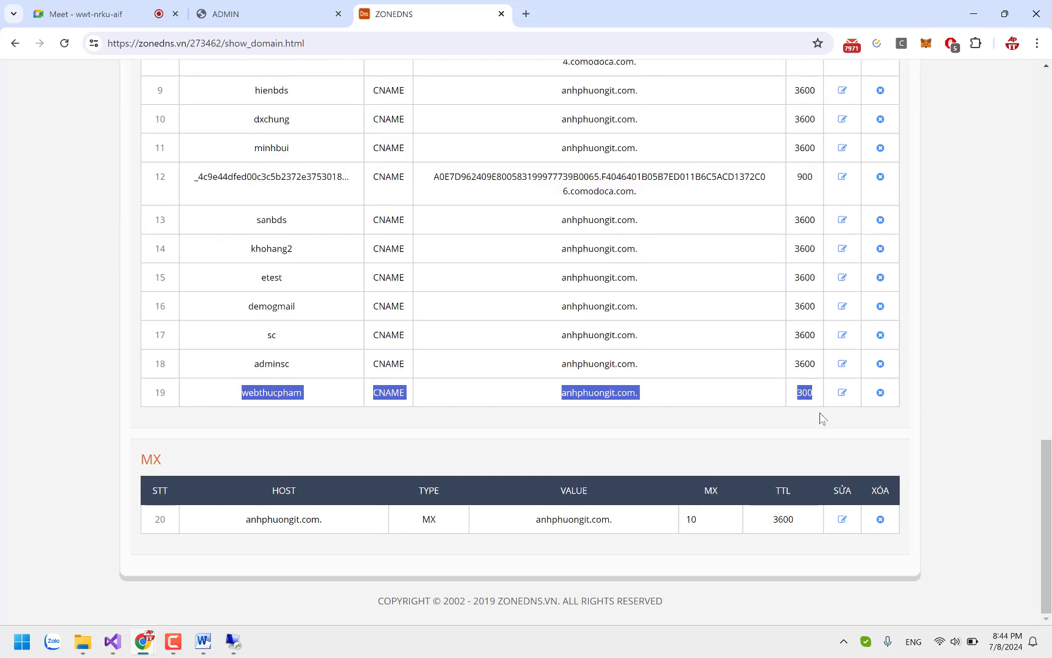
{"action": "left_click", "coordinate": [654, 432]}
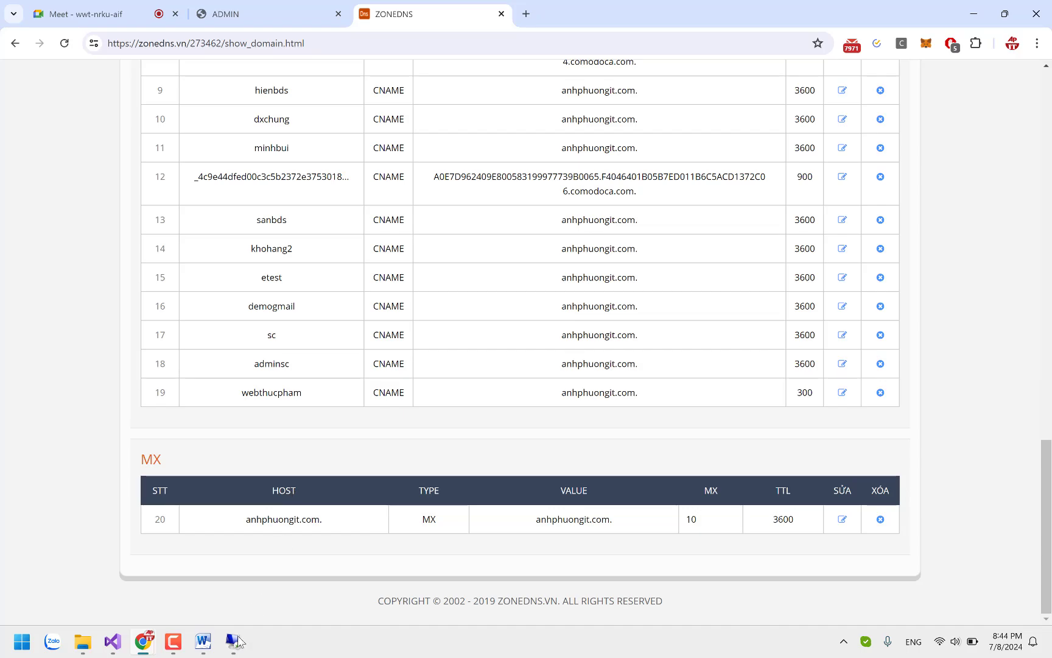
{"action": "left_click", "coordinate": [234, 641]}
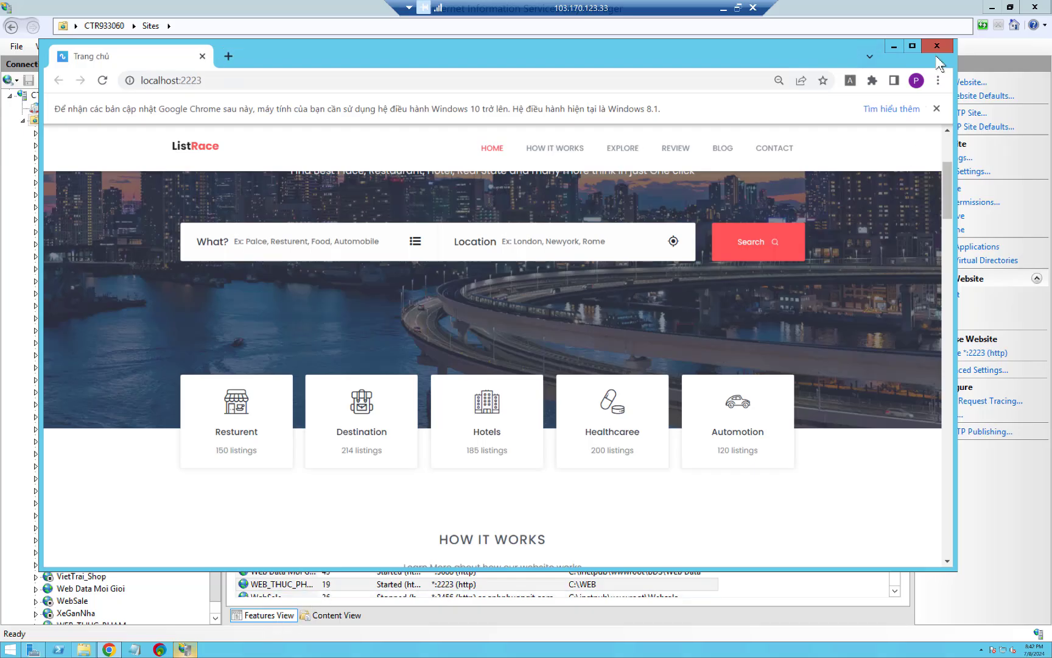
Close the browser and select the WEB_THUC_PHAM site in the Sites list
{"action": "left_click", "coordinate": [935, 53]}
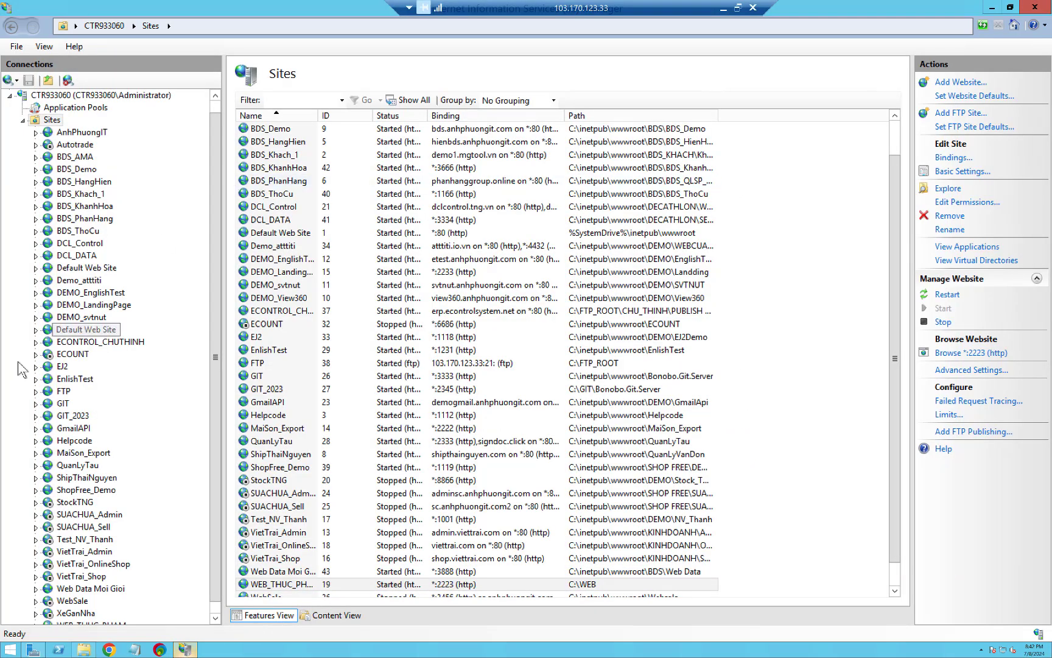
{"action": "left_click", "coordinate": [80, 182]}
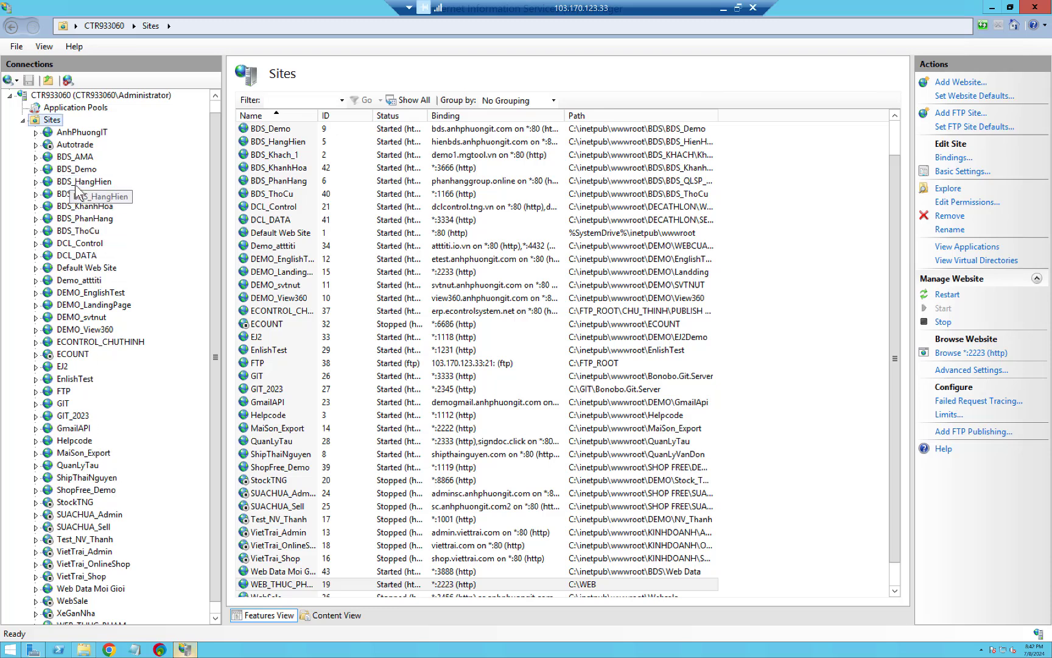
{"action": "left_click", "coordinate": [91, 588]}
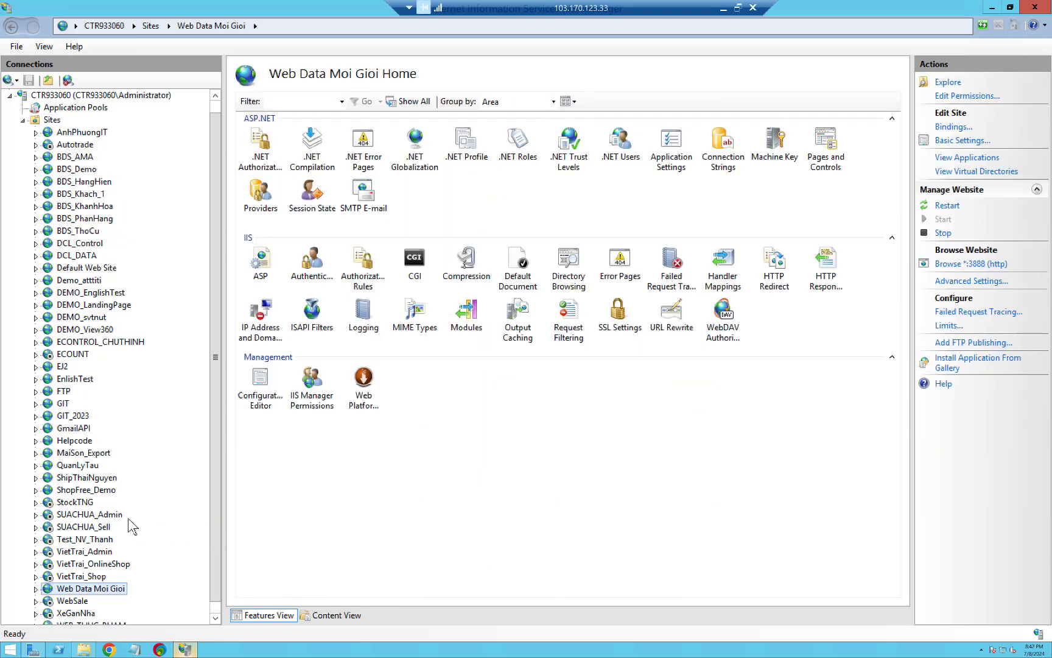
{"action": "scroll", "coordinate": [222, 427], "scroll_direction": "down", "scroll_amount": 1}
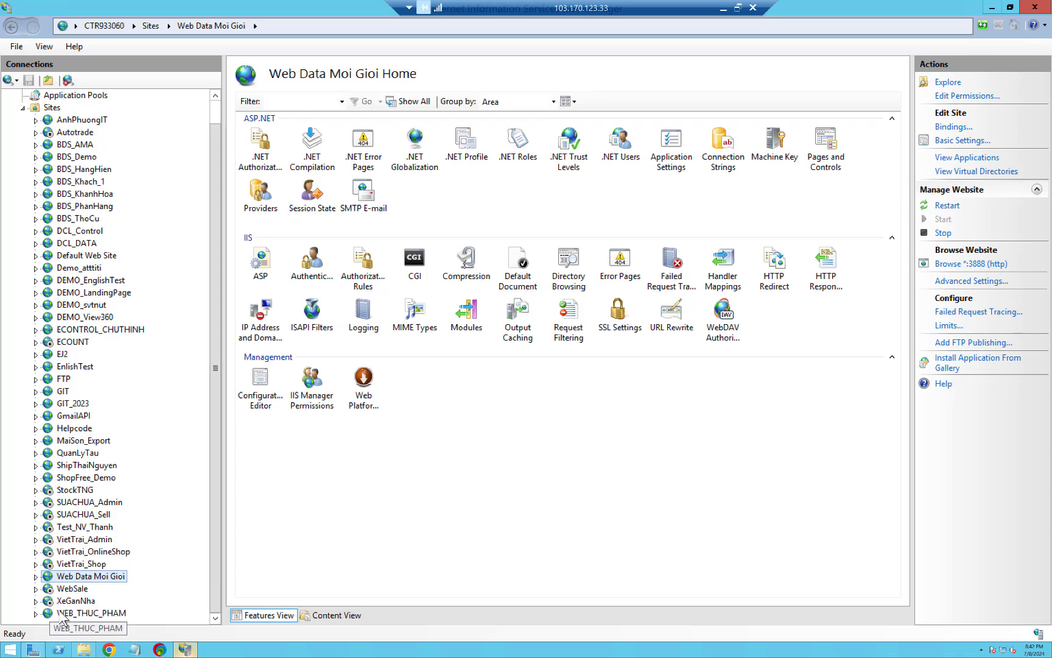
{"action": "left_click", "coordinate": [93, 613]}
{"action": "right_click", "coordinate": [93, 618]}
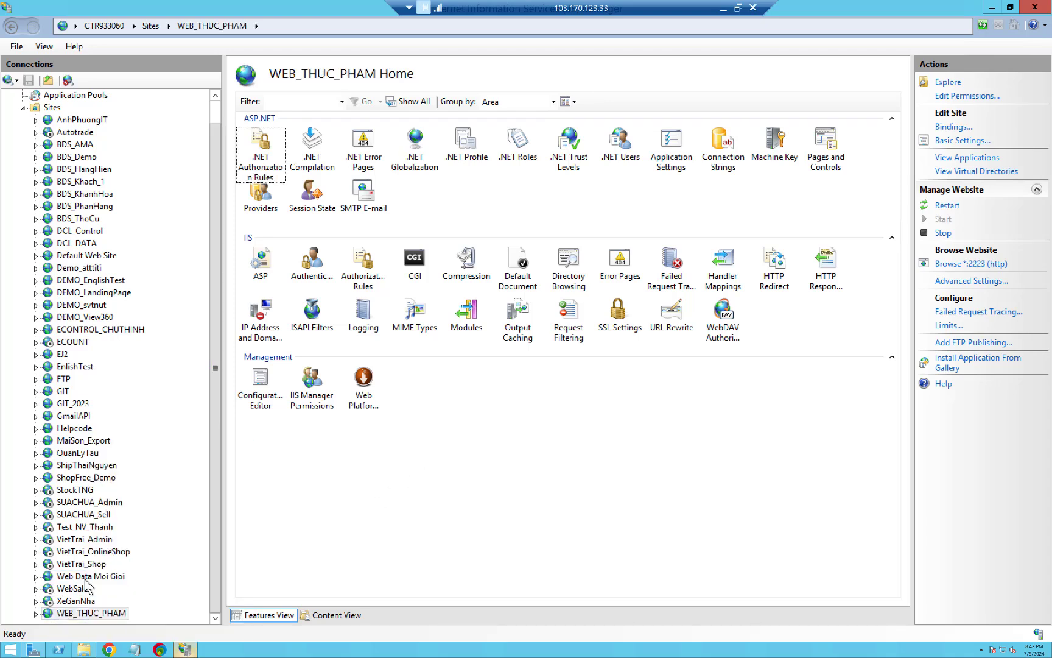
{"action": "left_click", "coordinate": [429, 479]}
{"action": "left_click", "coordinate": [76, 615]}
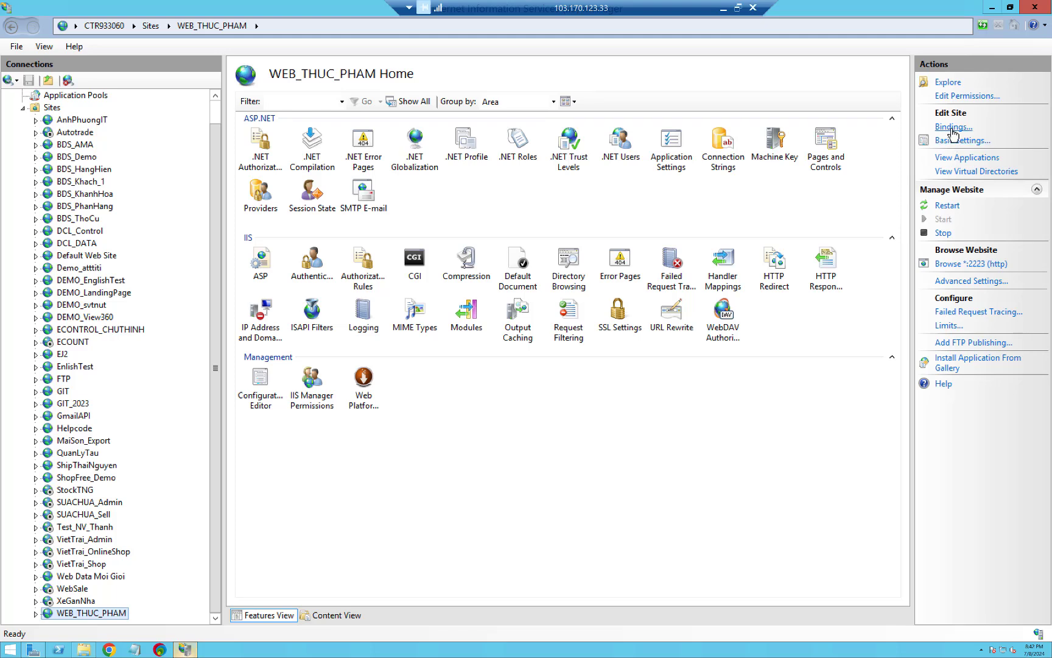
Confirm in Basic Settings that WEB_THUC_PHAM's physical path is C:\WEB, then list its bindings
{"action": "left_click", "coordinate": [961, 140]}
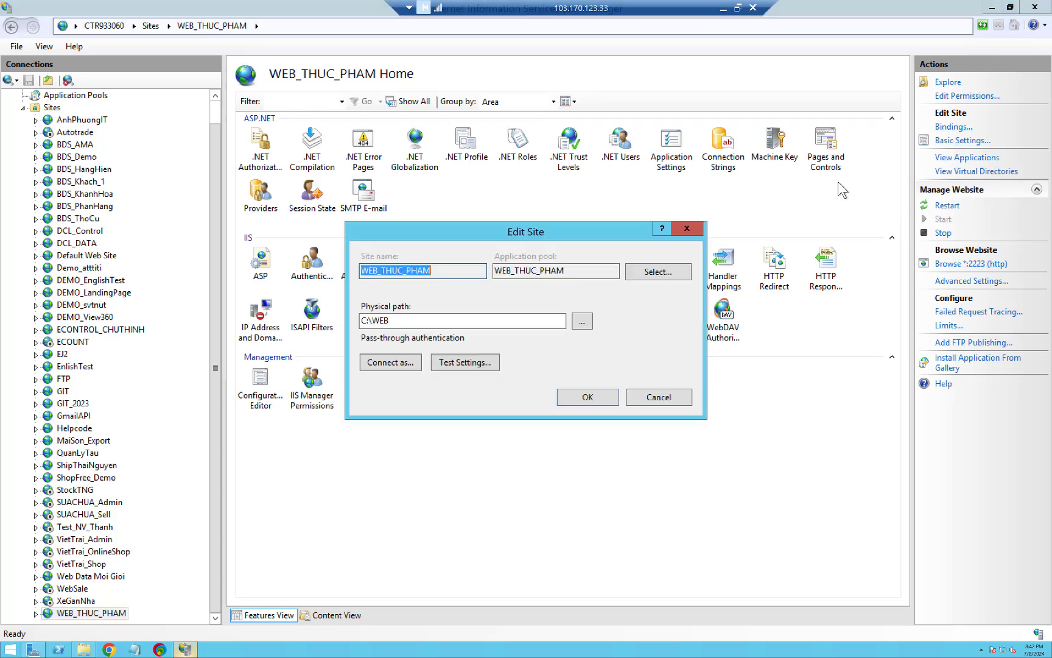
{"action": "left_click", "coordinate": [540, 317]}
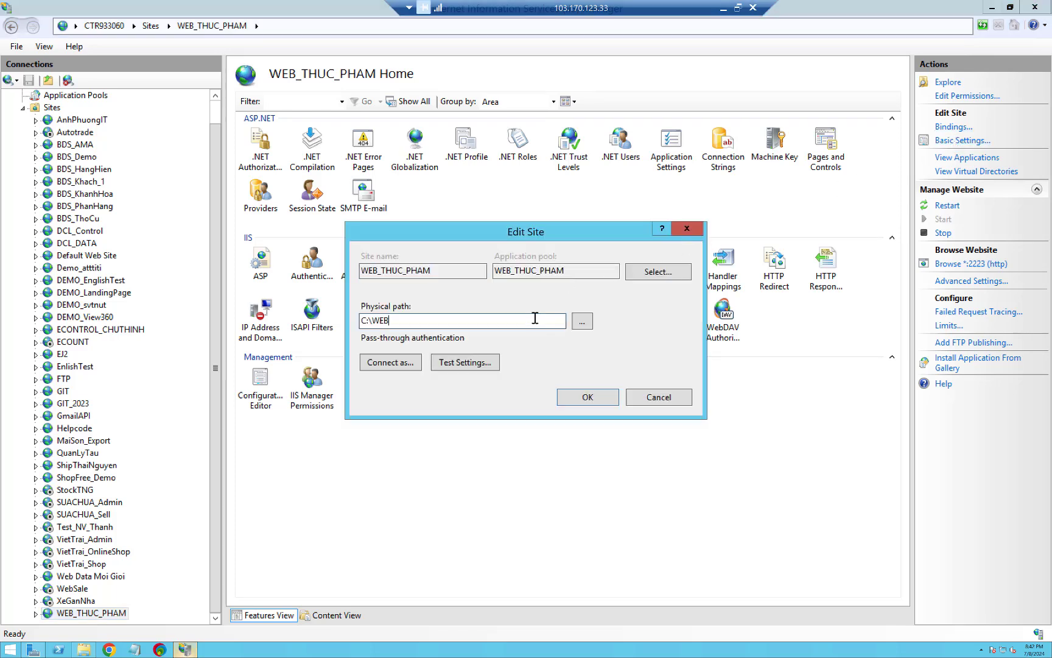
{"action": "left_click", "coordinate": [689, 230]}
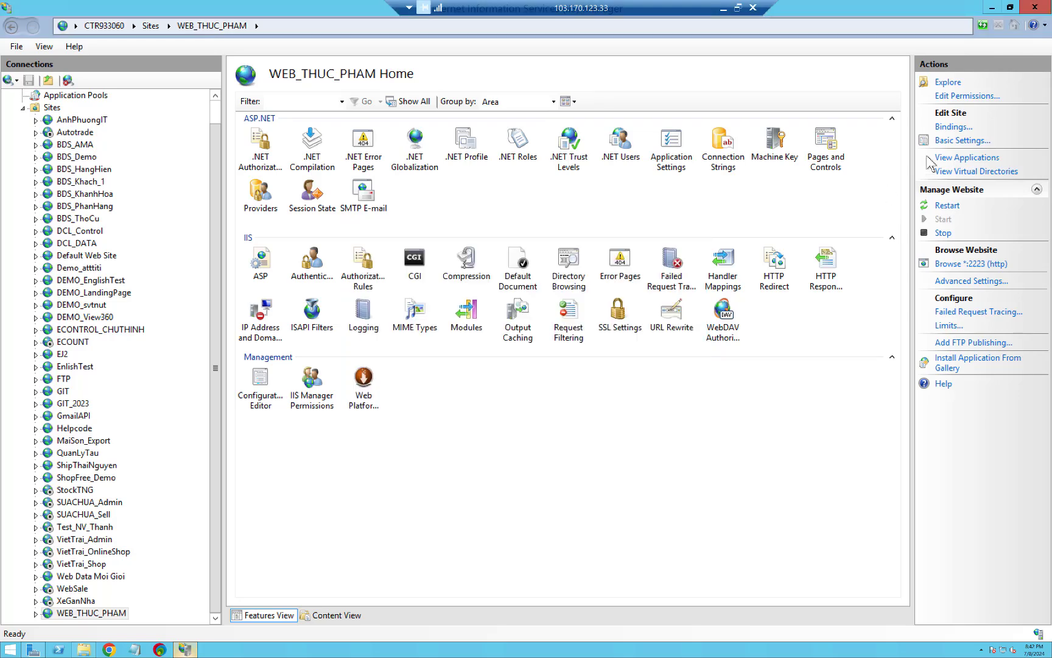
{"action": "left_click", "coordinate": [951, 126]}
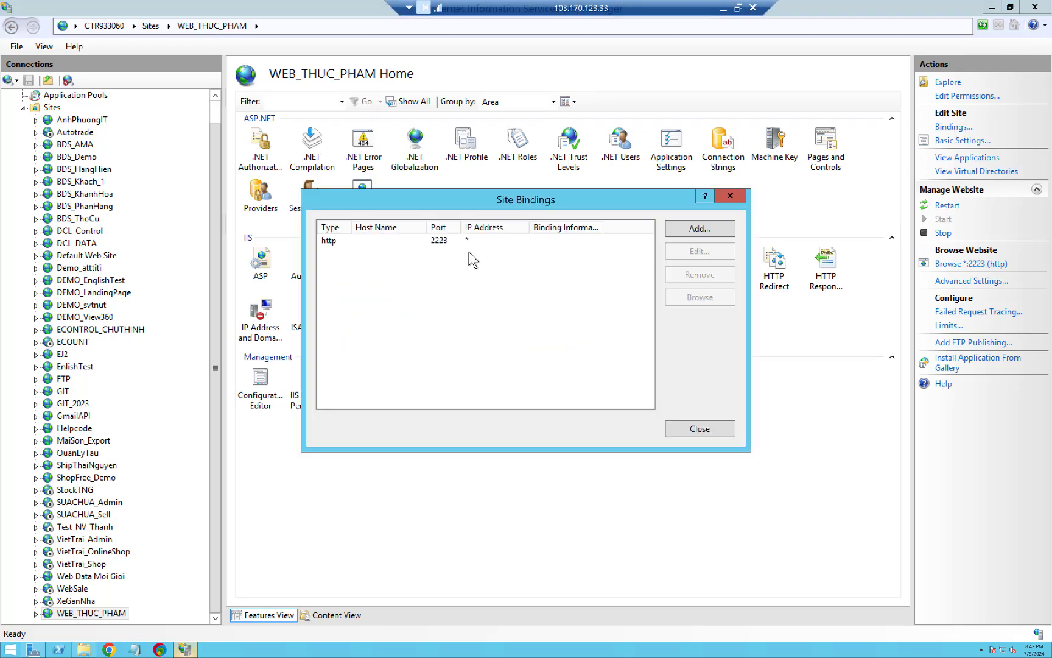
Start a new site binding for WEB_THUC_PHAM with type http on port 80
{"action": "left_click", "coordinate": [451, 242]}
{"action": "left_click", "coordinate": [474, 272]}
{"action": "left_click", "coordinate": [706, 229]}
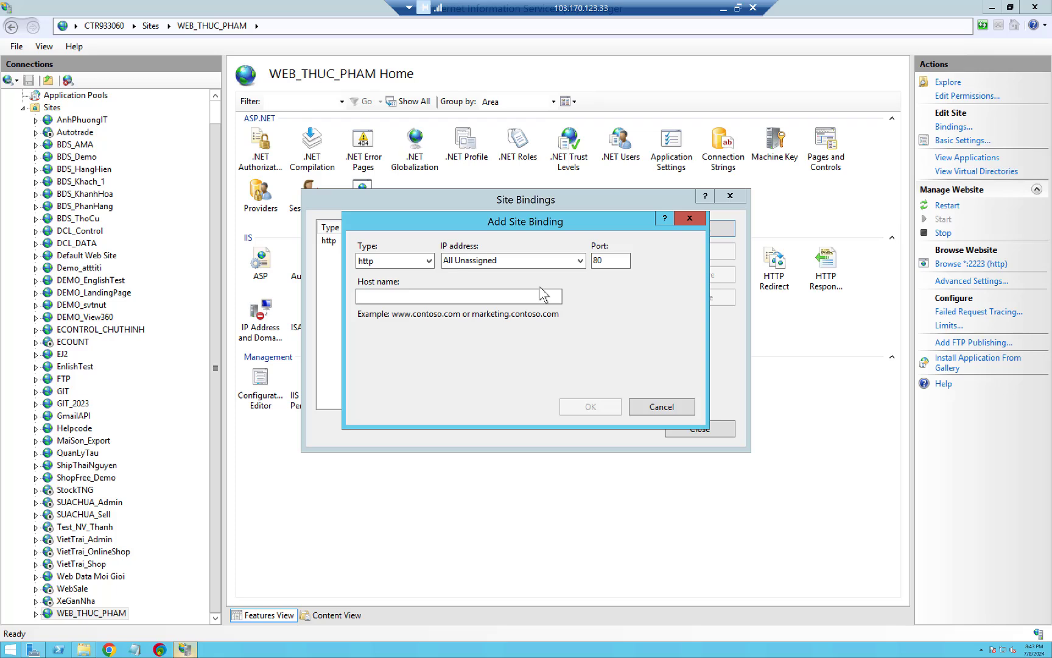
{"action": "left_click", "coordinate": [426, 262]}
{"action": "left_click", "coordinate": [412, 286]}
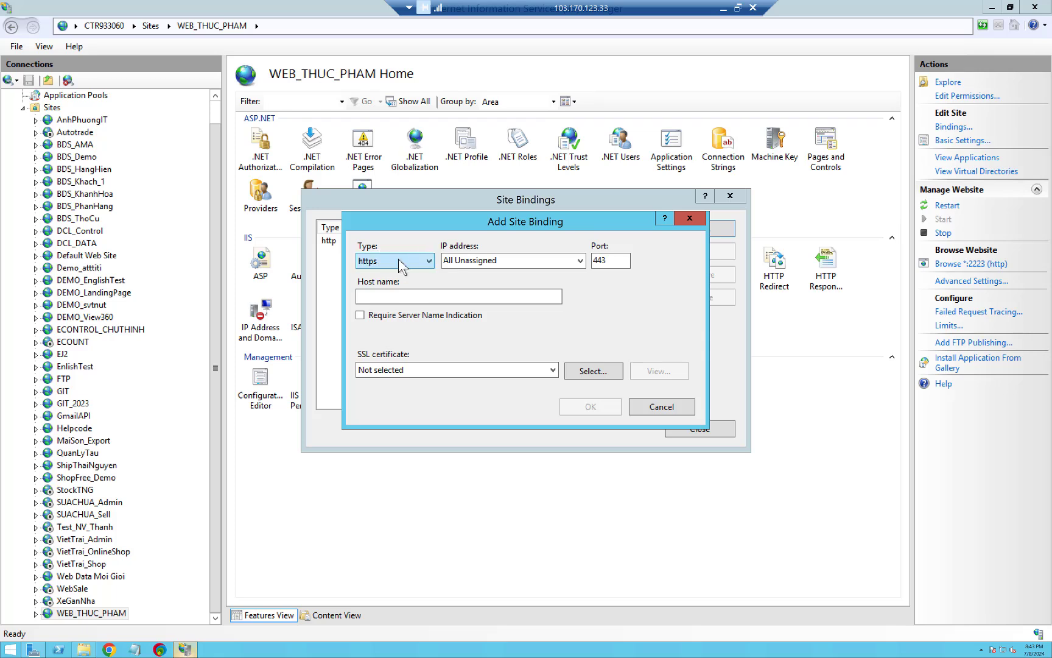
{"action": "left_click", "coordinate": [390, 260]}
{"action": "left_click", "coordinate": [398, 275]}
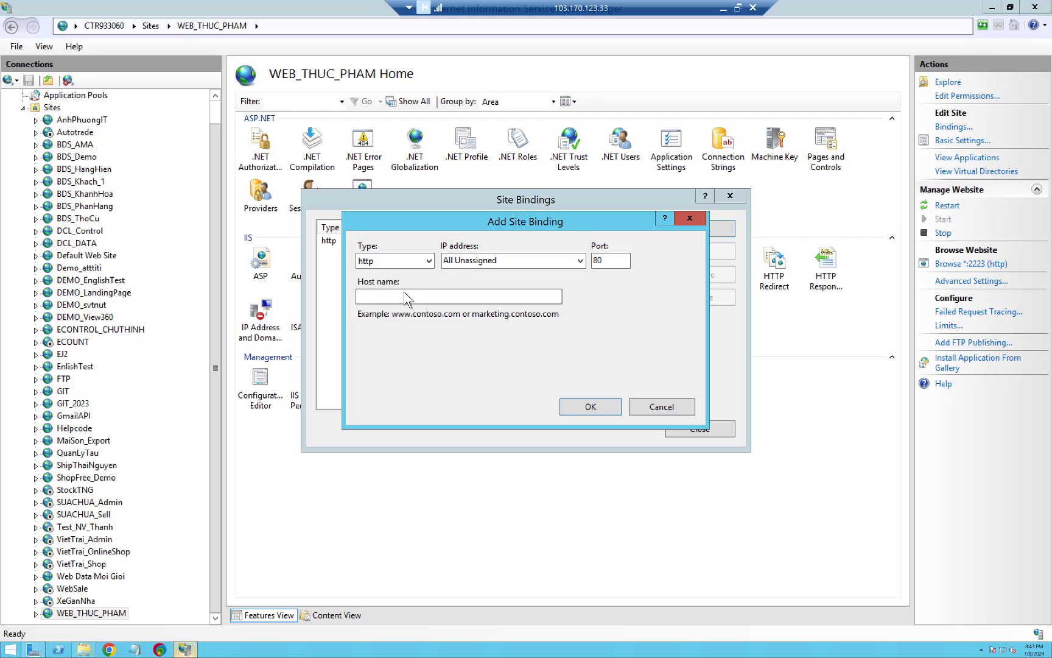
Set the binding's host name to webthucpham.anhphuongit.com, save it and close Site Bindings
{"action": "left_click", "coordinate": [404, 293]}
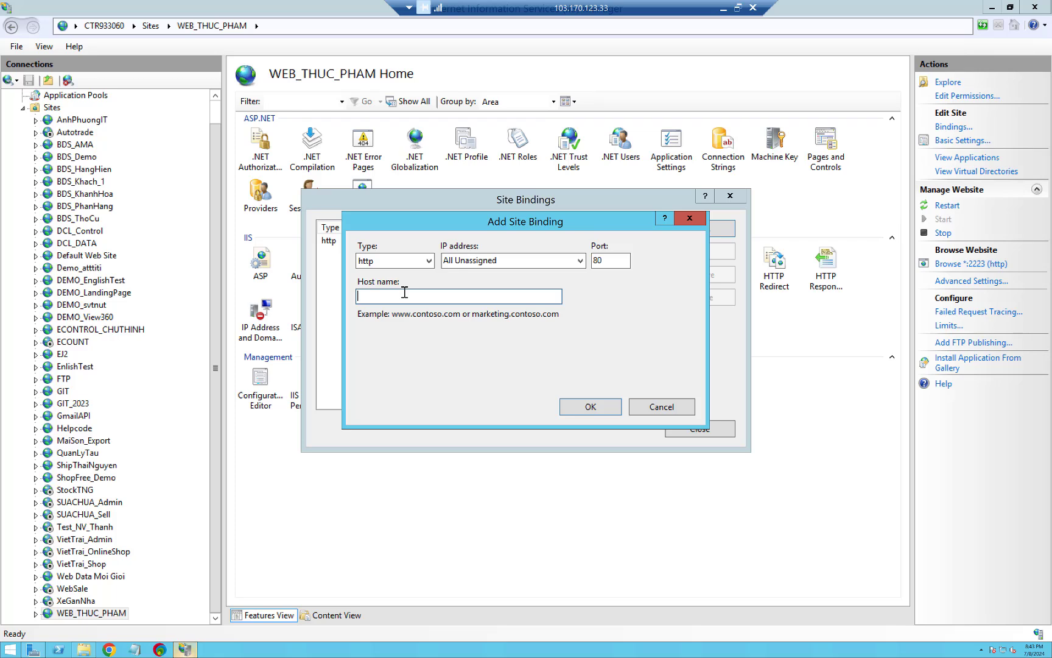
{"action": "type", "text": "webthucpham.anhphuongit.com"}
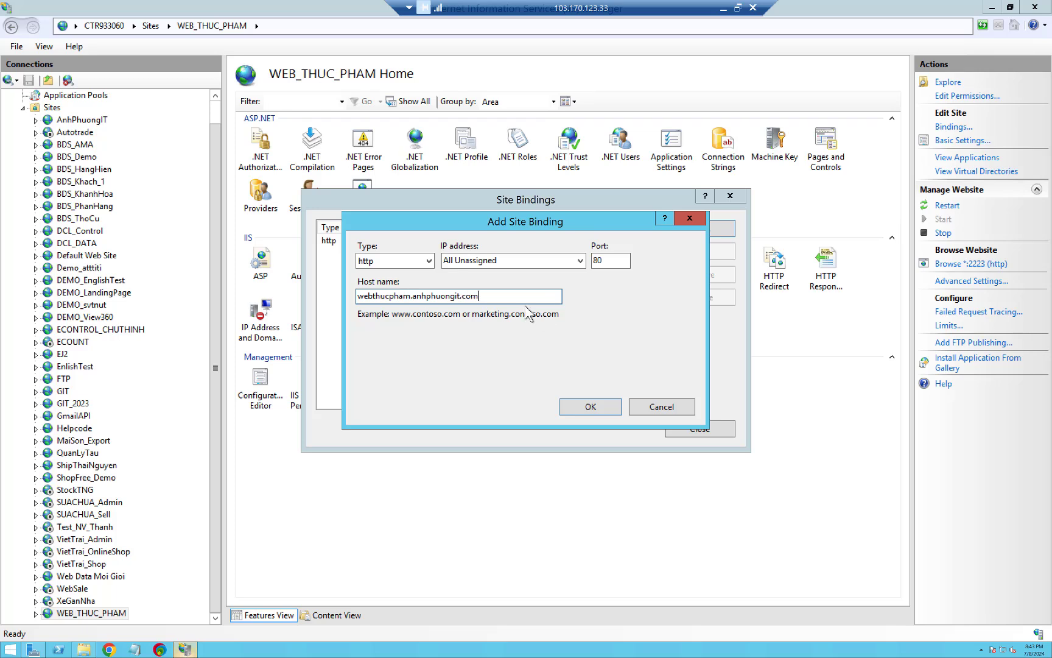
{"action": "left_click", "coordinate": [597, 407]}
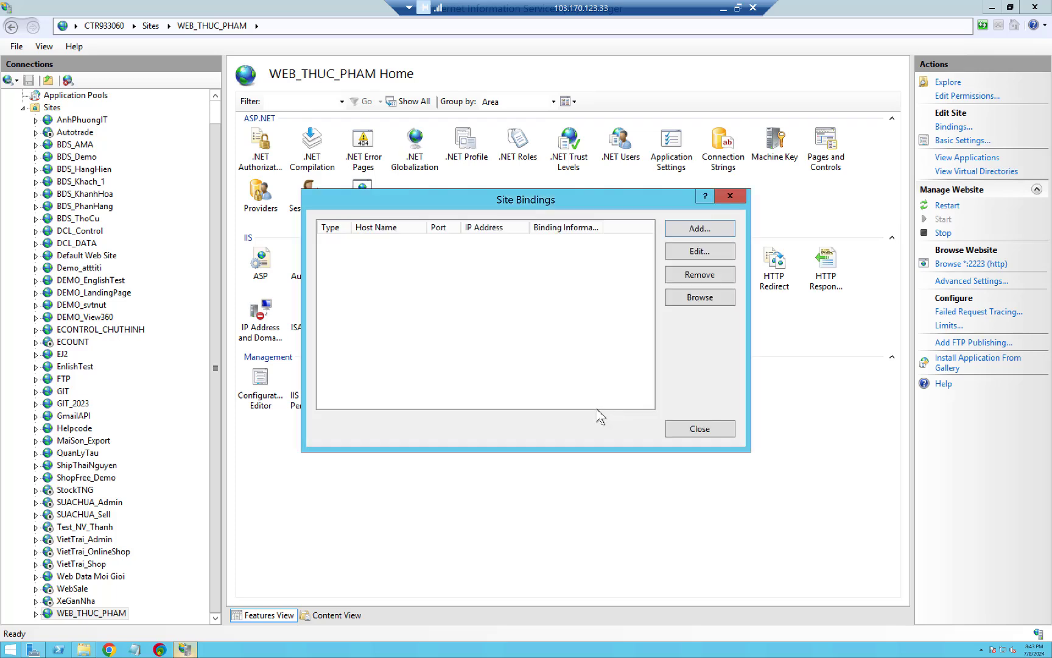
{"action": "left_click", "coordinate": [682, 430]}
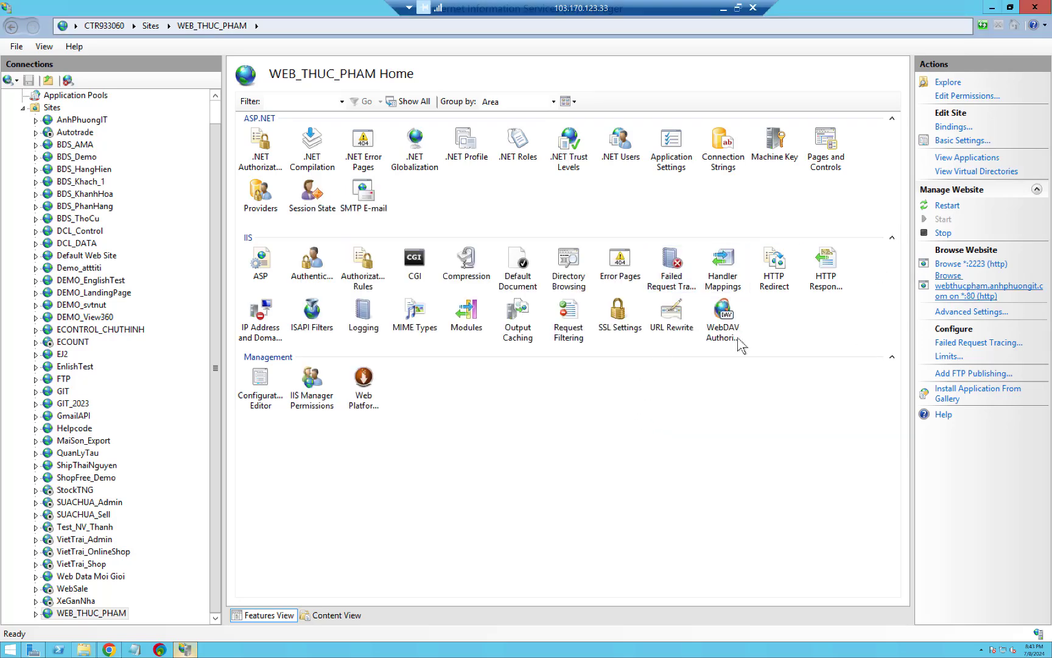
Close the remote server's browser and return to the local Chrome window
{"action": "left_click", "coordinate": [108, 649]}
{"action": "left_click", "coordinate": [394, 80]}
{"action": "key", "text": "ctrl+c"}
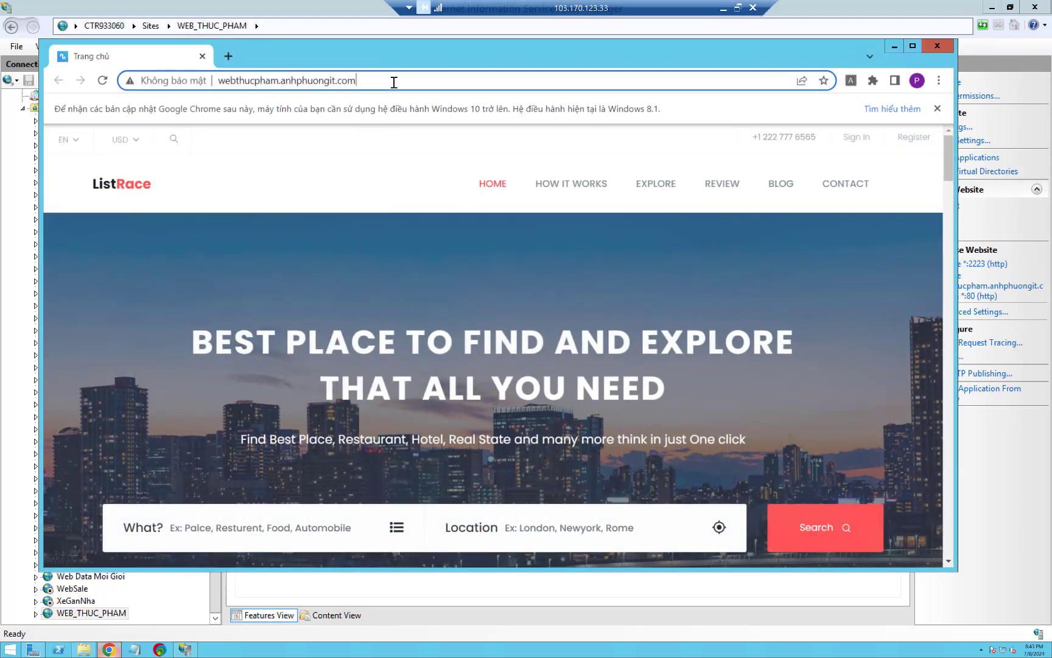
{"action": "left_click", "coordinate": [937, 47]}
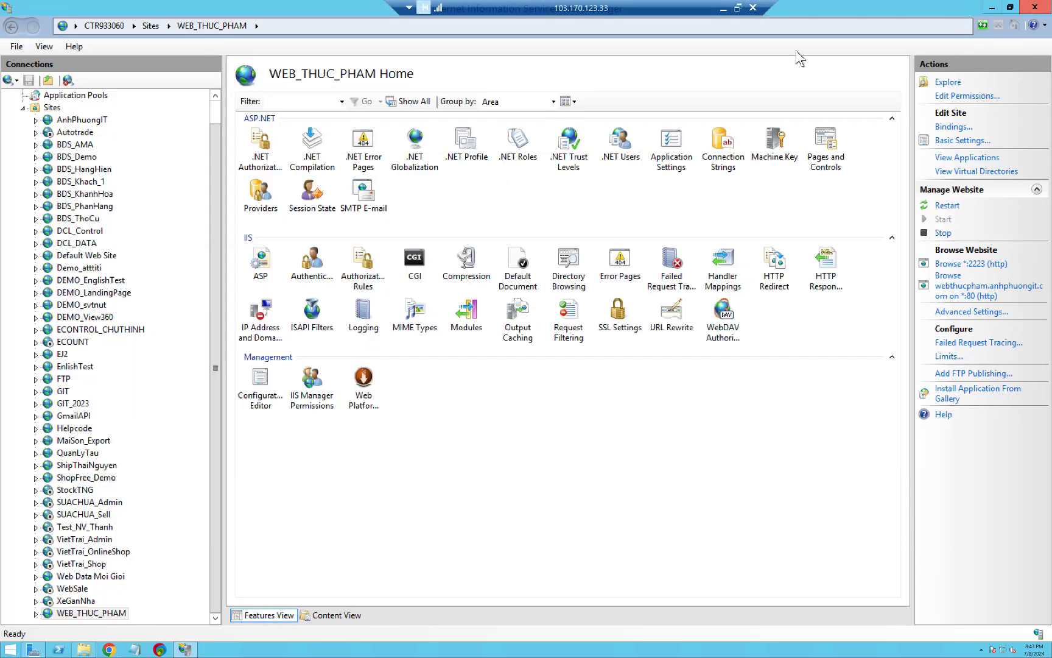
{"action": "left_click", "coordinate": [724, 8]}
Load webthucpham.anhphuongit.com in local Chrome and scroll down the storefront
{"action": "left_click", "coordinate": [457, 43]}
{"action": "key", "text": "ctrl+v"}
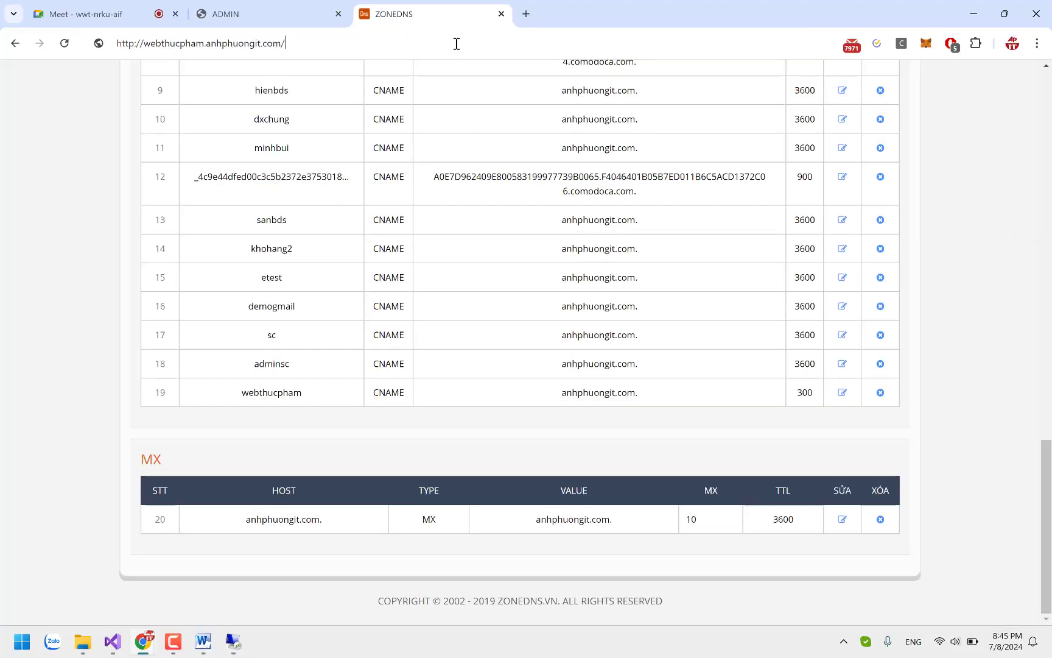
{"action": "key", "text": "Return"}
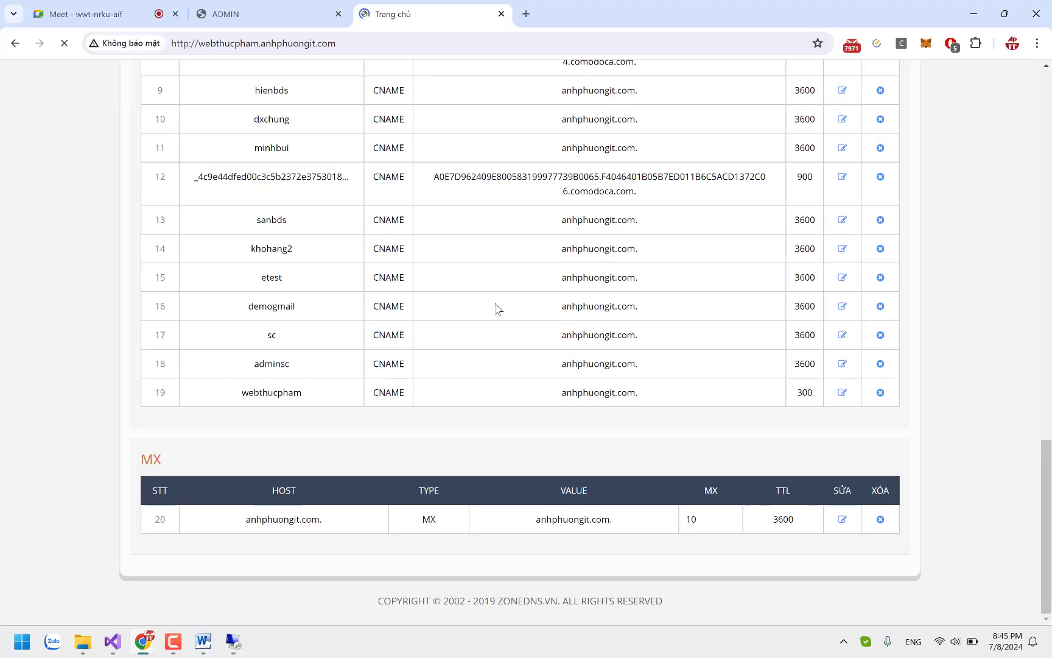
{"action": "scroll", "coordinate": [504, 312], "scroll_direction": "down", "scroll_amount": 20}
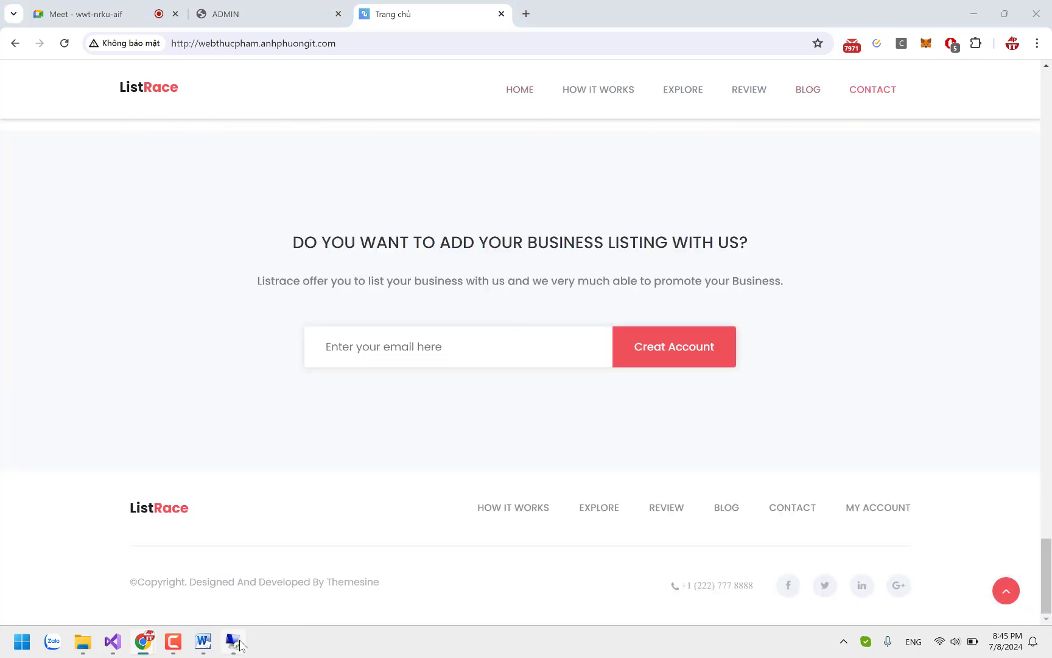
{"action": "left_click", "coordinate": [233, 641]}
Close IIS Manager, the WEB folder and Server Manager, then return to local Chrome
{"action": "left_click", "coordinate": [1033, 8]}
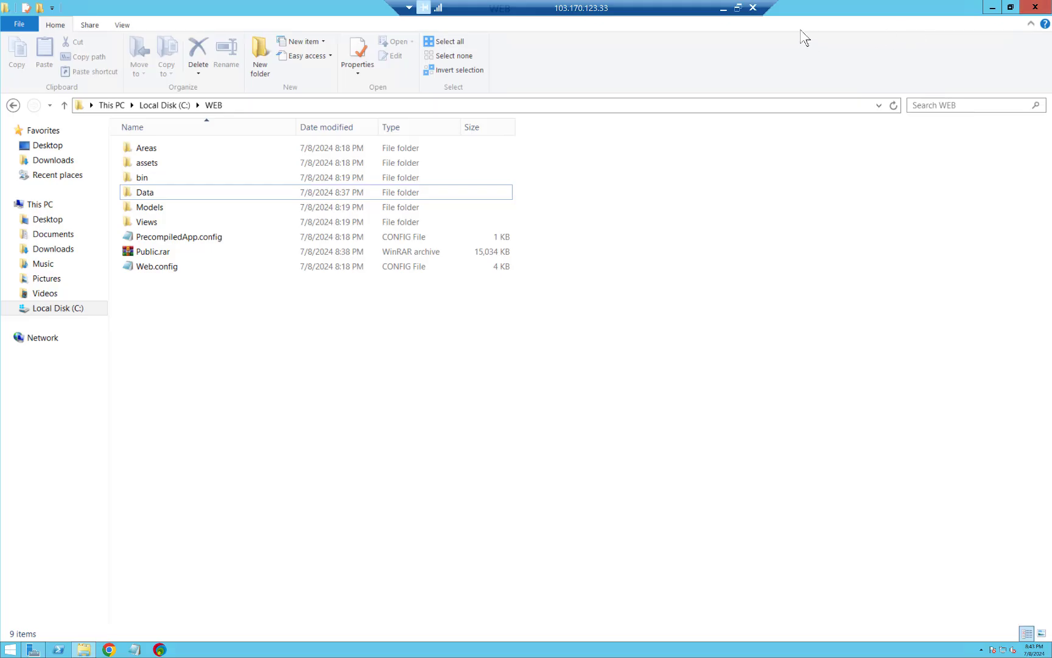
{"action": "left_click", "coordinate": [1037, 7]}
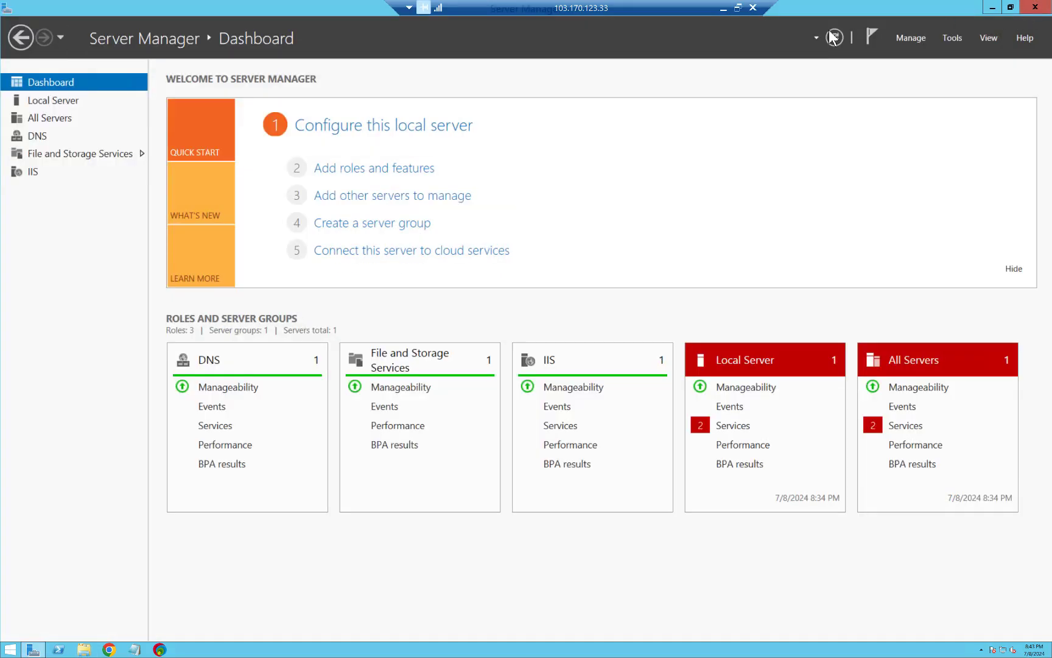
{"action": "left_click", "coordinate": [1035, 7]}
{"action": "left_click", "coordinate": [753, 8]}
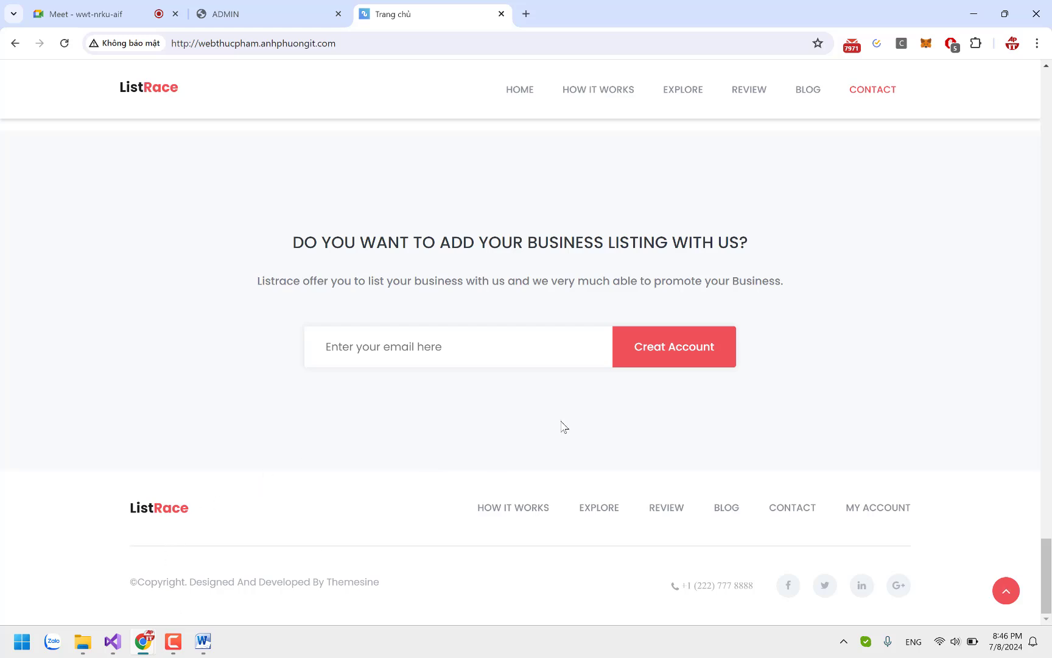
{"action": "left_click", "coordinate": [185, 645]}
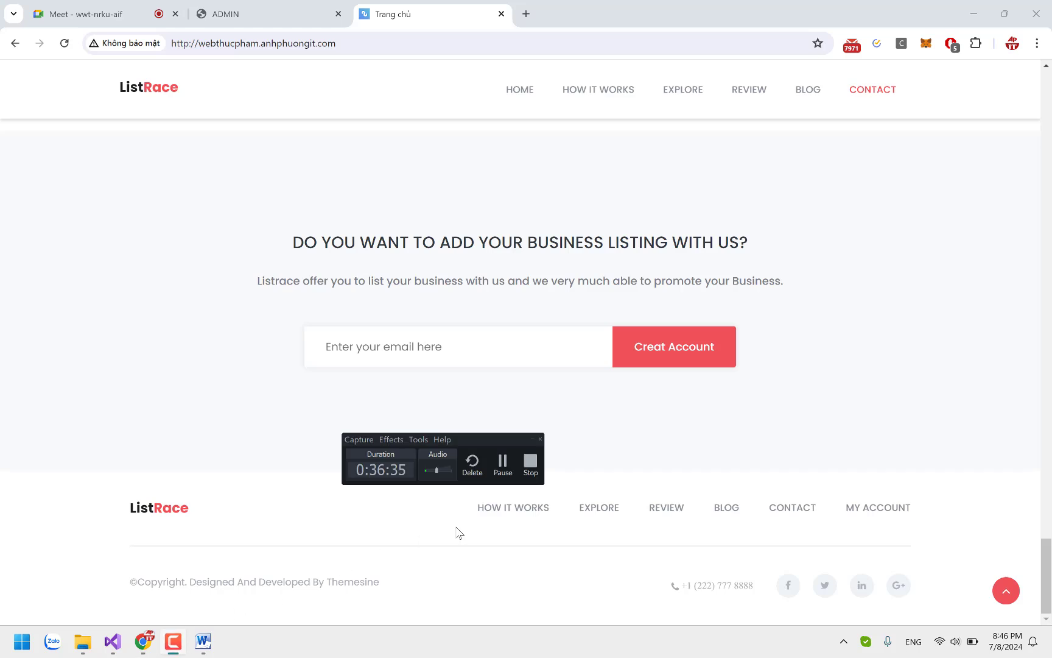